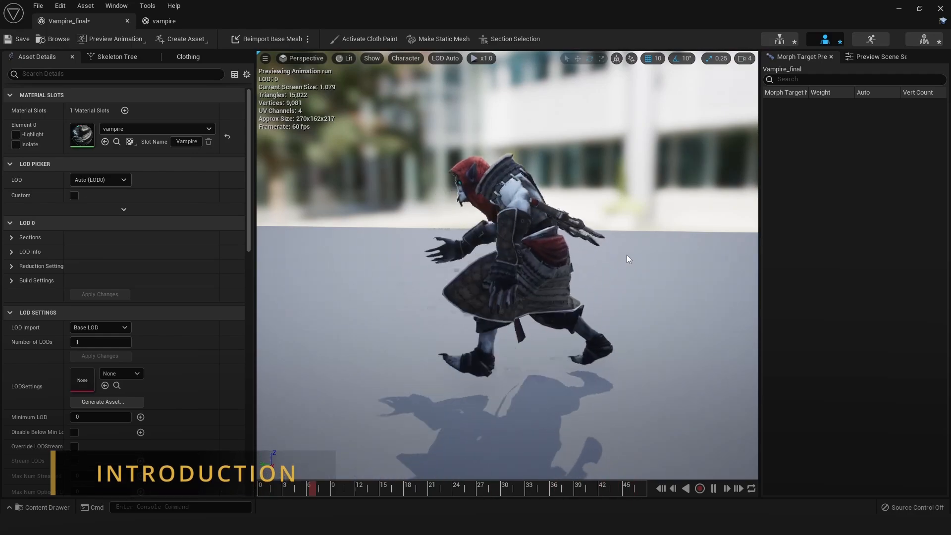
alt+drag(685, 272, 649, 273)
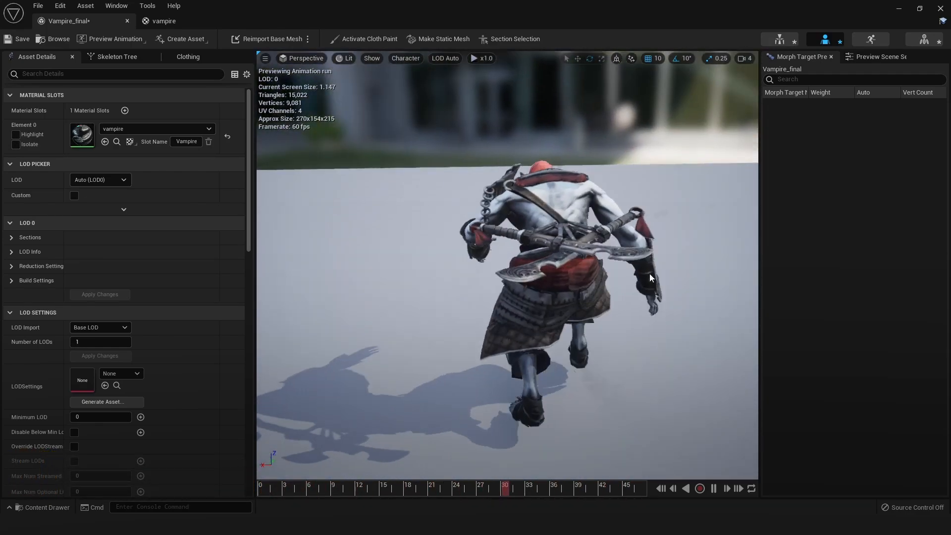
scroll(686, 261, up, 5)
right_drag(686, 260, 663, 257)
alt+drag(664, 257, 498, 238)
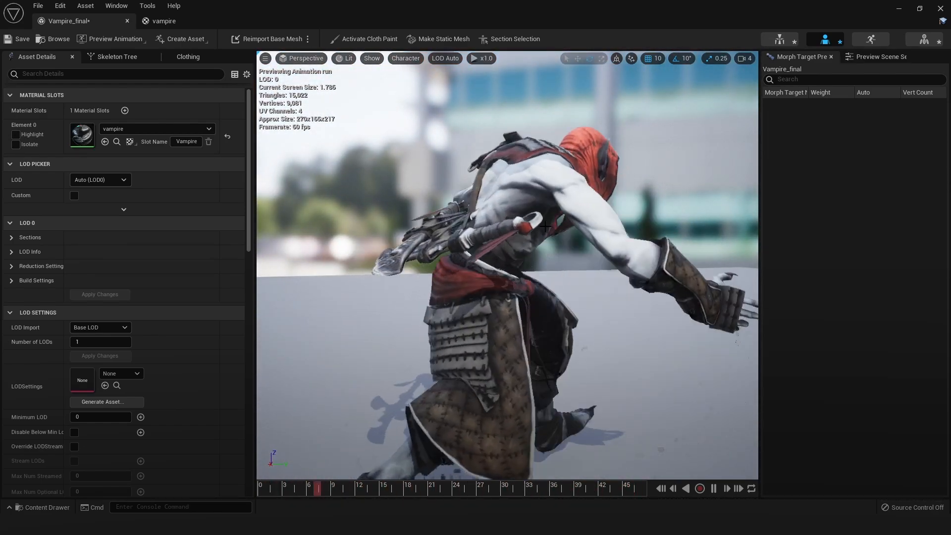
scroll(638, 260, down, 4)
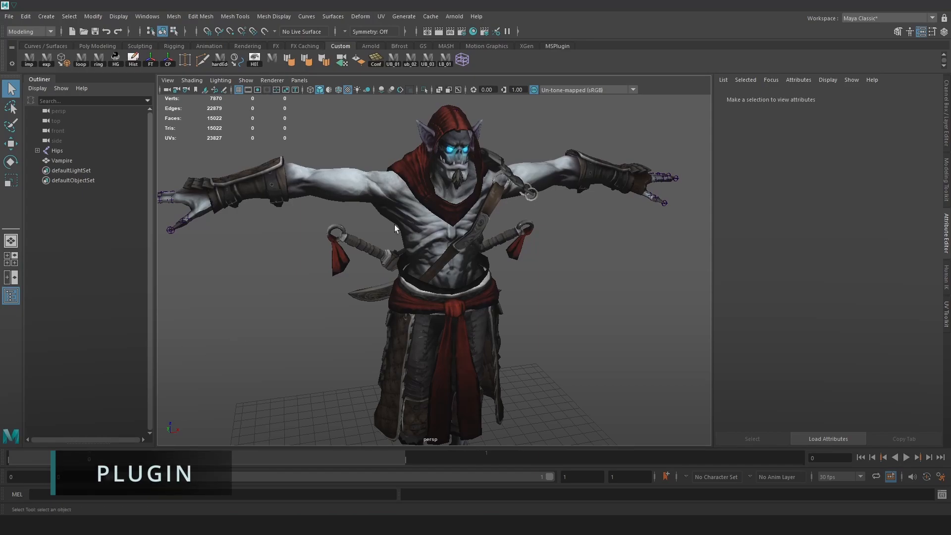
In Maya, switch the command line language to Python and open the Script Editor
alt+drag(551, 350, 465, 347)
click(16, 495)
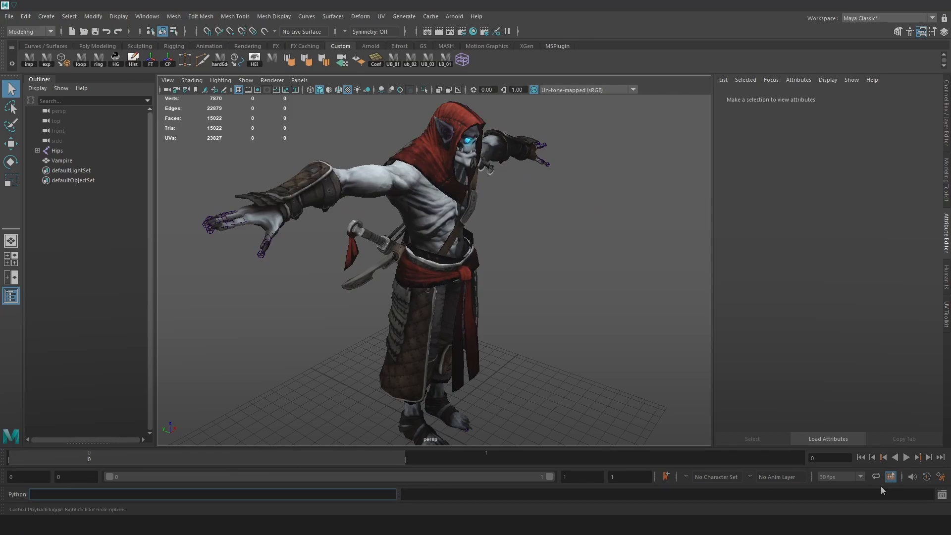
click(941, 494)
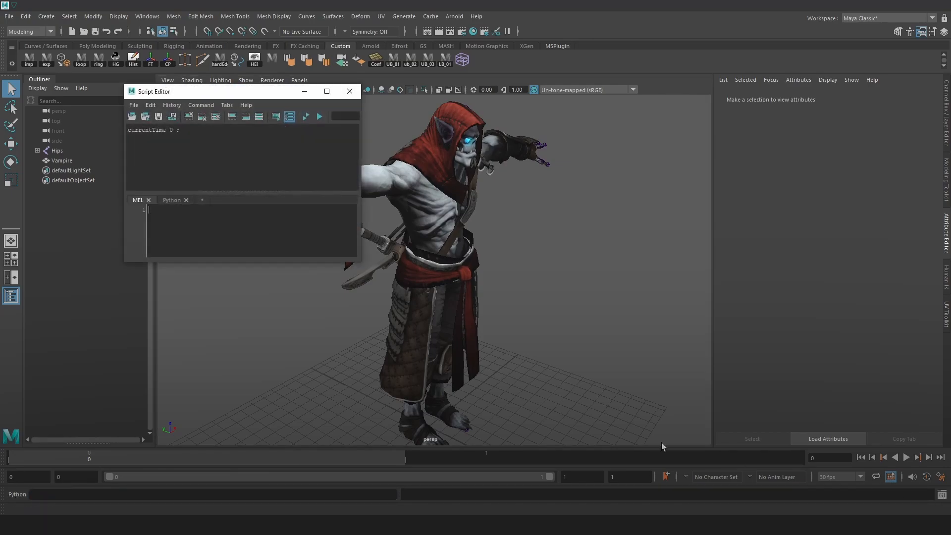
Load the script trigon_cloth.py from D:\Plugins\My own\Maya\Cloth into the Script Editor
click(134, 105)
click(153, 124)
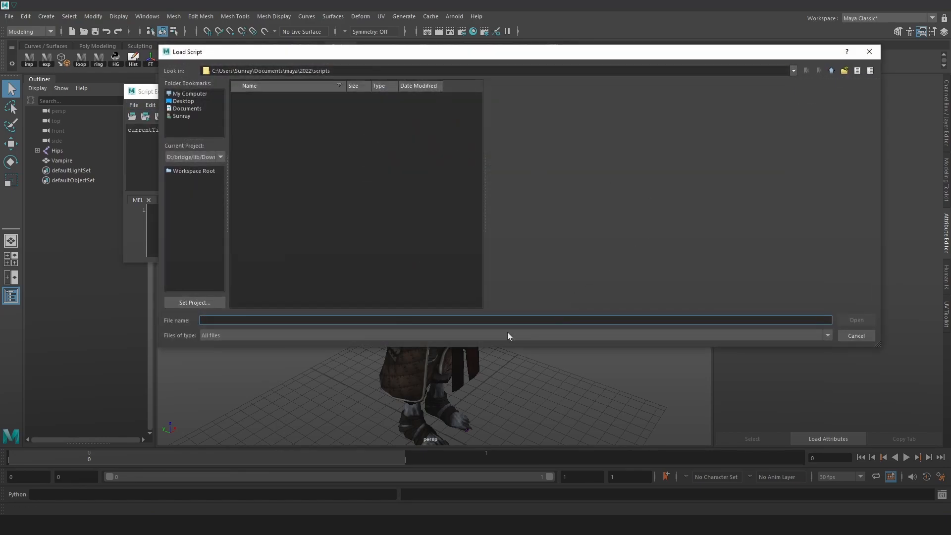
text(D:\Plugins\My own\Maya\Cloth)
key(Return)
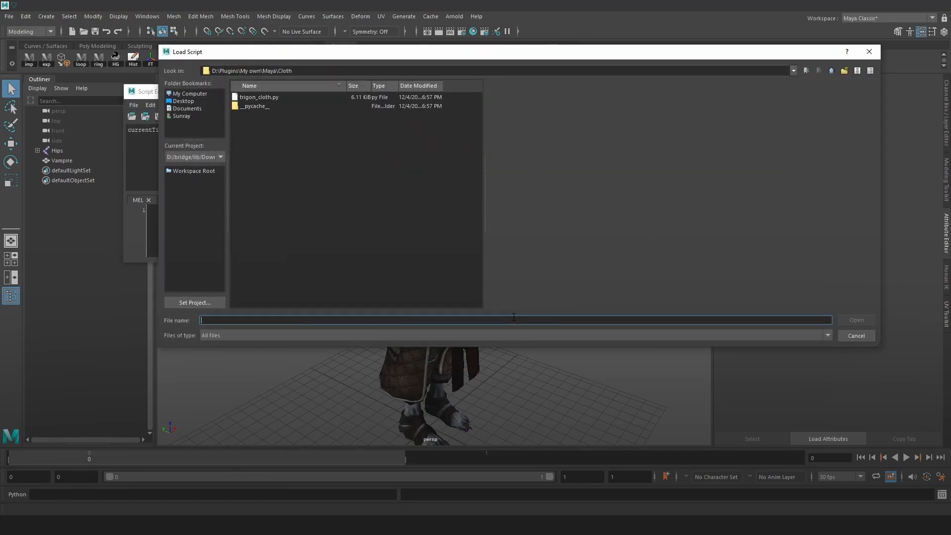
click(279, 98)
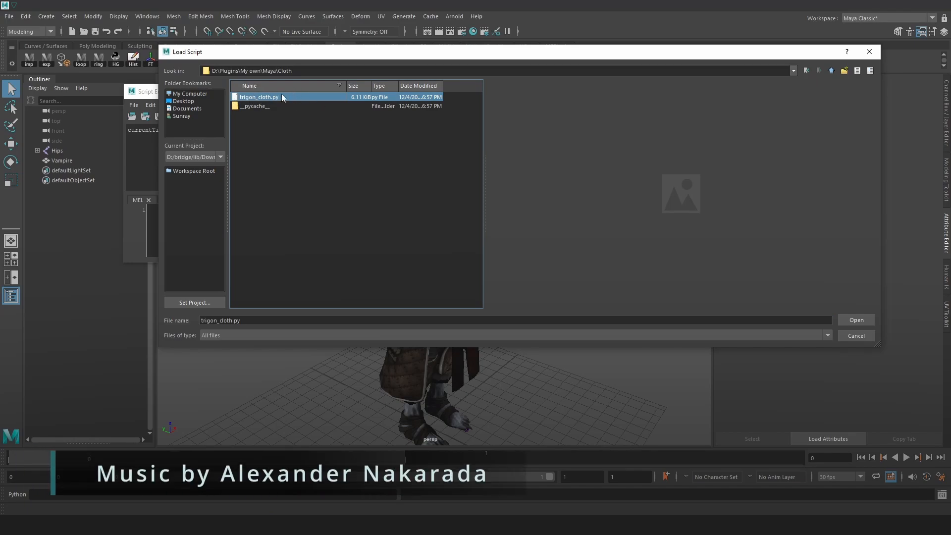
double_click(273, 98)
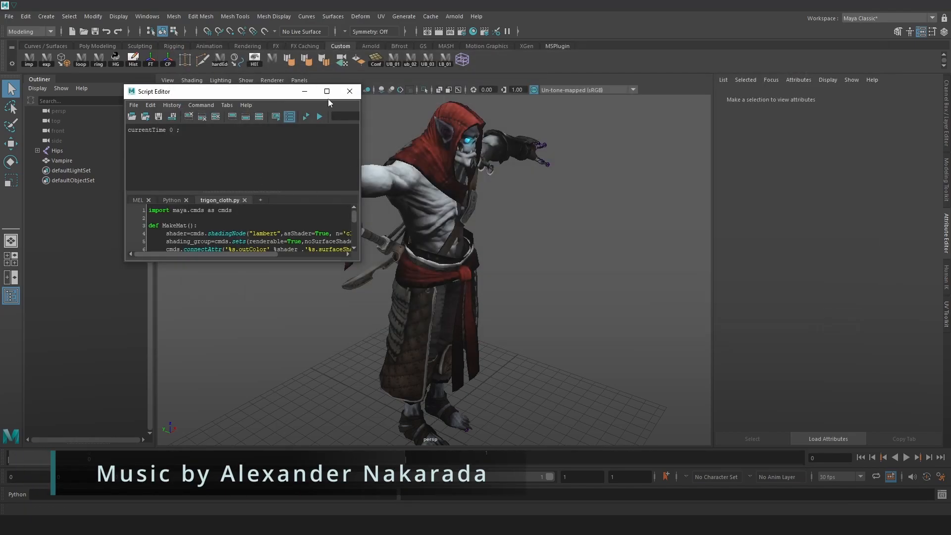
Add the entire trigon_cloth.py script to the Custom shelf as a button and close the Script Editor
key(ctrl+a)
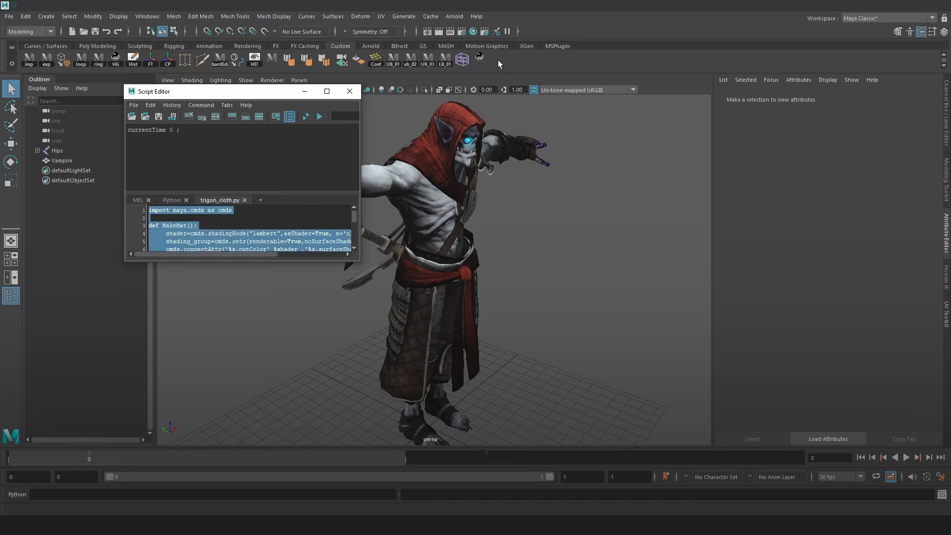
click(349, 91)
Give the new Python shelf button the icon label cloth, and save all shelves and the preferences
right_click(480, 56)
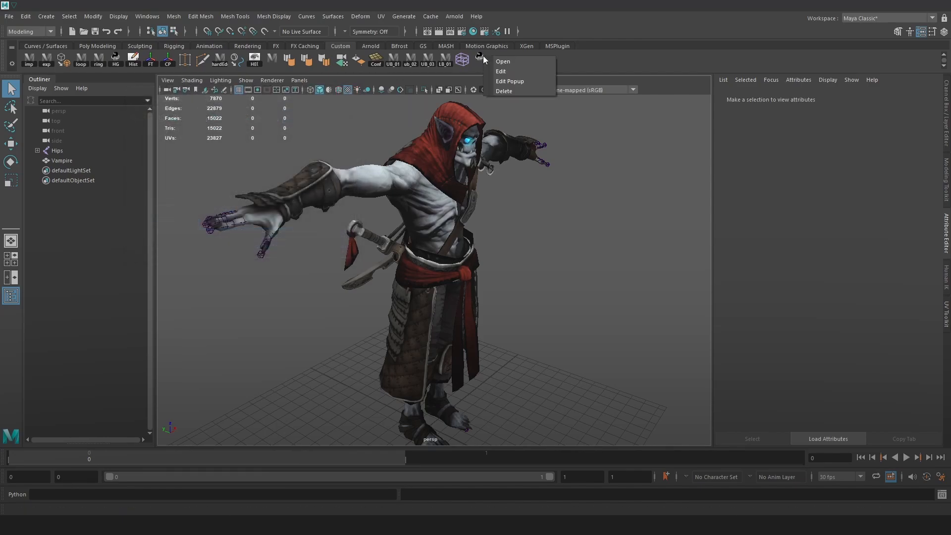
click(510, 72)
click(11, 27)
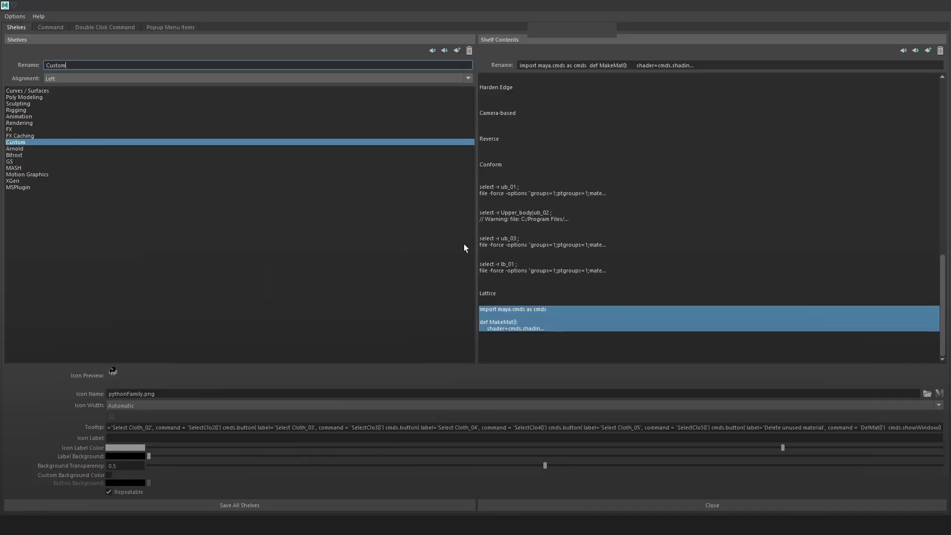
click(152, 438)
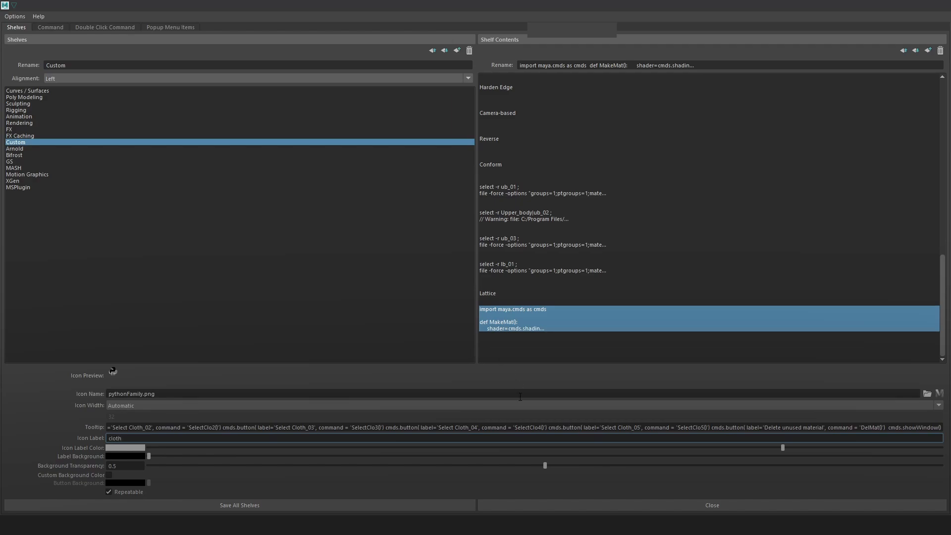
click(365, 506)
click(9, 16)
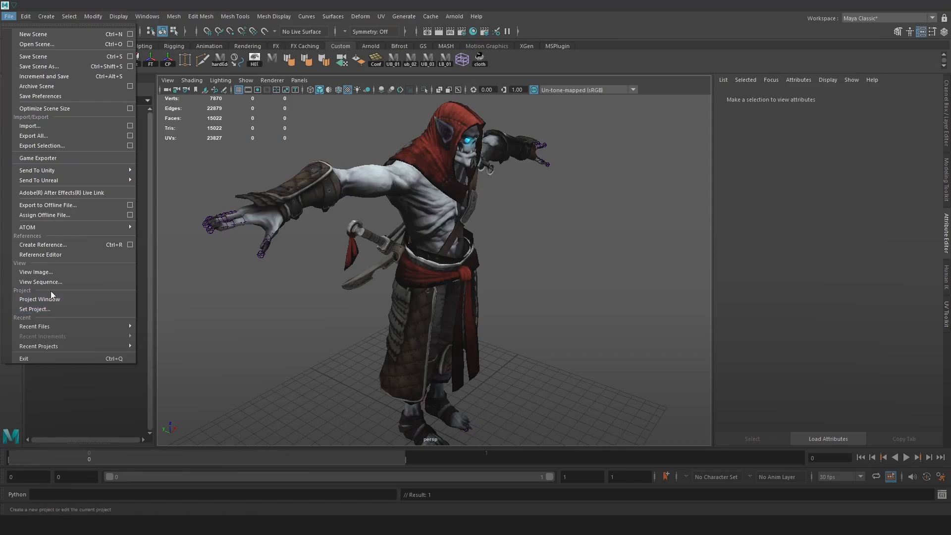
click(61, 99)
Launch the cloth tool from the Custom shelf and place its window clear of the character
alt+drag(500, 130, 542, 171)
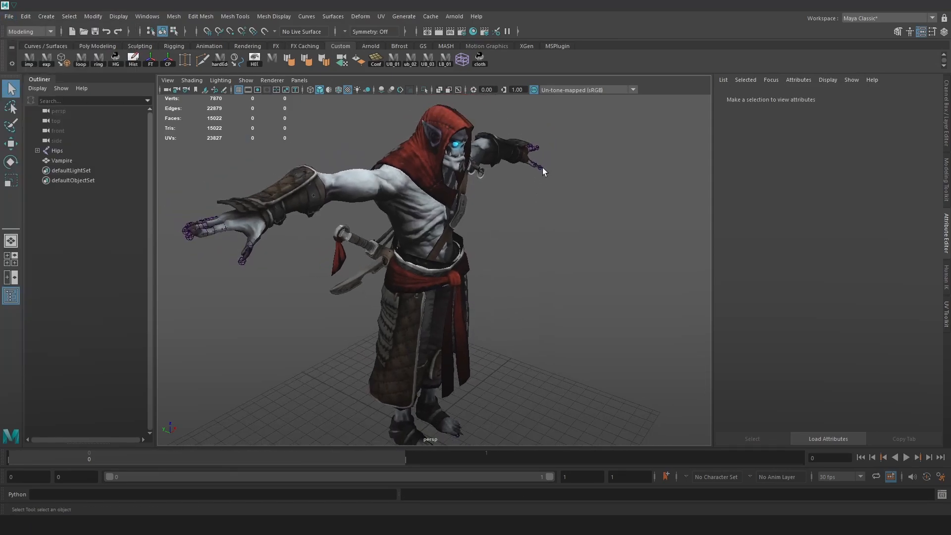
click(481, 58)
drag(336, 183, 630, 111)
alt+drag(485, 193, 515, 199)
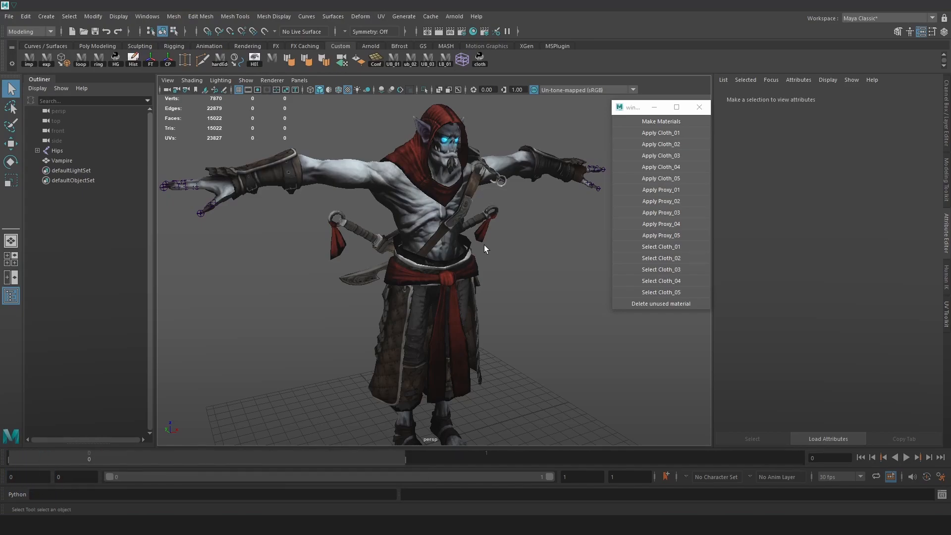
Try selecting the connected faces of the red sash and of the skirt on the Vampire mesh
alt+right_drag(484, 245, 483, 302)
click(483, 302)
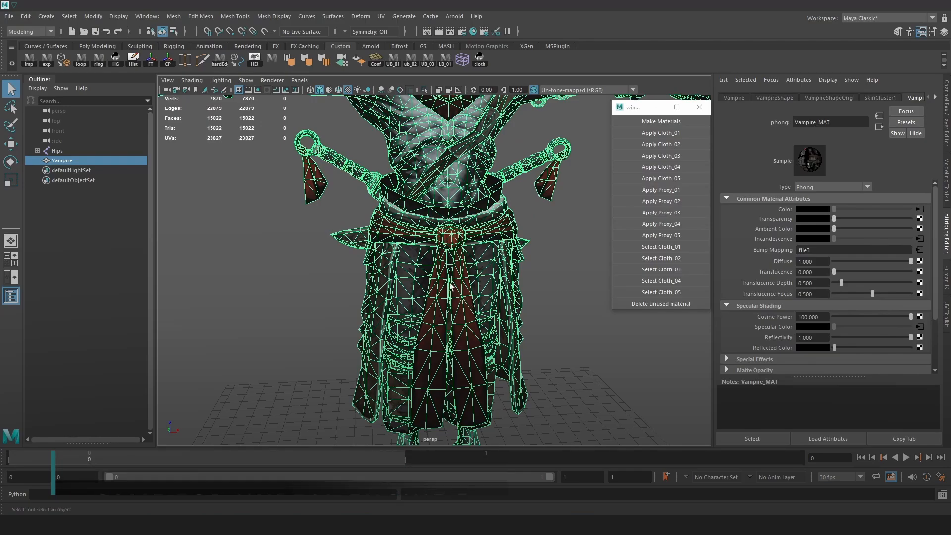
alt+middle_drag(483, 302, 464, 210)
right_drag(464, 210, 465, 236)
double_click(465, 248)
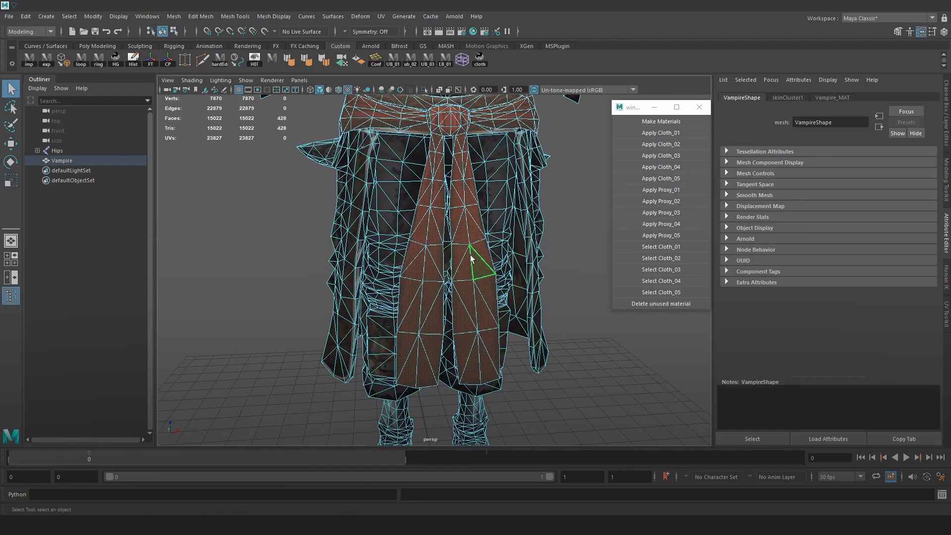
alt+drag(501, 258, 476, 269)
shift+double_click(558, 273)
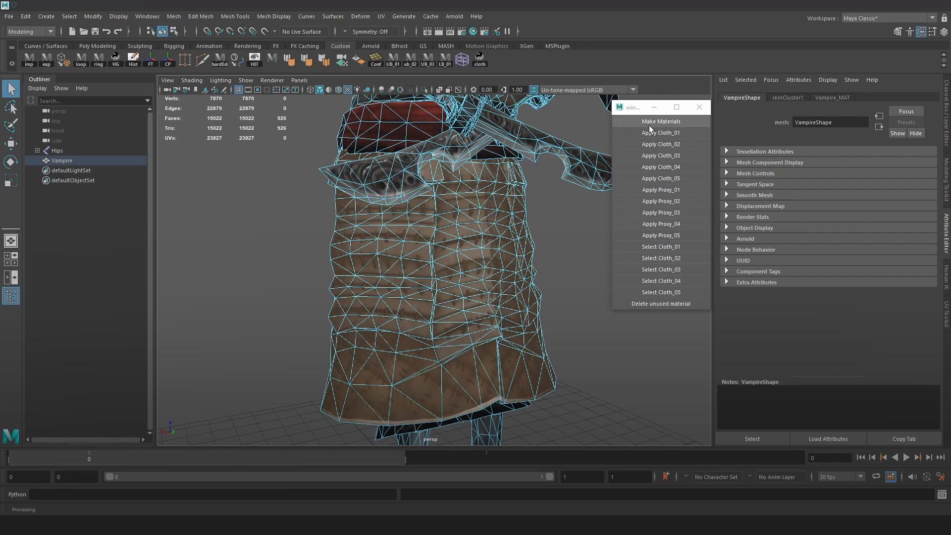
alt+drag(589, 265, 540, 274)
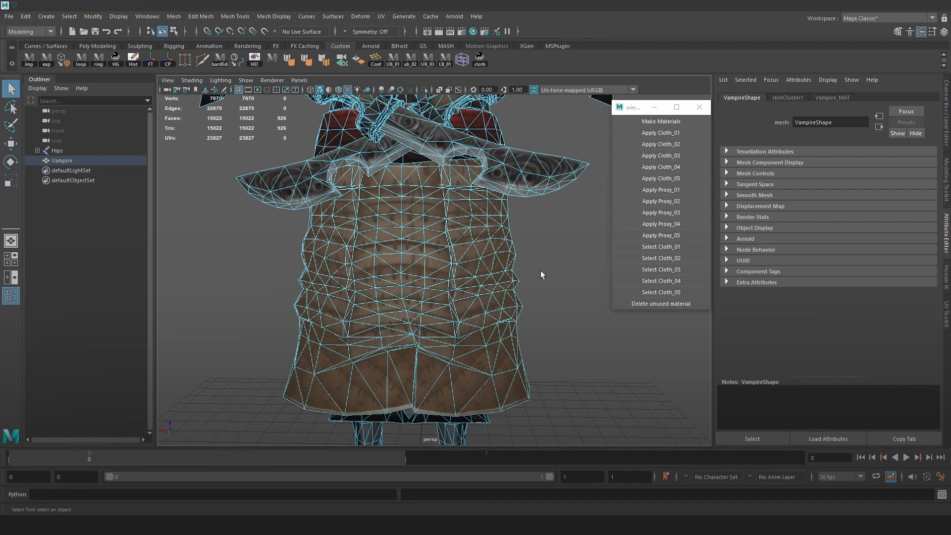
click(691, 145)
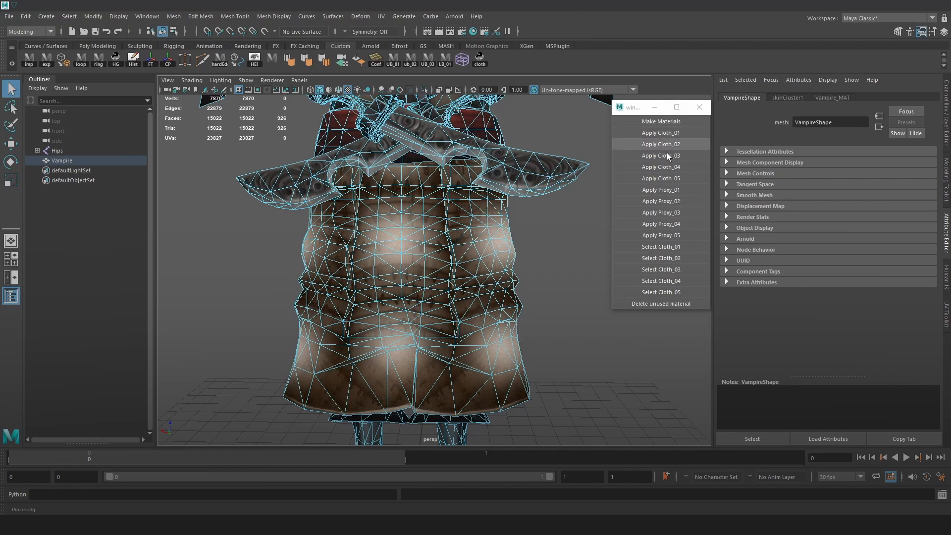
Generate the cloth and proxy materials with the cloth tool's Make Materials function
alt+drag(554, 302, 476, 278)
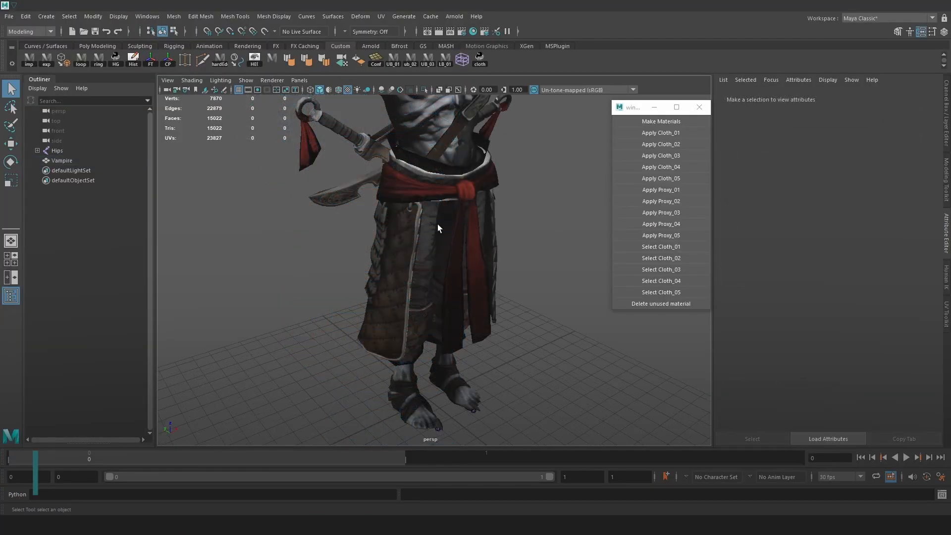
alt+drag(475, 220, 446, 214)
alt+right_drag(446, 214, 520, 215)
alt+drag(520, 215, 495, 213)
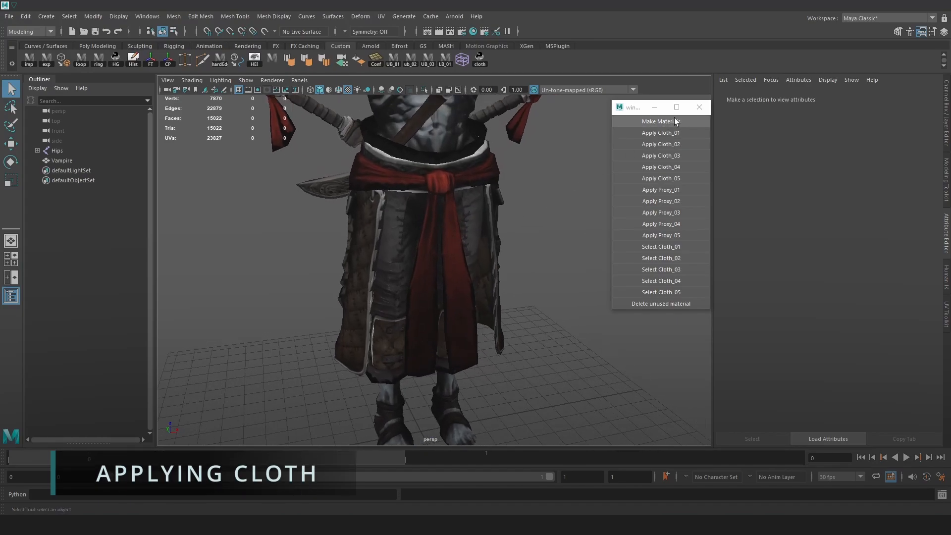
click(656, 120)
Open the Hypershade and examine the generated cloth and proxy materials
alt+right_drag(490, 203, 506, 197)
click(473, 31)
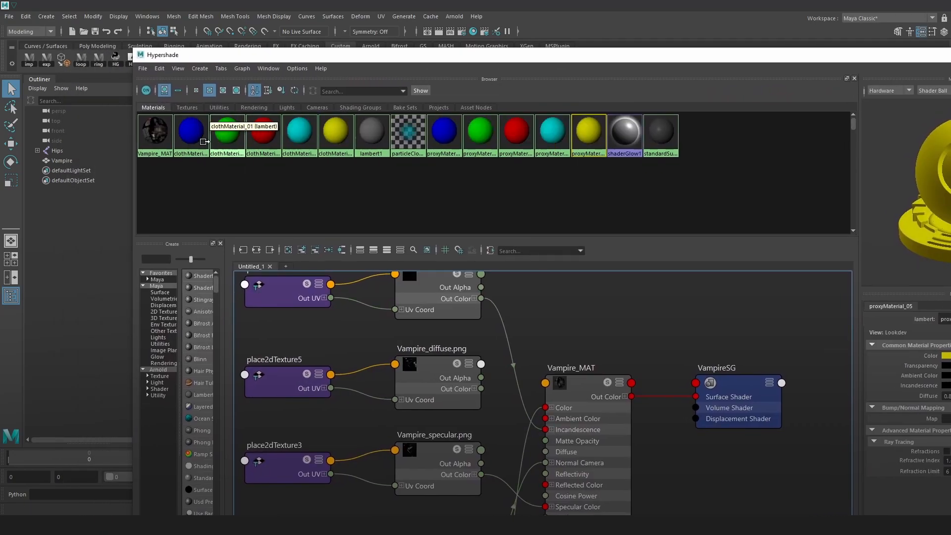
click(236, 136)
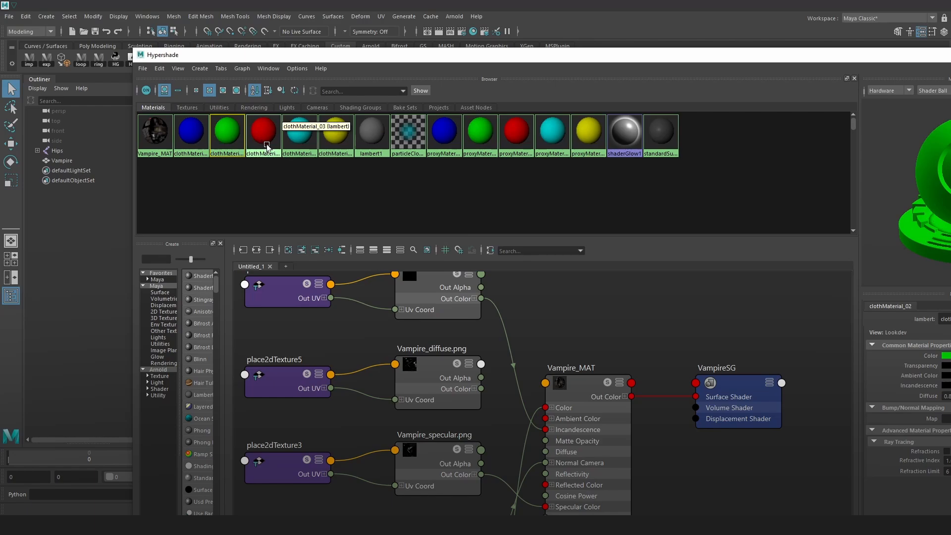
click(266, 145)
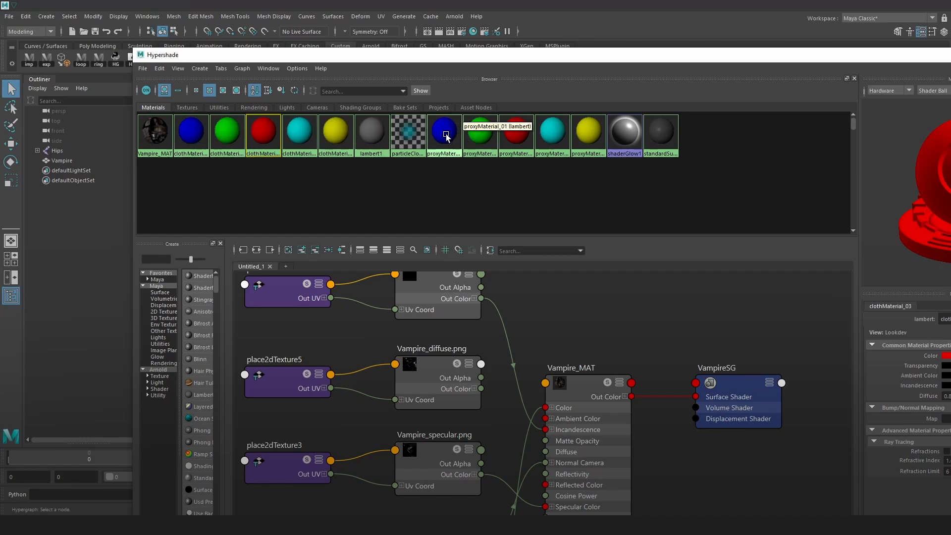
drag(442, 138, 232, 139)
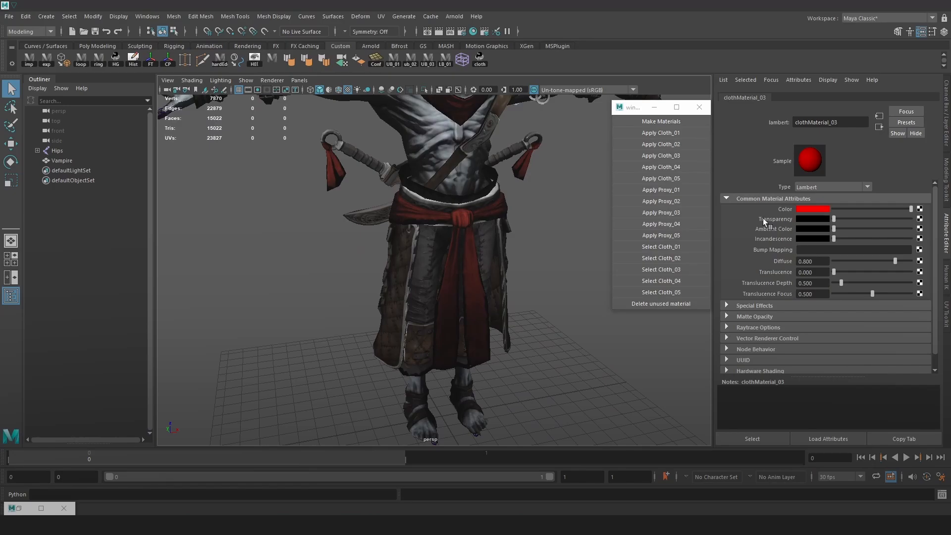
Switch the Vampire mesh to face selection and select all connected faces of the skirt
alt+middle_drag(528, 229, 552, 210)
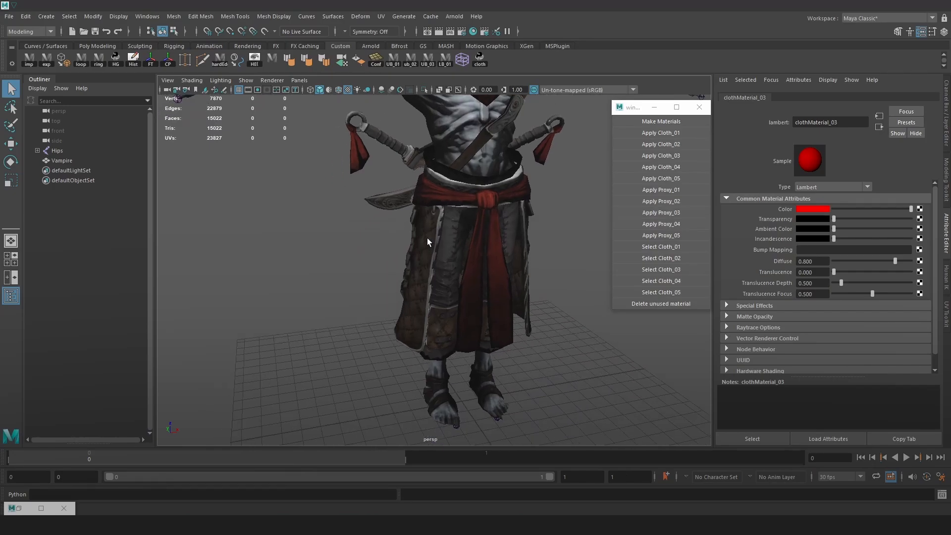
click(429, 242)
alt+drag(564, 222, 495, 235)
right_click(438, 228)
right_drag(440, 234, 439, 254)
double_click(429, 273)
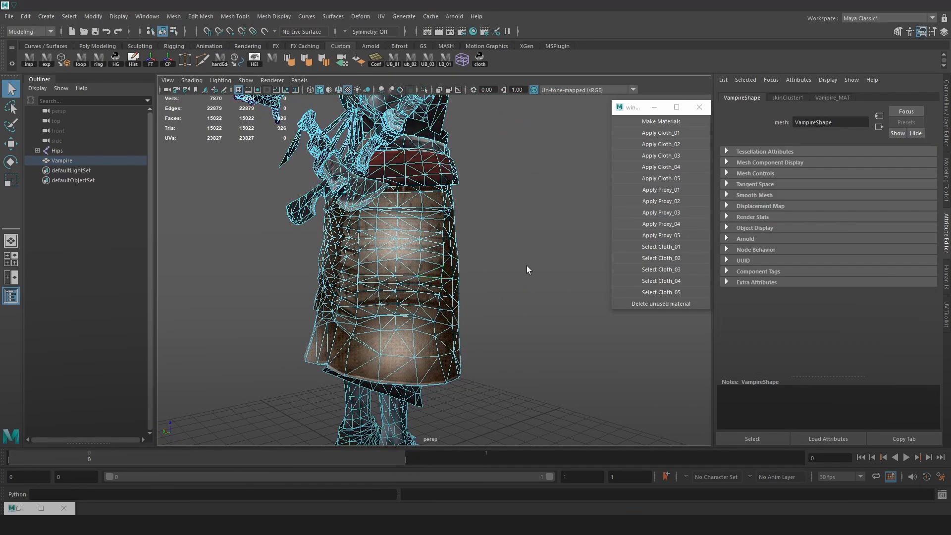
Isolate the selected skirt faces to inspect them, and restore the full mesh display with the faces still selected
alt+drag(527, 266, 521, 291)
click(424, 89)
alt+drag(509, 187, 401, 194)
click(557, 139)
key(ctrl+z)
key(ctrl+1)
Apply the Cloth_01 material to the selected skirt faces and clear the selection
alt+drag(531, 209, 552, 209)
scroll(528, 195, down, 3)
scroll(551, 209, up, 3)
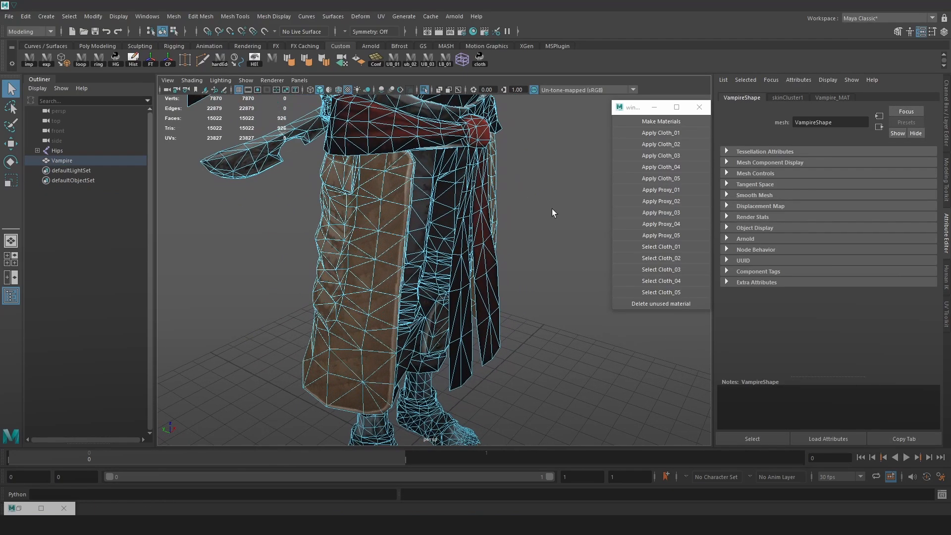
click(649, 134)
alt+drag(540, 164, 510, 156)
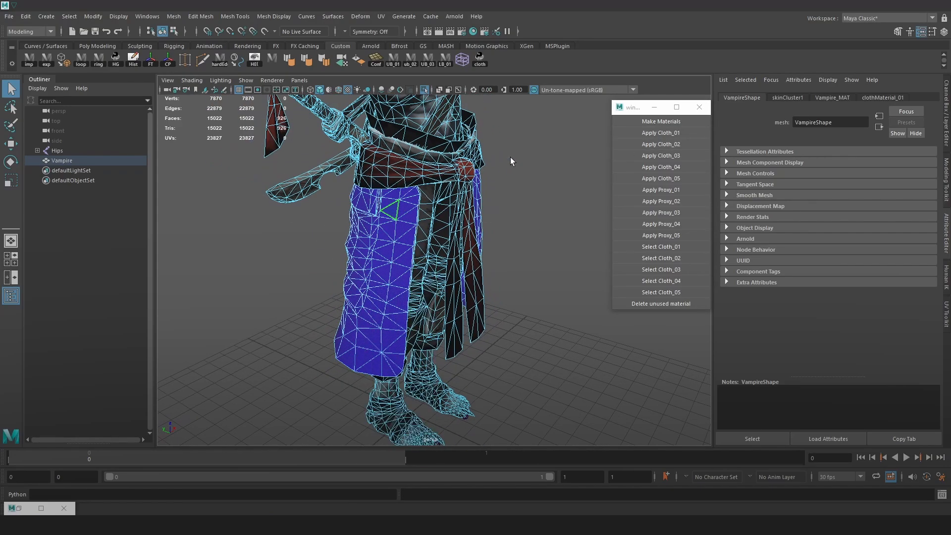
click(514, 217)
Select the connected faces of the red waist sash and clear the selection
mouse_move(396, 230)
alt+mouse_down()
mouse_move(537, 209)
mouse_move(382, 219)
mouse_move(379, 238)
alt+mouse_up()
double_click(475, 224)
alt+middle_drag(477, 178, 486, 233)
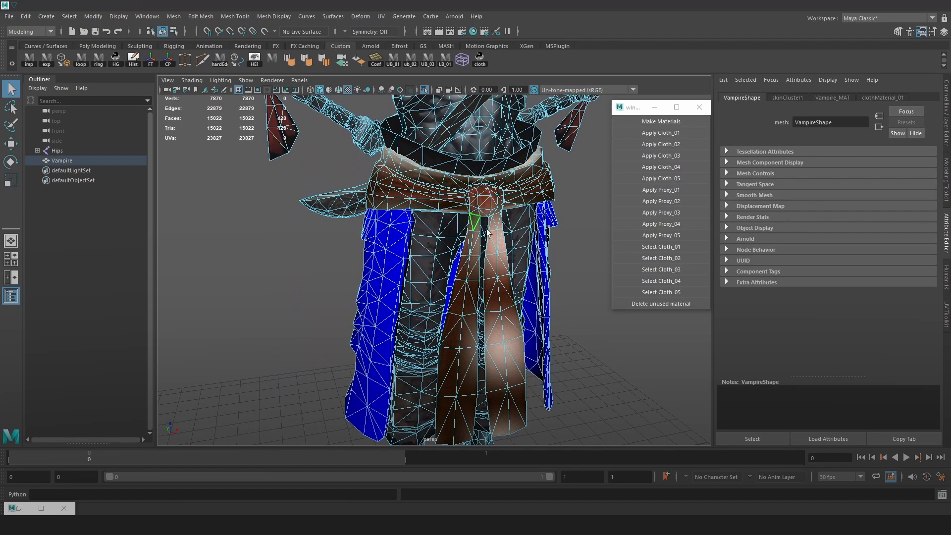
right_drag(541, 221, 607, 192)
click(563, 256)
Select the whole Vampire mesh and examine the blue cloth area from the front, back and side
scroll(560, 255, down, 4)
click(416, 261)
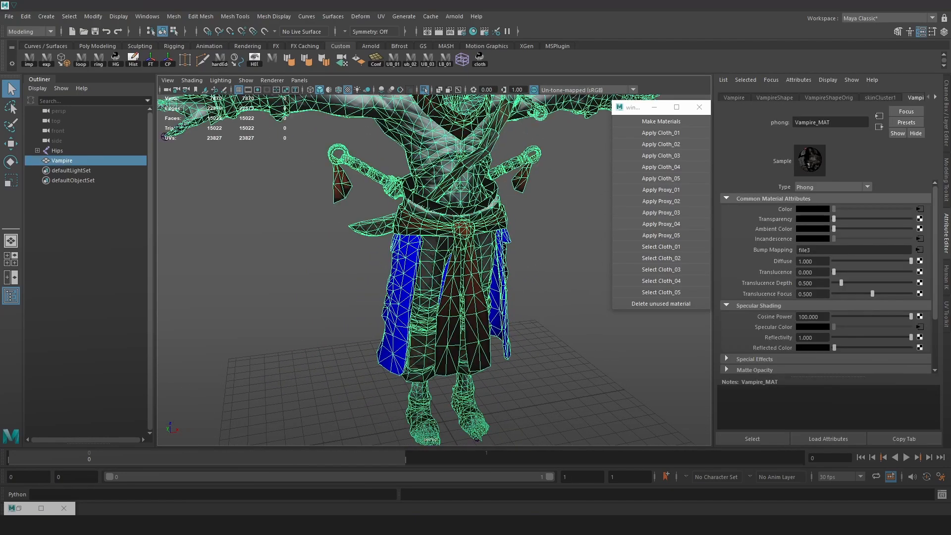
alt+drag(416, 261, 419, 240)
alt+drag(426, 327, 436, 312)
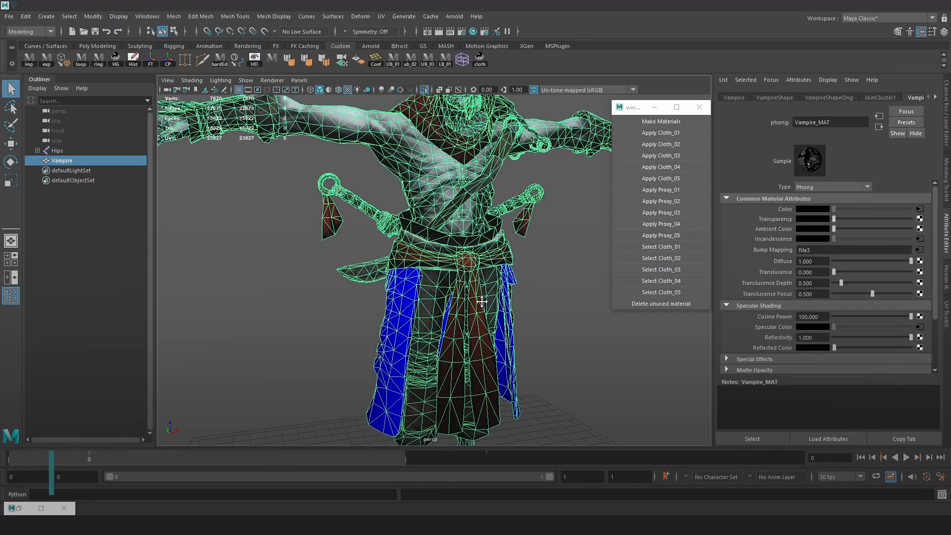
scroll(397, 302, up, 2)
alt+drag(363, 297, 507, 292)
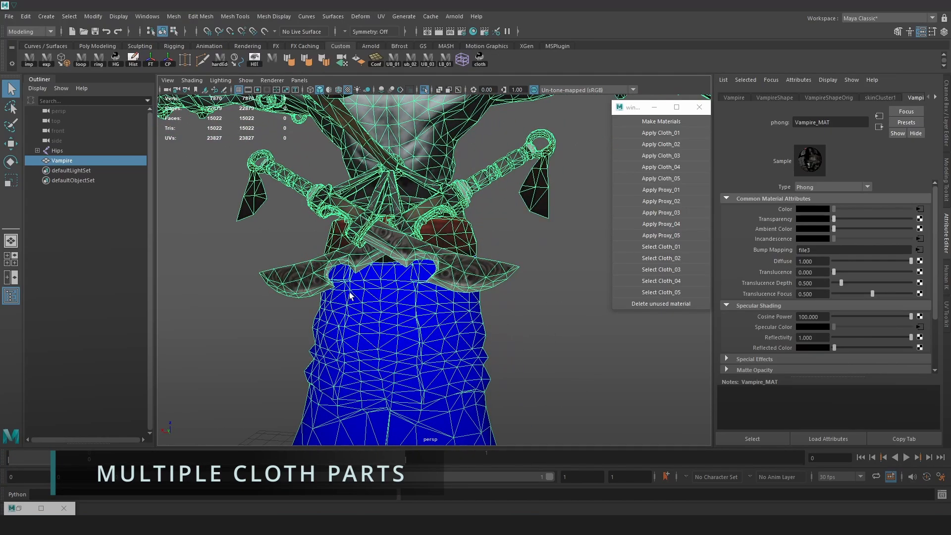
alt+drag(350, 296, 416, 253)
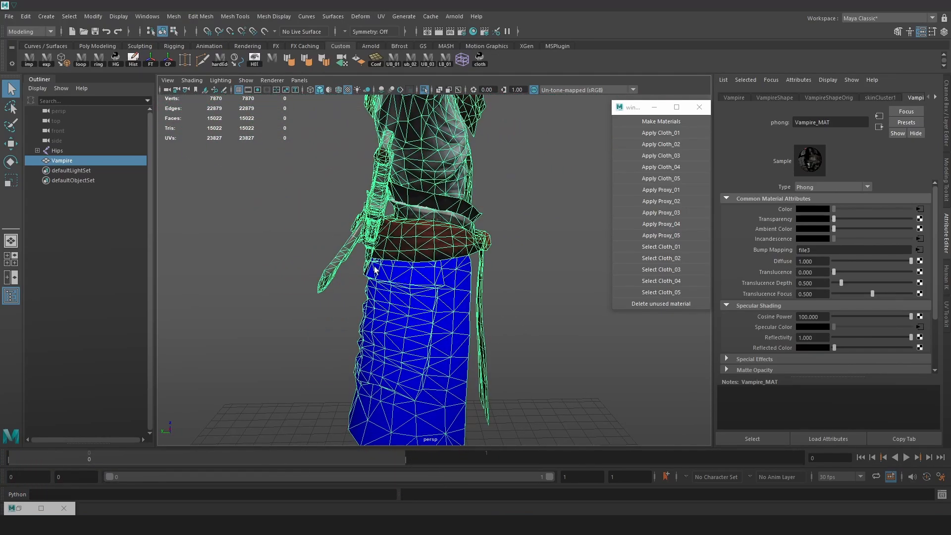
Apply the Cloth_02 material to the connected faces of the two tassels hanging from the dagger handles
scroll(416, 366, down, 2)
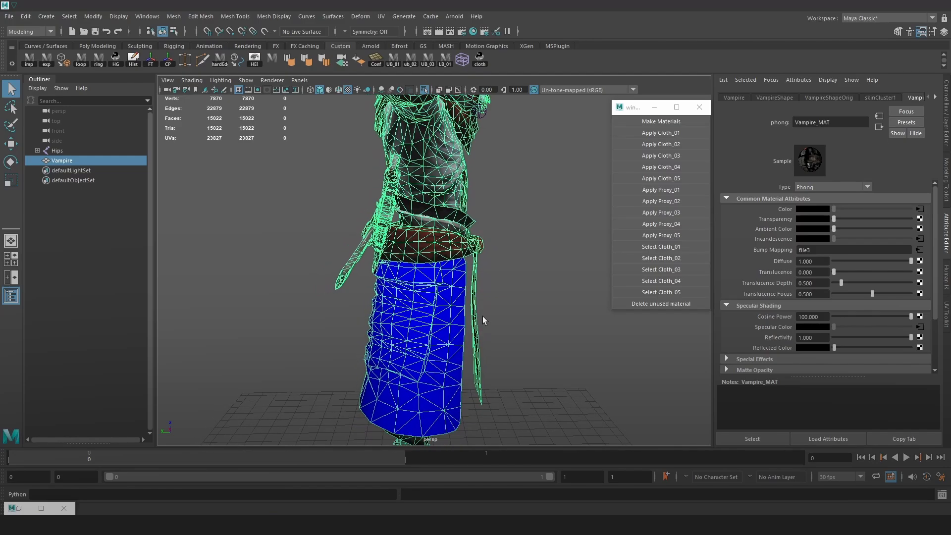
alt+drag(483, 320, 407, 259)
alt+middle_drag(407, 259, 412, 280)
right_drag(344, 216, 344, 242)
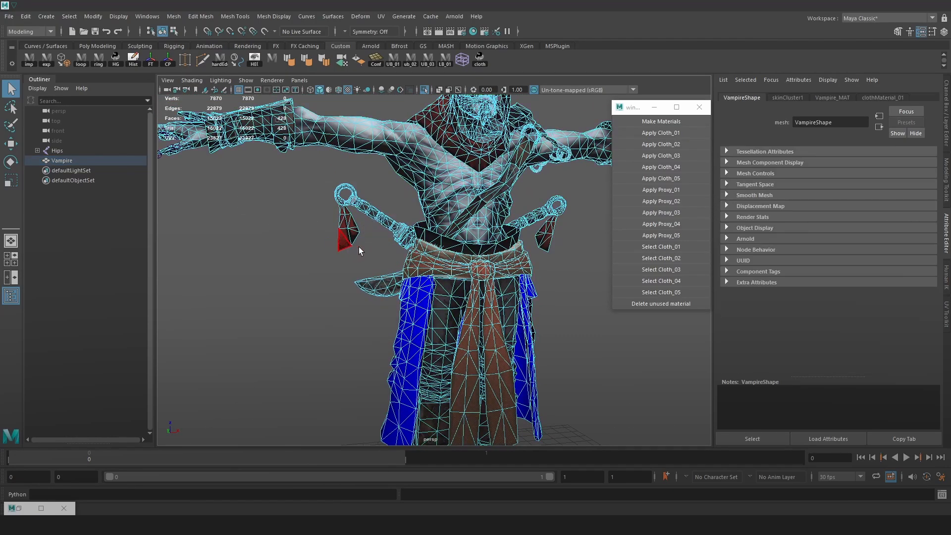
alt+drag(358, 247, 367, 266)
click(327, 237)
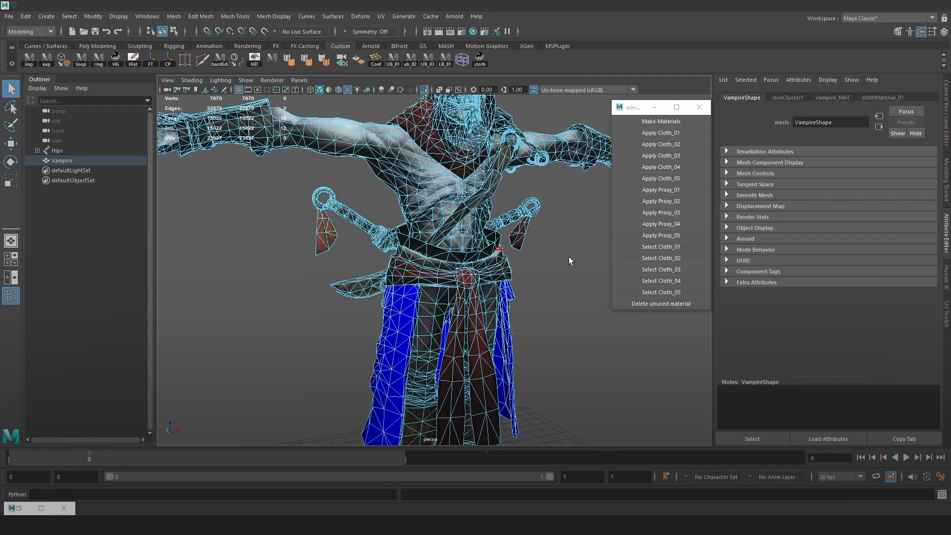
scroll(515, 251, up, 3)
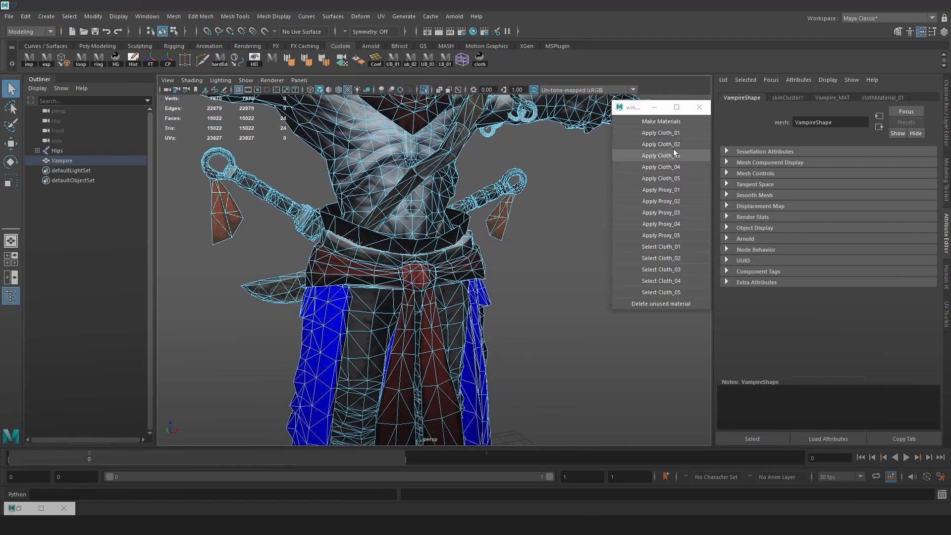
click(661, 144)
scroll(495, 233, down, 3)
Examine the dagger tassels and the blue skirt from the sides, back and front
alt+drag(440, 195, 446, 225)
right_drag(446, 225, 494, 211)
click(496, 234)
alt+drag(497, 236, 400, 246)
alt+drag(545, 228, 463, 243)
alt+right_drag(463, 242, 569, 308)
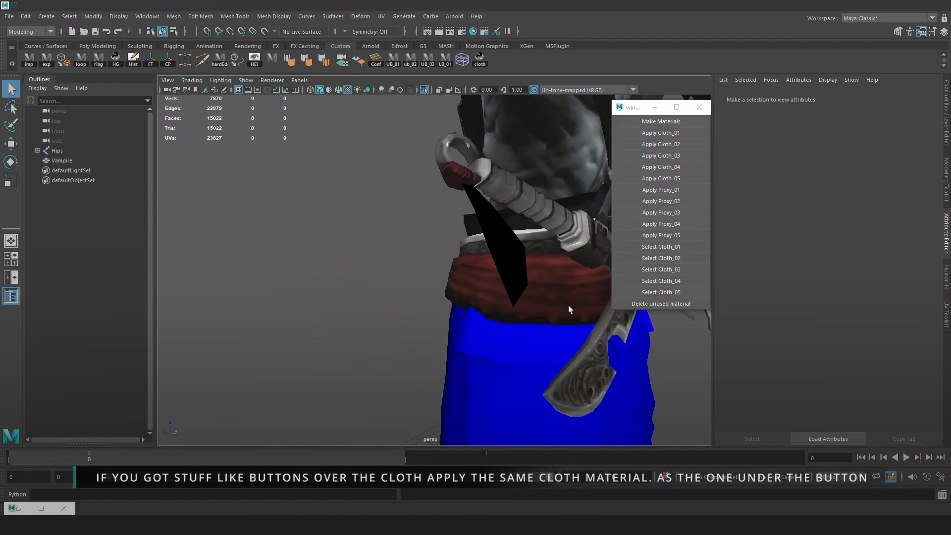
alt+drag(568, 308, 433, 267)
alt+right_drag(433, 268, 379, 252)
alt+drag(460, 262, 270, 266)
alt+middle_drag(411, 337, 435, 282)
alt+right_drag(436, 282, 409, 307)
alt+drag(492, 265, 381, 268)
alt+middle_drag(448, 270, 426, 180)
alt+right_drag(356, 317, 408, 310)
Select the connected faces of the red waist sash together with its two front strips
click(409, 310)
alt+right_drag(497, 293, 438, 267)
alt+middle_drag(438, 268, 474, 212)
right_drag(477, 250, 477, 283)
double_click(484, 283)
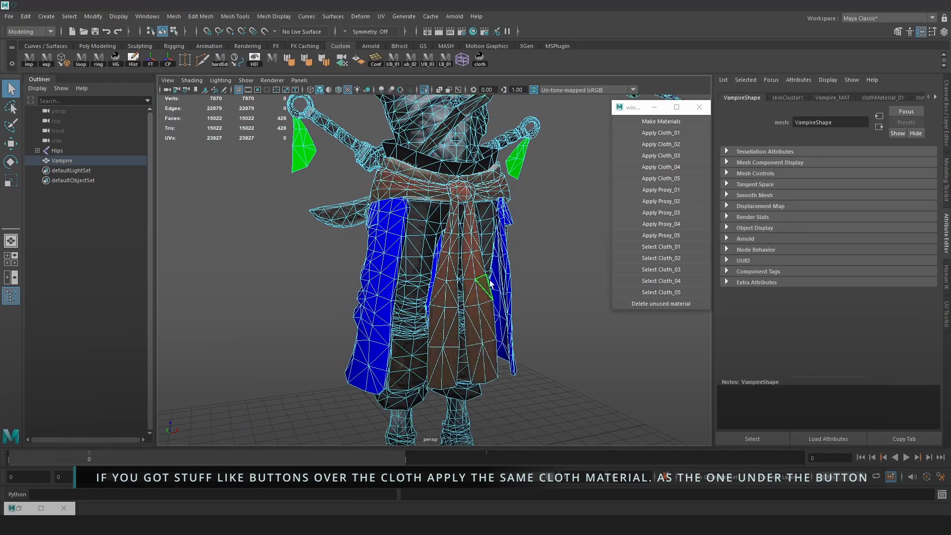
alt+drag(487, 283, 503, 290)
alt+right_drag(455, 275, 482, 271)
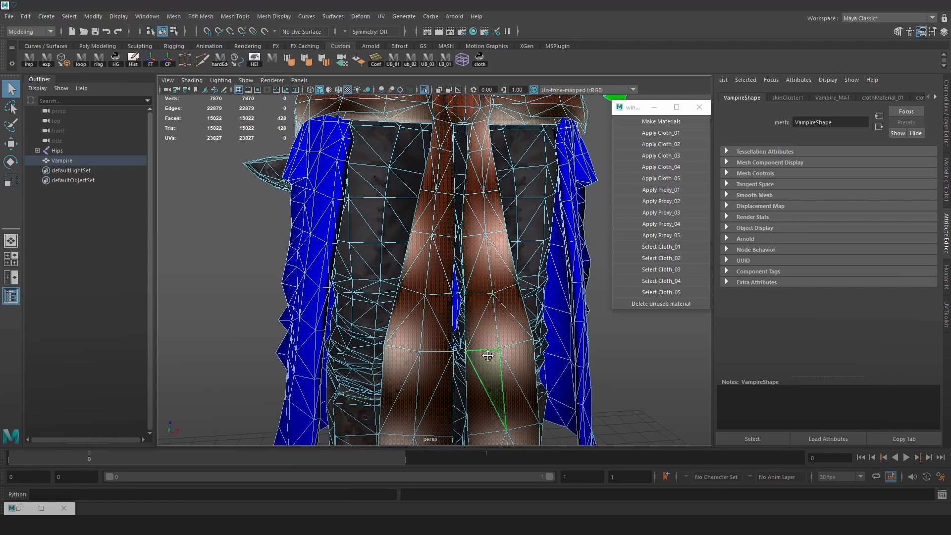
Apply the Cloth_03 material to the red front strip on the character's left, growing the selection from its four bottom faces
alt+middle_drag(486, 357, 481, 232)
click(478, 336)
shift+click(494, 338)
shift+click(511, 339)
shift+click(523, 329)
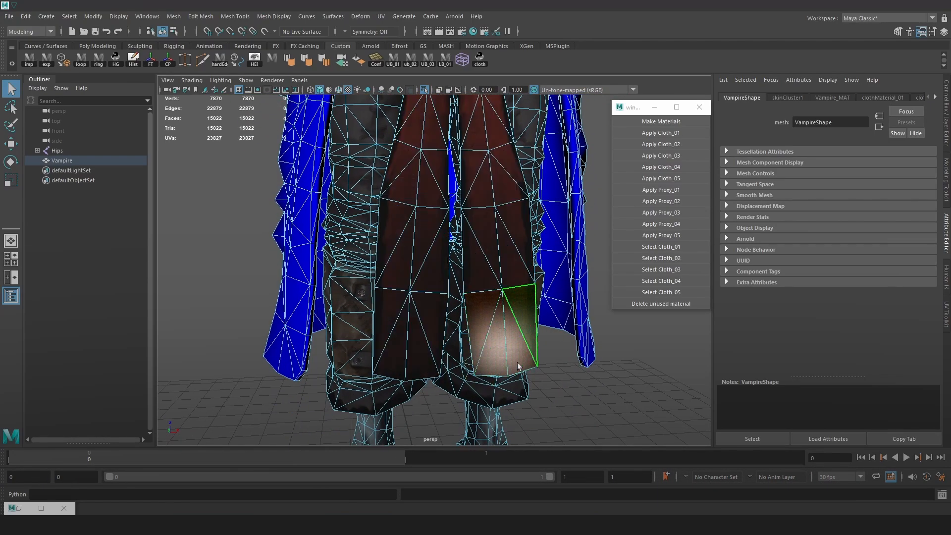
alt+right_drag(516, 363, 489, 287)
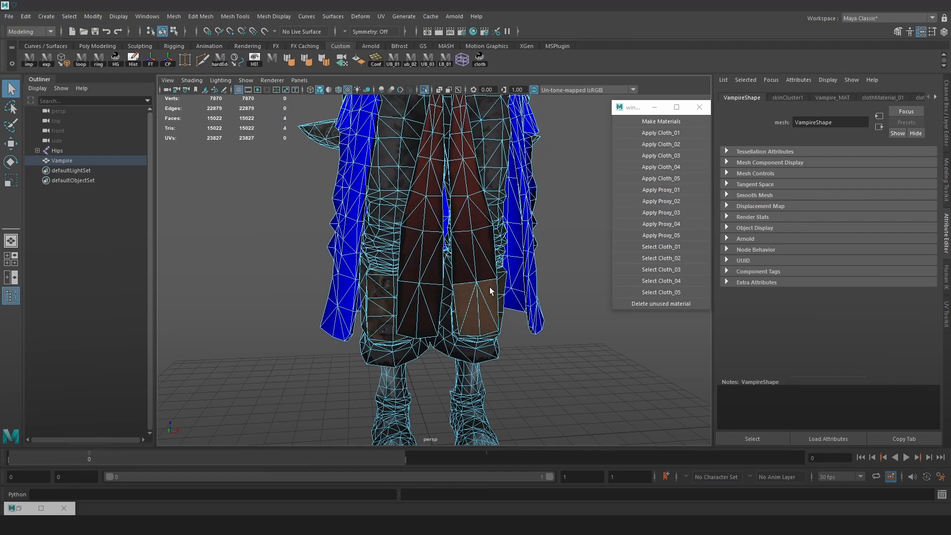
key(shift+period)
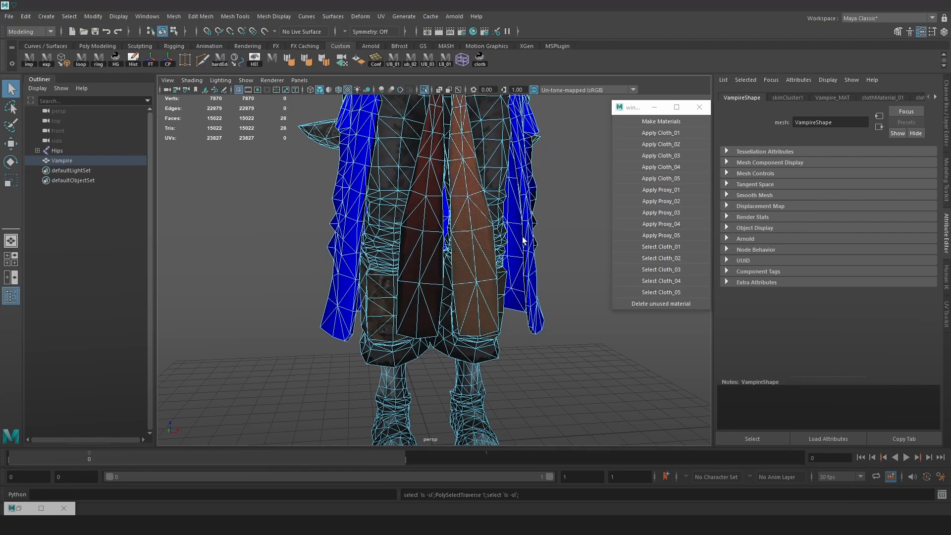
alt+middle_drag(488, 288, 484, 325)
alt+right_drag(483, 325, 476, 307)
alt+drag(477, 307, 537, 308)
alt+right_drag(537, 308, 514, 287)
alt+middle_drag(513, 287, 470, 231)
alt+right_drag(469, 232, 530, 279)
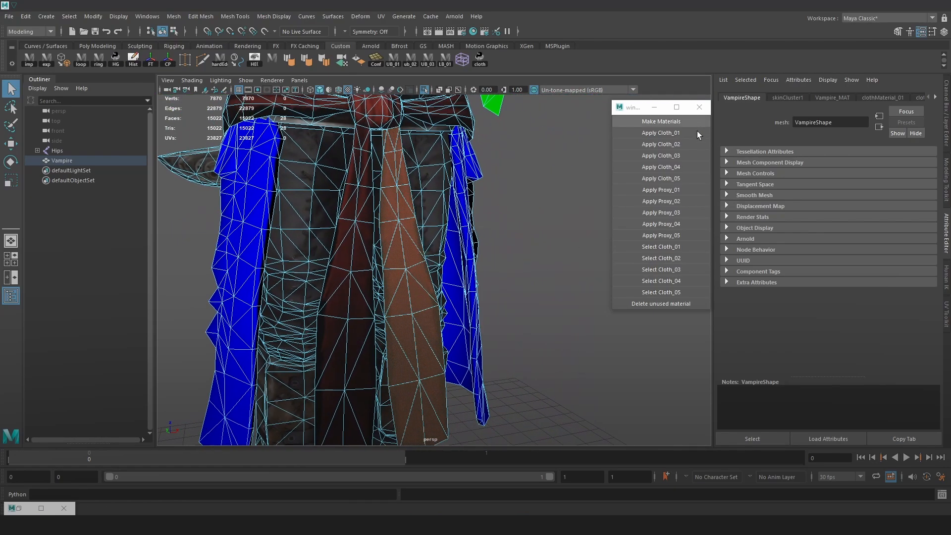
click(677, 156)
Apply the Cloth_04 material to the other red front strip, growing the selection from its bottom faces, and clear the selection
scroll(387, 318, down, 5)
click(396, 355)
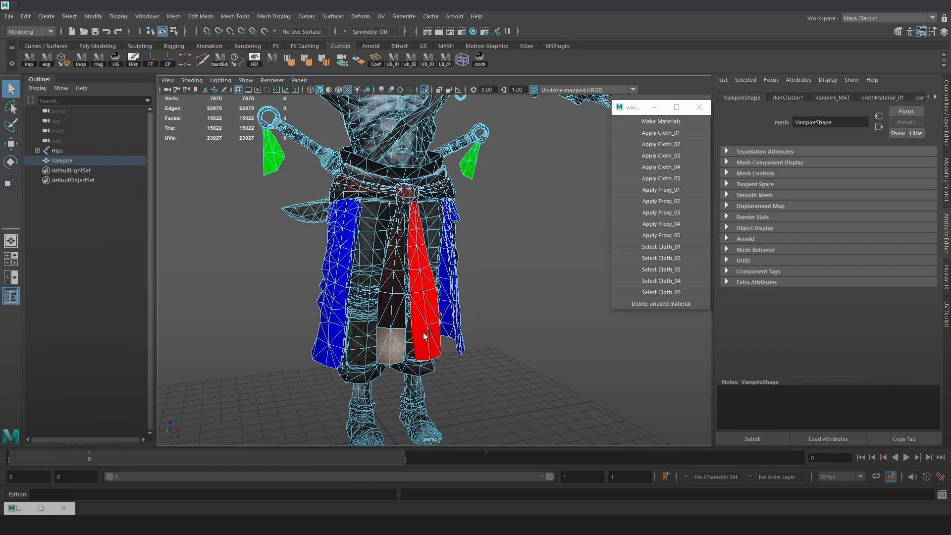
key(shift+period)
key(shift+period)
key(shift+period)
key(shift+period)
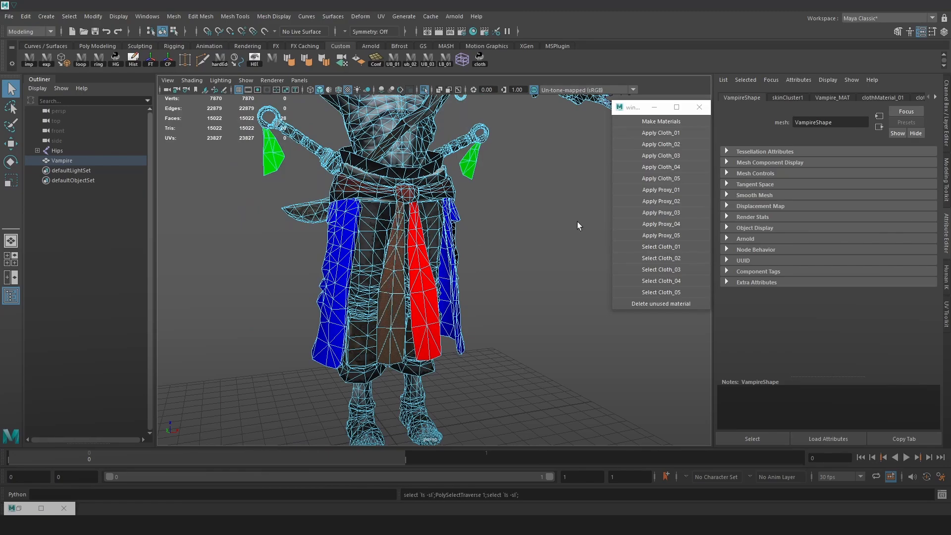
click(658, 168)
click(510, 260)
Examine the coloured skirt, tassels and front strips of the Vampire mesh from several angles
alt+drag(504, 258, 433, 204)
alt+drag(493, 272, 346, 235)
right_drag(304, 221, 321, 210)
click(342, 244)
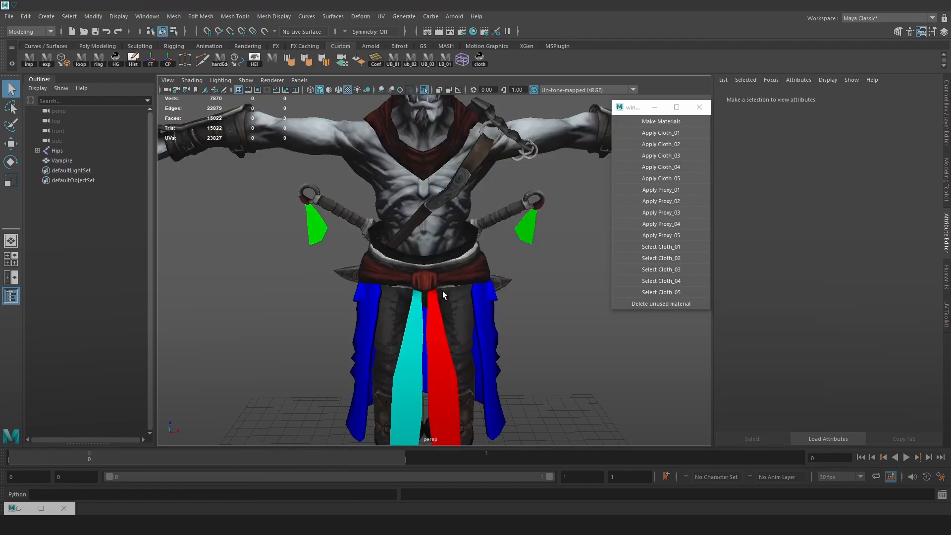
alt+right_drag(442, 290, 500, 324)
alt+drag(426, 292, 391, 278)
click(354, 297)
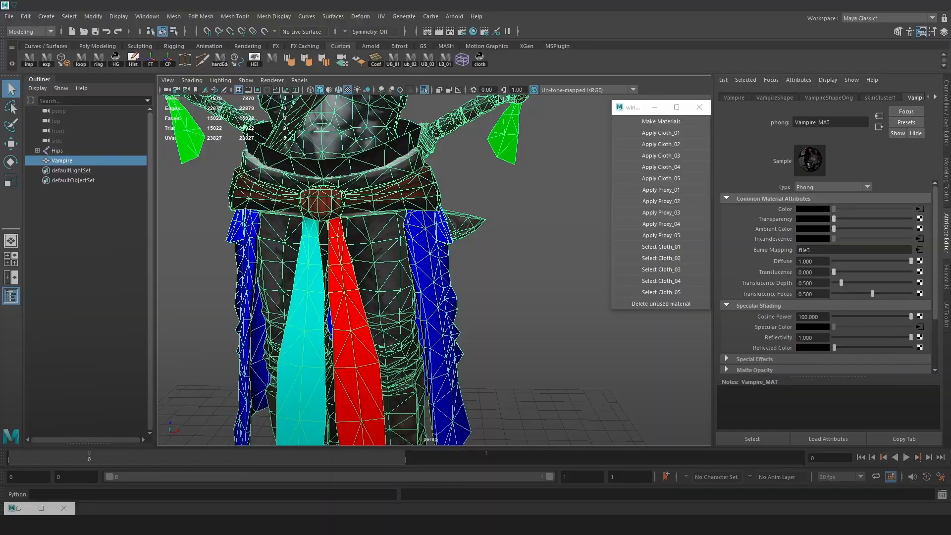
click(486, 278)
alt+drag(498, 286, 329, 275)
alt+drag(533, 325, 409, 318)
alt+drag(476, 226, 444, 223)
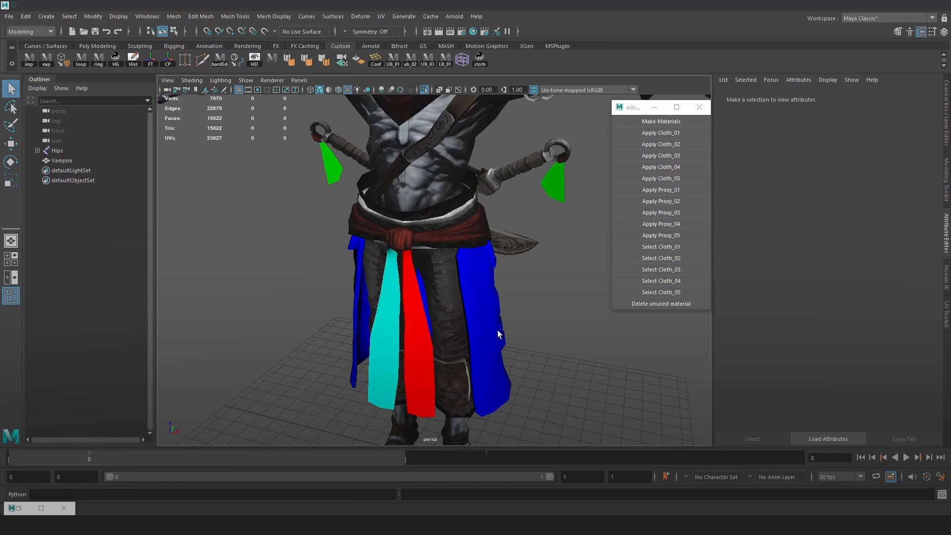
Select the connected faces of the blue skirt, isolate them in the viewport and clear the selection
click(462, 292)
alt+drag(462, 293, 375, 269)
right_drag(375, 253, 375, 283)
double_click(375, 288)
alt+drag(375, 289, 452, 354)
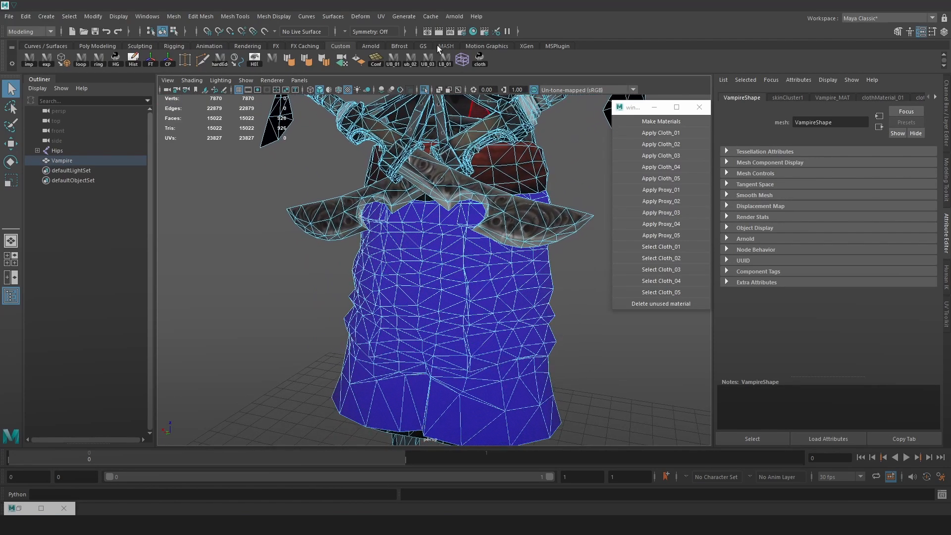
click(423, 91)
scroll(447, 275, down, 5)
click(522, 246)
alt+drag(522, 245, 464, 251)
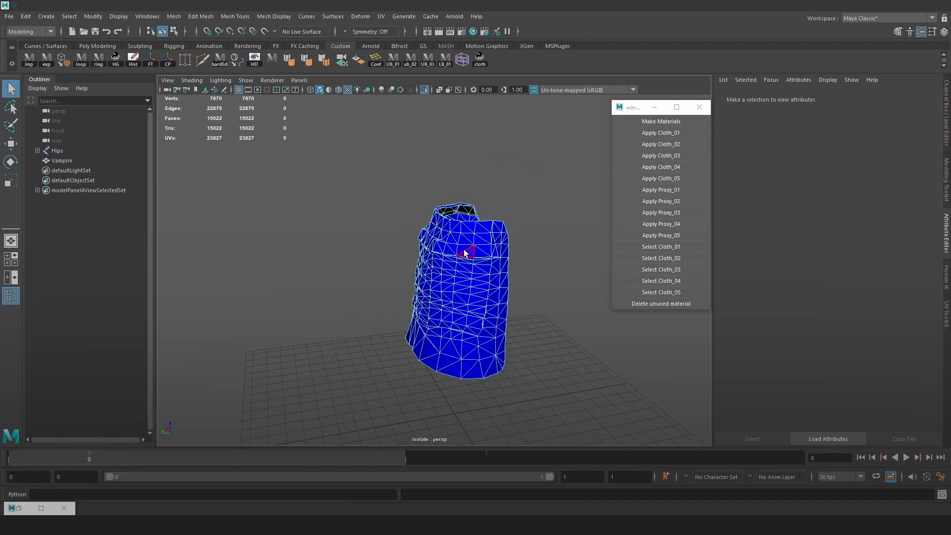
Create a polygon cylinder and scale it up uniformly beneath the isolated skirt
key(space)
click(383, 197)
mouse_move(441, 236)
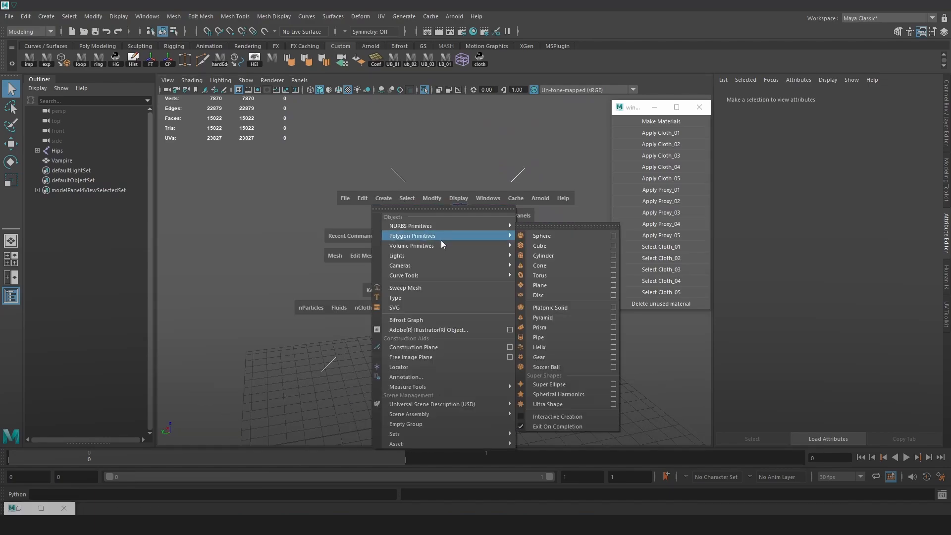
click(553, 255)
key(w)
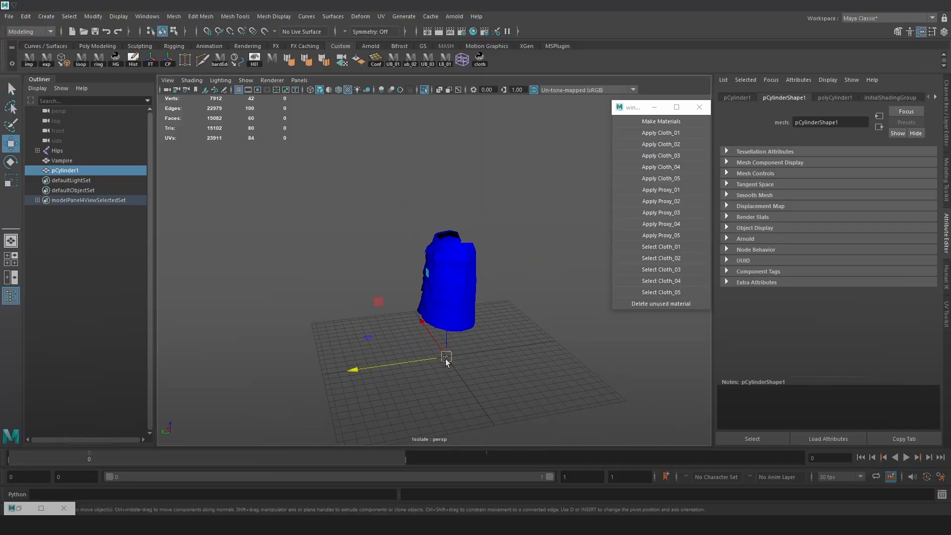
key(r)
drag(447, 358, 527, 338)
Rotate the cylinder upright and raise it to the height of the blue skirt
key(e)
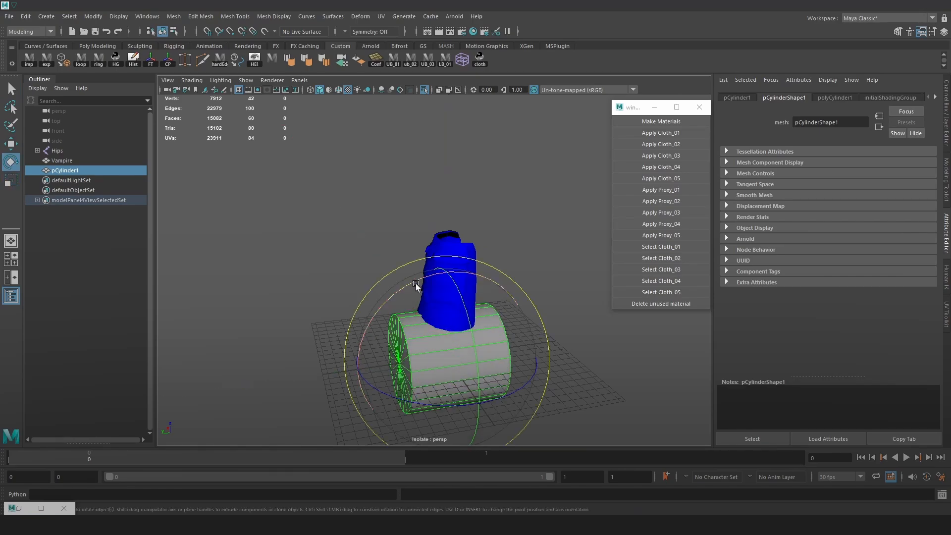
drag(415, 283, 483, 277)
key(w)
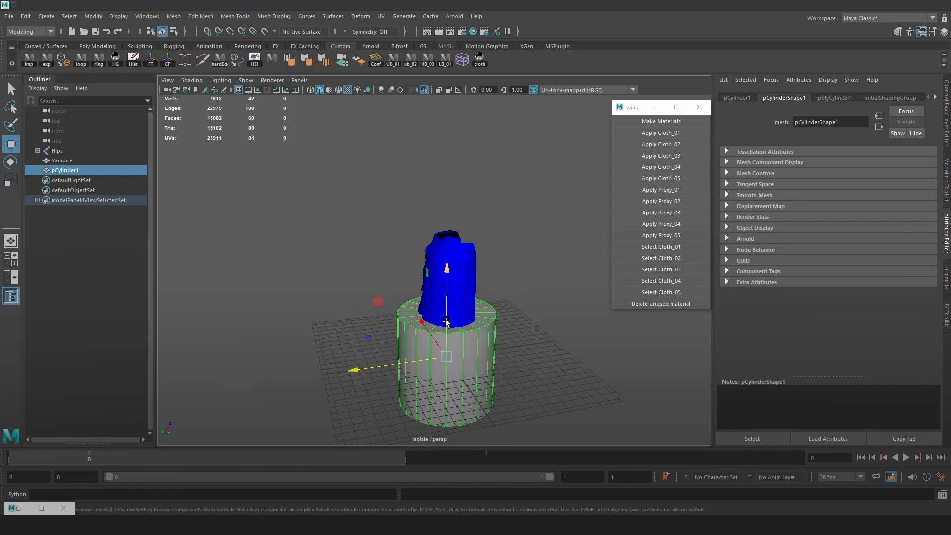
drag(446, 321, 445, 238)
key(f)
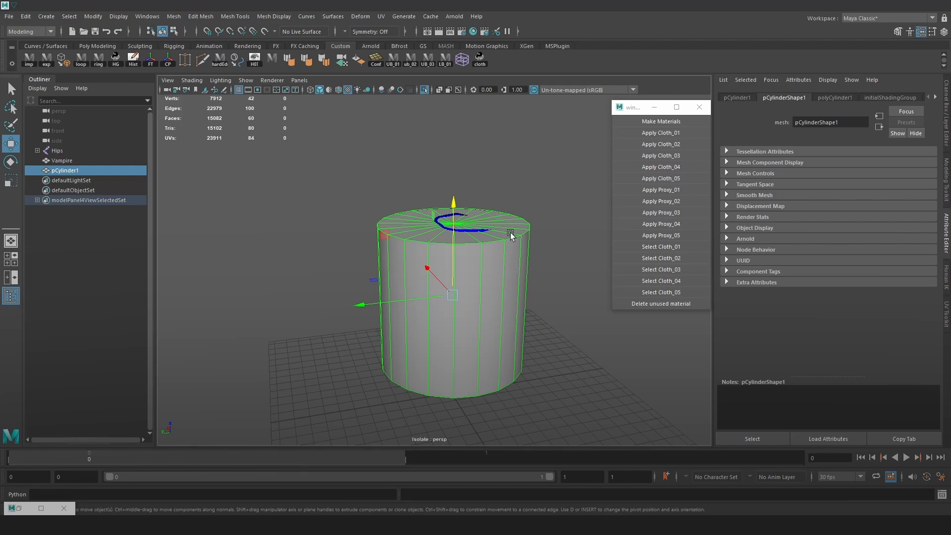
Scale the cylinder down and reposition it beside the inner curve of the blue skirt
key(r)
drag(453, 293, 400, 303)
key(w)
alt+drag(511, 281, 455, 218)
alt+drag(505, 257, 490, 280)
drag(410, 252, 421, 259)
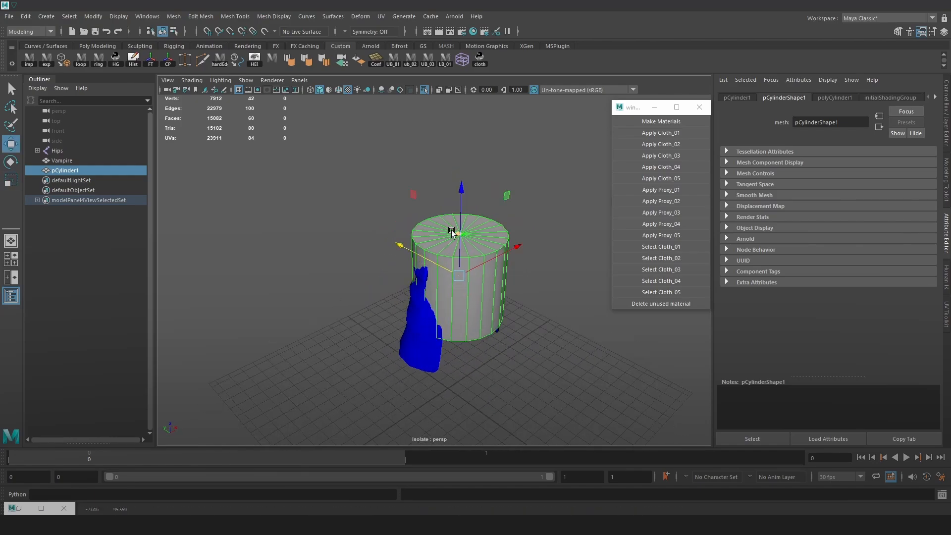
drag(457, 231, 459, 243)
key(r)
drag(457, 286, 476, 265)
Narrow the cylinder along its depth and shift it to fit the curve of the blue skirt
key(w)
key(r)
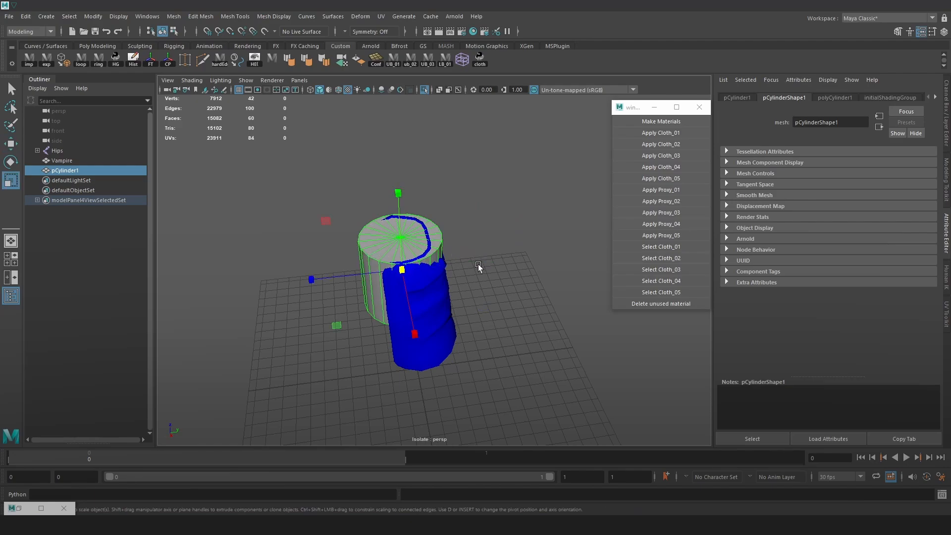
drag(359, 274, 381, 273)
key(w)
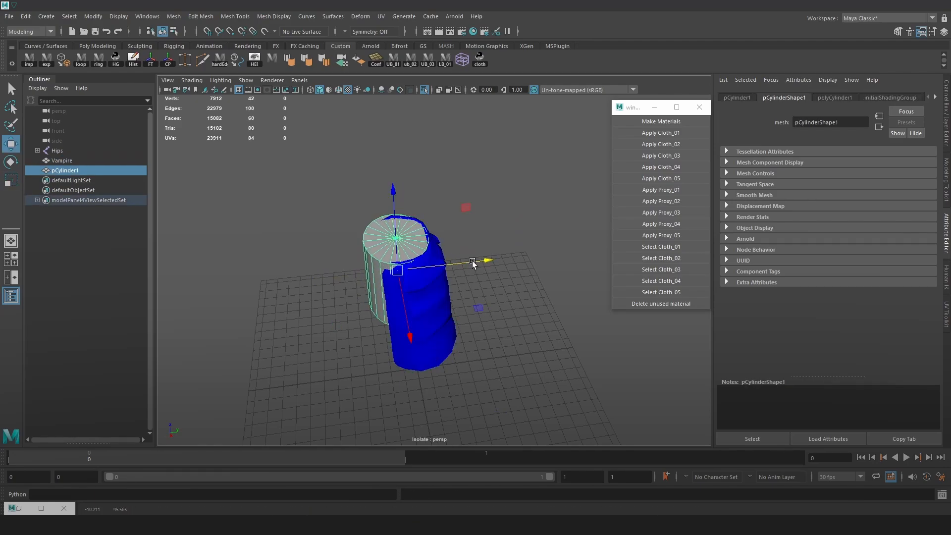
key(r)
click(477, 260)
click(371, 248)
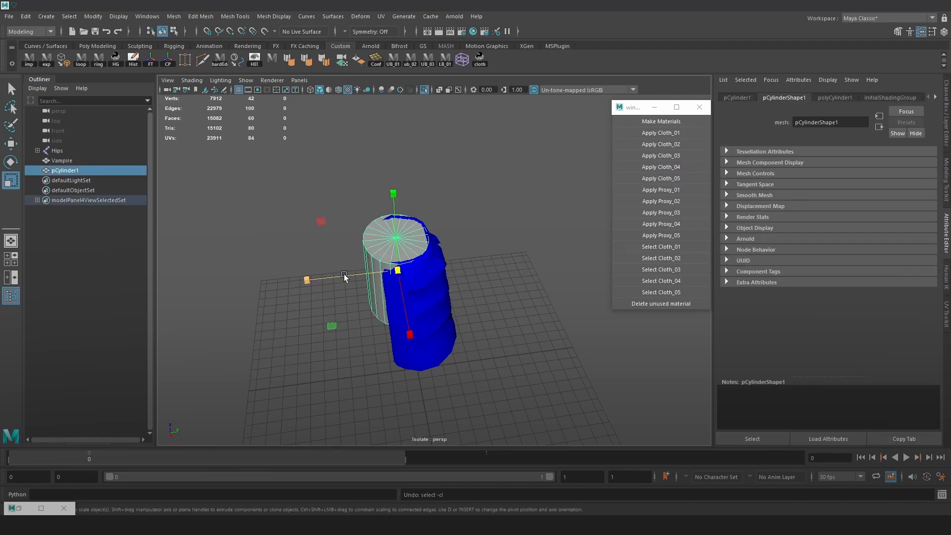
drag(344, 275, 404, 247)
key(w)
right_drag(394, 240, 395, 266)
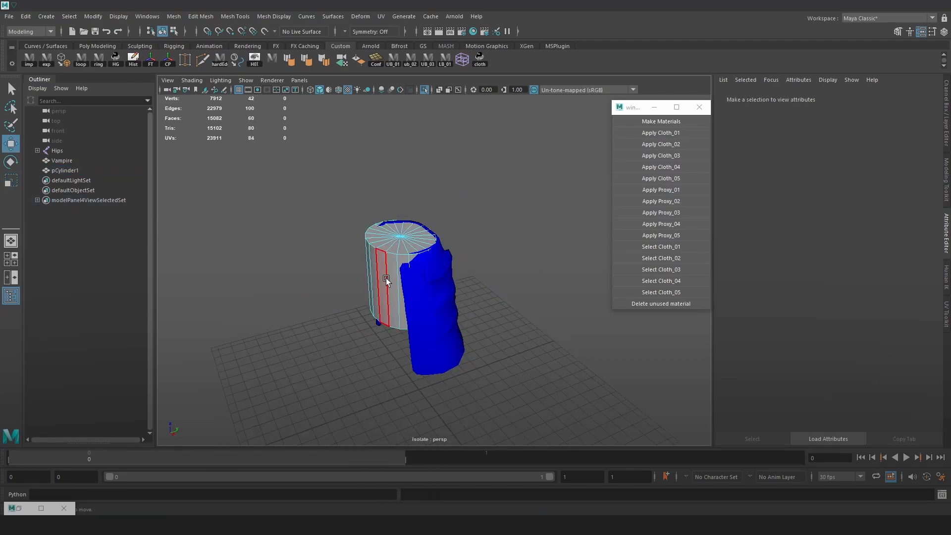
click(386, 283)
shift+double_click(394, 319)
key(Delete)
double_click(395, 321)
key(Delete)
click(393, 249)
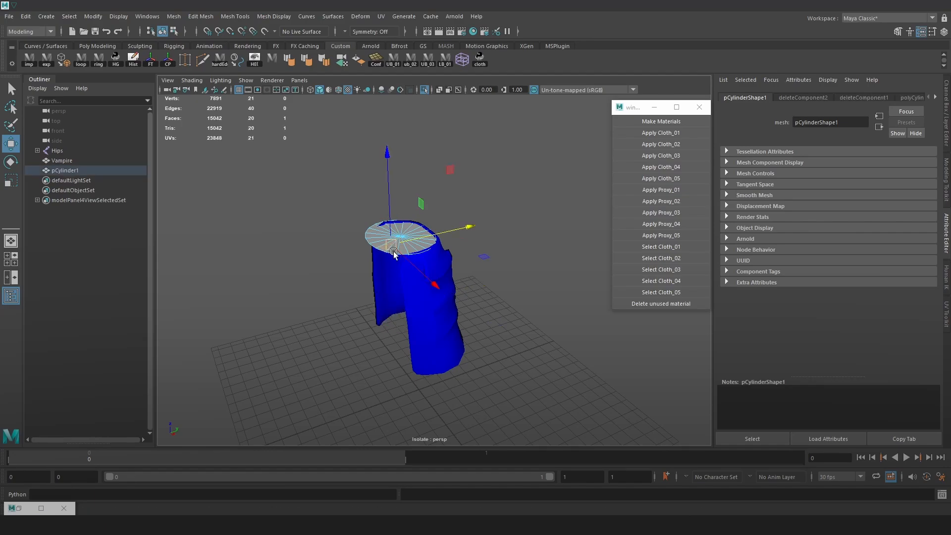
shift+double_click(384, 244)
key(Delete)
alt+drag(484, 301, 458, 290)
click(395, 239)
key(Delete)
key(4)
alt+drag(535, 242, 418, 321)
key(ctrl+z)
key(ctrl+z)
key(ctrl+z)
key(ctrl+z)
key(ctrl+z)
key(ctrl+z)
Delete the cylinder's end caps and its side faces across the skirt's open front, leaving an open curved strip
key(Delete)
click(418, 321)
alt+drag(367, 302, 426, 304)
shift+double_click(429, 317)
key(Delete)
alt+drag(490, 208, 541, 172)
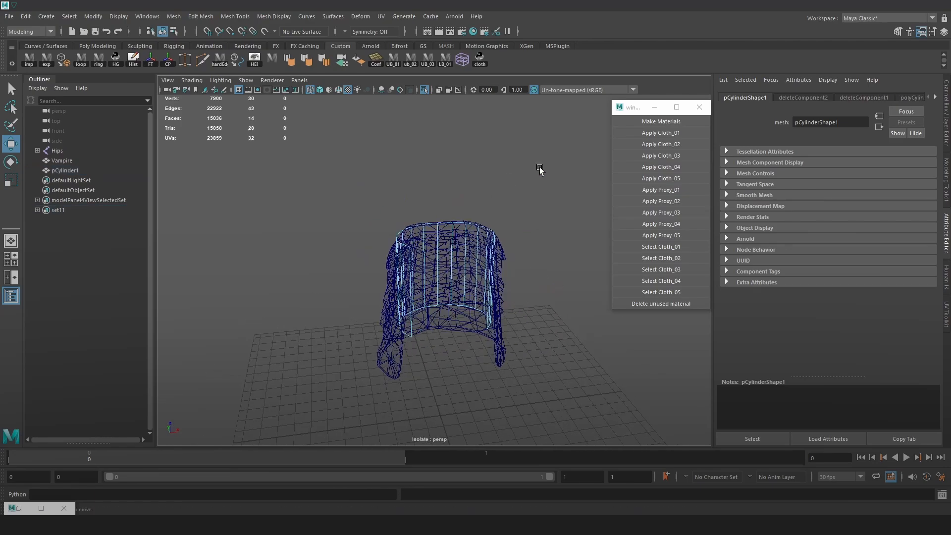
Scale the strip's bottom row of vertices outward and move it towards the skirt's hem
key(F9)
drag(570, 292, 366, 357)
key(r)
drag(530, 346, 564, 357)
key(w)
mouse_move(444, 298)
mouse_down()
mouse_move(442, 329)
mouse_move(479, 301)
mouse_up()
key(5)
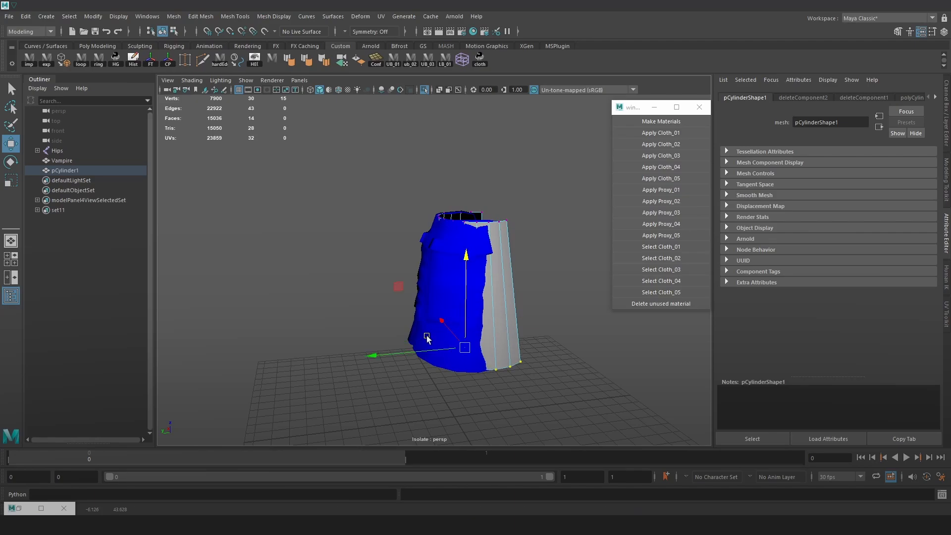
Refine the scale and position of the bottom vertex row to match the skirt's flare
drag(411, 340, 395, 351)
alt+drag(395, 351, 491, 357)
key(r)
mouse_move(433, 322)
ctrl+mouse_down()
mouse_move(432, 314)
mouse_move(501, 307)
ctrl+mouse_up()
key(w)
key(r)
key(w)
key(4)
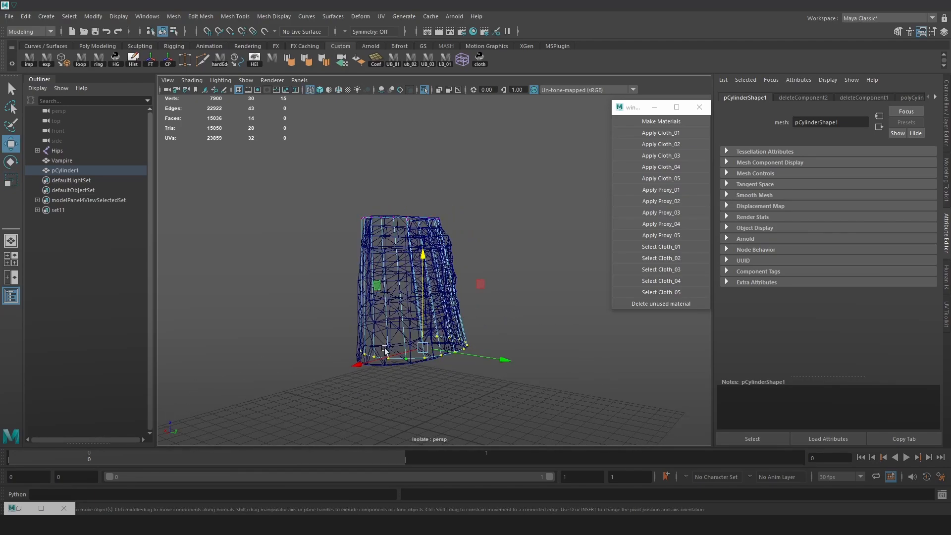
Move individual bottom vertices of the strip onto the skirt's hem and check the fit in shaded display
alt+right_drag(387, 351, 475, 367)
alt+drag(476, 367, 349, 387)
mouse_move(415, 382)
mouse_down()
mouse_move(398, 379)
mouse_move(404, 368)
mouse_move(421, 377)
mouse_up()
drag(475, 311, 477, 321)
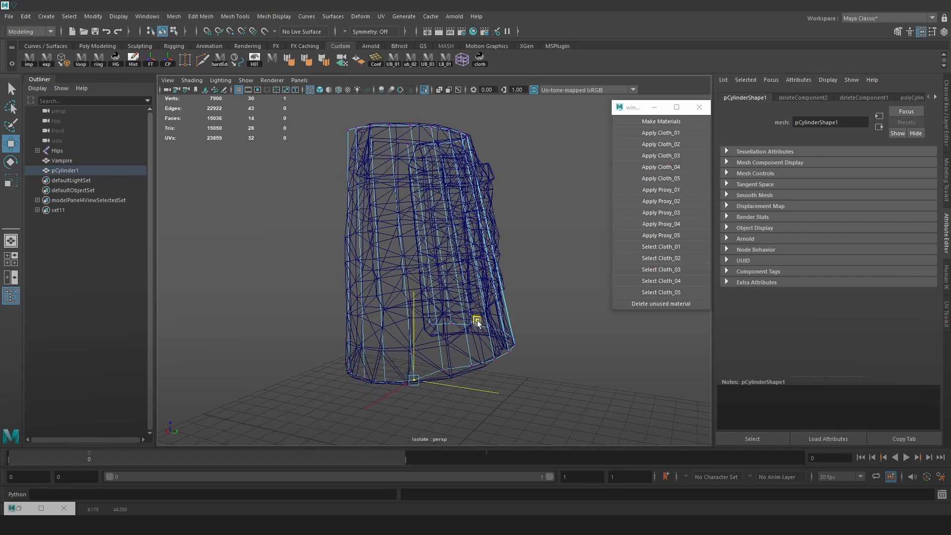
drag(443, 353, 434, 379)
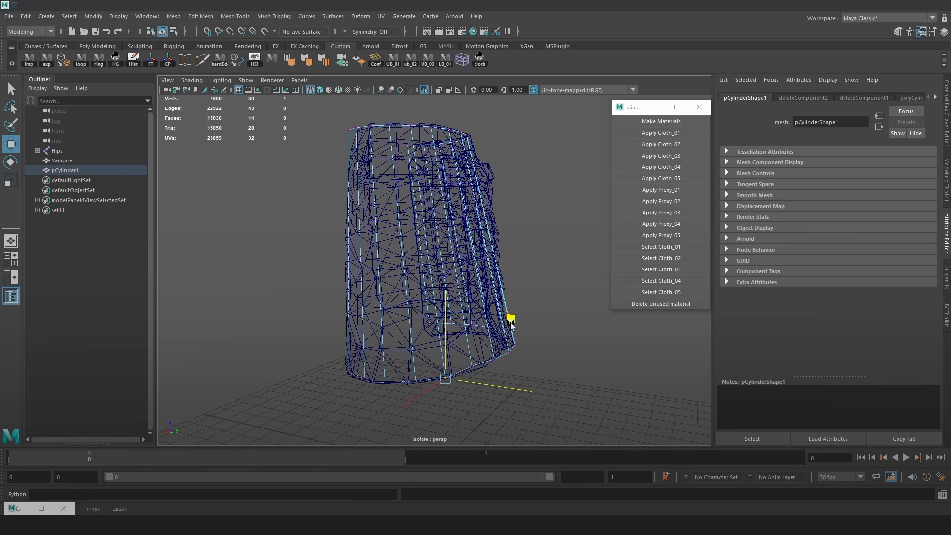
alt+drag(508, 318, 448, 362)
drag(479, 333, 551, 369)
drag(509, 392, 509, 393)
alt+drag(509, 394, 347, 384)
key(5)
click(497, 398)
alt+drag(504, 367, 561, 234)
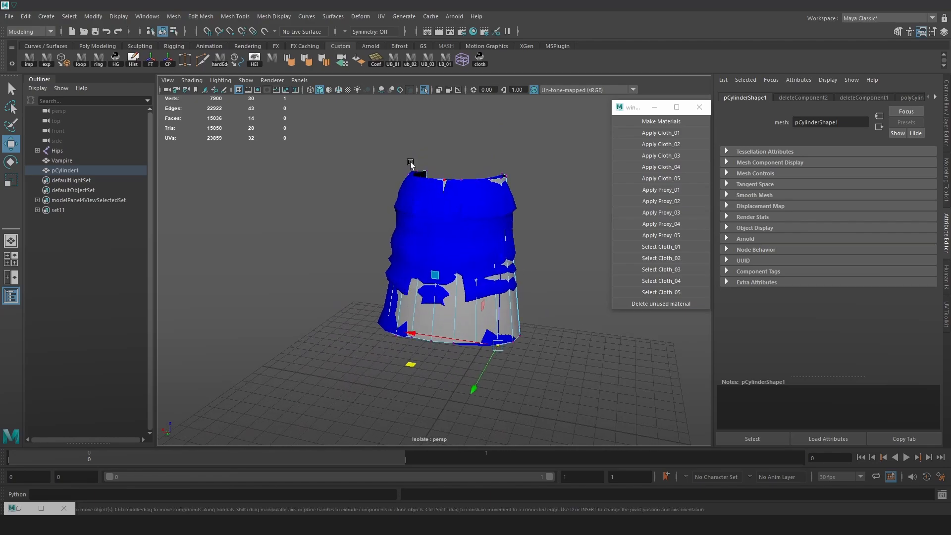
Select the strip's vertical edges in wireframe display and start connecting them with horizontal segments, raising the count to 7
key(4)
alt+right_drag(561, 235, 582, 239)
click(577, 178)
drag(542, 245, 350, 265)
shift+right_drag(426, 247, 426, 419)
alt+middle_drag(503, 265, 468, 290)
middle_drag(468, 290, 550, 287)
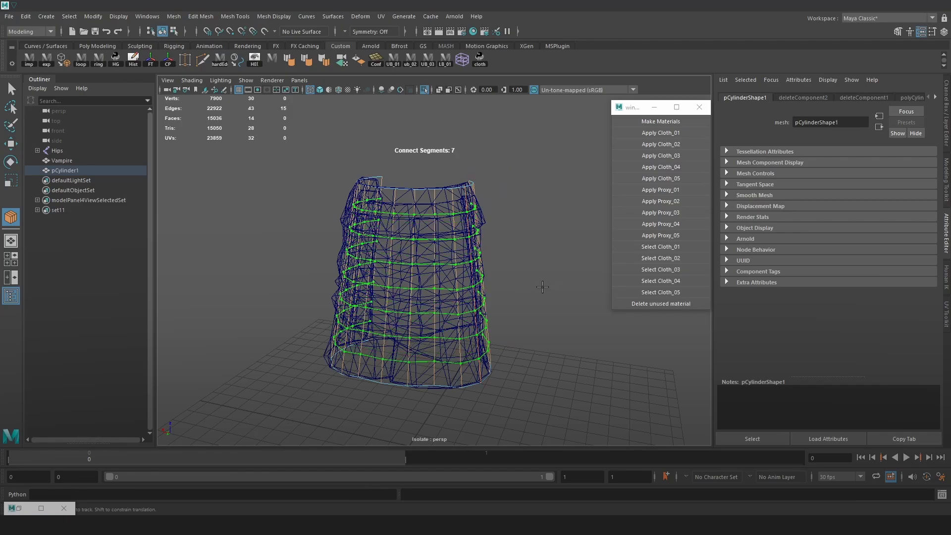
Connect the strip's vertical edges with nine horizontal segments and return to shaded display
alt+drag(540, 268, 511, 296)
alt+right_drag(510, 296, 527, 292)
alt+middle_drag(525, 284, 502, 259)
alt+drag(545, 277, 592, 290)
middle_drag(498, 285, 513, 284)
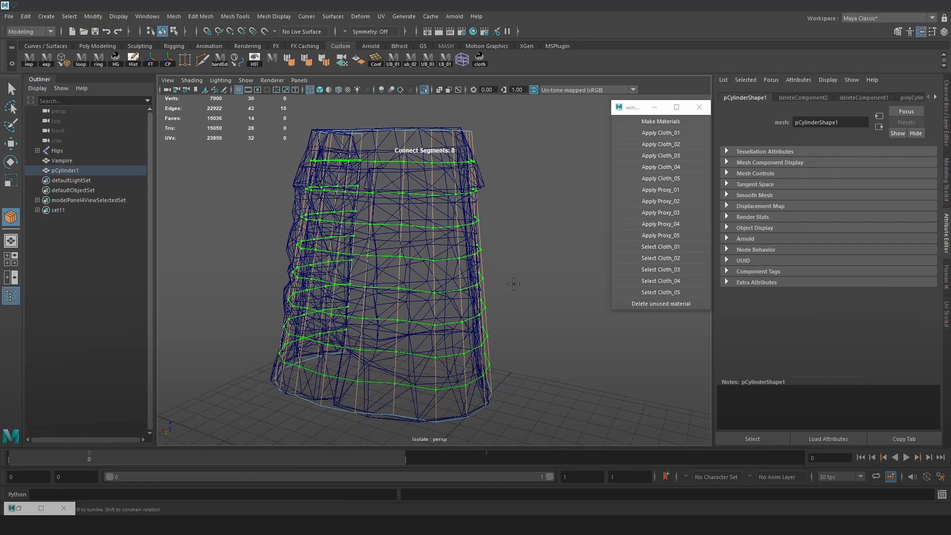
alt+drag(514, 287, 383, 286)
middle_drag(450, 290, 479, 274)
alt+drag(499, 264, 424, 267)
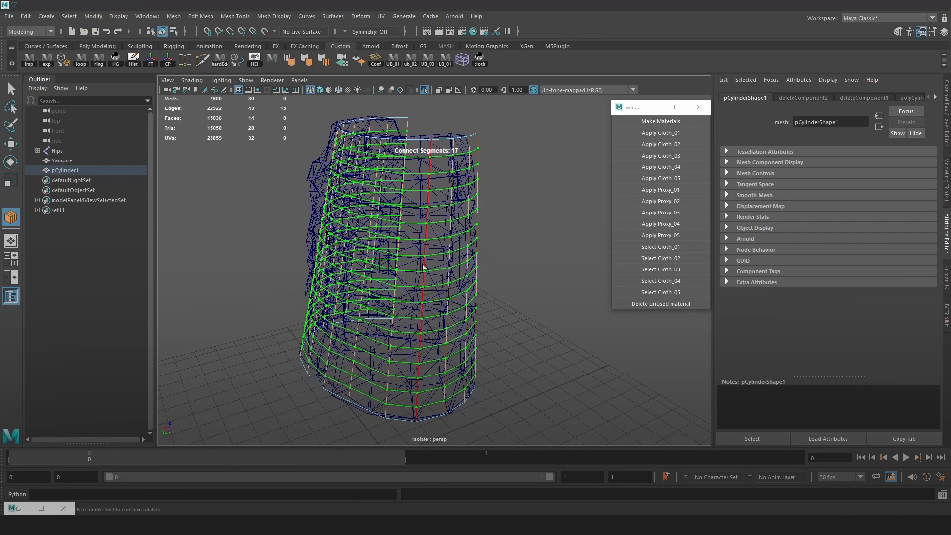
middle_drag(511, 316, 439, 298)
alt+drag(439, 297, 565, 304)
middle_drag(553, 304, 543, 301)
key(w)
key(5)
alt+right_drag(540, 301, 432, 276)
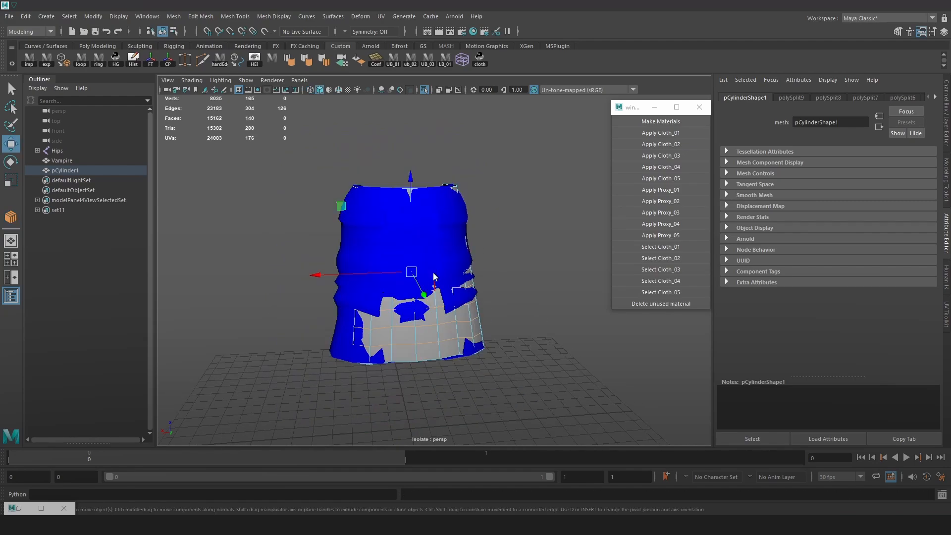
Move the whole strip clear of the skirt and inspect its grid of faces
key(F8)
alt+drag(433, 276, 374, 283)
drag(366, 247, 338, 257)
key(ctrl+z)
alt+drag(388, 280, 419, 282)
alt+right_drag(418, 282, 429, 278)
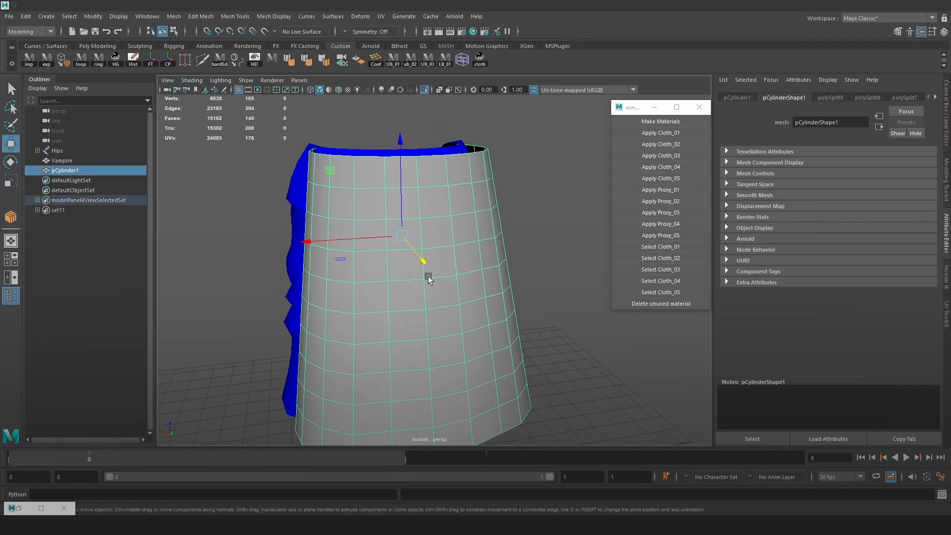
alt+drag(431, 403, 429, 149)
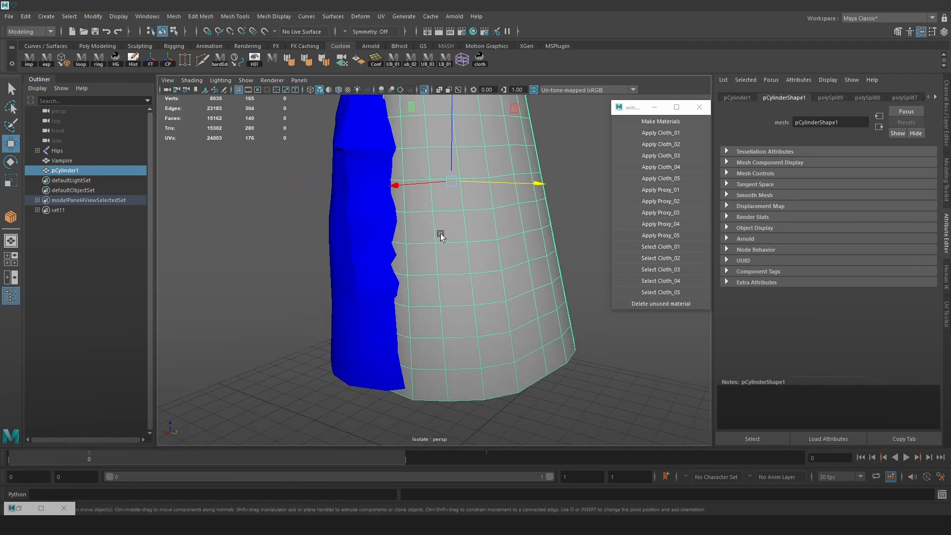
Try moving individual vertices in the middle of the strip, and undo the moves
right_drag(440, 234, 410, 219)
click(434, 258)
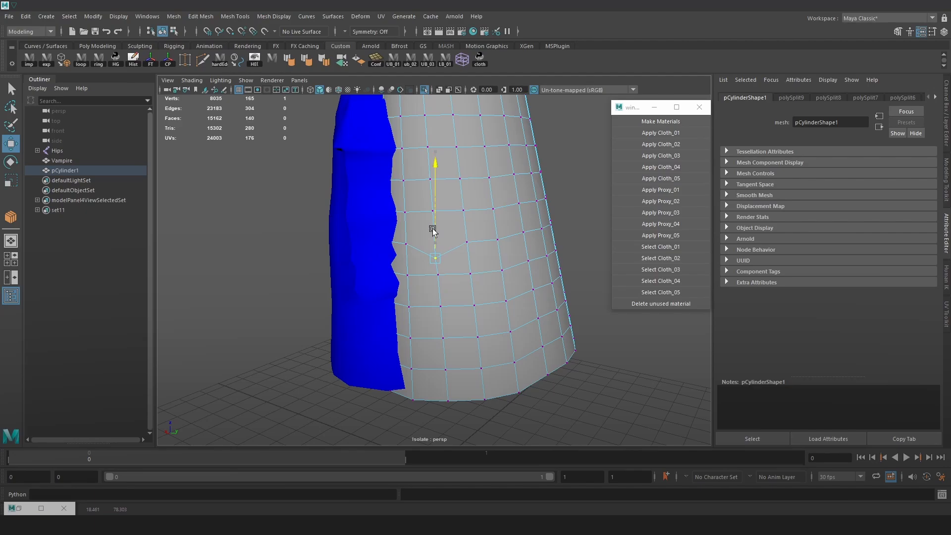
click(467, 241)
click(457, 211)
scroll(520, 281, down, 3)
key(ctrl+z)
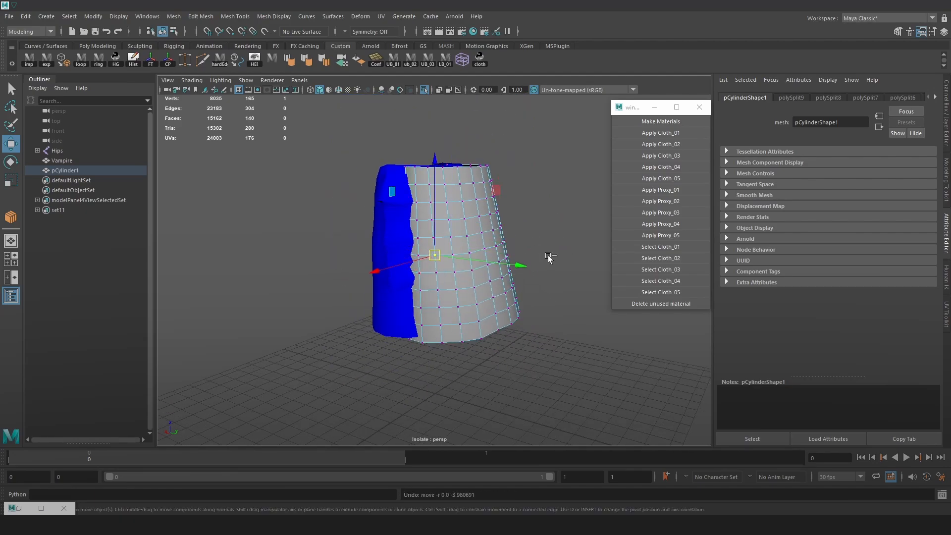
Make the Vampire mesh a live surface and conform the strip to it
alt+drag(500, 263, 445, 261)
right_drag(446, 261, 476, 242)
click(474, 247)
alt+drag(458, 257, 411, 272)
click(436, 238)
click(264, 31)
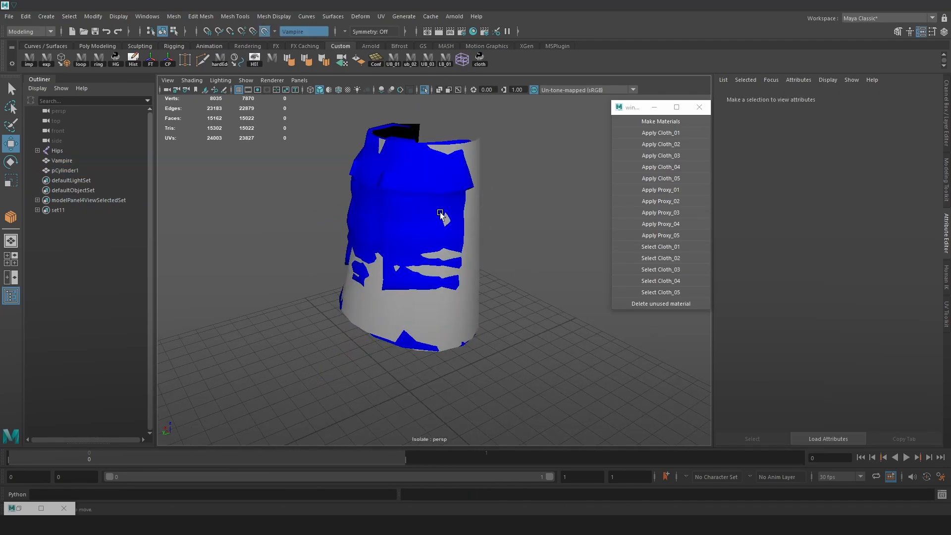
click(440, 214)
click(174, 16)
click(202, 81)
Slide a bottom vertex of the strip over the live surface in wireframe display, and turn the live surface off
alt+drag(426, 242, 499, 265)
key(4)
right_drag(530, 248, 488, 249)
alt+drag(441, 311, 417, 314)
click(417, 314)
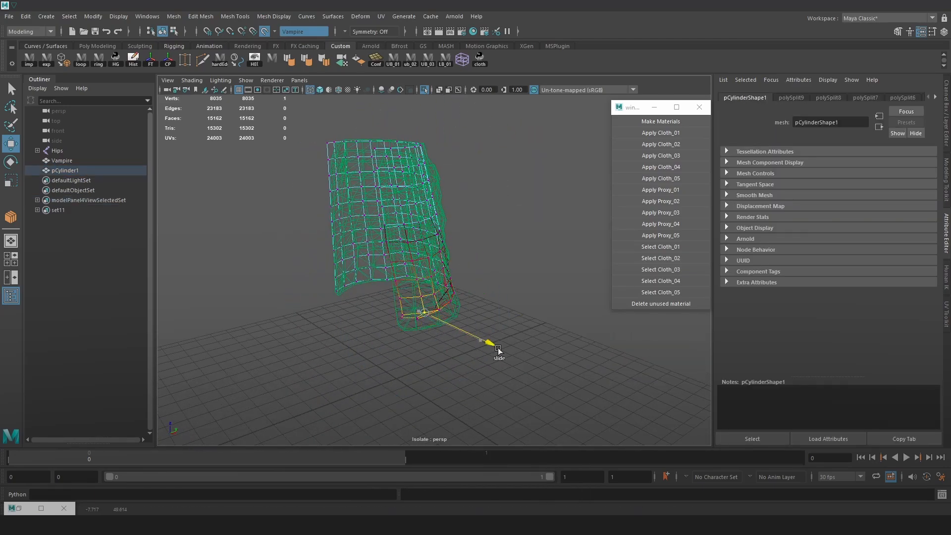
mouse_move(478, 340)
alt+mouse_down()
mouse_move(499, 291)
mouse_move(449, 315)
mouse_move(531, 261)
mouse_move(494, 279)
alt+mouse_up()
click(264, 31)
Turn off soft selection and frame the vertex at the strip's upper front corner in shaded display
alt+middle_drag(535, 230, 445, 229)
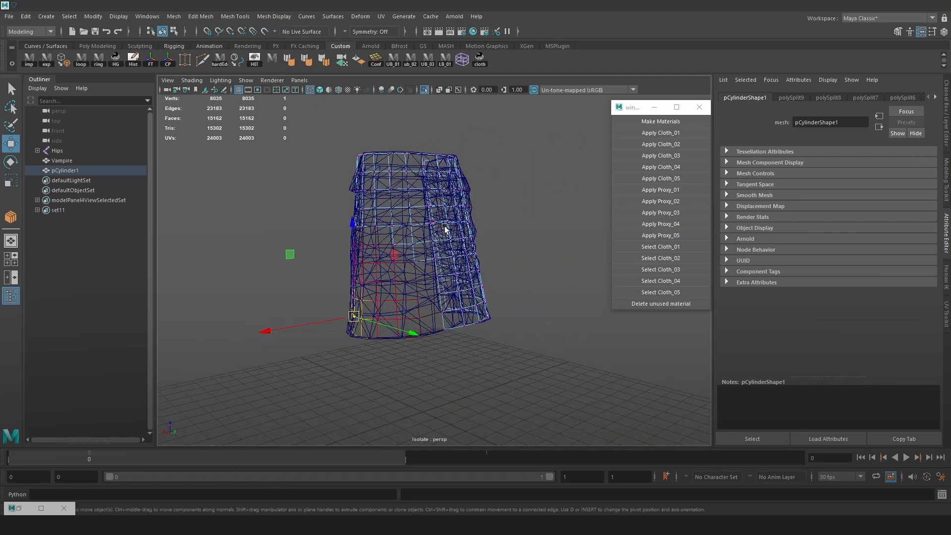
key(5)
mouse_move(445, 230)
alt+mouse_down()
mouse_move(466, 263)
mouse_move(489, 189)
mouse_move(527, 171)
mouse_move(495, 168)
mouse_move(506, 185)
alt+mouse_up()
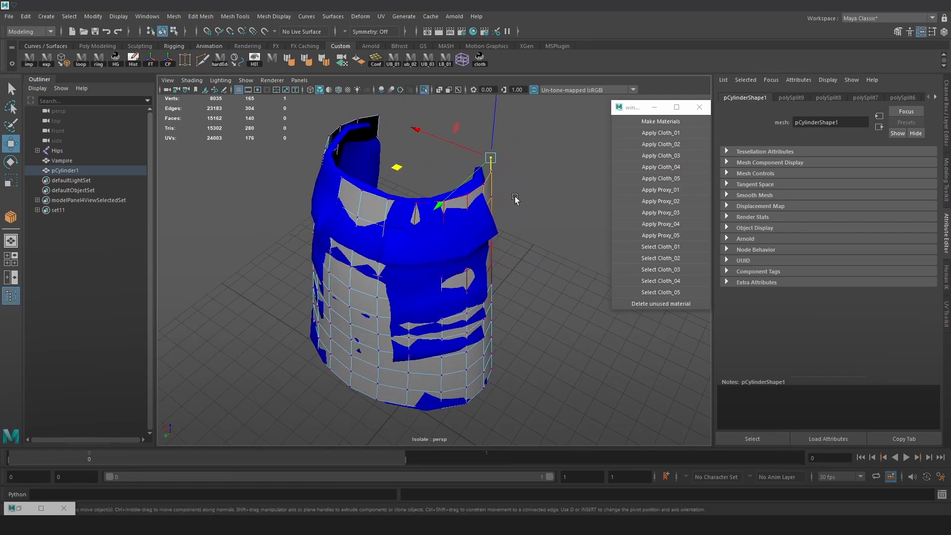
key(b)
key(f)
scroll(489, 267, down, 10)
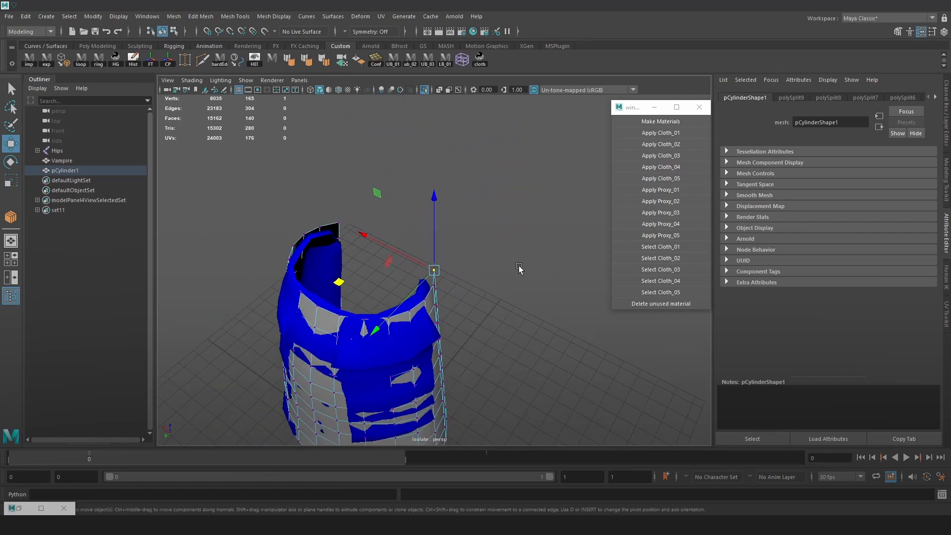
alt+drag(519, 268, 469, 191)
drag(403, 251, 375, 283)
Move the top-row vertices near the strip's first front edge to match the skirt's waistline
click(357, 267)
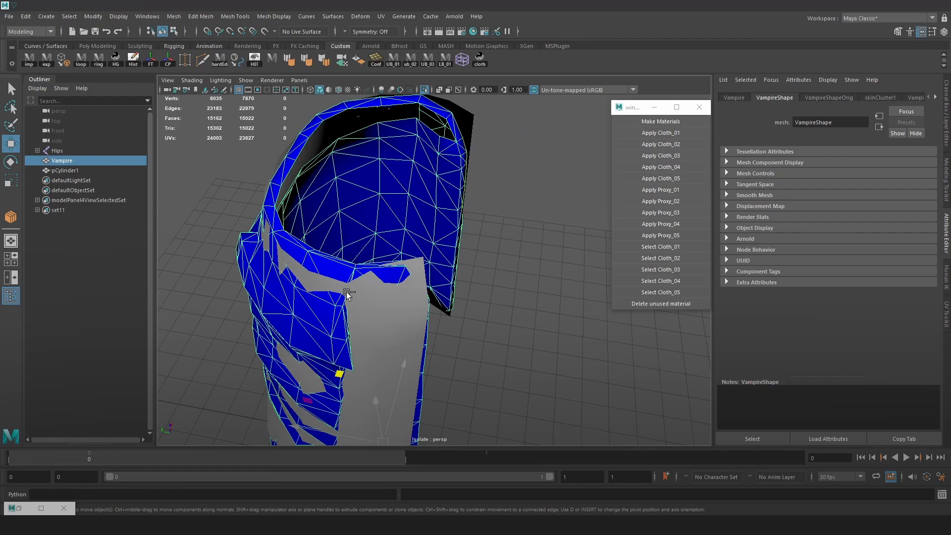
click(346, 286)
middle_drag(313, 228, 317, 214)
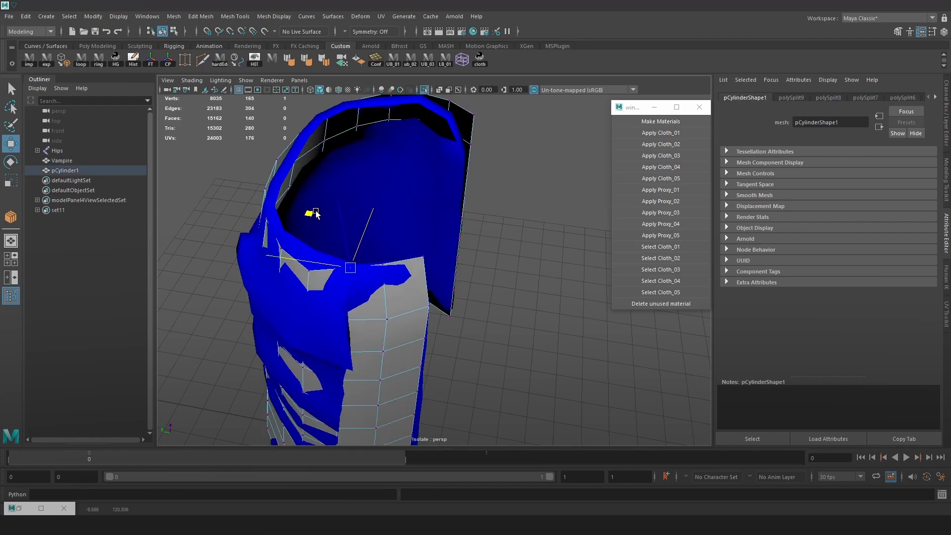
click(308, 272)
drag(271, 218, 278, 206)
Adjust the top-row vertices around the side and back of the strip to follow the skirt's waistline
alt+drag(303, 238, 353, 341)
drag(268, 316, 213, 315)
click(311, 313)
alt+drag(298, 354, 384, 313)
drag(297, 348, 303, 362)
click(327, 305)
alt+drag(307, 342, 378, 321)
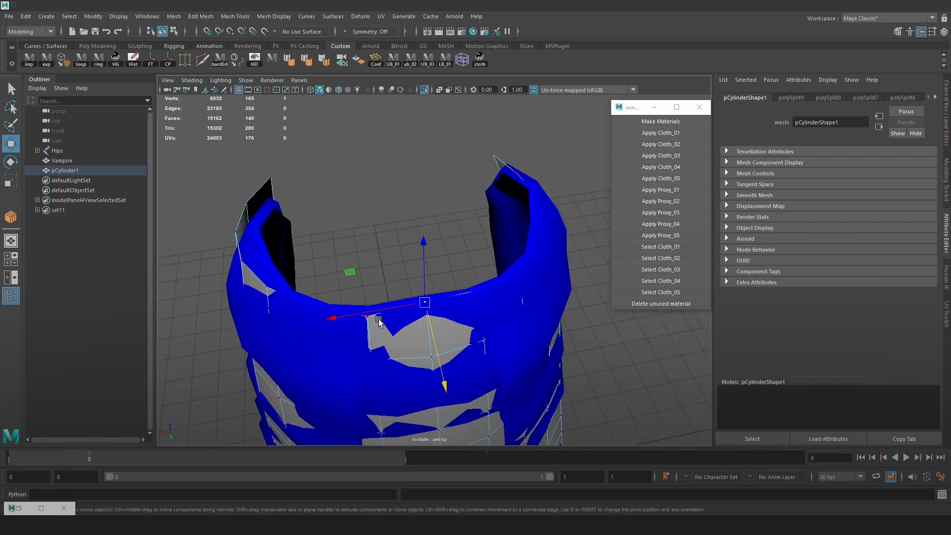
click(367, 317)
drag(382, 398, 381, 392)
Fit the top-row vertices on the strip's opposite side to the skirt's waistline
alt+drag(350, 346, 399, 337)
click(376, 293)
drag(314, 357, 317, 354)
click(328, 272)
drag(263, 340, 350, 328)
click(302, 246)
click(352, 316)
drag(326, 385, 331, 374)
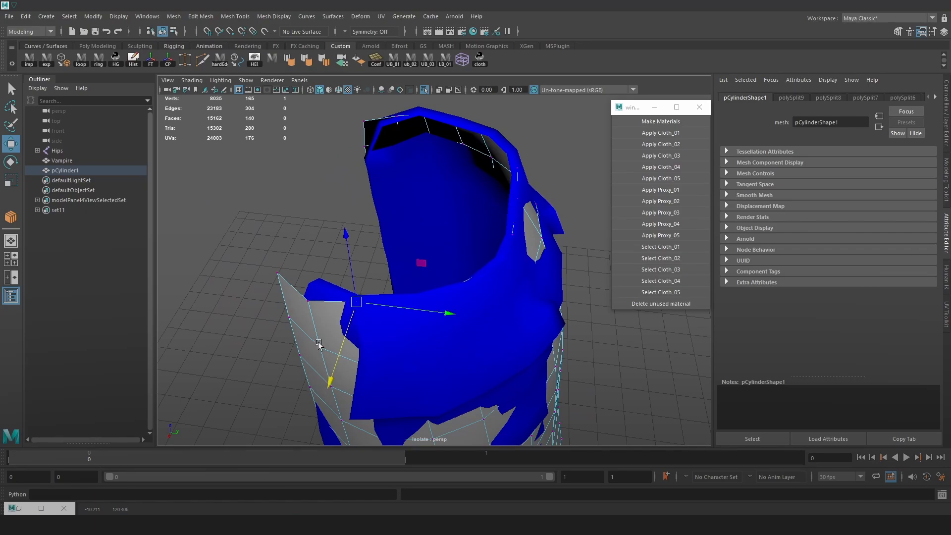
Align the last top-row vertices near the second front edge with the waistline and check the overall fit
click(308, 304)
alt+drag(333, 330, 368, 333)
middle_drag(418, 389, 429, 376)
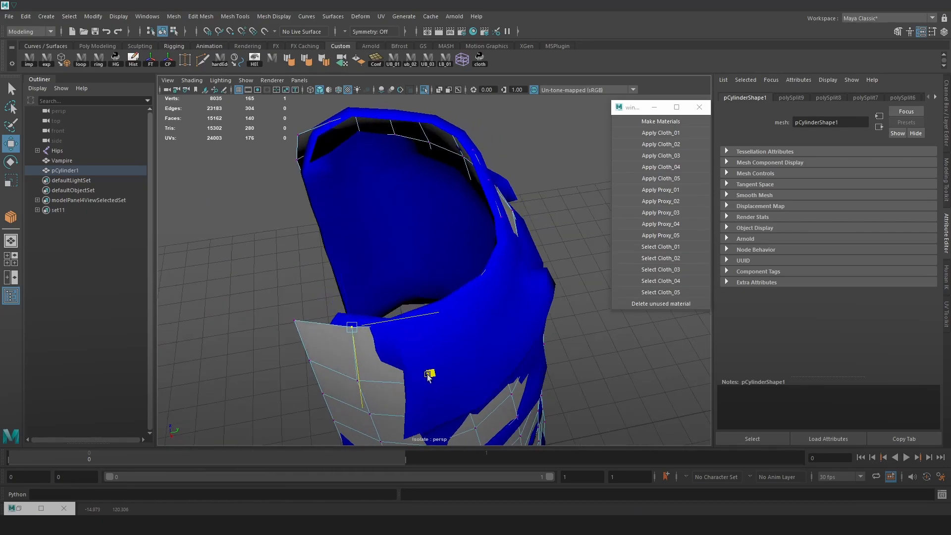
click(310, 329)
mouse_move(369, 366)
mouse_down()
mouse_move(462, 334)
mouse_move(421, 340)
mouse_move(424, 313)
mouse_move(482, 331)
mouse_move(459, 314)
mouse_move(346, 346)
mouse_move(379, 330)
mouse_move(364, 301)
mouse_move(458, 317)
mouse_move(488, 283)
mouse_up()
key(4)
key(5)
scroll(522, 281, down, 3)
alt+middle_drag(535, 285, 496, 276)
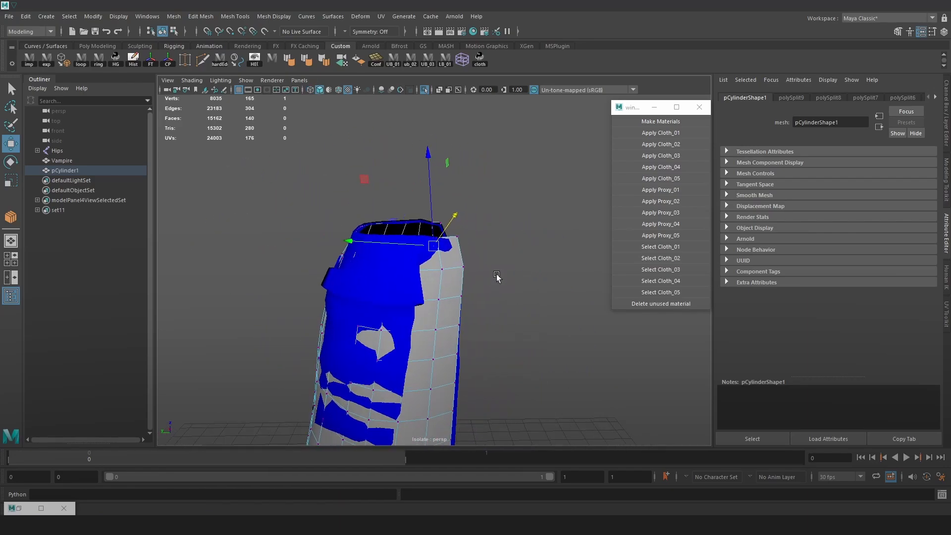
Insert a horizontal edge loop just below the strip's top edge with Multi-Cut
scroll(497, 275, up, 5)
scroll(384, 114, up, 1)
key(ctrl+shift+x)
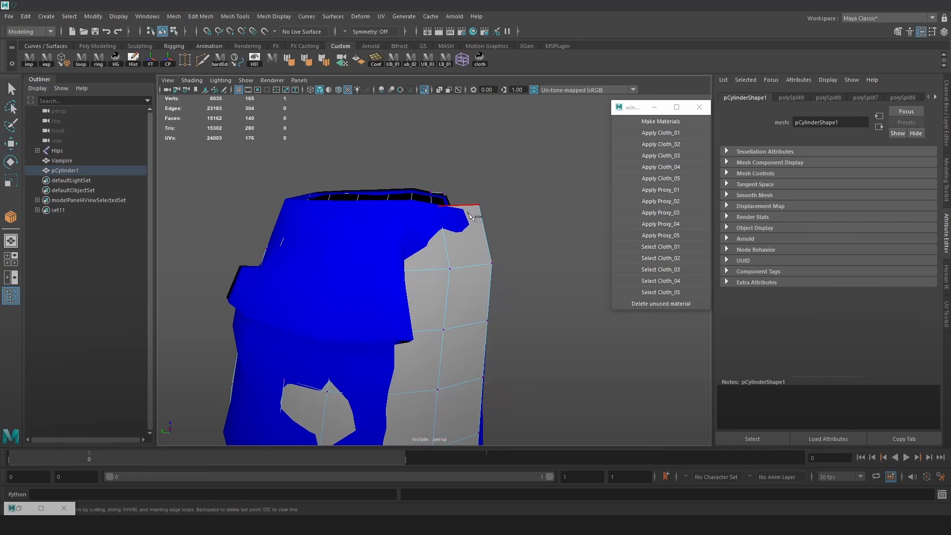
ctrl+click(474, 217)
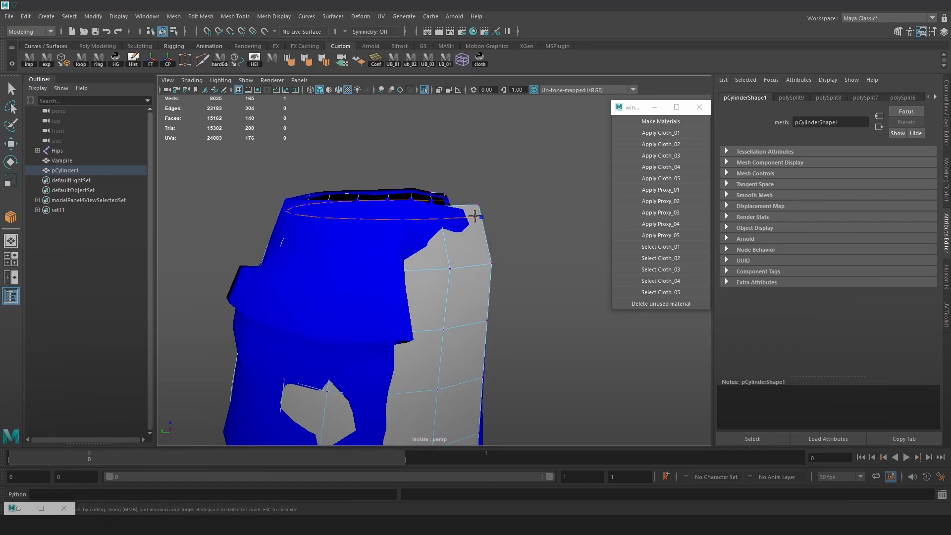
key(w)
alt+drag(527, 222, 463, 222)
right_drag(431, 207, 439, 197)
scroll(418, 149, down, 4)
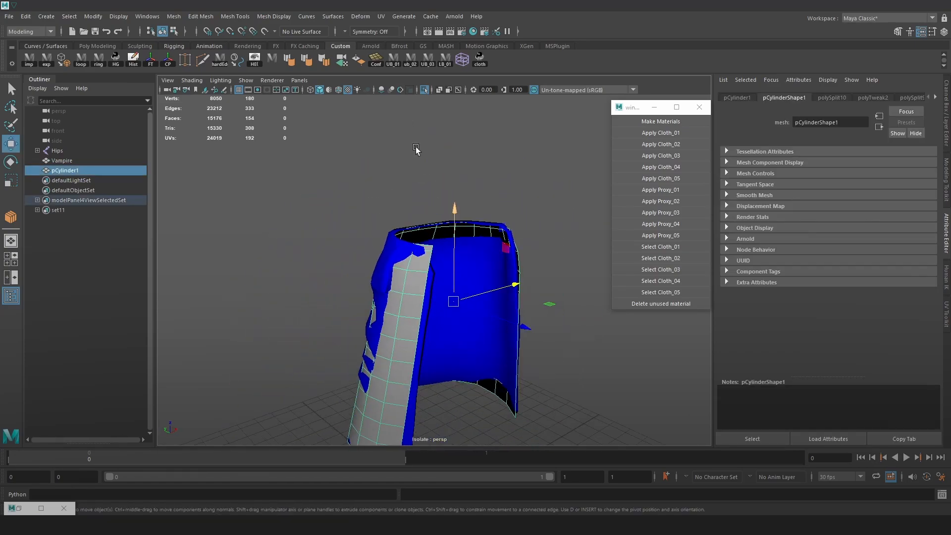
alt+drag(440, 228, 480, 242)
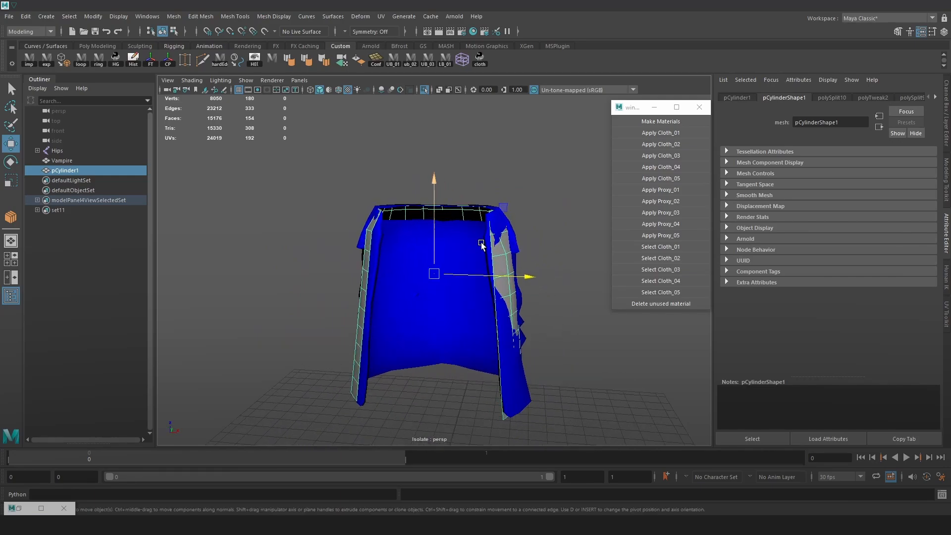
Show the whole character again and apply Proxy_01 to the skirt strip
click(424, 89)
alt+drag(521, 188, 378, 235)
scroll(491, 287, down, 3)
alt+drag(482, 260, 509, 294)
click(509, 295)
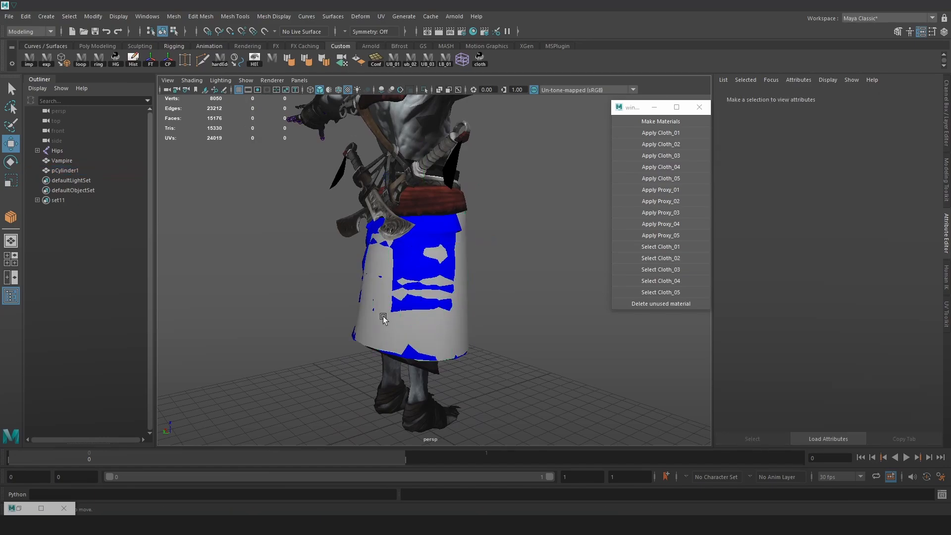
click(383, 318)
key(f)
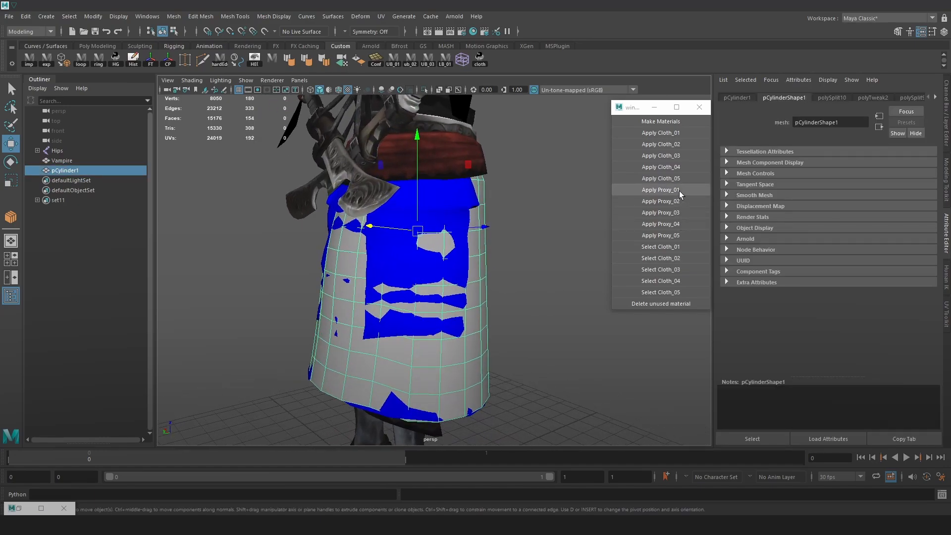
click(661, 190)
alt+drag(509, 271, 488, 273)
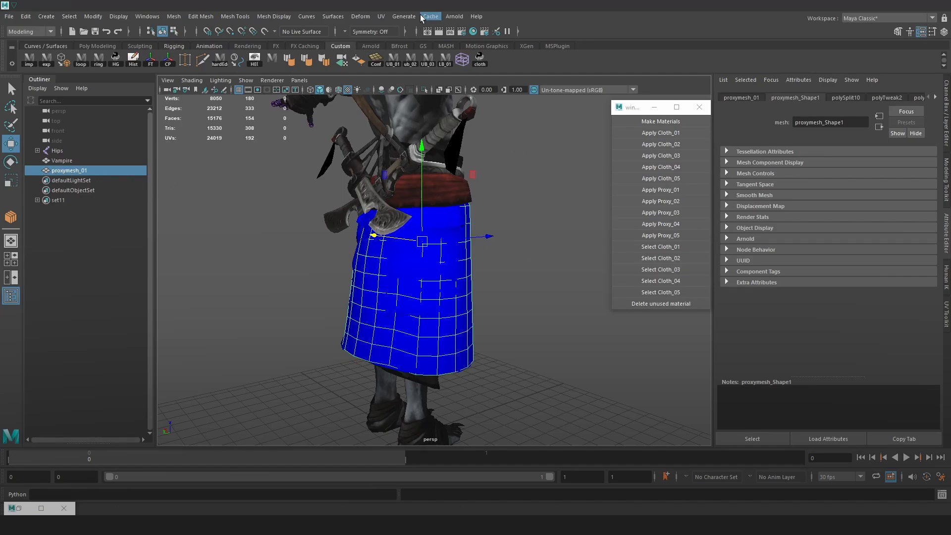
Delete the construction history of proxymesh_01 and display its proxyMaterial_01 attributes
click(935, 97)
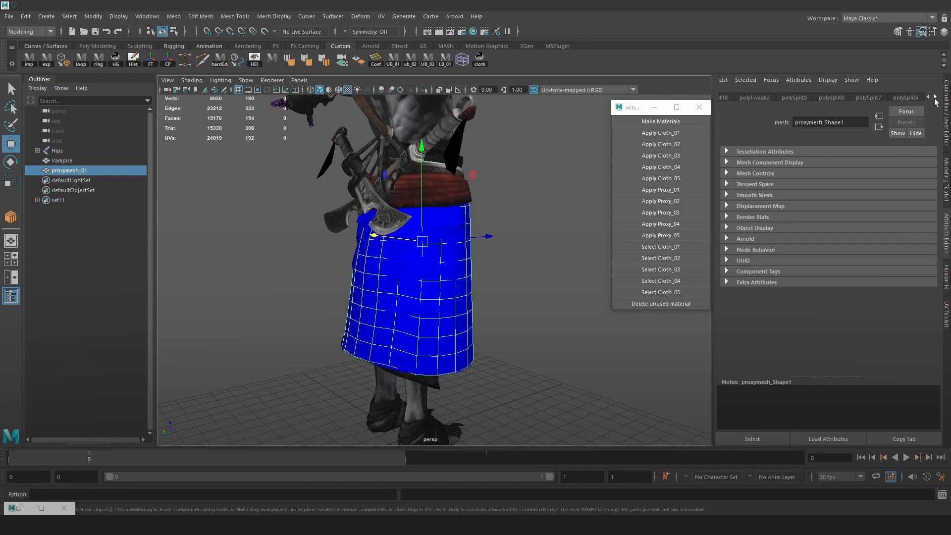
click(934, 99)
scroll(171, 106, up, 3)
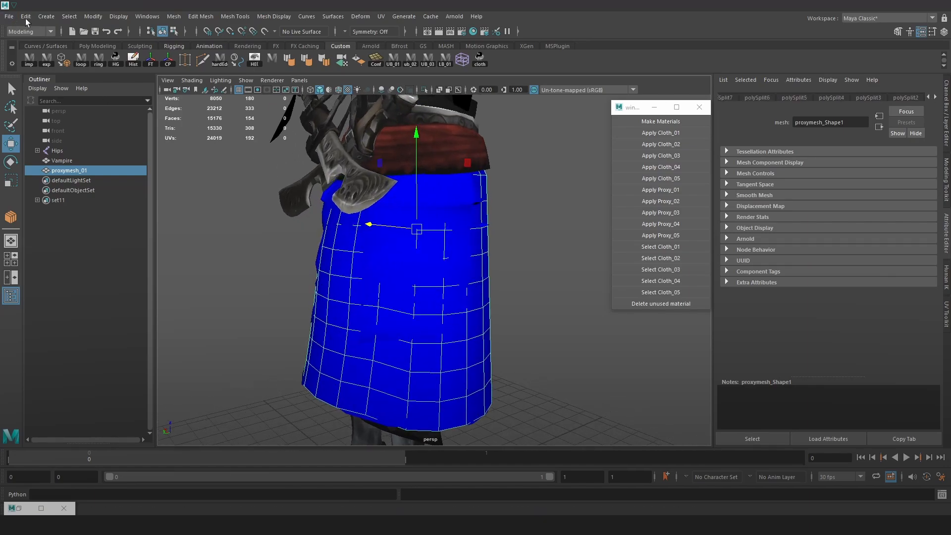
click(25, 19)
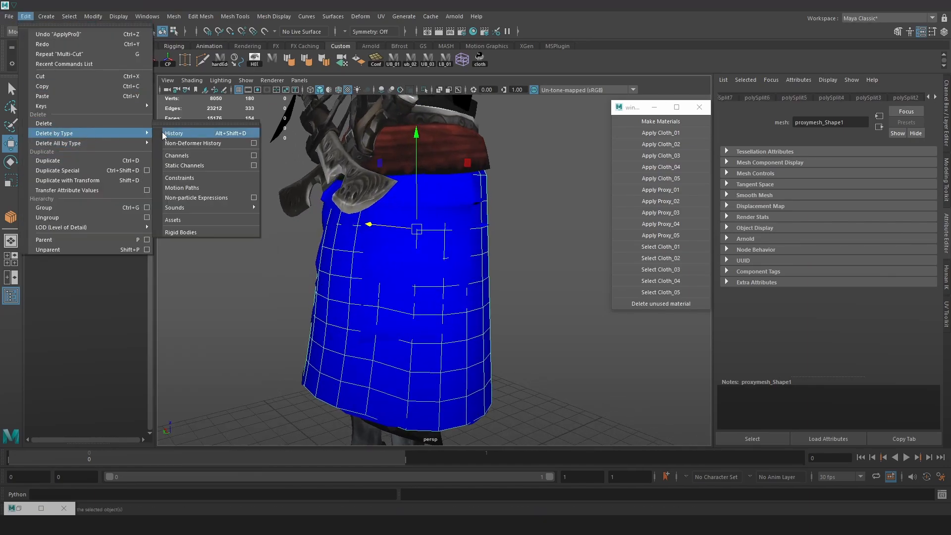
click(163, 132)
click(849, 98)
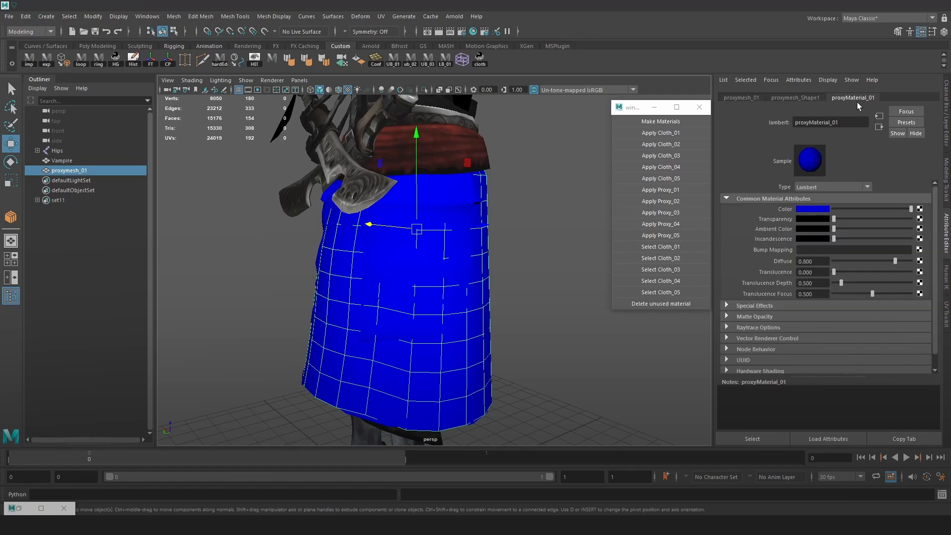
Select the Vampire mesh, review its cloth pieces with the proxy, and run the custom export script on the selection
alt+right_drag(504, 227, 391, 235)
alt+drag(392, 235, 508, 256)
click(543, 235)
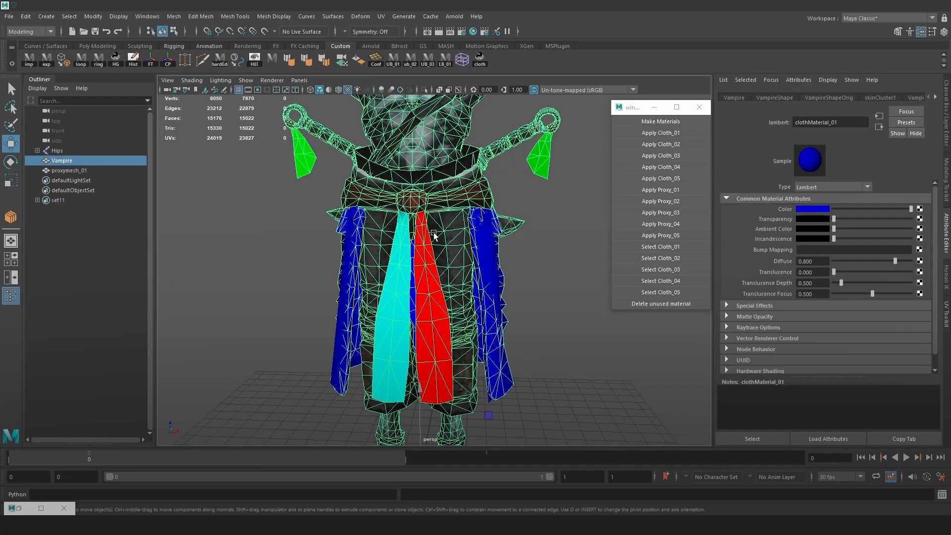
alt+right_drag(432, 232, 460, 264)
alt+drag(494, 257, 457, 252)
alt+drag(279, 137, 471, 222)
scroll(471, 223, down, 6)
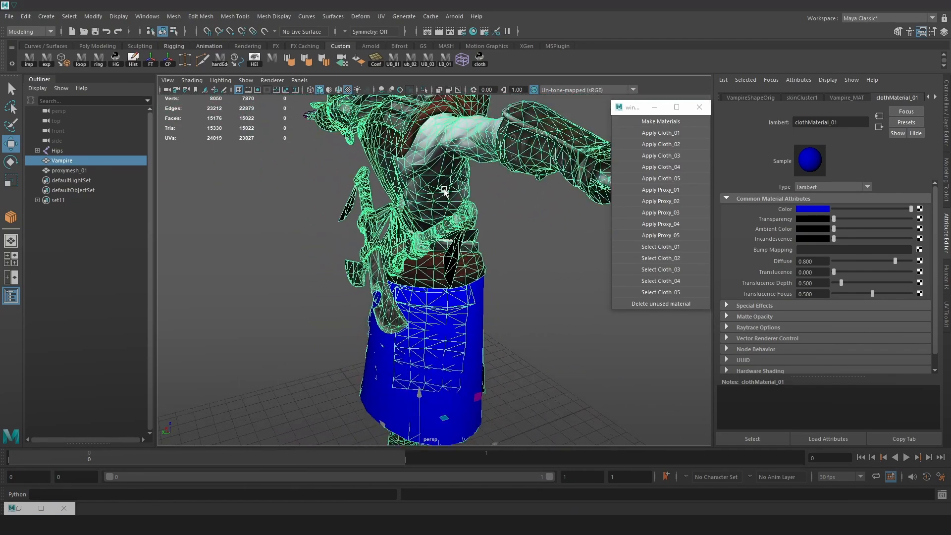
scroll(453, 252, up, 5)
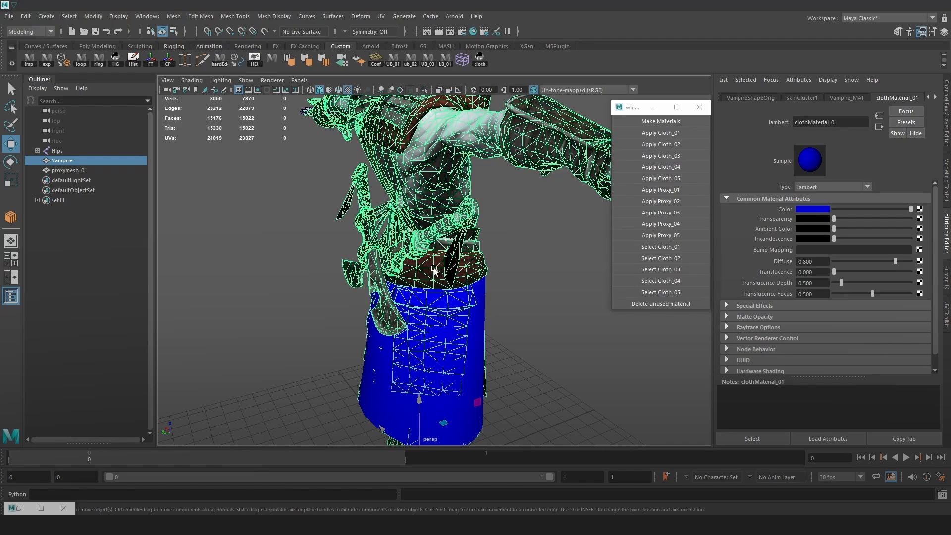
click(50, 63)
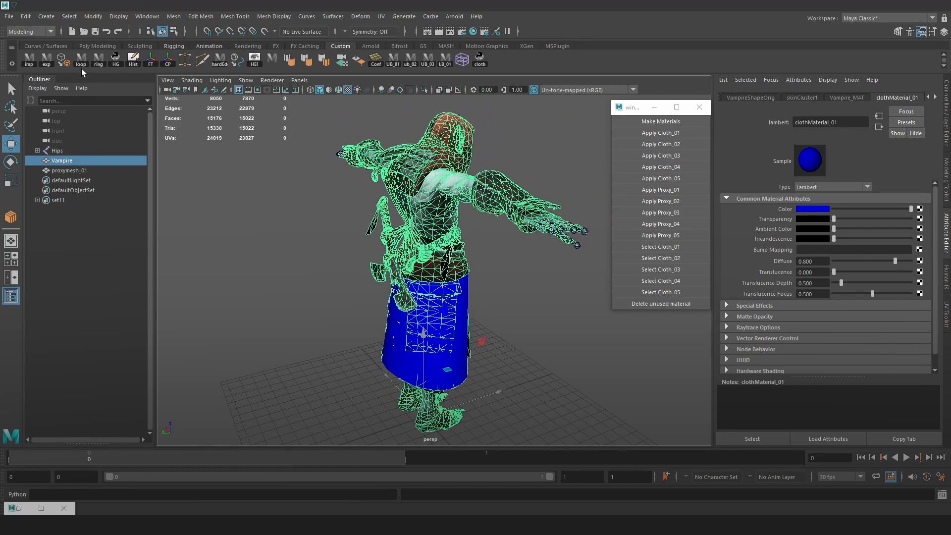
Export the selected Vampire mesh and import it back into the scene as the static copy temp:Vampire
click(49, 66)
scroll(452, 270, up, 2)
click(535, 284)
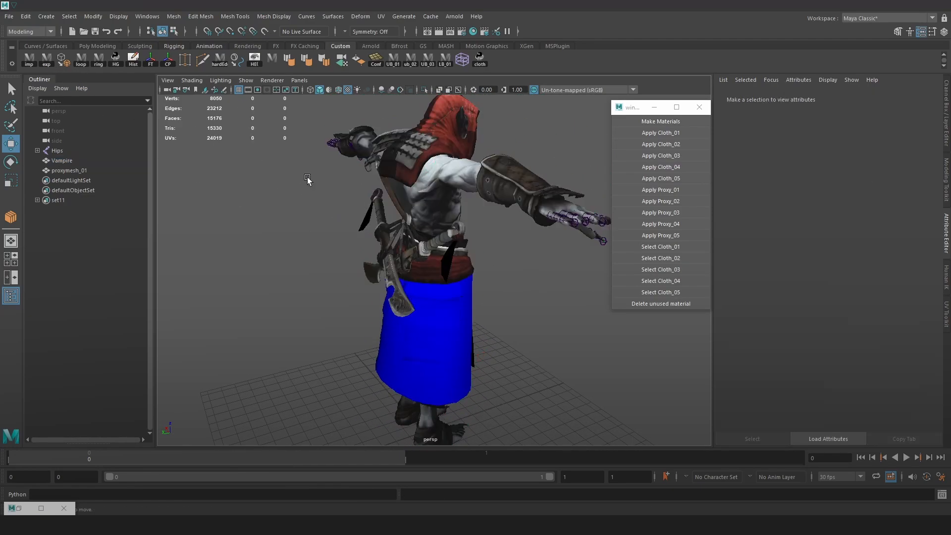
click(27, 60)
click(102, 180)
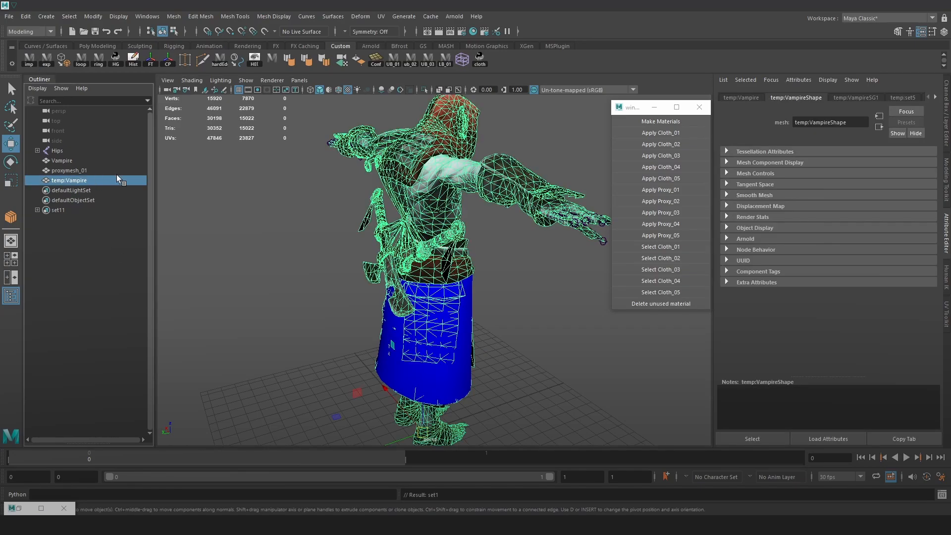
Isolate temp:Vampire in the viewport
click(424, 91)
scroll(495, 223, up, 4)
click(530, 274)
alt+drag(530, 274, 318, 237)
click(318, 237)
Select the green tassels and the cyan and red front strips by face, invert the selection, and delete the remaining faces of temp:Vampire
right_click(317, 209)
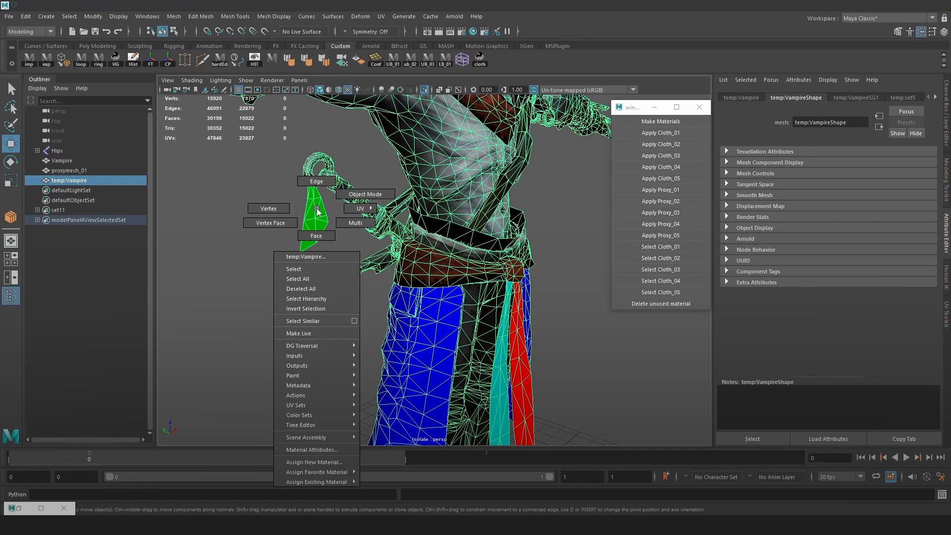
right_drag(312, 219, 314, 234)
double_click(311, 227)
alt+drag(606, 217, 468, 209)
shift+double_click(521, 225)
scroll(397, 343, down, 3)
shift+double_click(385, 338)
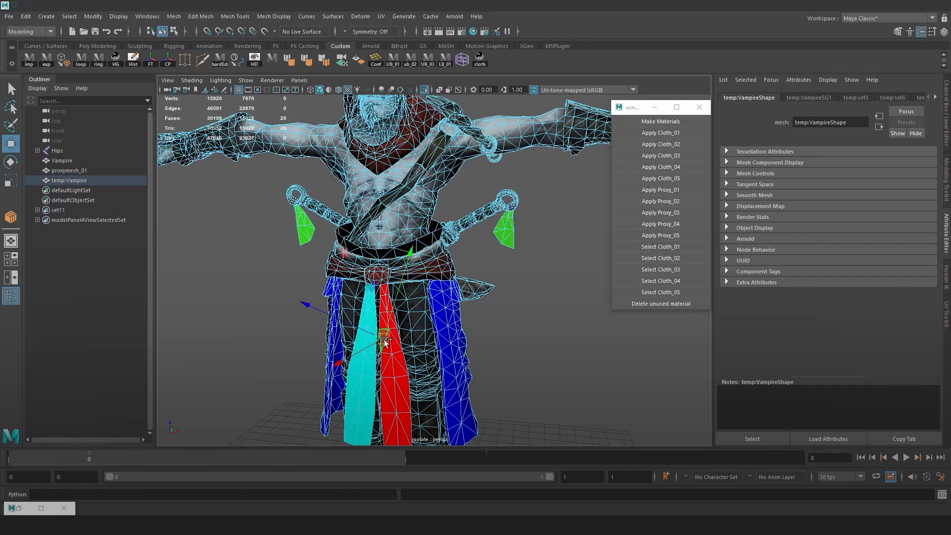
scroll(453, 348, down, 6)
shift+drag(539, 379, 193, 91)
scroll(460, 277, up, 3)
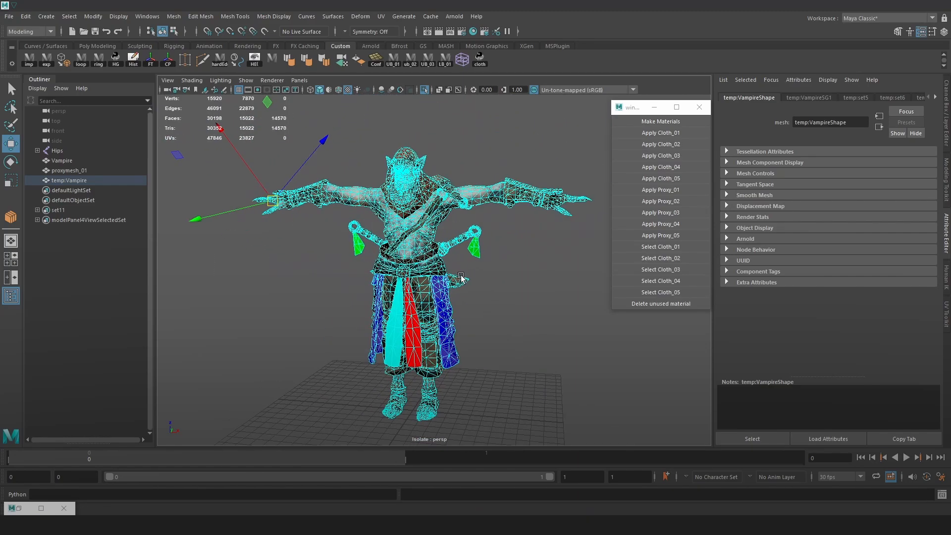
key(Delete)
Grow a face selection over both front strips from their lower ends and delete the attached belt faces, keeping the strips and green tassels
scroll(448, 259, up, 5)
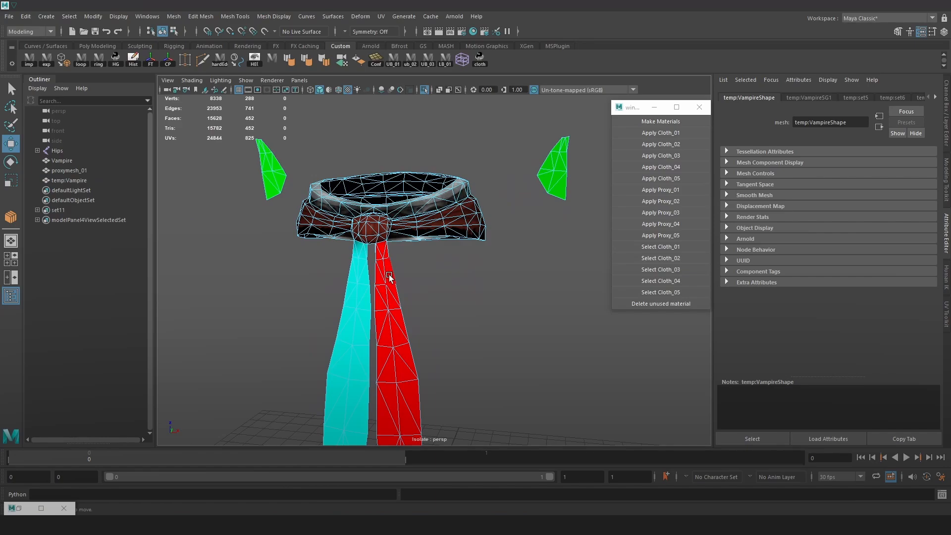
click(389, 276)
alt+middle_drag(413, 369, 422, 275)
drag(486, 372, 348, 381)
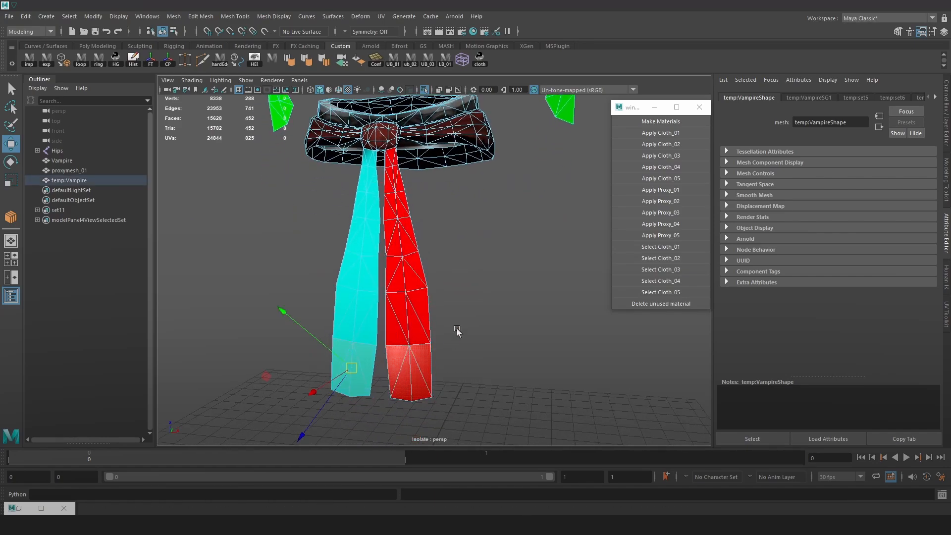
key(shift+period)
key(shift+period)
key(shift+period)
key(shift+period)
key(shift+period)
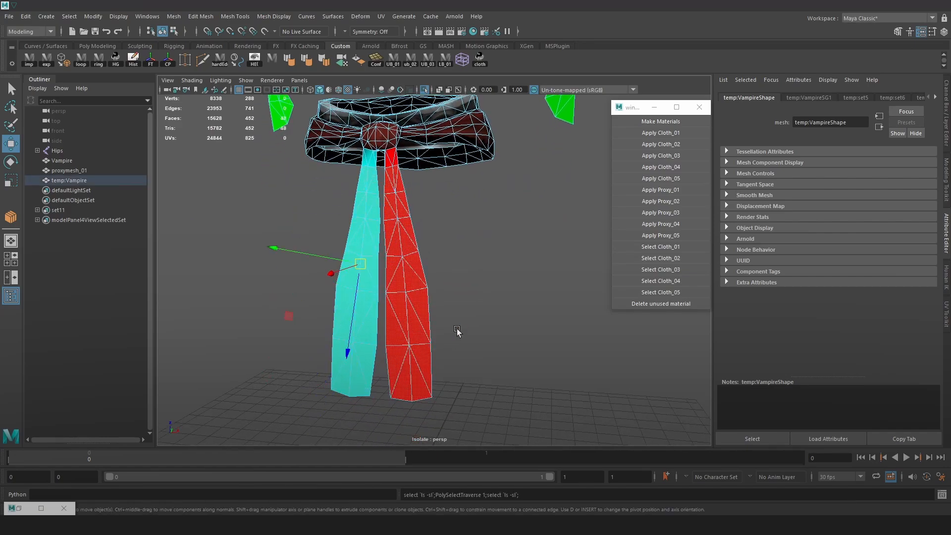
scroll(487, 294, down, 5)
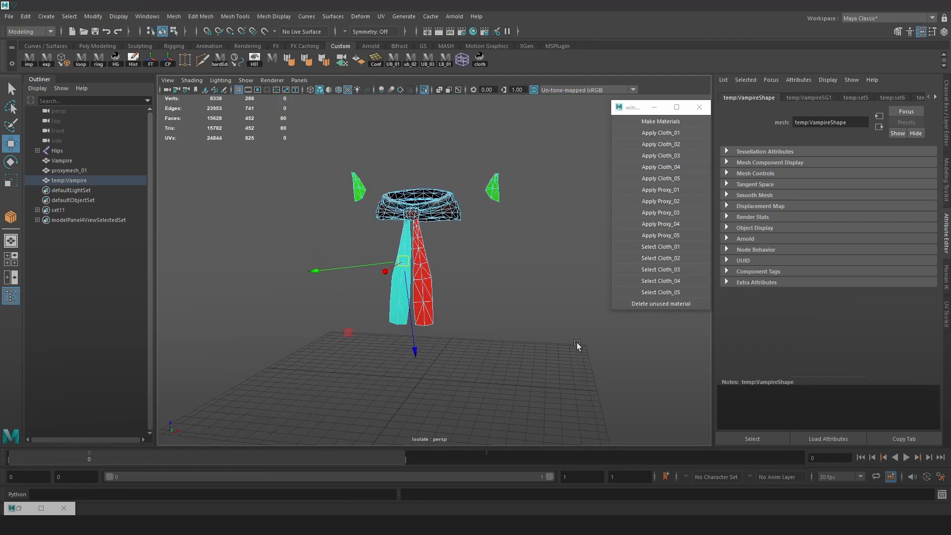
scroll(497, 265, up, 6)
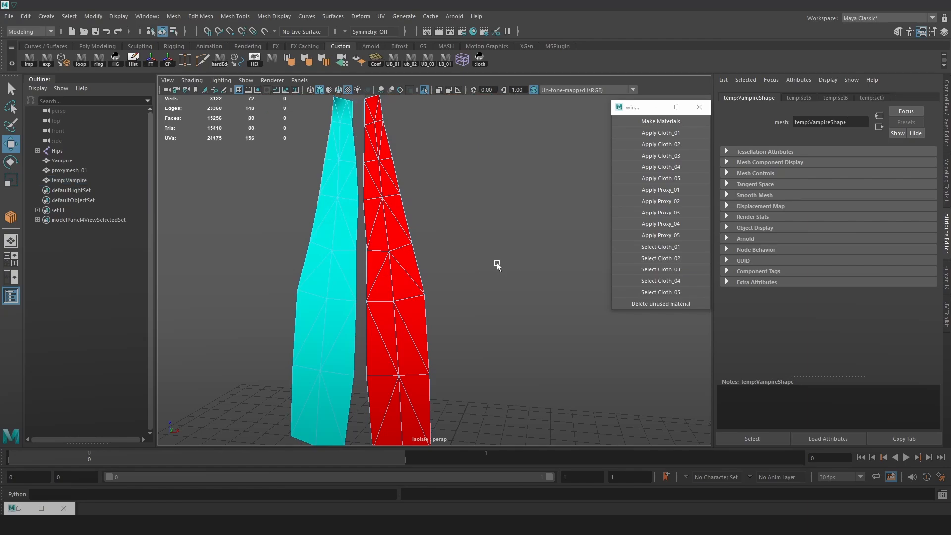
scroll(440, 218, down, 4)
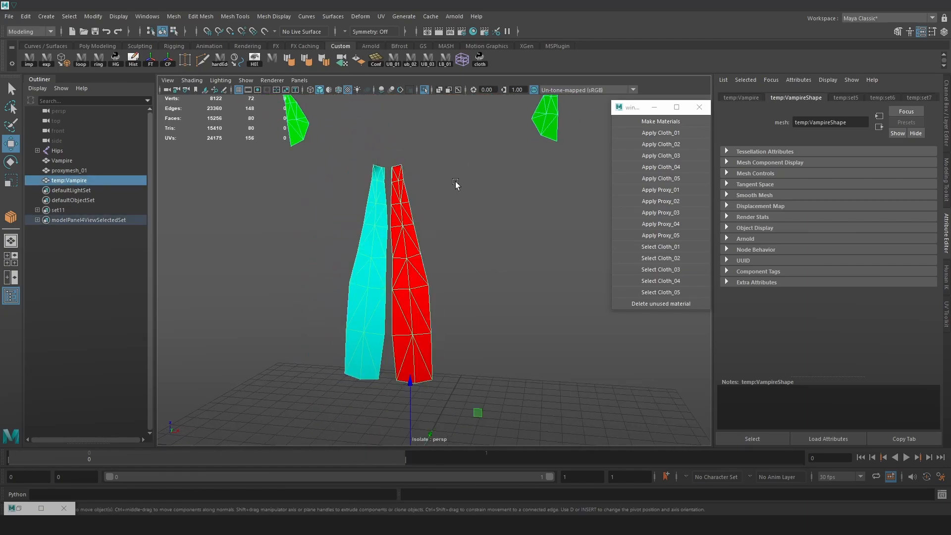
Separate temp:Vampire into individual cloth pieces
click(450, 143)
scroll(450, 143, down, 3)
alt+drag(475, 192, 391, 219)
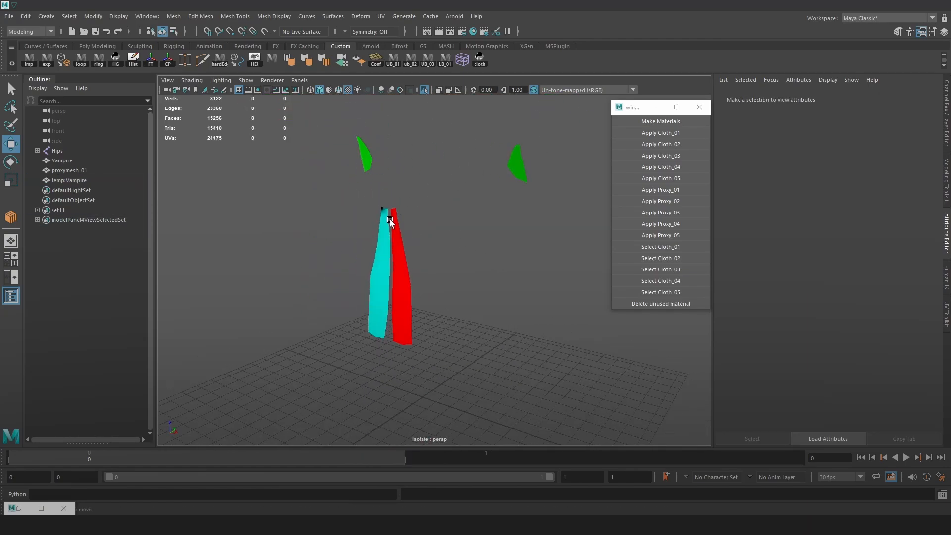
click(390, 220)
scroll(421, 198, up, 4)
scroll(427, 193, down, 5)
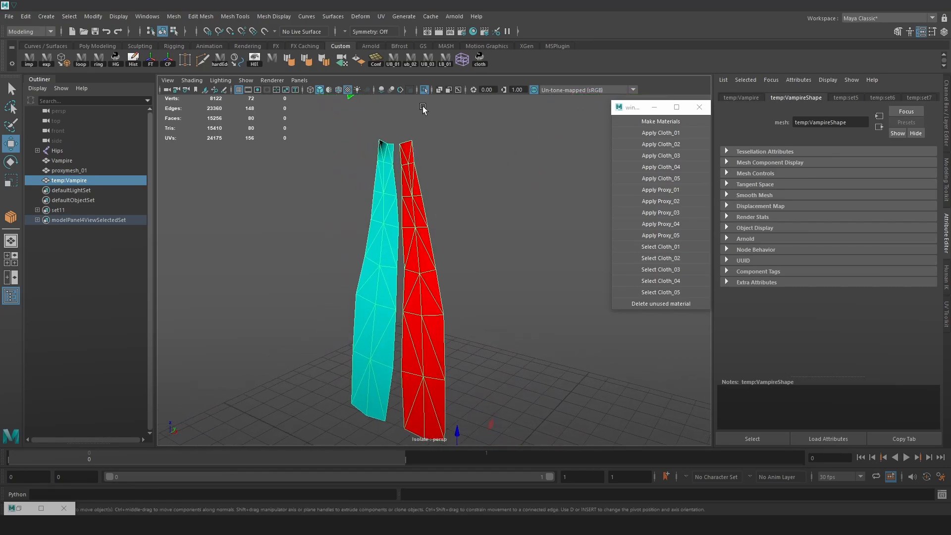
scroll(452, 231, up, 3)
key(space)
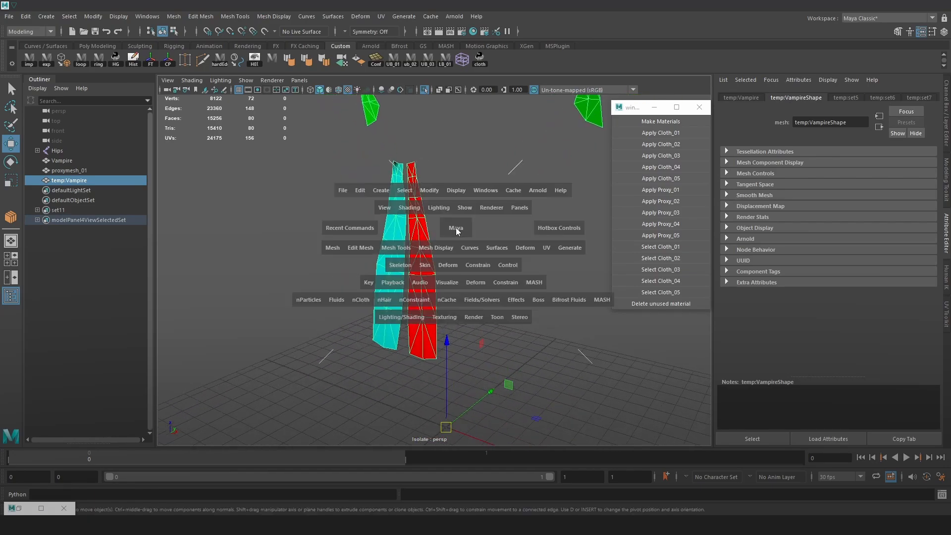
click(328, 249)
click(382, 295)
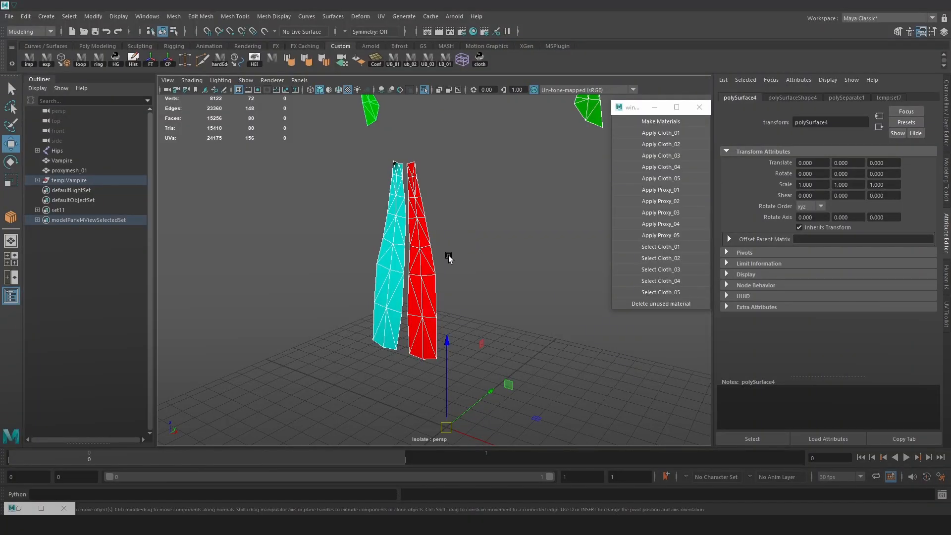
Combine the two green tassel pieces into one mesh and delete its construction history
click(387, 249)
scroll(522, 291, down, 5)
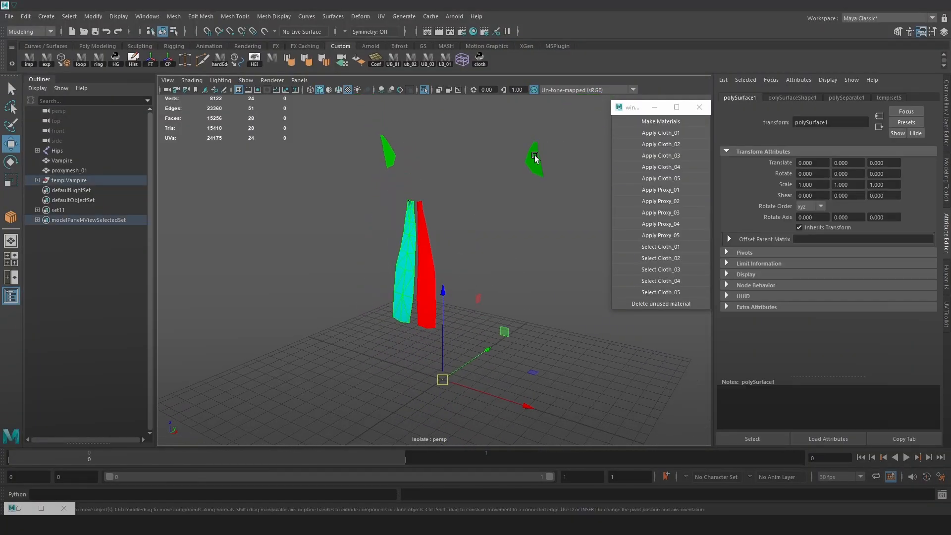
click(535, 157)
alt+middle_drag(510, 183, 495, 231)
scroll(495, 230, up, 3)
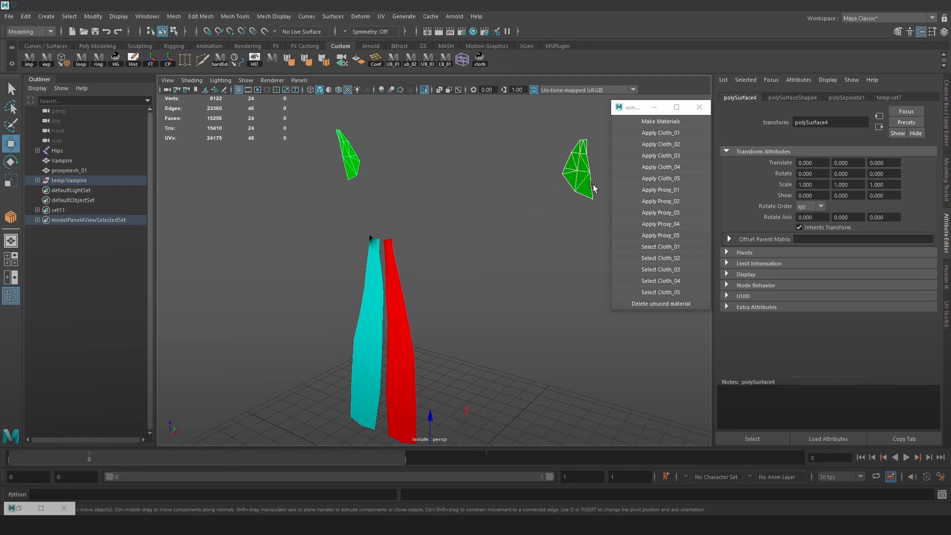
key(space)
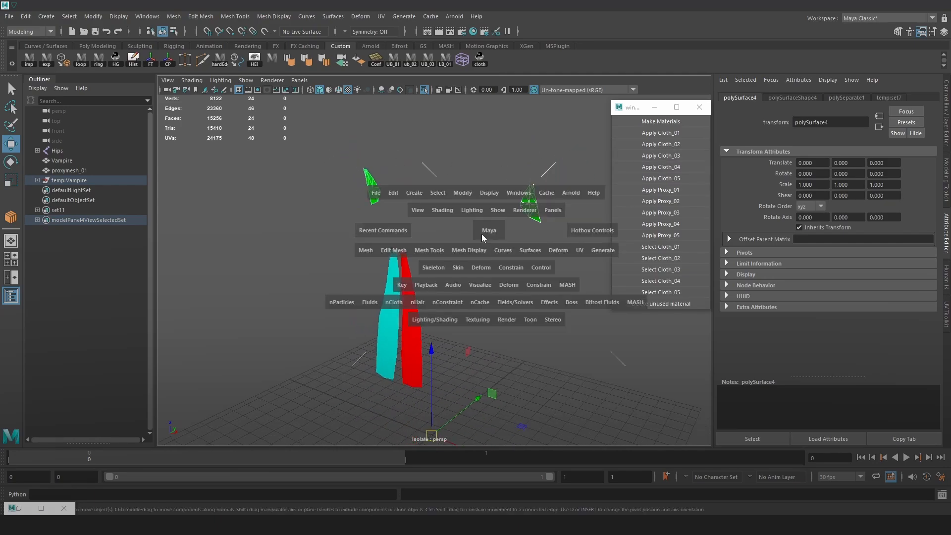
click(365, 250)
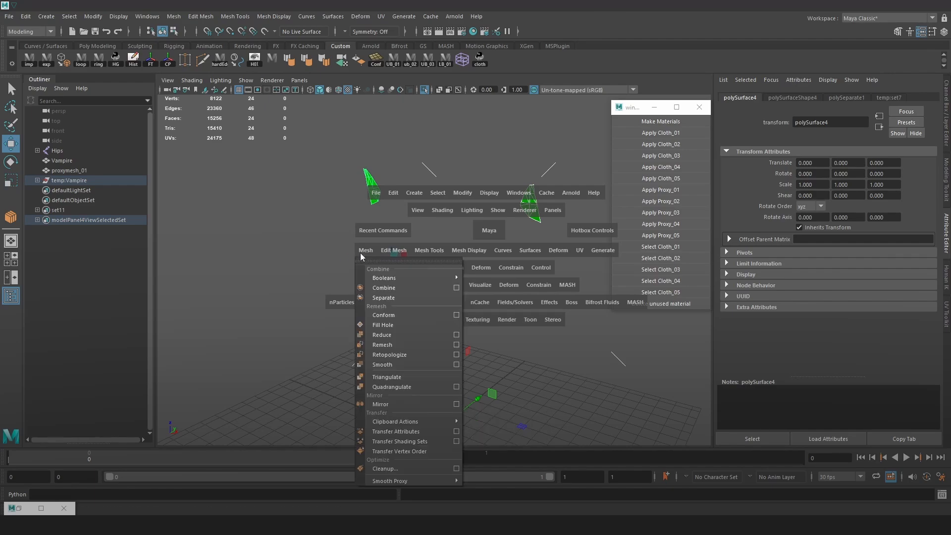
click(385, 288)
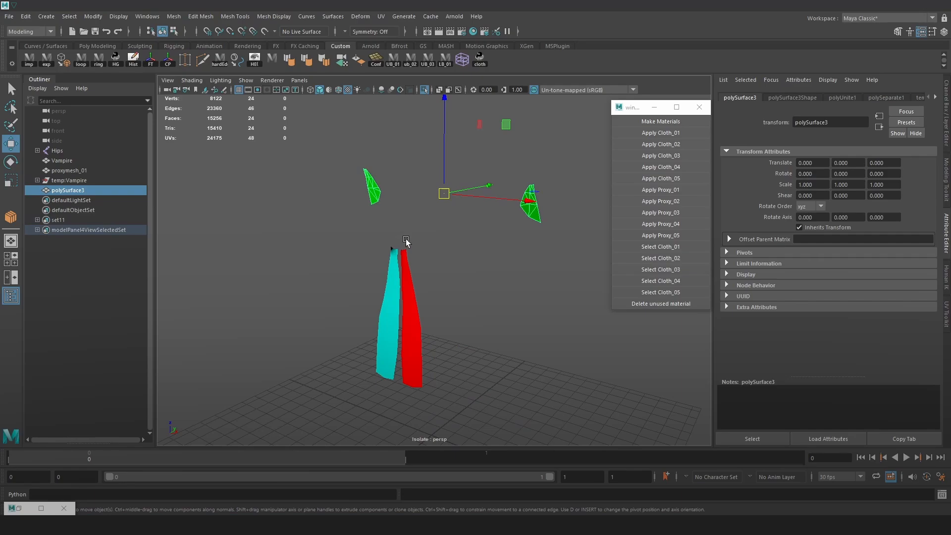
click(20, 16)
mouse_move(81, 131)
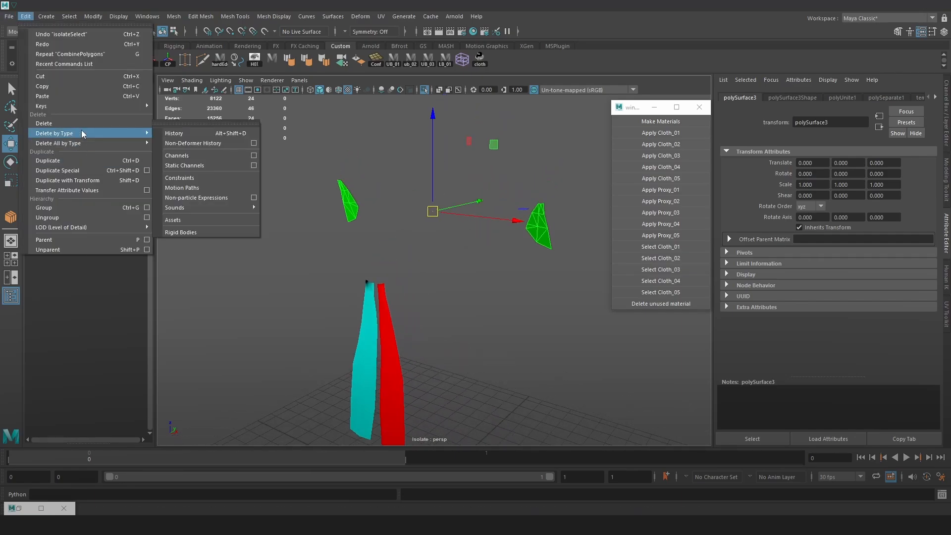
click(194, 136)
Delete the diagonal edges of one green tassel to turn its triangles into quads, keeping the border vertices
alt+drag(406, 248, 318, 238)
right_drag(318, 238, 319, 183)
click(301, 276)
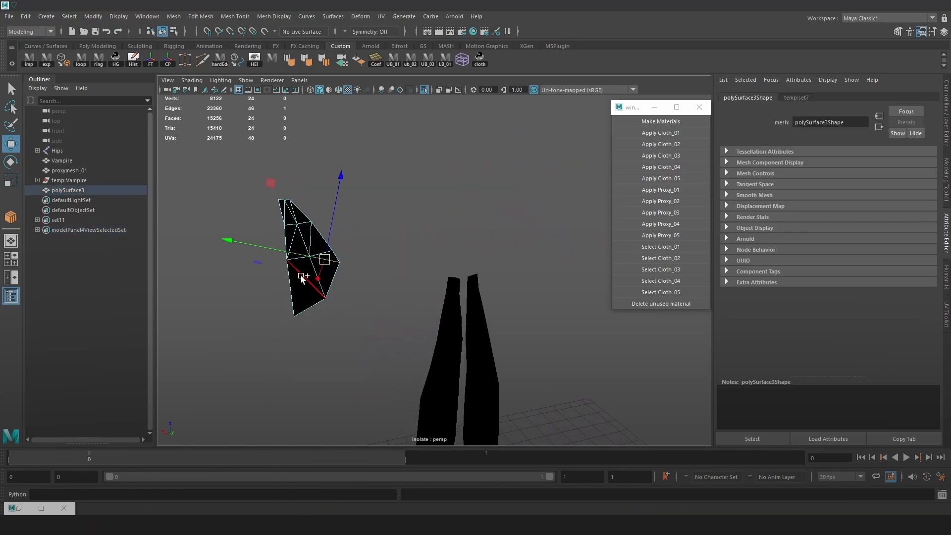
shift+click(313, 233)
shift+click(296, 233)
shift+click(286, 212)
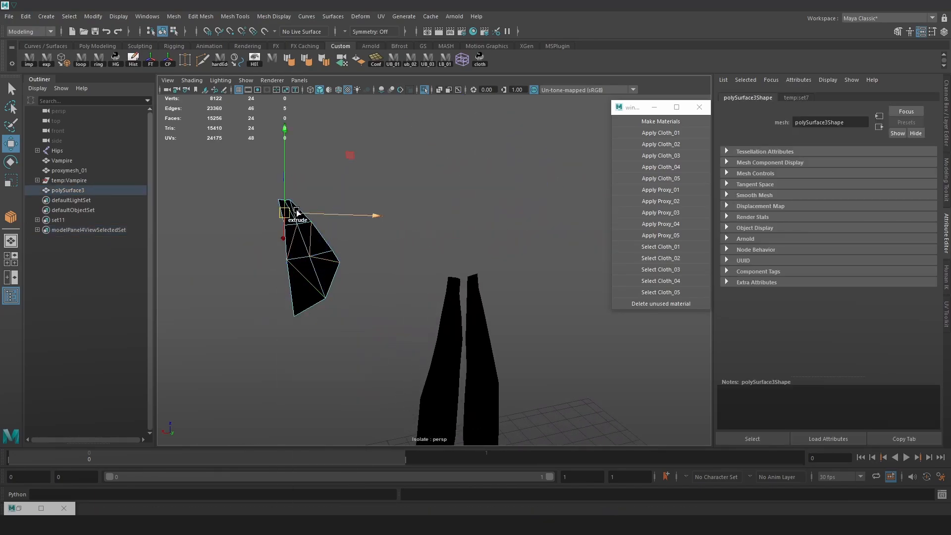
key(Delete)
key(ctrl+z)
key(ctrl+z)
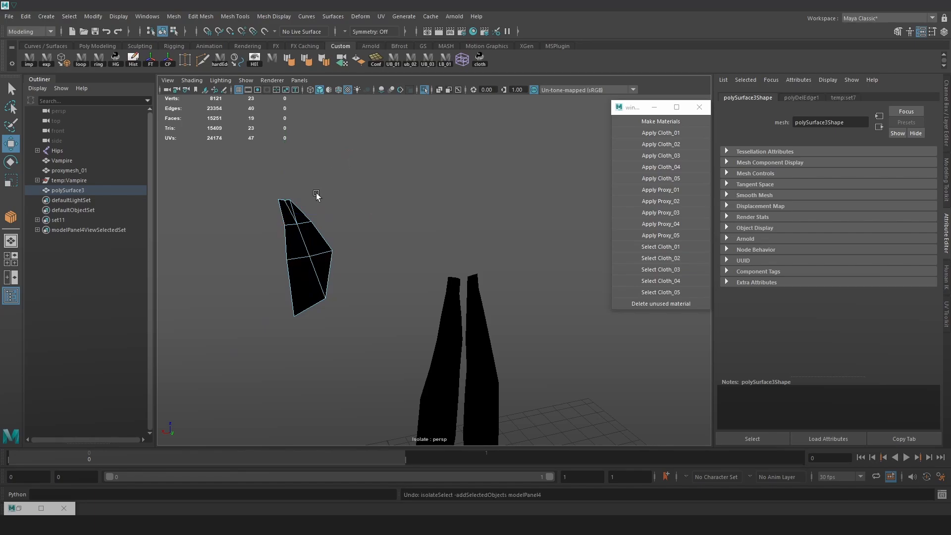
key(Delete)
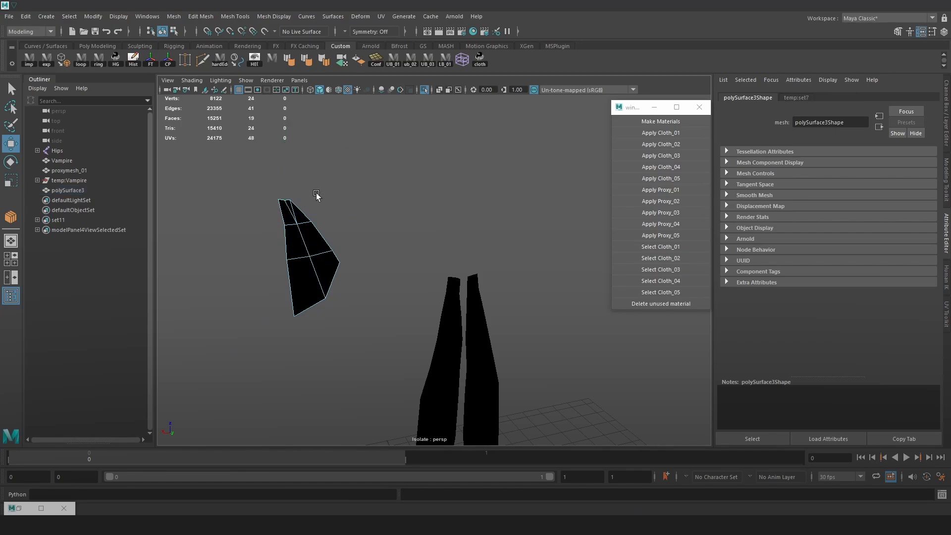
click(290, 205)
key(Delete)
Delete the diagonal edges of the other green tassel to convert its triangles into quads
alt+drag(412, 196, 477, 270)
click(456, 233)
alt+right_drag(448, 221, 479, 181)
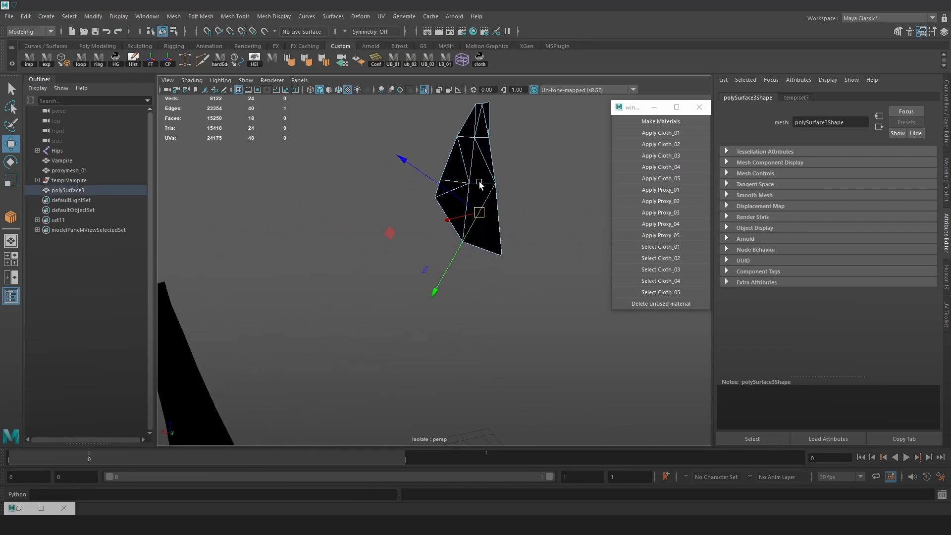
alt+middle_drag(479, 181, 464, 215)
shift+click(447, 193)
shift+click(468, 191)
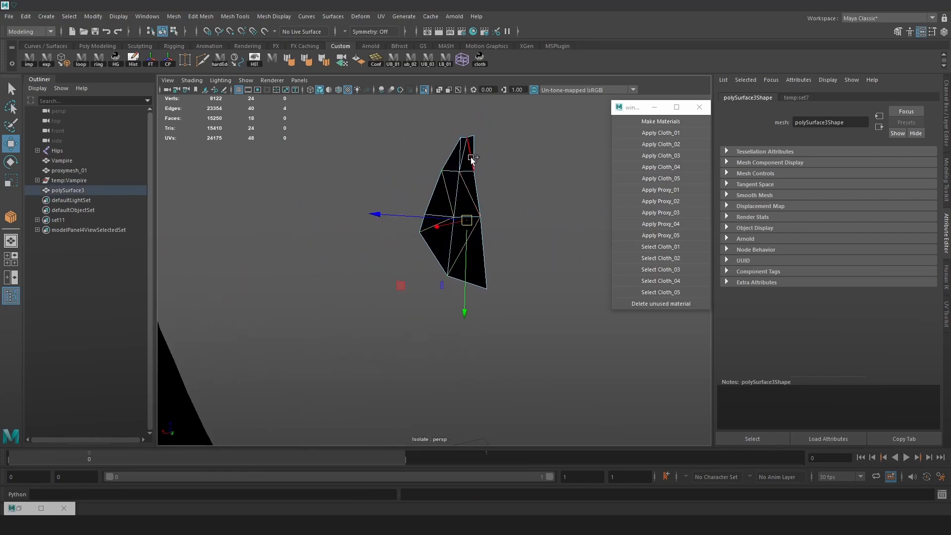
shift+click(471, 157)
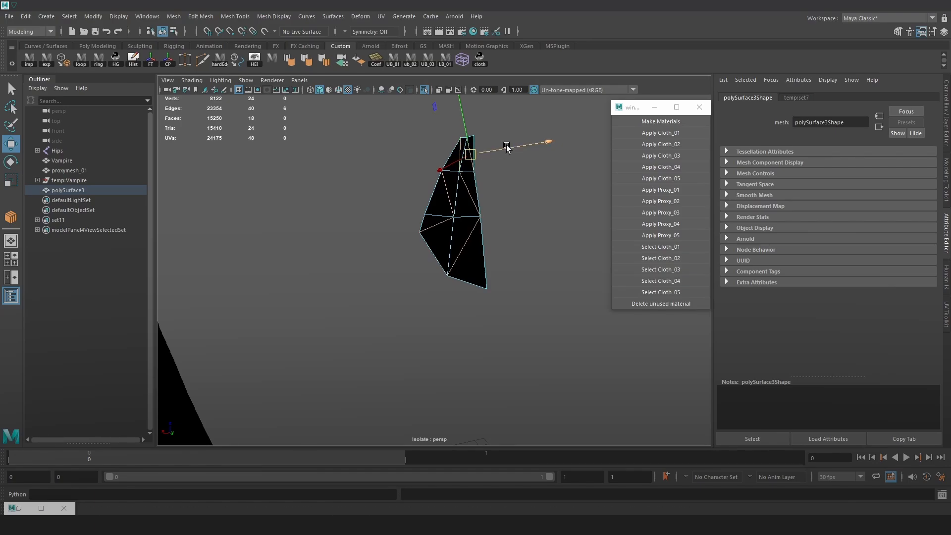
key(Delete)
alt+right_drag(498, 211, 460, 237)
alt+middle_drag(460, 238, 554, 233)
alt+right_drag(554, 233, 431, 235)
alt+drag(244, 227, 551, 259)
alt+middle_drag(552, 259, 523, 263)
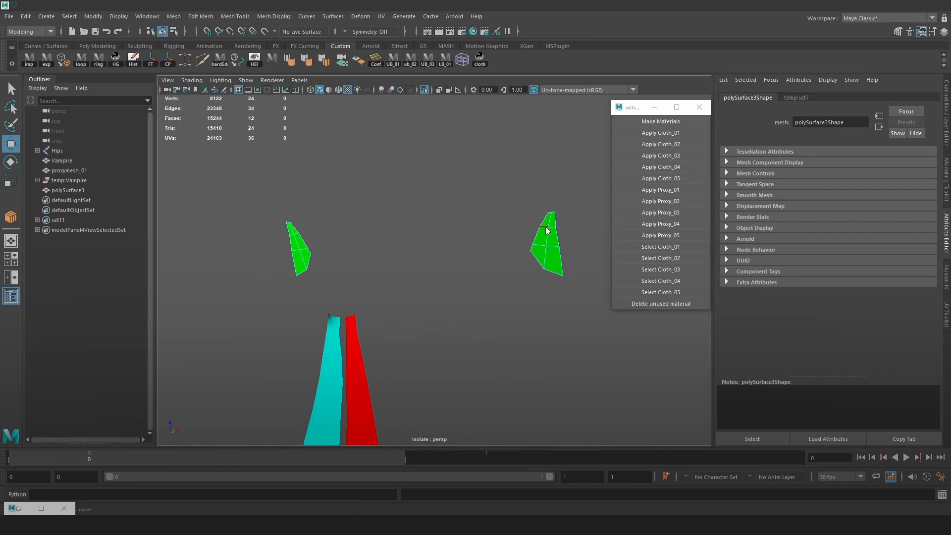
Smooth the combined green tassel mesh to increase its polygon density
right_drag(547, 230, 572, 227)
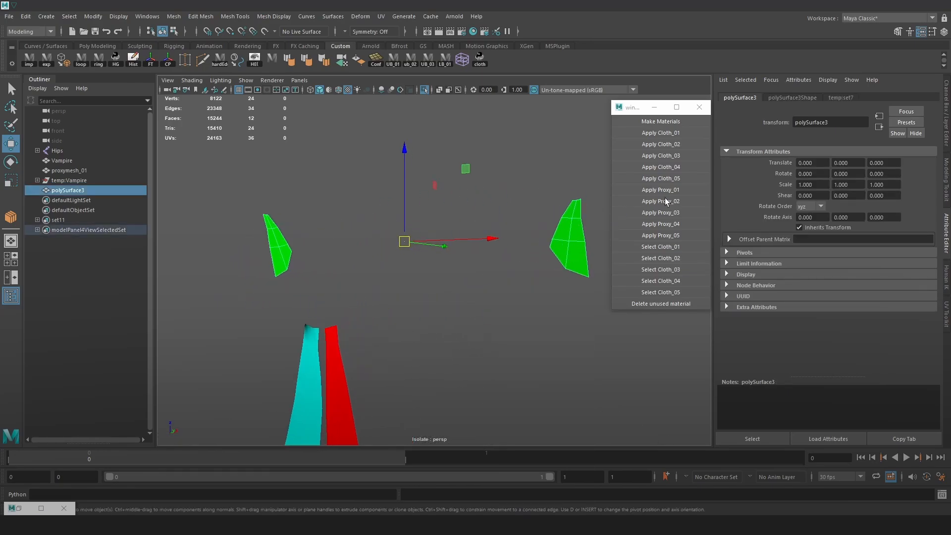
click(946, 311)
click(934, 34)
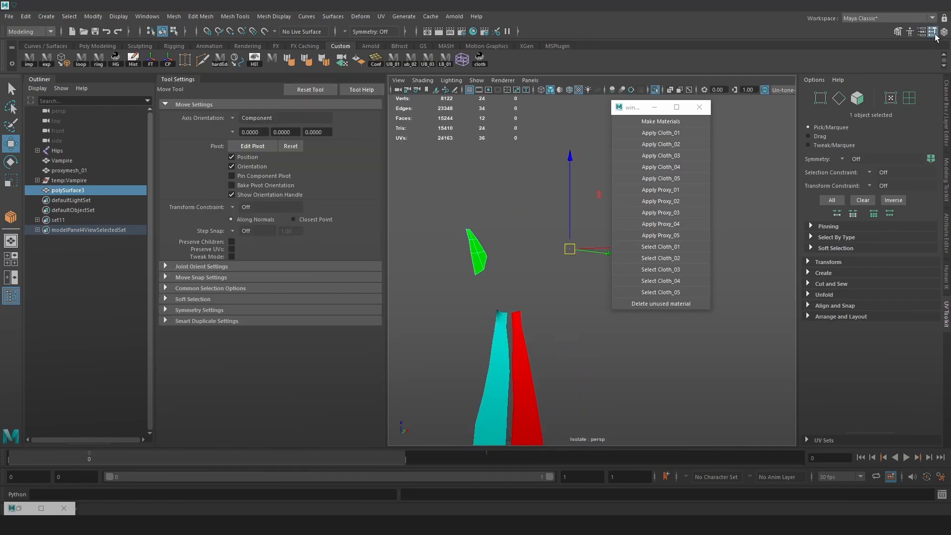
click(933, 34)
click(894, 31)
scroll(859, 383, down, 1)
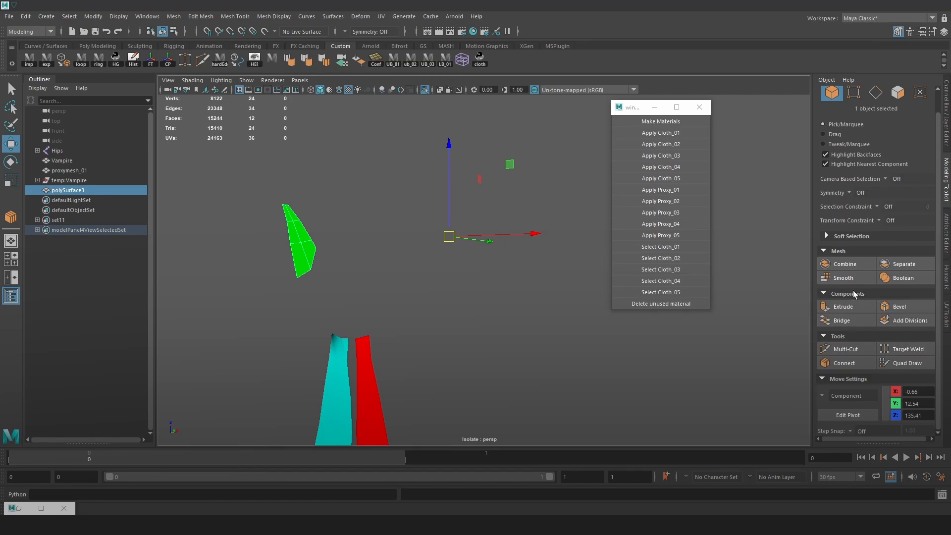
click(842, 278)
alt+drag(364, 266, 362, 224)
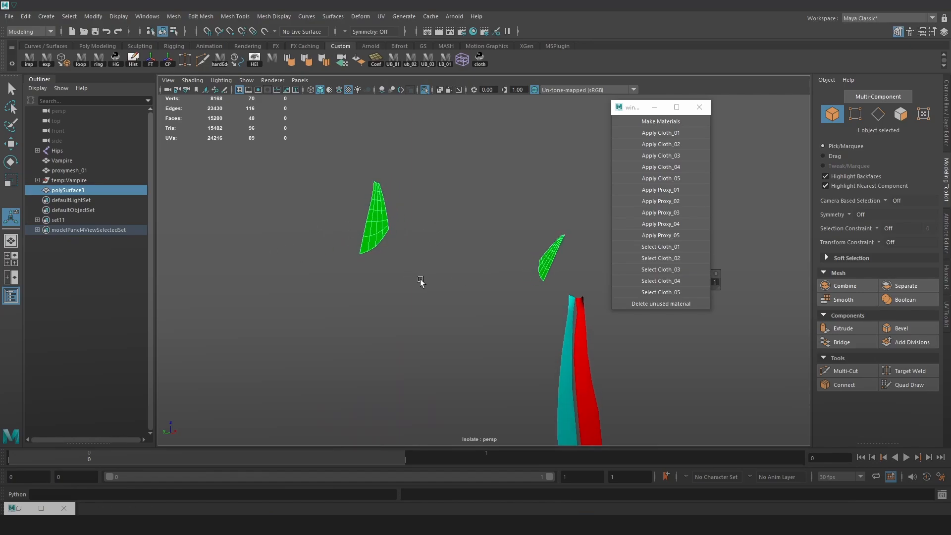
Display the isolated proxy meshes with the default grey material instead of their coloured cloth materials
alt+drag(521, 293, 486, 325)
click(486, 325)
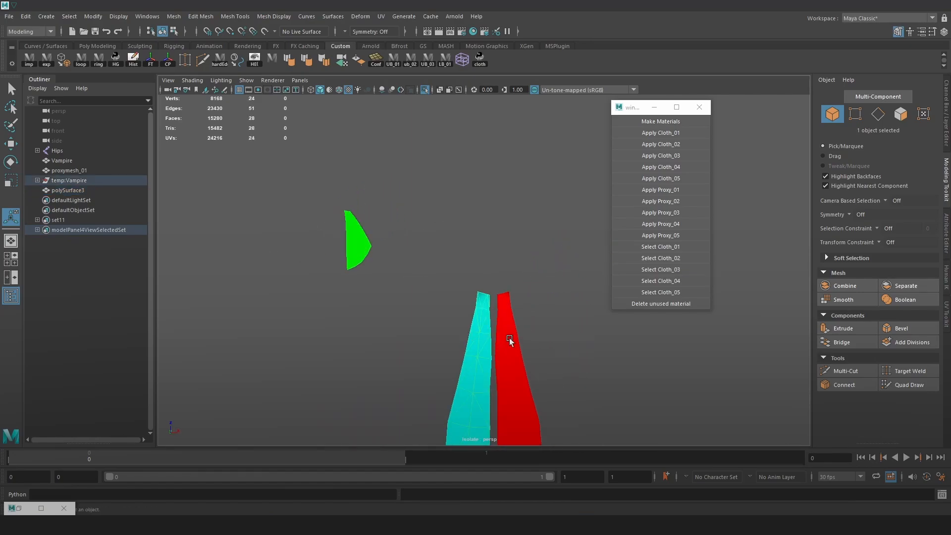
alt+middle_drag(509, 338, 497, 297)
scroll(497, 297, up, 3)
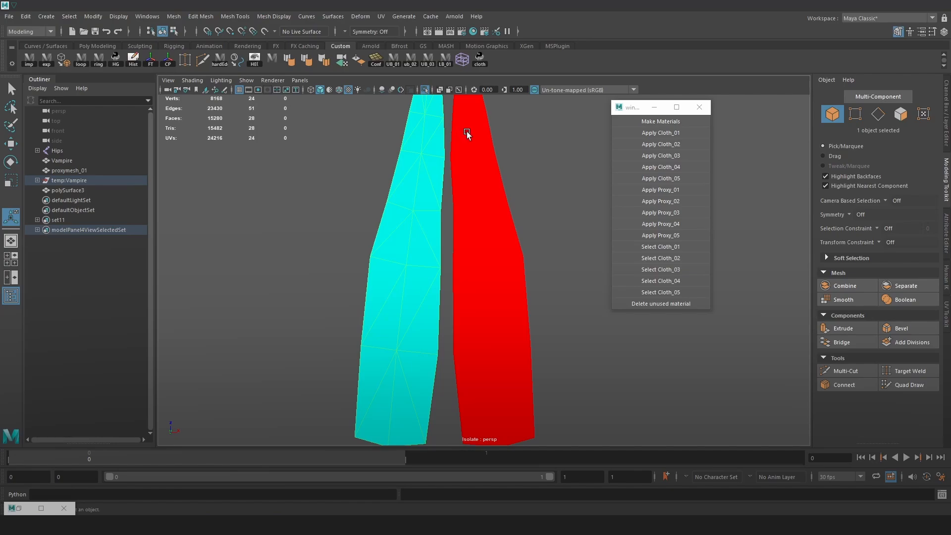
mouse_move(500, 179)
alt+mouse_down()
mouse_move(485, 186)
mouse_move(495, 181)
alt+mouse_up()
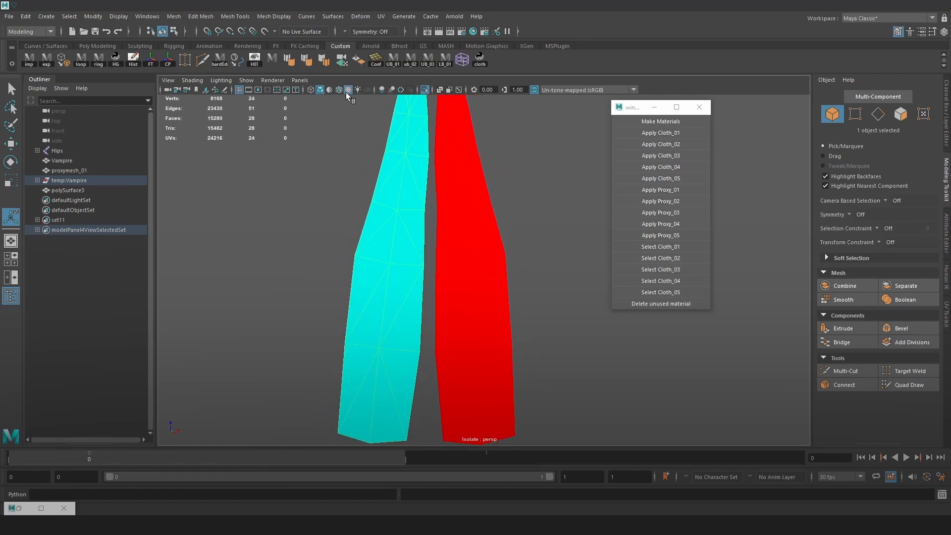
click(332, 90)
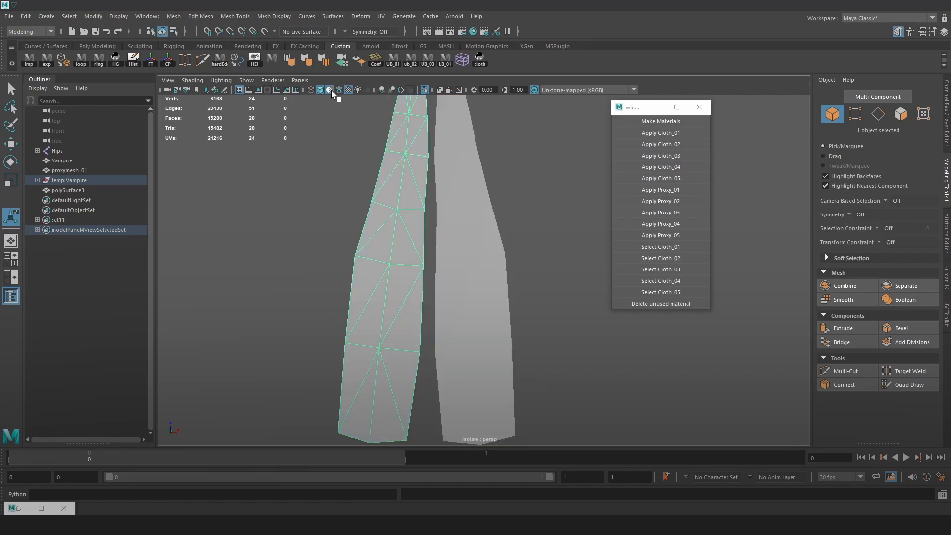
scroll(531, 187, down, 7)
Delete the diagonal edges of the red front strip to turn its triangles into quads
click(467, 200)
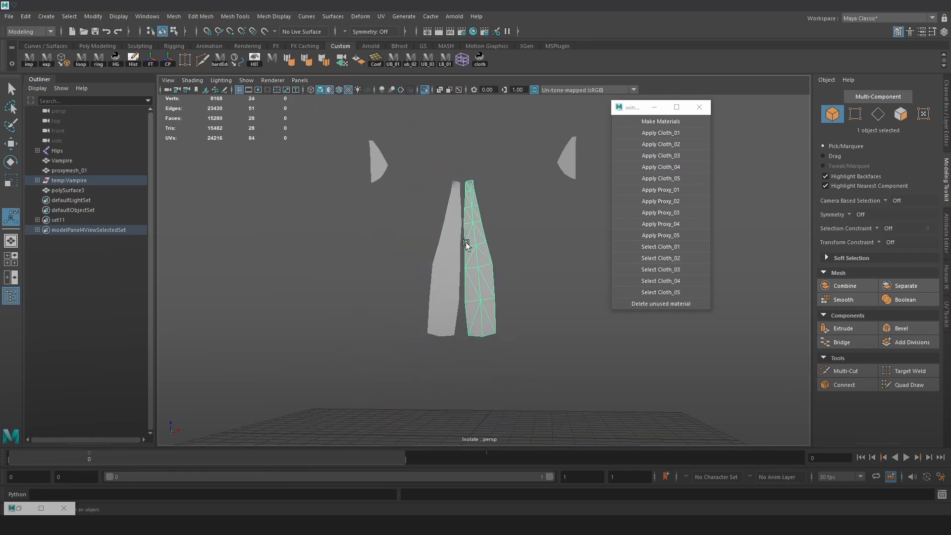
scroll(468, 247, up, 5)
alt+middle_drag(475, 281, 483, 253)
right_drag(482, 253, 482, 226)
click(465, 328)
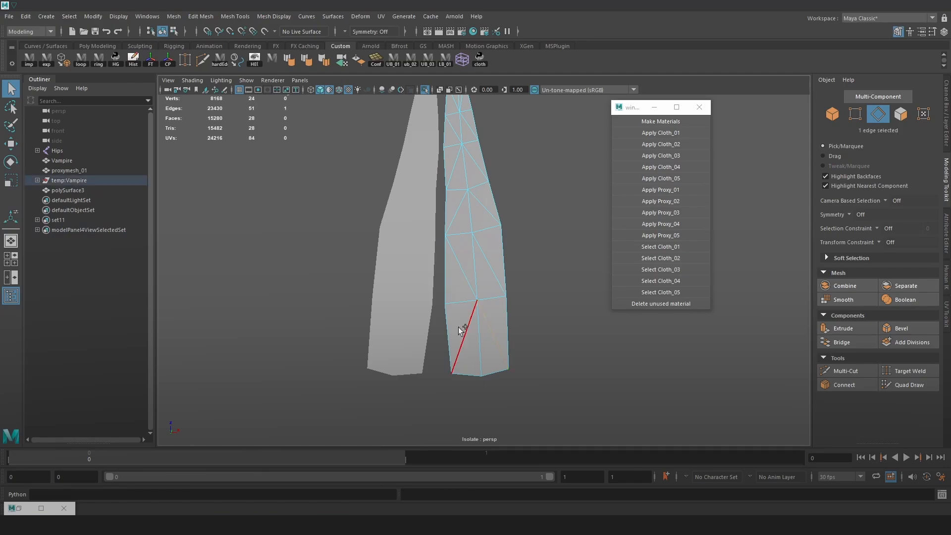
key(ctrl+z)
click(462, 318)
double_click(467, 320)
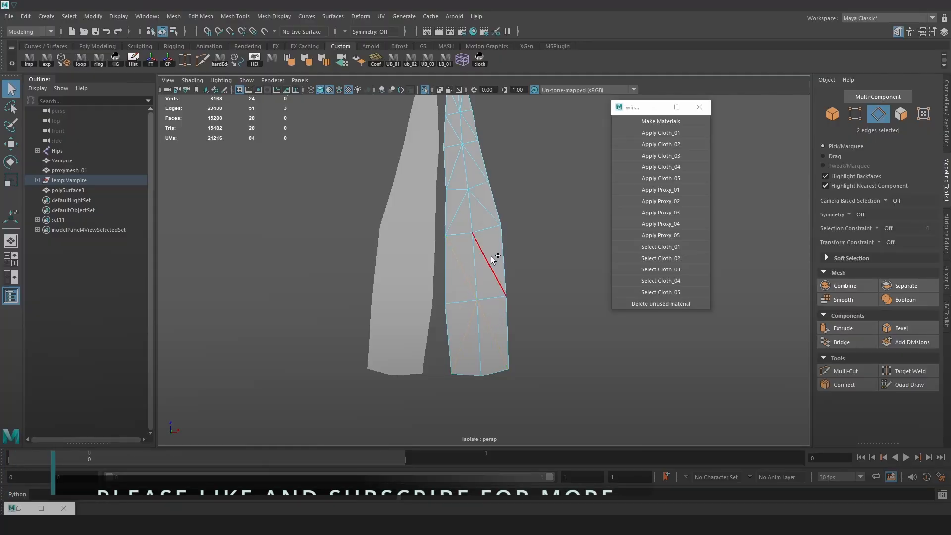
shift+click(455, 162)
shift+click(473, 157)
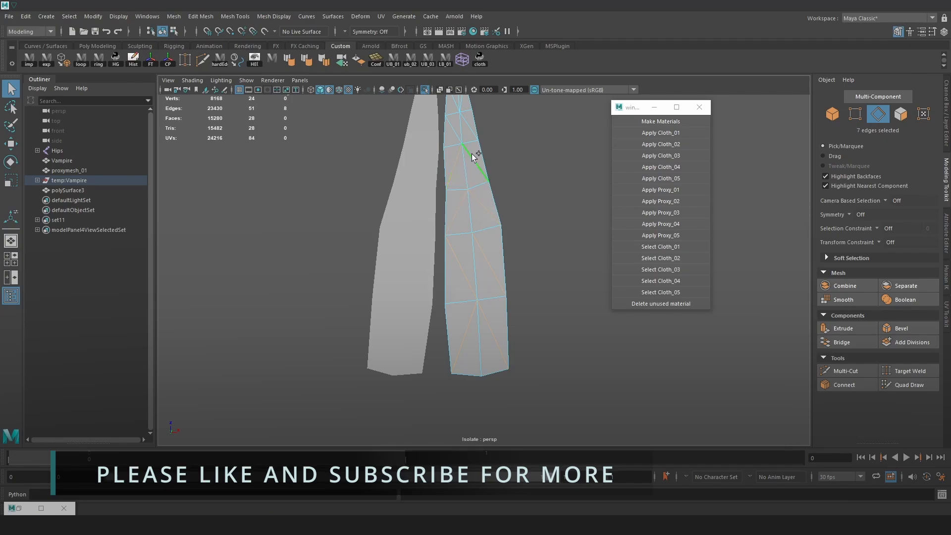
alt+middle_drag(472, 155, 468, 196)
shift+click(458, 192)
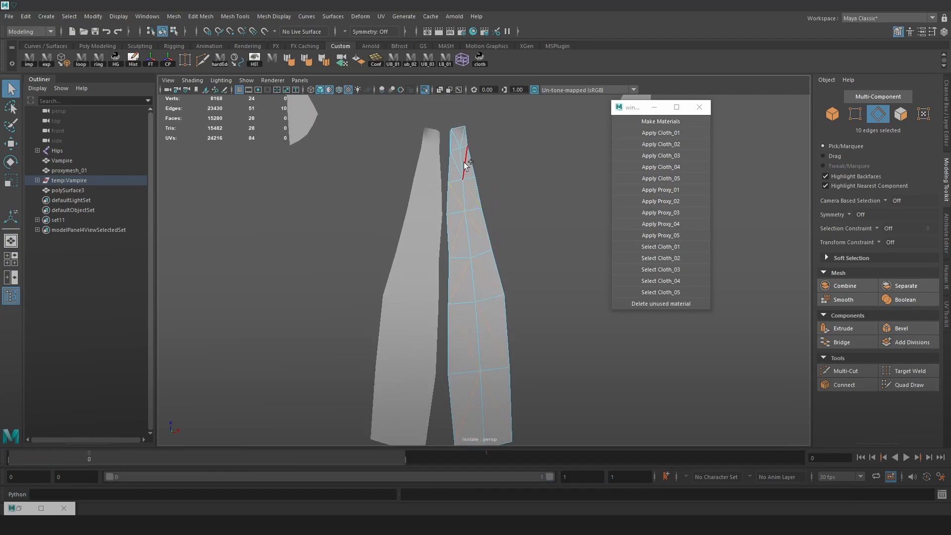
alt+drag(457, 142, 529, 175)
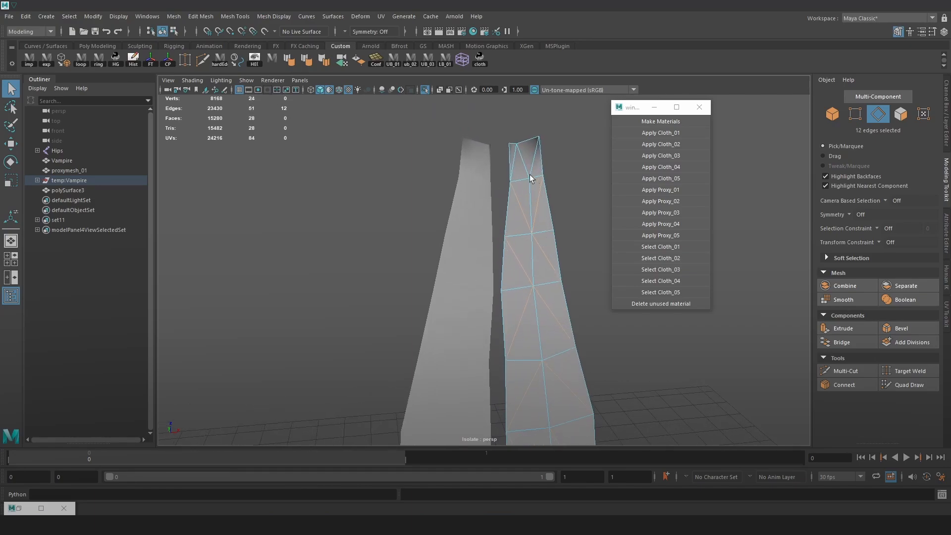
shift+click(534, 164)
key(Delete)
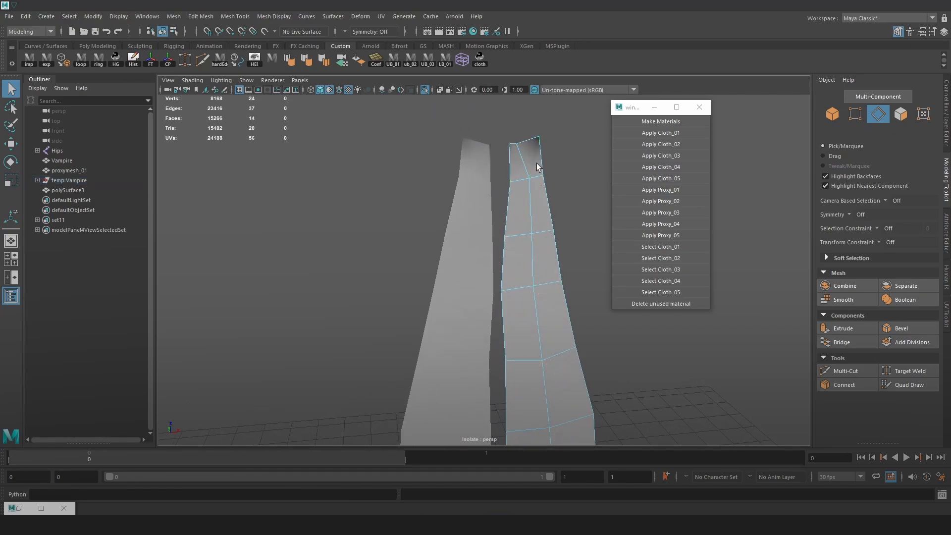
Delete the diagonal edges of the cyan front strip to convert its triangles into quads
scroll(454, 200, down, 3)
click(468, 231)
alt+drag(473, 253, 467, 276)
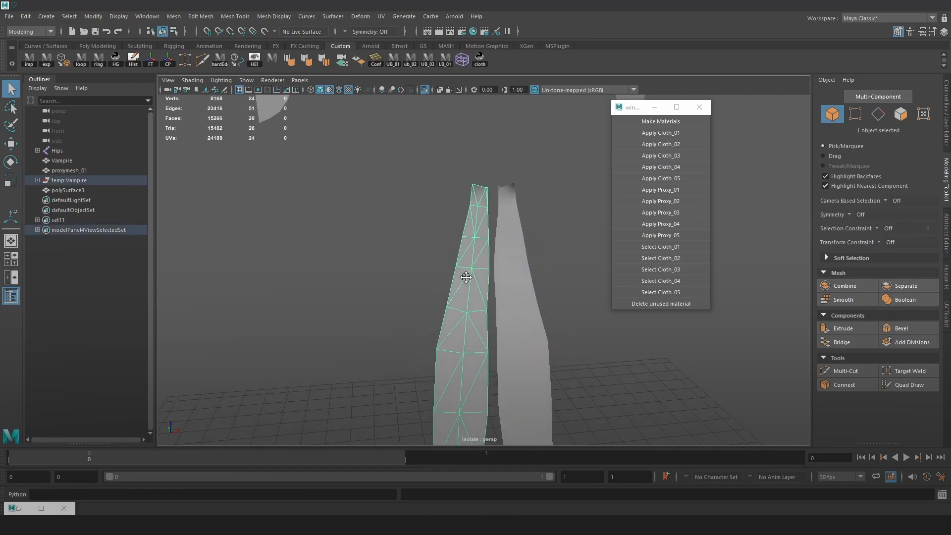
alt+middle_drag(467, 276, 457, 237)
scroll(457, 237, up, 3)
key(F10)
double_click(429, 373)
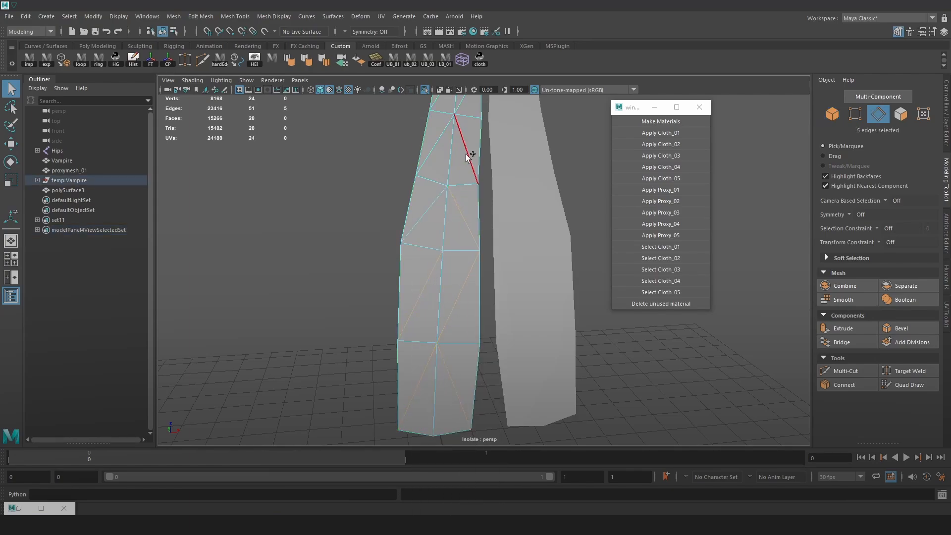
alt+drag(443, 142, 463, 161)
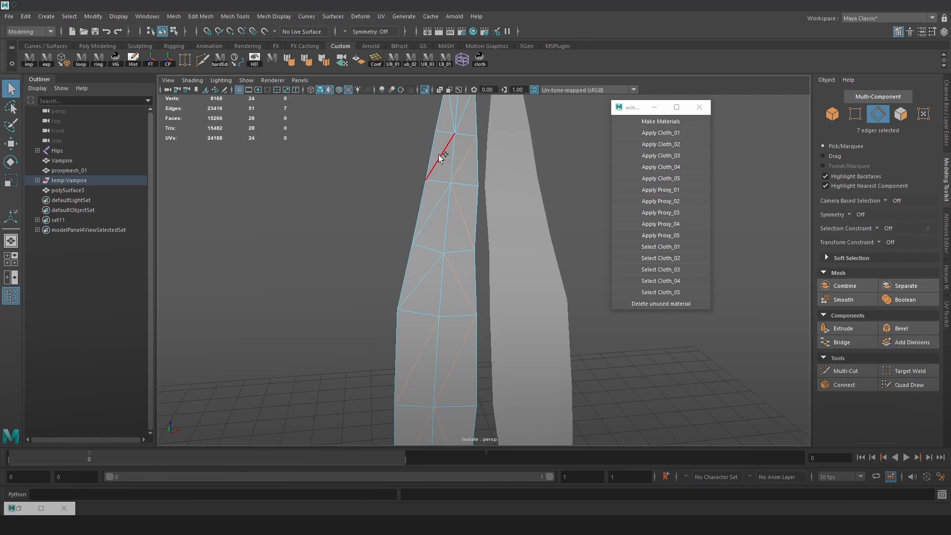
shift+click(437, 217)
alt+drag(436, 216, 456, 194)
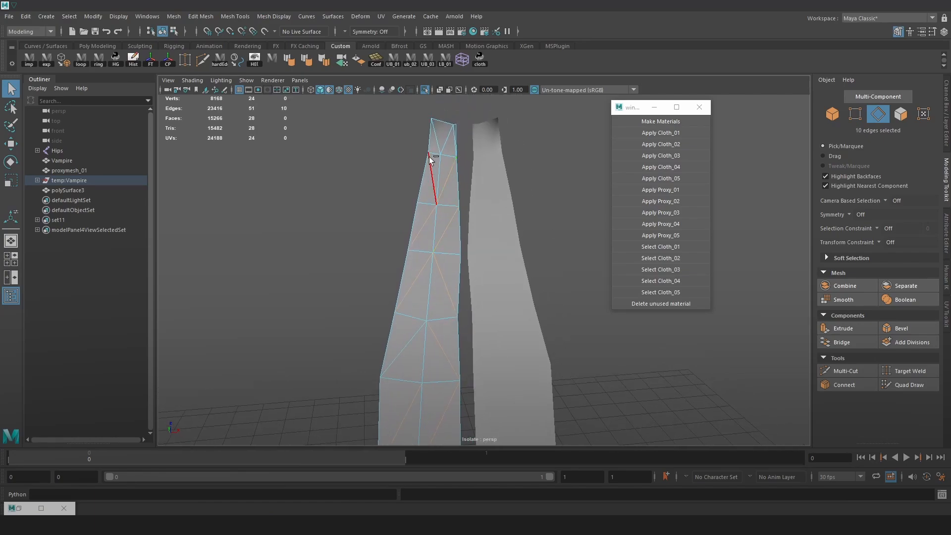
key(Delete)
click(455, 142)
key(Delete)
click(405, 351)
key(Delete)
Smooth the cyan and the red front strips individually to increase their polygon density
scroll(406, 352, down, 5)
right_drag(452, 250, 494, 274)
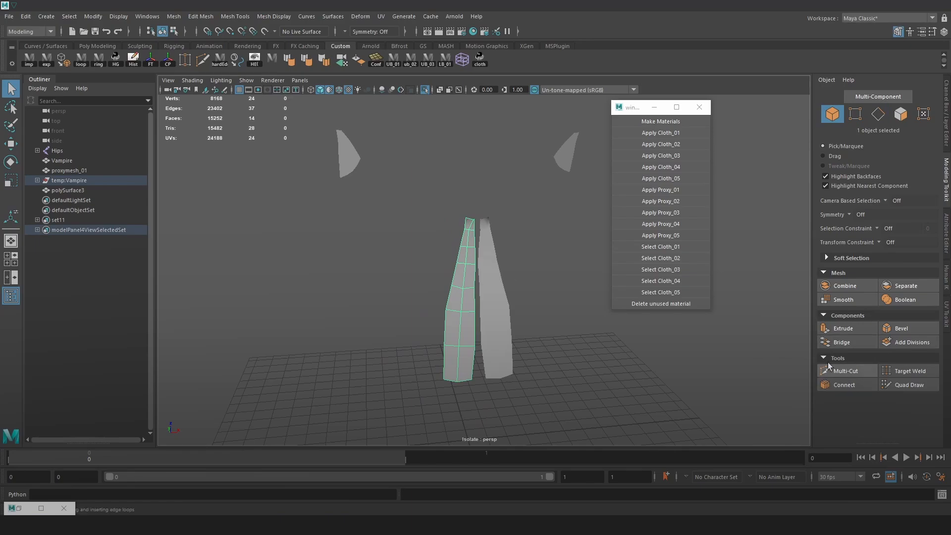
click(839, 301)
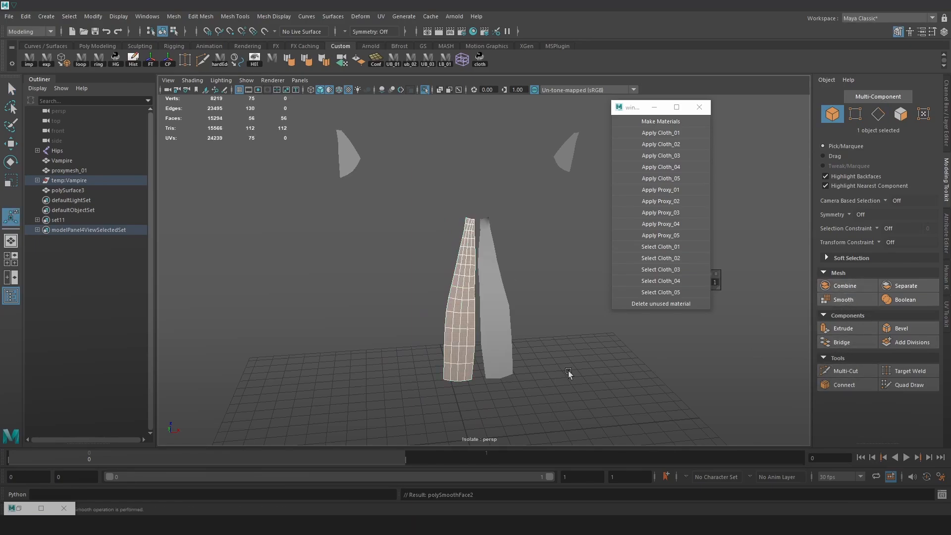
scroll(559, 357, up, 2)
click(506, 320)
click(846, 286)
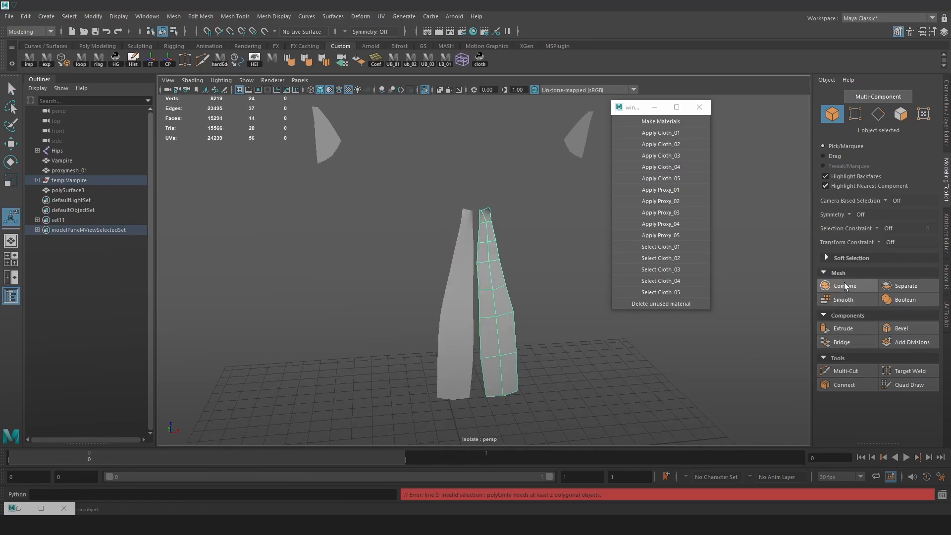
click(842, 300)
scroll(513, 378, up, 3)
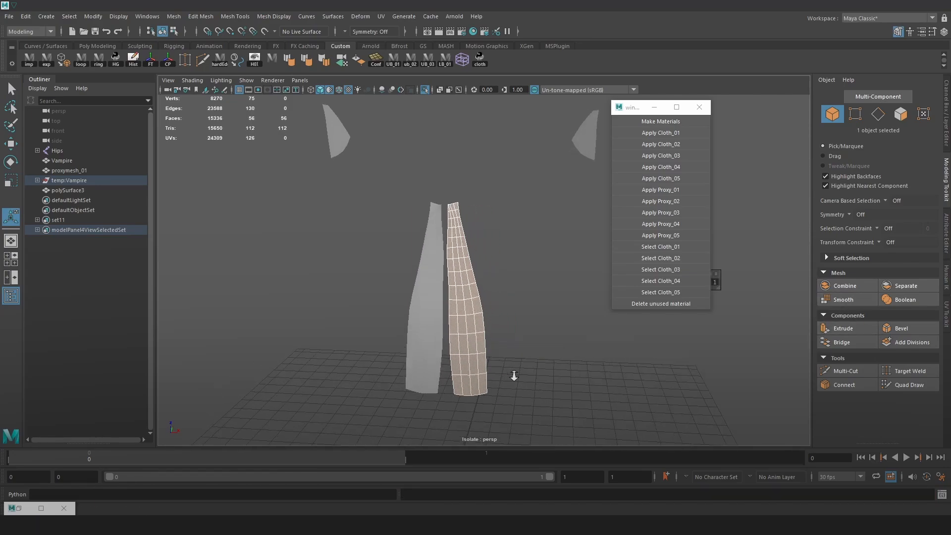
Try to add a horizontal edge loop across the lower part of the red strip by connecting an edge ring
scroll(535, 357, up, 2)
click(470, 308)
click(468, 304)
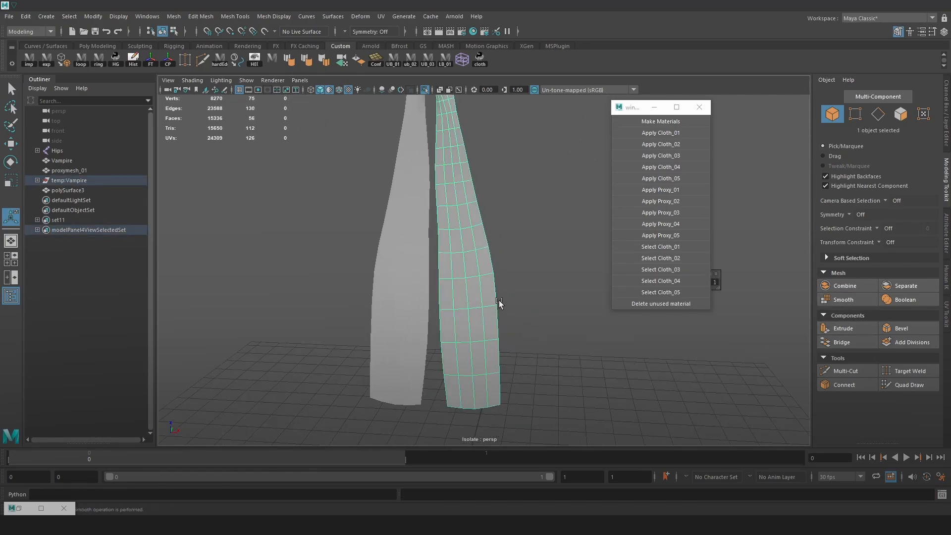
alt+drag(500, 304, 479, 304)
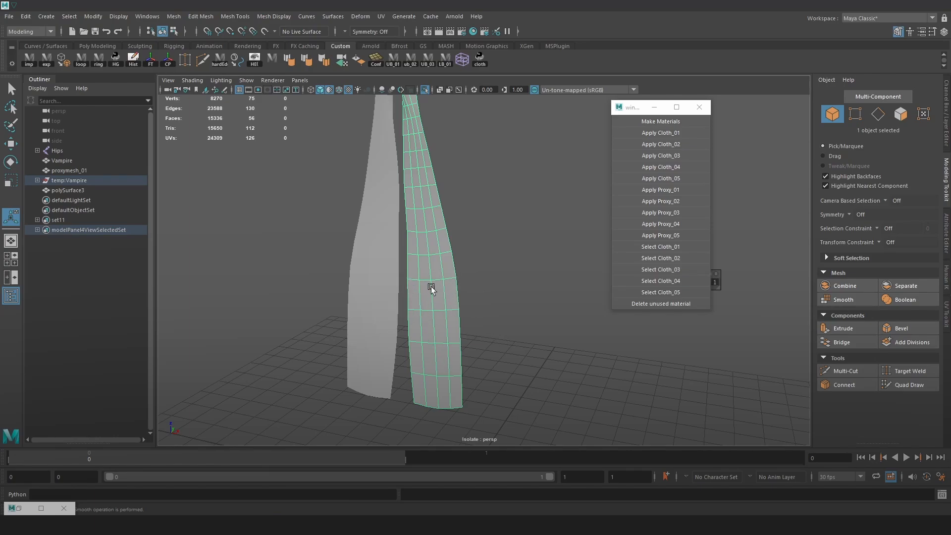
click(395, 290)
shift+click(453, 284)
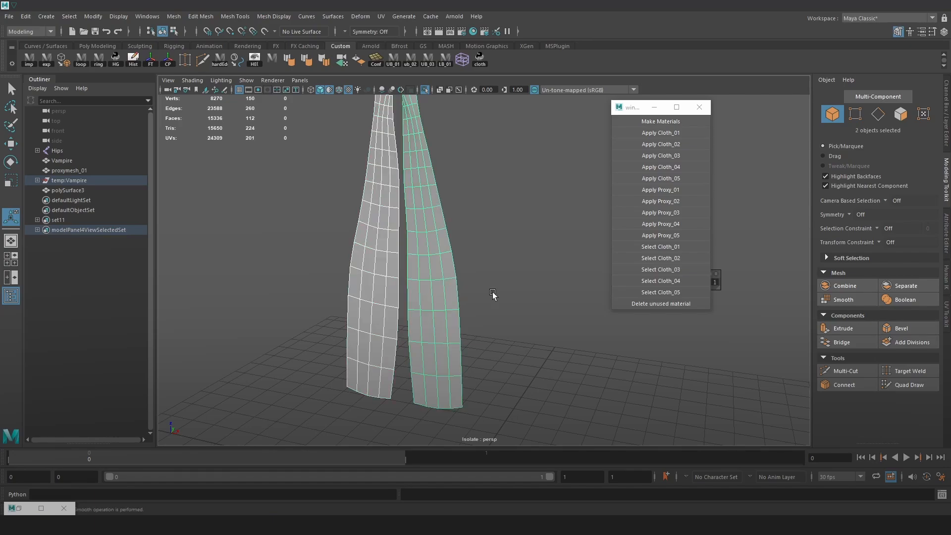
alt+right_drag(493, 295, 459, 324)
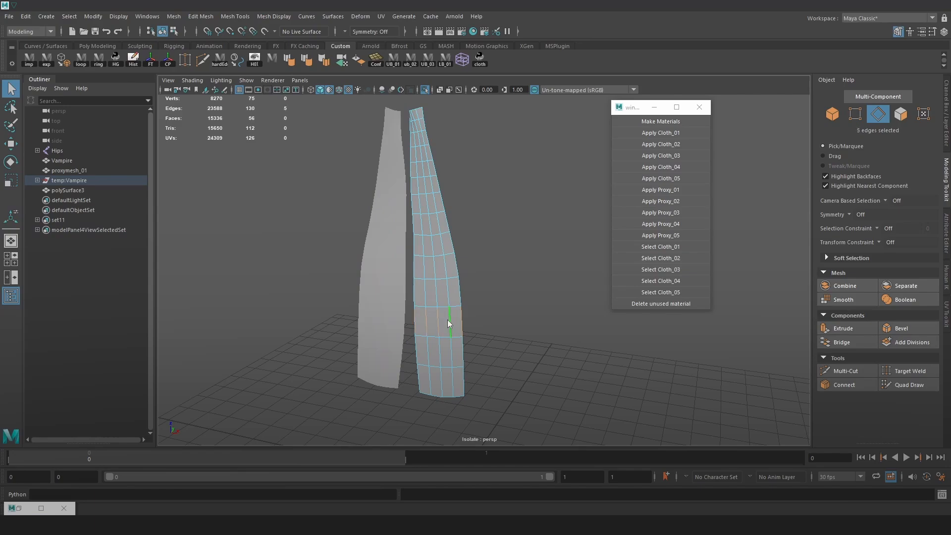
shift+right_drag(448, 324, 435, 454)
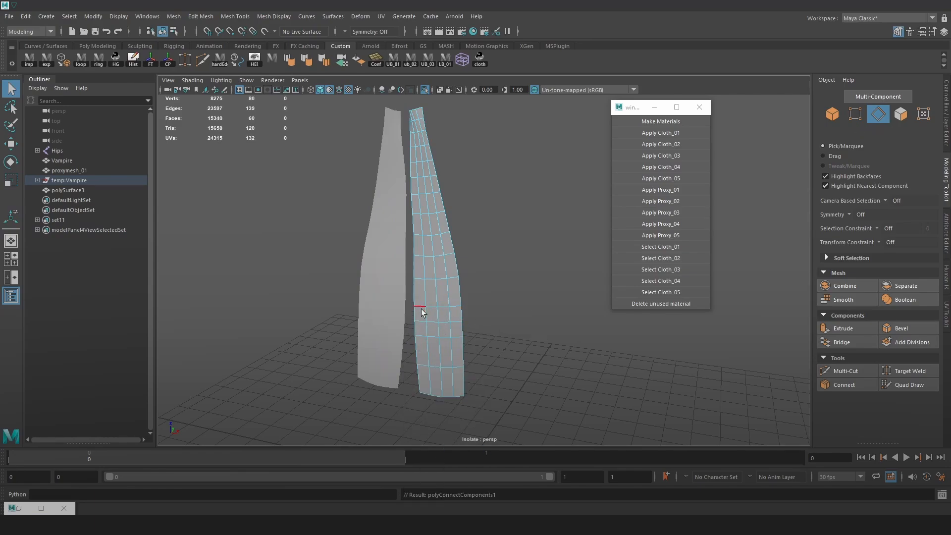
key(ctrl+z)
Turn off isolation to show the whole character and display its assigned materials and textures again
scroll(495, 297, down, 3)
right_drag(453, 254, 490, 222)
scroll(528, 274, down, 3)
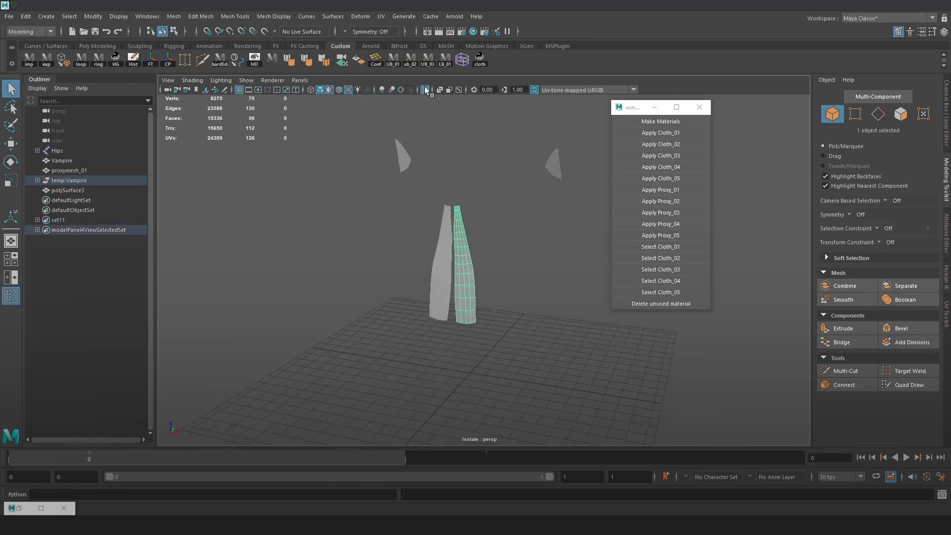
scroll(448, 176, up, 2)
click(424, 88)
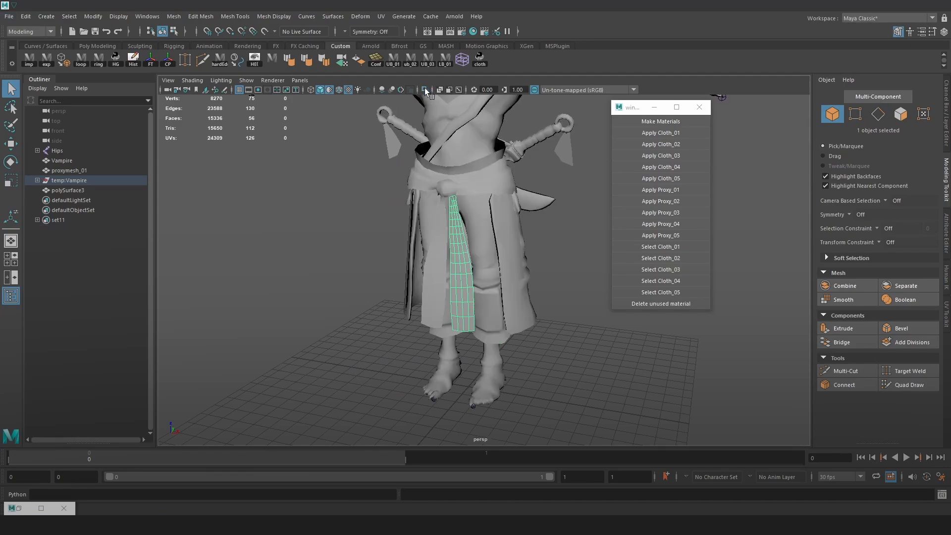
scroll(581, 222, up, 5)
click(581, 222)
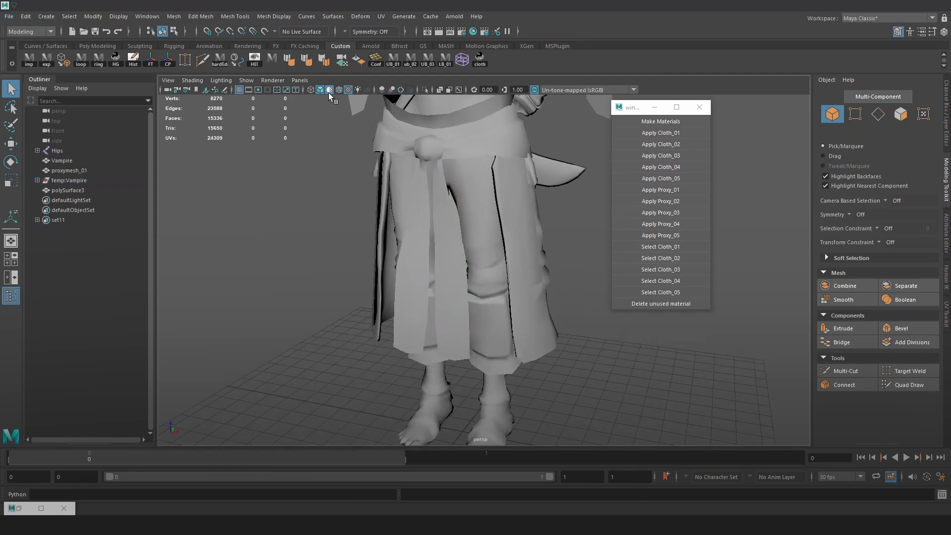
click(347, 89)
Move polySurface1 and polySurface2 out of the temp:Vampire group to the top level and delete the leftover group
click(76, 180)
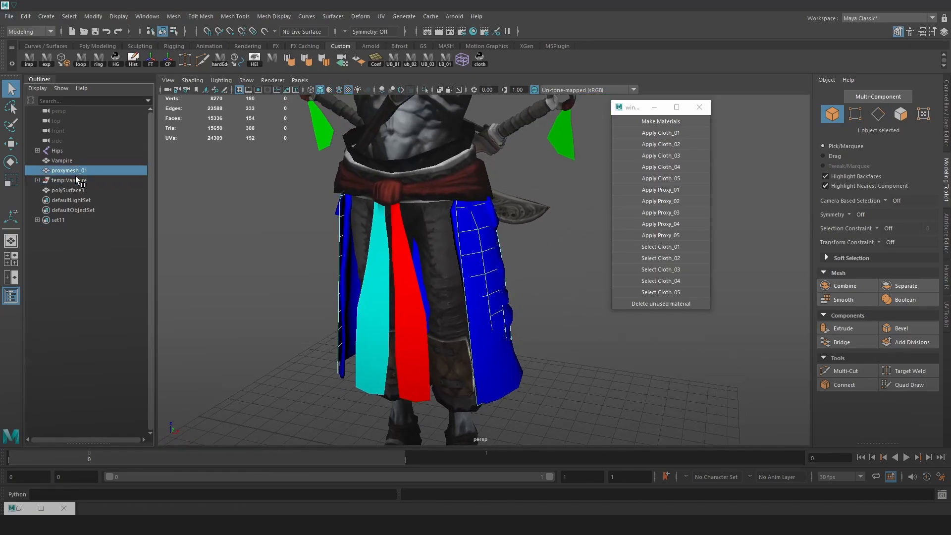
click(37, 180)
drag(73, 190, 88, 171)
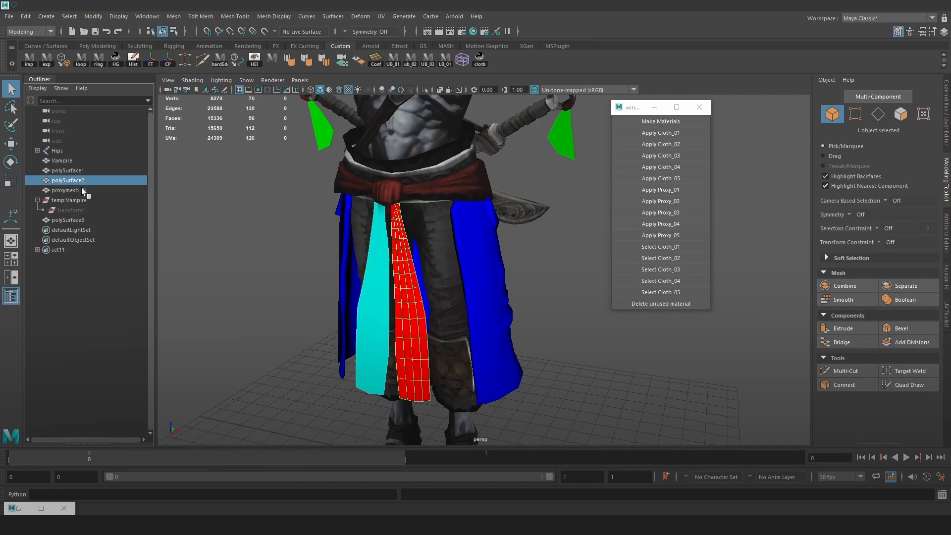
click(84, 199)
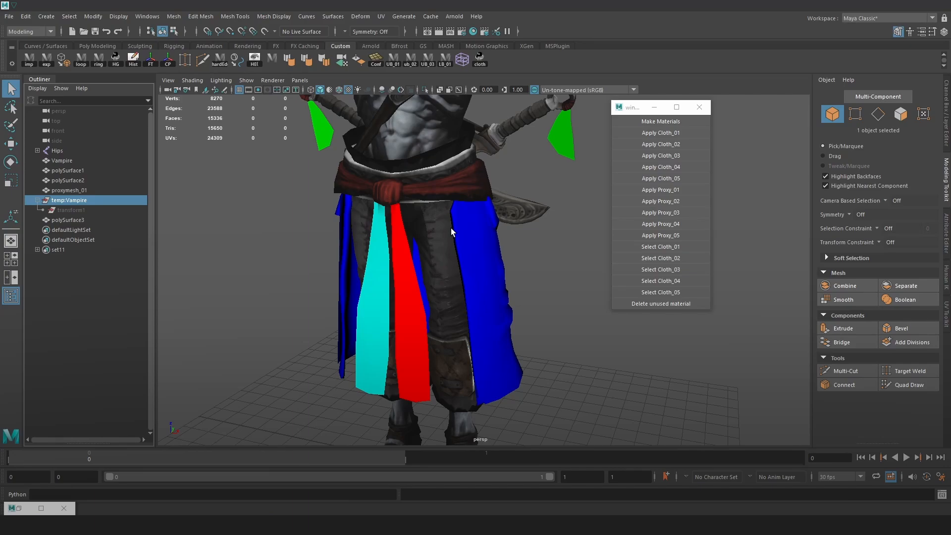
key(Delete)
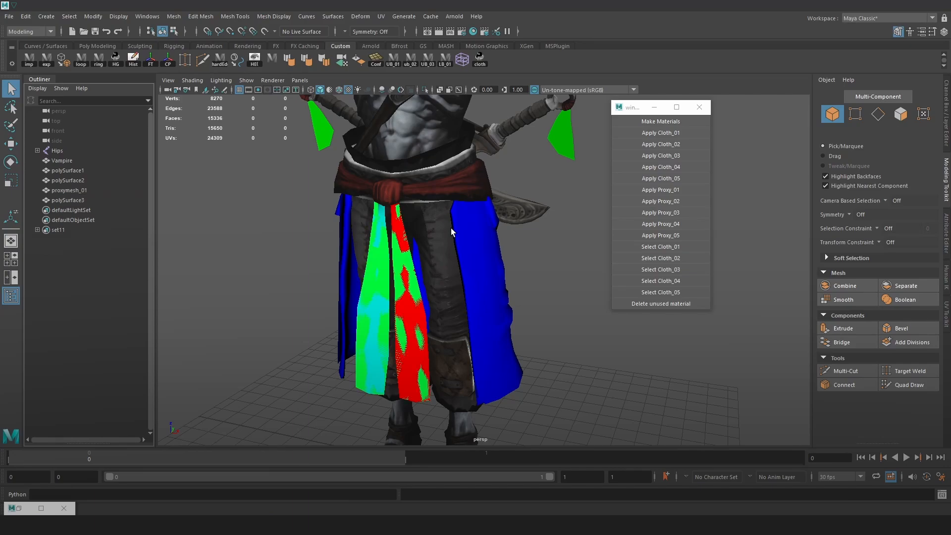
Examine which cloth piece each remaining proxy mesh represents, selecting polySurface2, polySurface1 and polySurface3 one at a time
click(63, 191)
ctrl+click(67, 179)
click(117, 180)
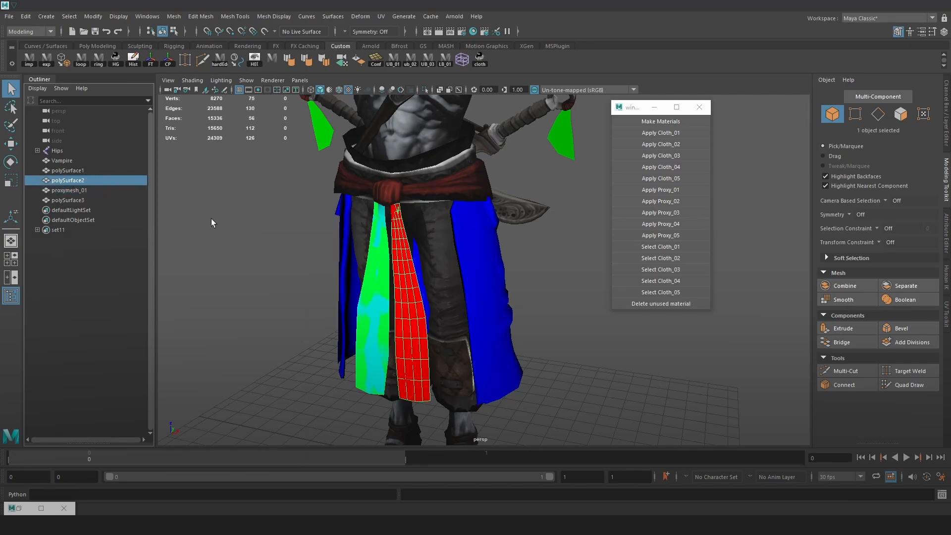
scroll(358, 233, down, 2)
click(85, 170)
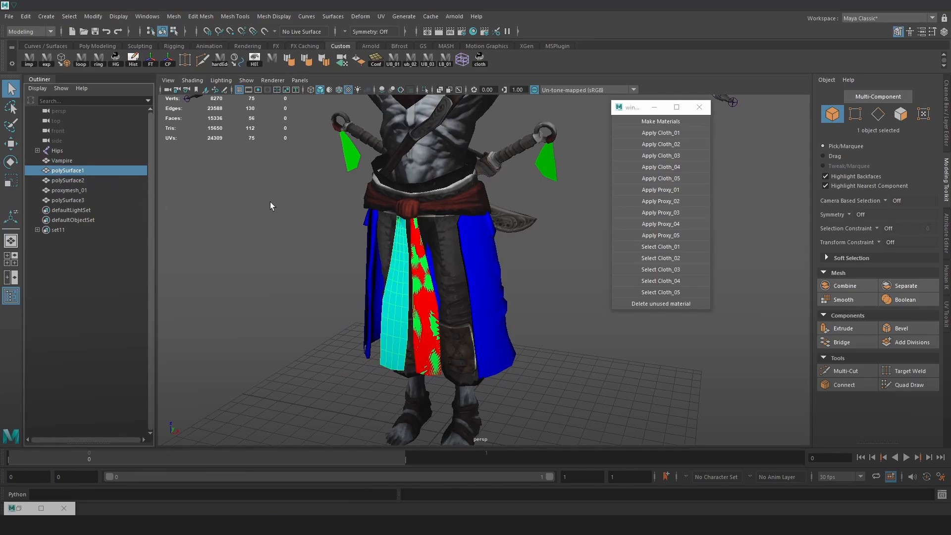
click(75, 200)
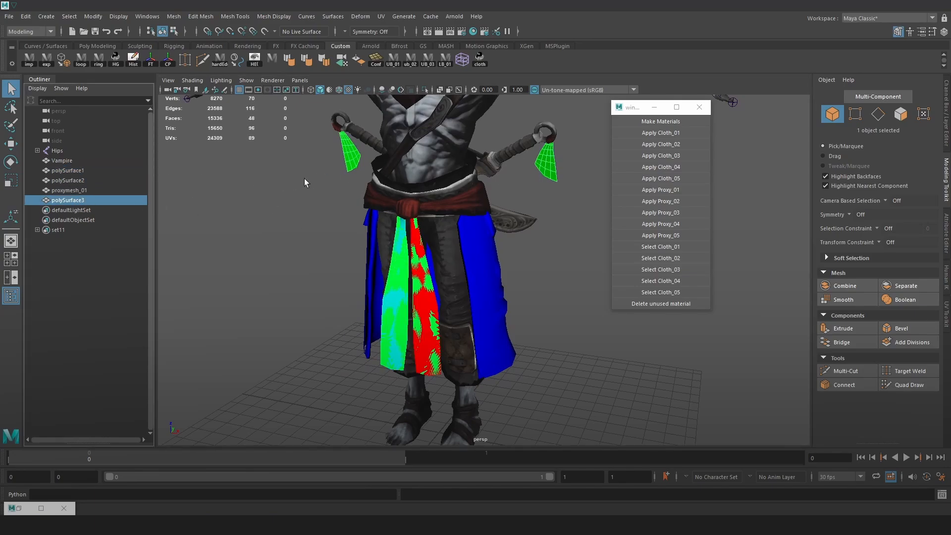
alt+middle_drag(443, 186, 406, 251)
alt+right_drag(406, 252, 466, 219)
alt+right_drag(489, 182, 509, 209)
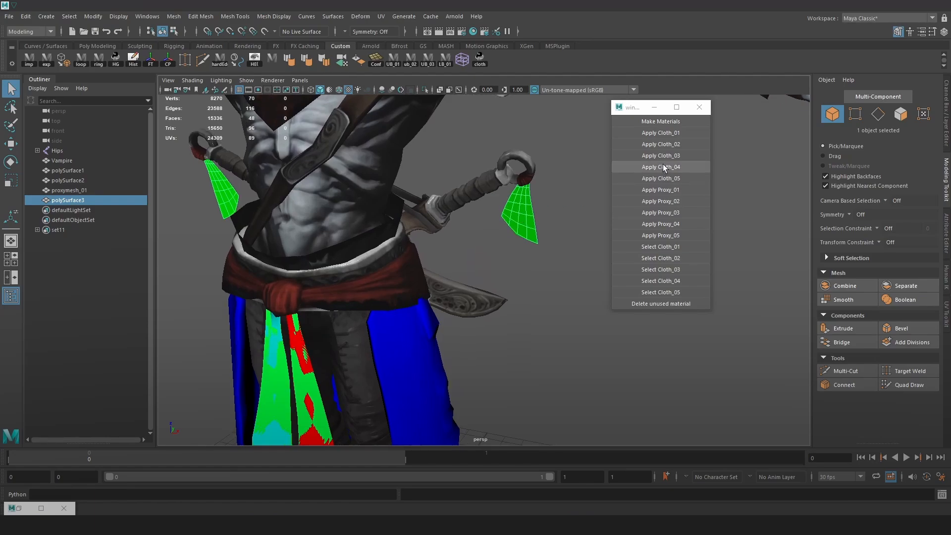
Assign the Proxy_02 material to polySurface3, the mesh of the two sword-handle tassels
click(679, 203)
alt+right_drag(513, 195, 552, 195)
alt+middle_drag(551, 195, 521, 213)
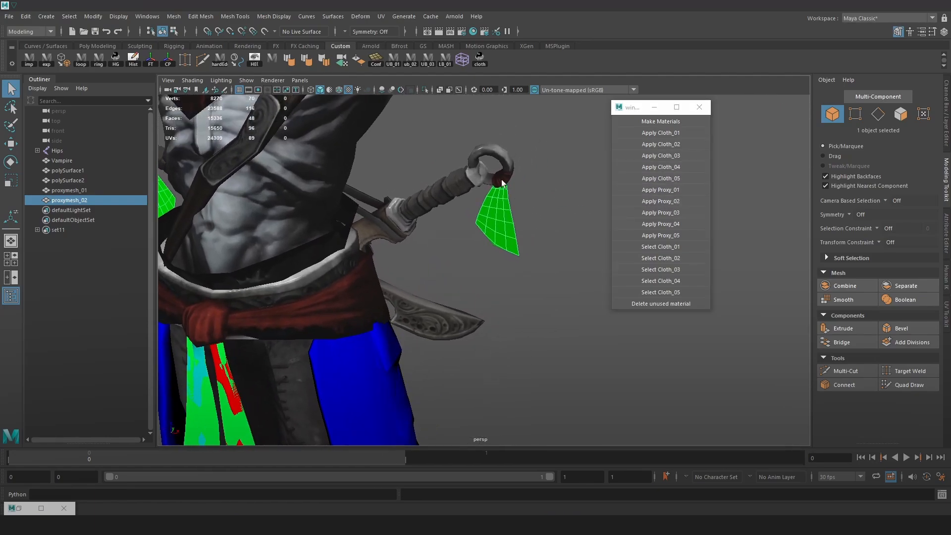
alt+right_drag(502, 183, 416, 212)
key(w)
drag(367, 193, 355, 199)
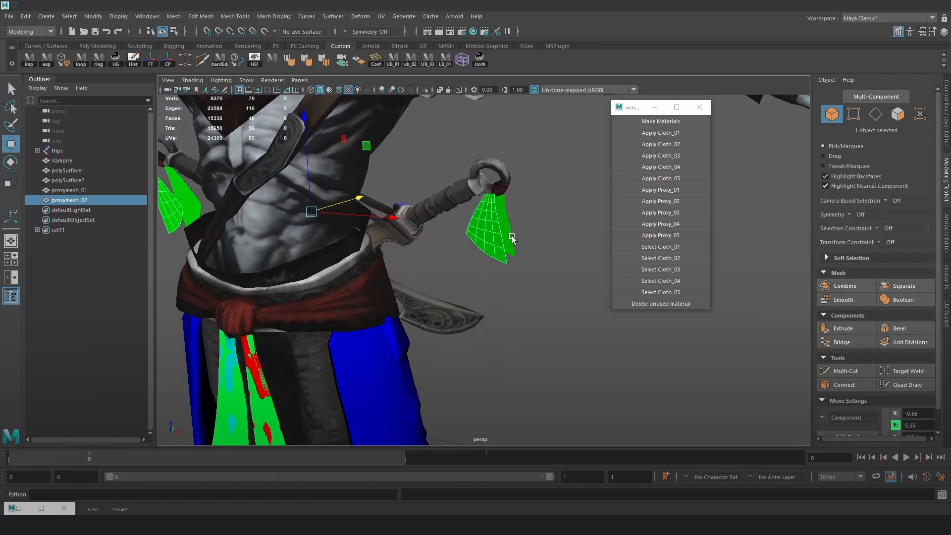
alt+drag(511, 238, 533, 236)
alt+right_drag(533, 236, 569, 291)
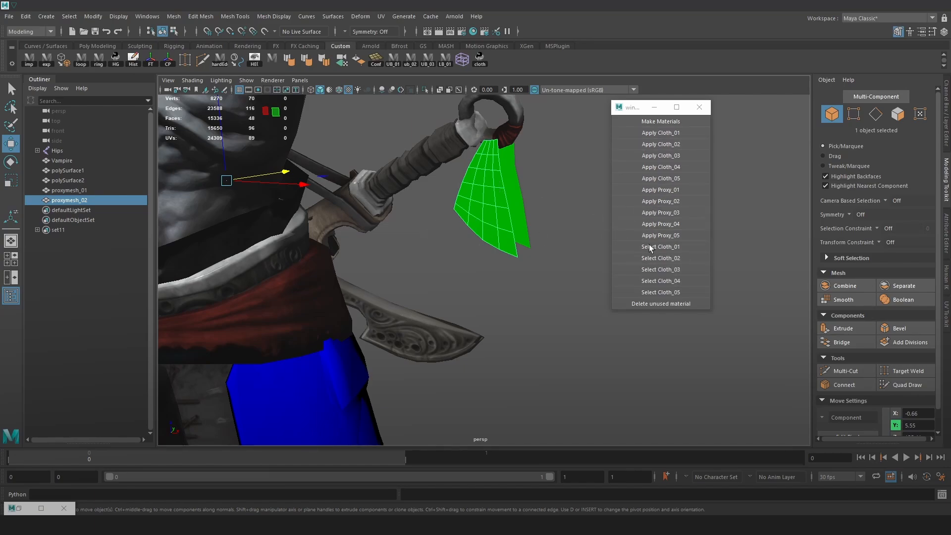
Try Proxy_03 and then Proxy_02 on the tassel mesh, then undo the reassignments and deselect it
alt+right_drag(437, 175, 500, 212)
click(670, 214)
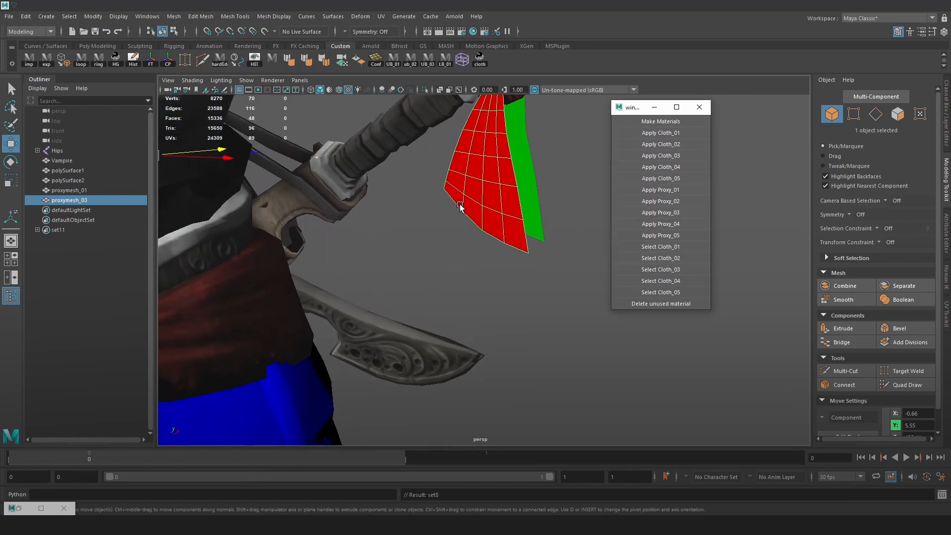
scroll(510, 228, down, 3)
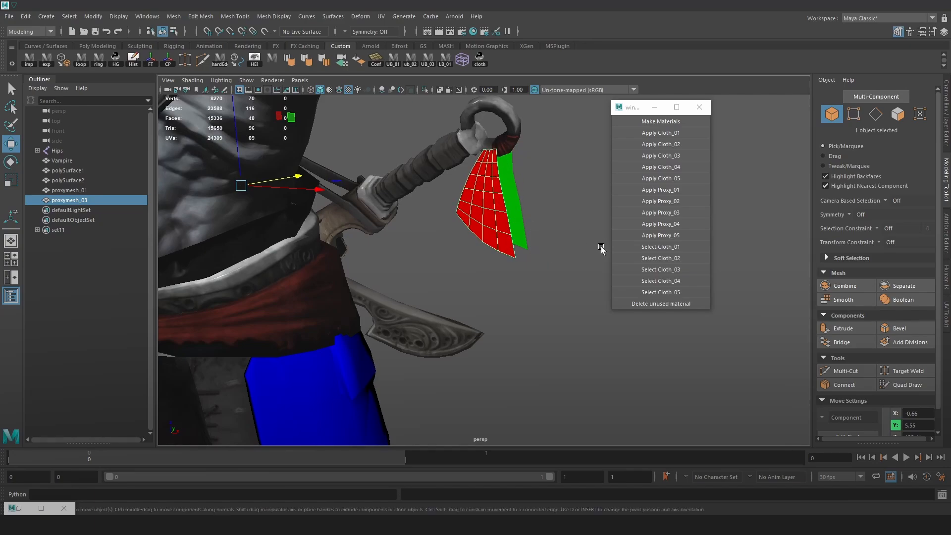
click(655, 203)
alt+drag(536, 226, 508, 238)
key(ctrl+z)
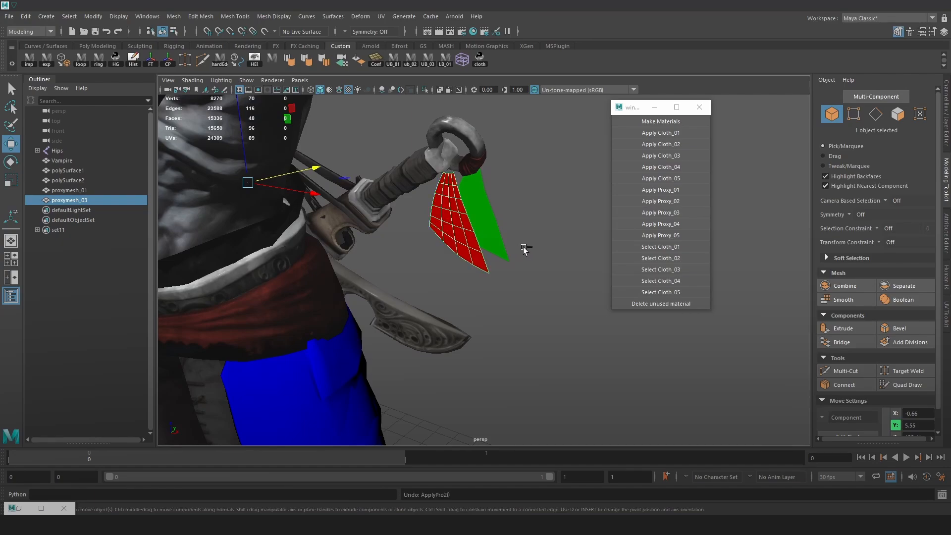
key(ctrl+z)
key(ctrl+z)
click(537, 252)
Assign the Proxy_03 material to polySurface2, the proxy over the red front strip
alt+drag(473, 378, 497, 382)
scroll(497, 382, down, 5)
alt+middle_drag(496, 382, 445, 240)
alt+drag(446, 239, 387, 296)
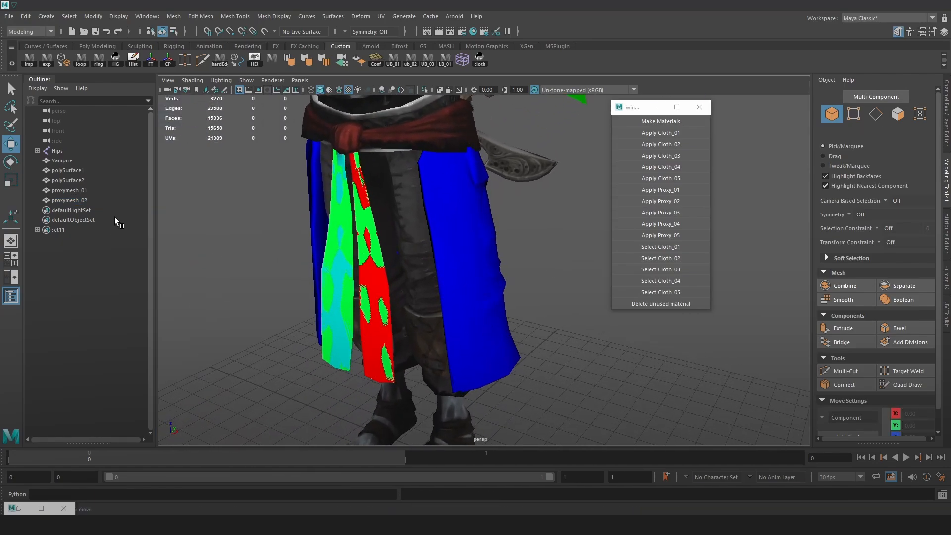
click(77, 180)
alt+drag(378, 278, 421, 265)
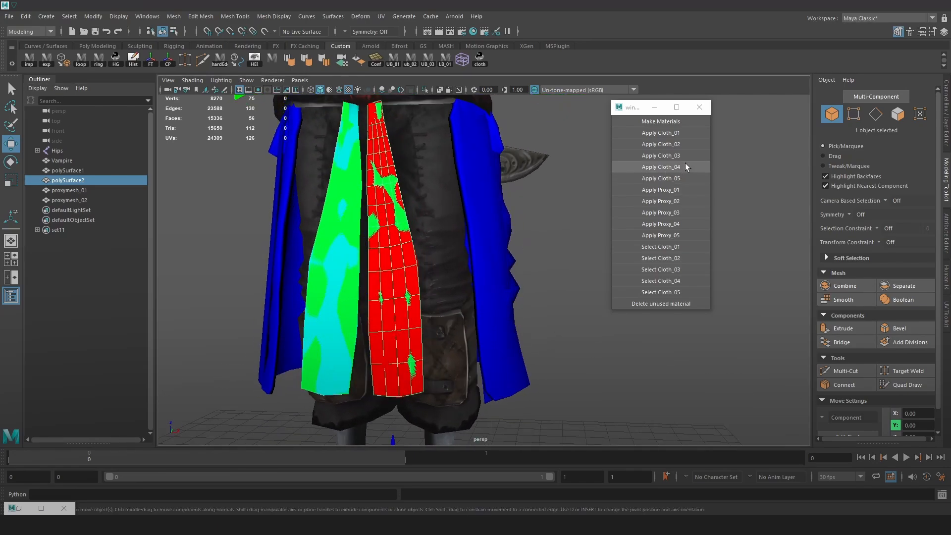
click(680, 214)
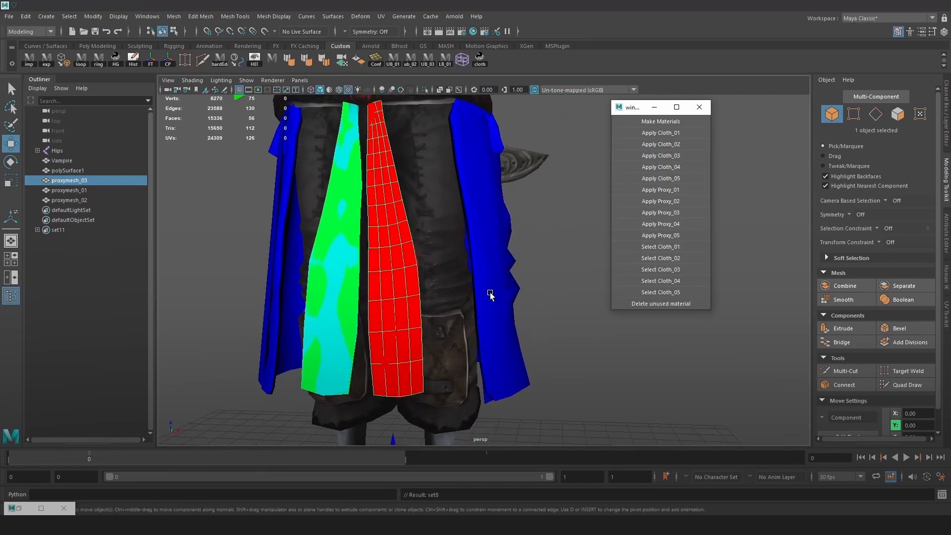
Try moving the joint at the top of the cyan front strip, then undo the move
click(85, 171)
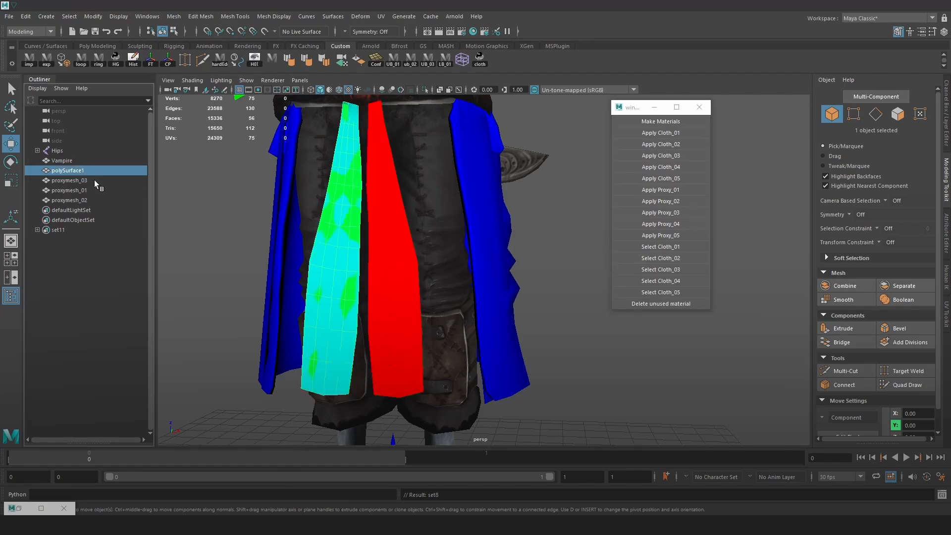
click(364, 282)
click(349, 292)
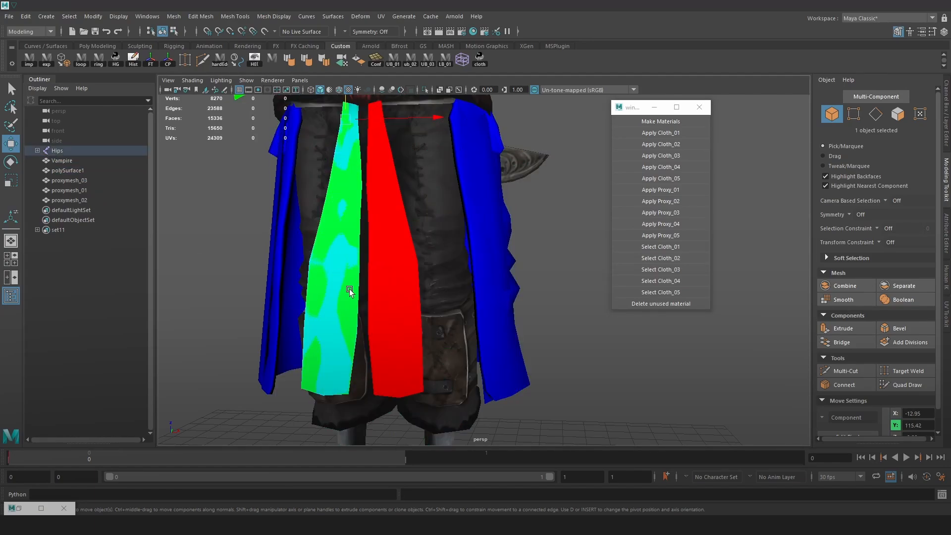
key(ctrl+z)
key(ctrl+z)
key(ctrl+z)
key(ctrl+z)
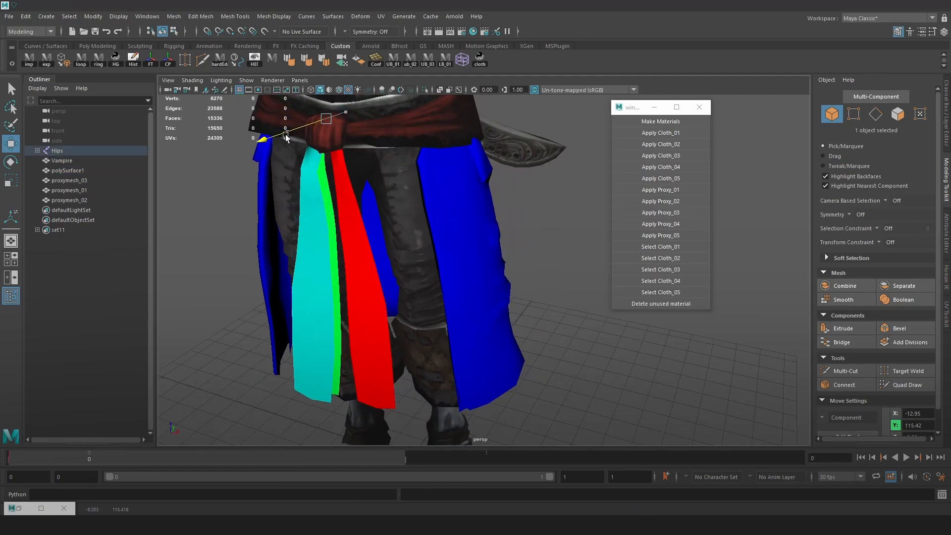
Assign the Proxy_04 material to polySurface1, the proxy over the cyan front strip
click(68, 170)
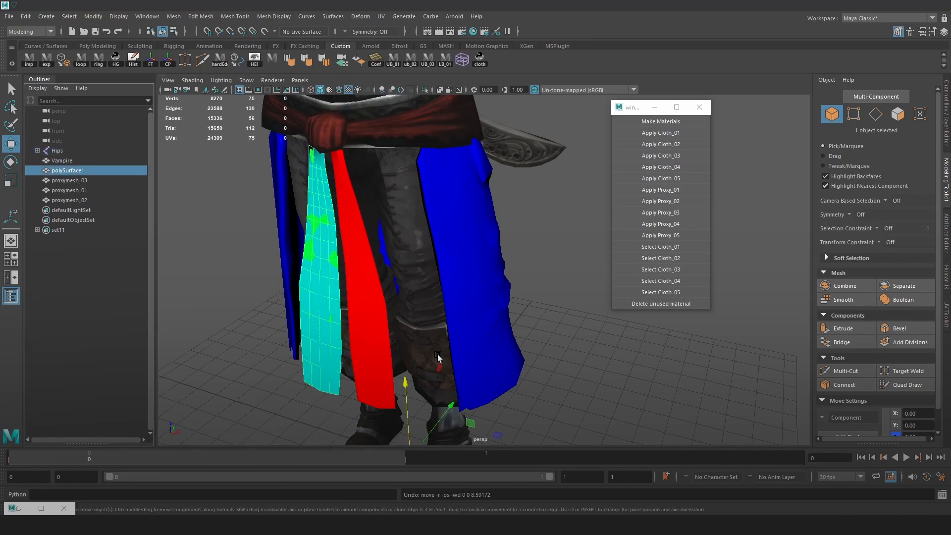
drag(453, 402, 434, 421)
key(ctrl+z)
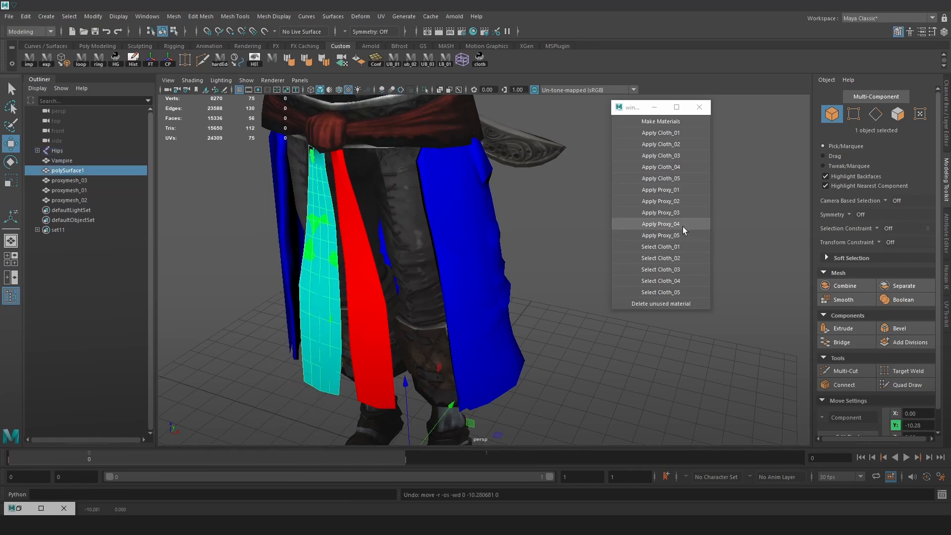
click(682, 226)
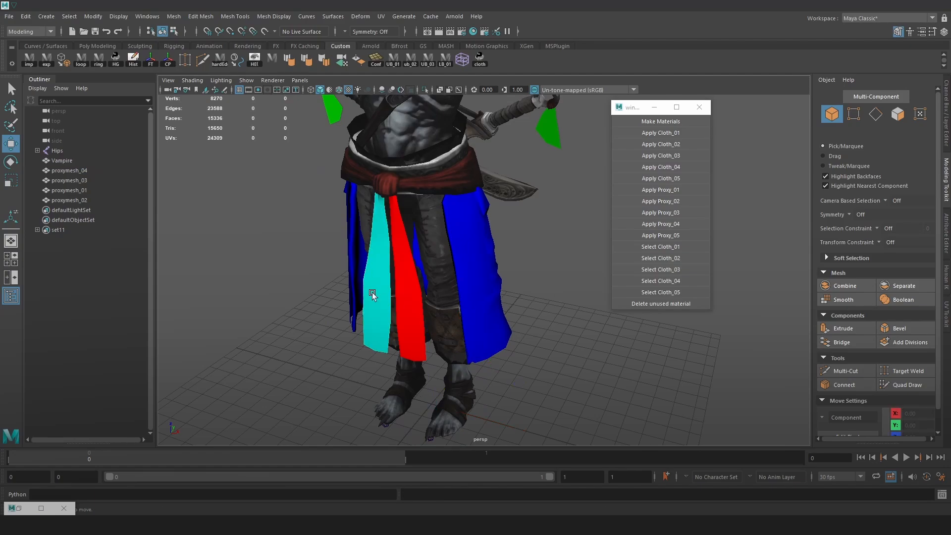
Group proxymesh_01 through proxymesh_04 together and isolate the group in the viewport
alt+drag(512, 172, 498, 320)
click(498, 321)
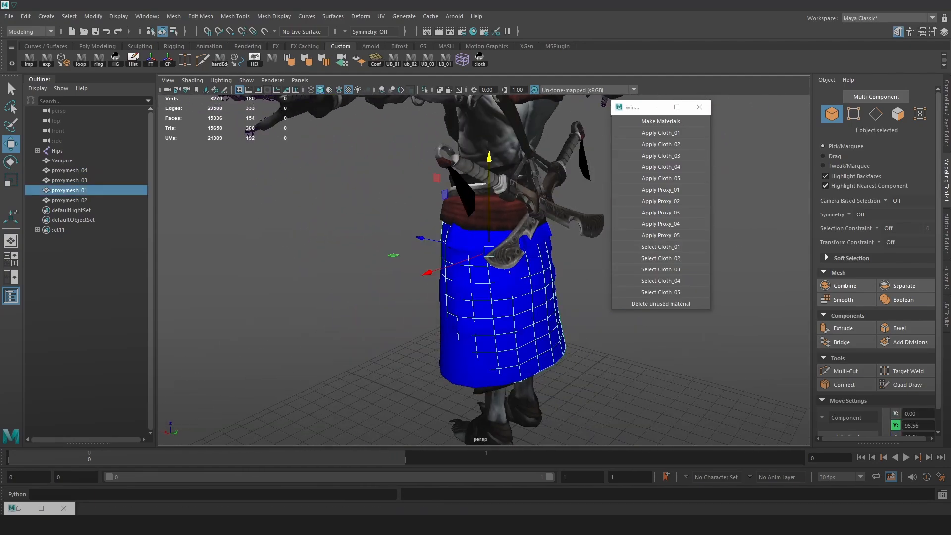
click(69, 200)
shift+click(69, 170)
alt+drag(475, 232, 434, 225)
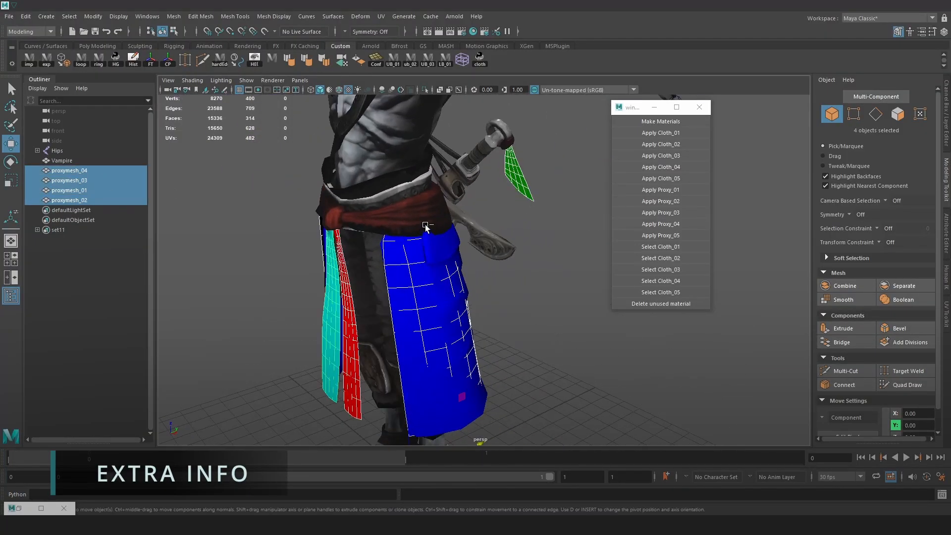
key(ctrl+g)
click(427, 90)
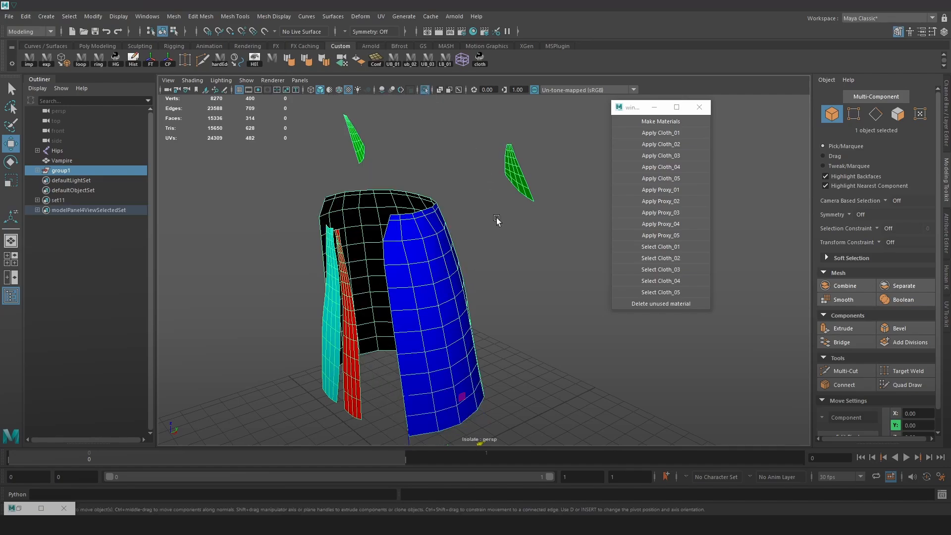
Try extruding all faces of the blue skirt proxy into a thick shell, then undo the extrusion
alt+drag(501, 220, 377, 223)
click(539, 229)
click(483, 217)
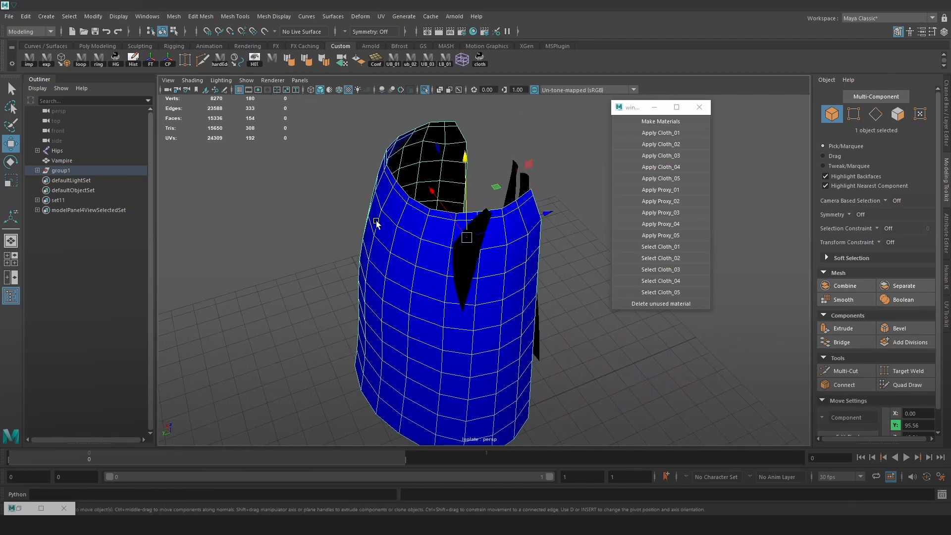
right_drag(385, 200, 387, 225)
double_click(387, 217)
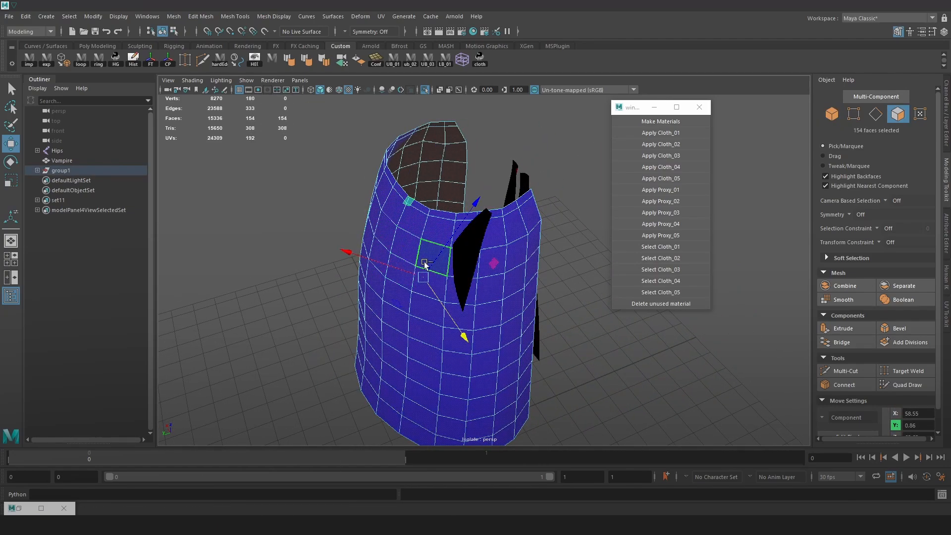
key(ctrl+e)
drag(387, 111, 381, 106)
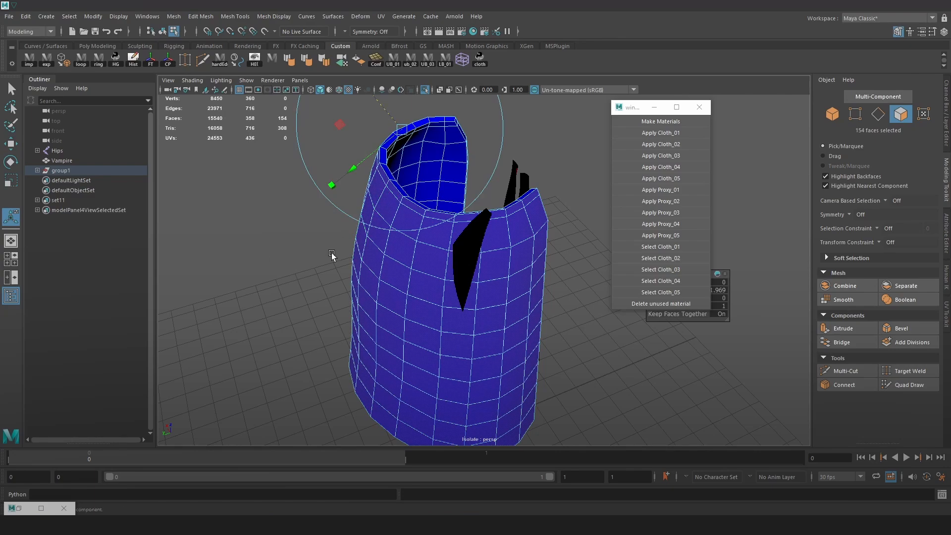
key(ctrl+z)
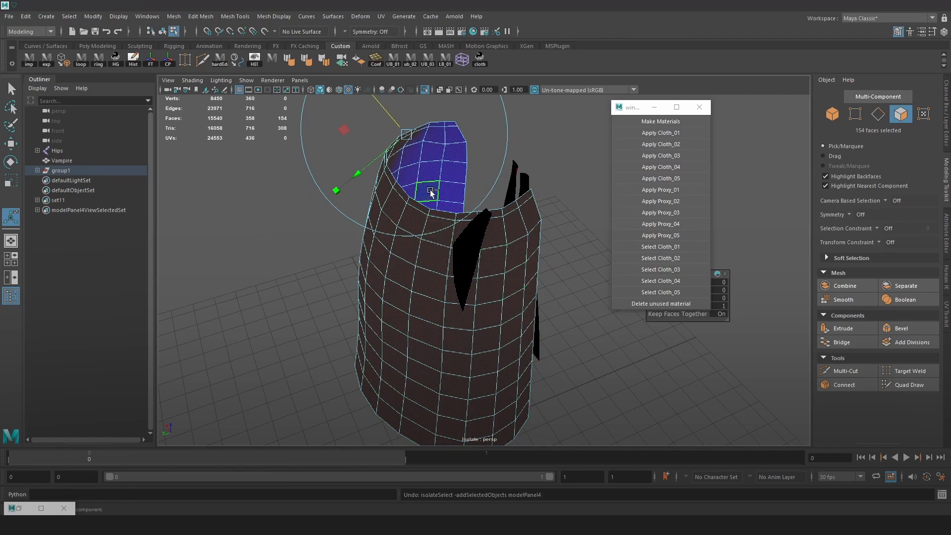
key(ctrl+z)
key(ctrl+z)
key(ctrl+z)
alt+drag(477, 276, 456, 265)
key(ctrl+z)
Insert an edge loop just below the top edge of each green tassel proxy with Multi-Cut
alt+middle_drag(396, 212, 419, 253)
click(355, 203)
alt+drag(356, 203, 317, 180)
alt+middle_drag(352, 187, 440, 337)
alt+right_drag(440, 336, 502, 312)
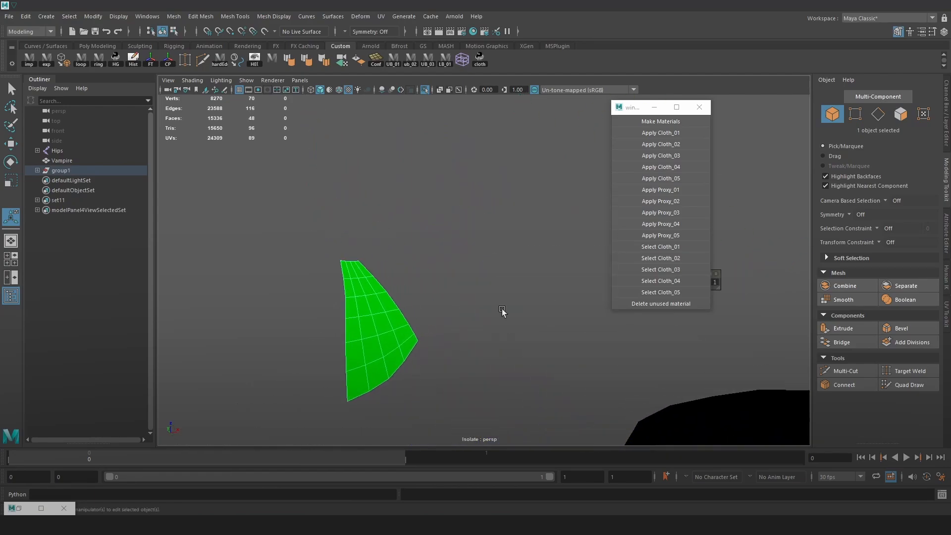
click(202, 61)
ctrl+click(364, 267)
alt+middle_drag(364, 247, 239, 253)
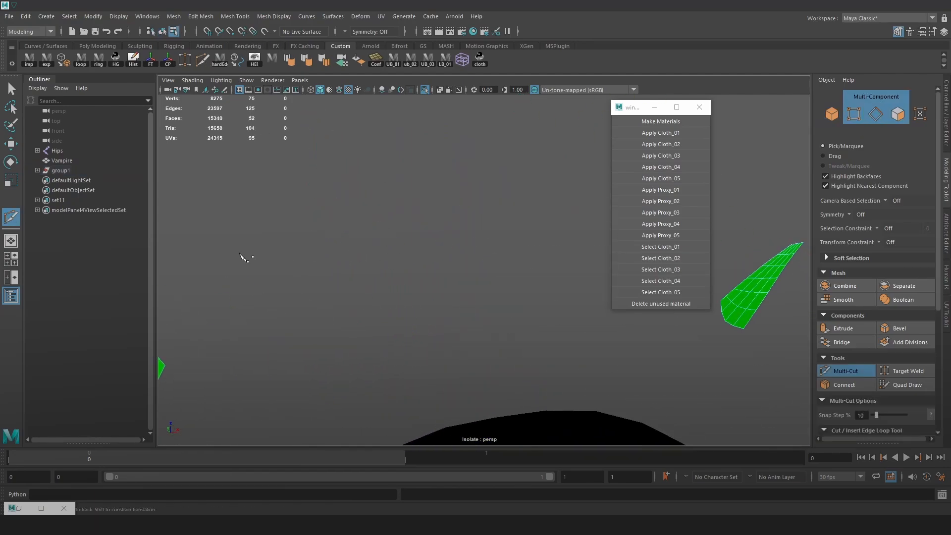
alt+middle_drag(714, 250, 453, 260)
alt+right_drag(453, 260, 565, 306)
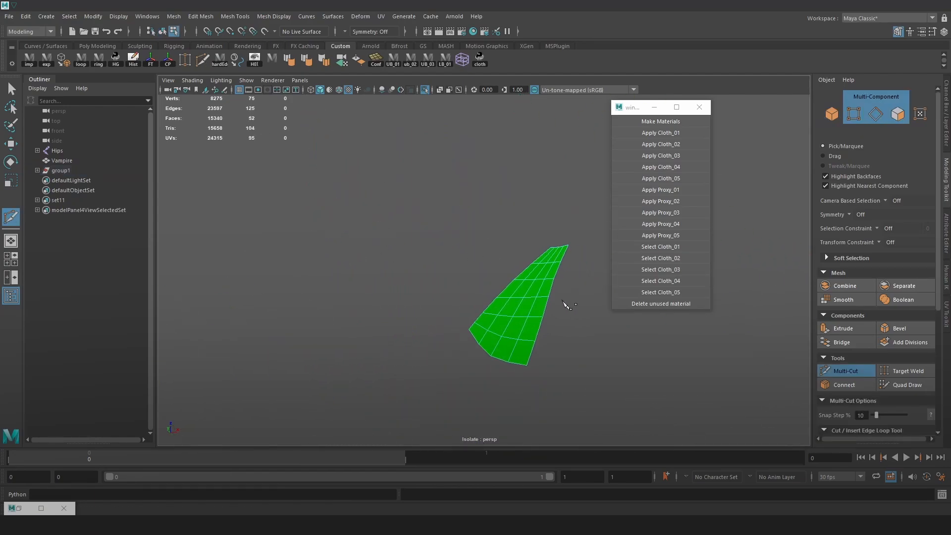
ctrl+click(558, 252)
alt+right_drag(549, 255, 382, 208)
Insert an edge loop just below the top edge of the red front strip proxy with Multi-Cut
alt+middle_drag(399, 429, 449, 287)
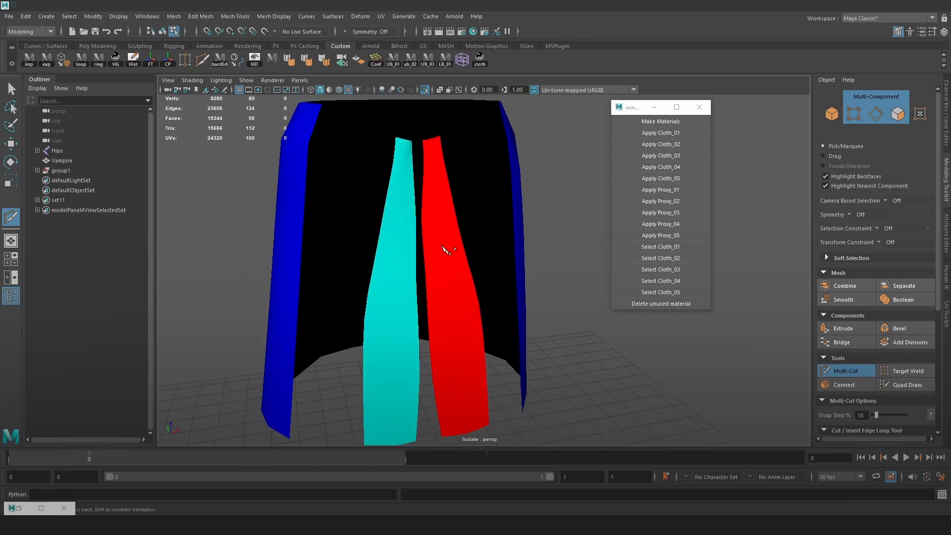
key(w)
click(445, 248)
alt+middle_drag(445, 248, 464, 345)
alt+right_drag(464, 345, 609, 317)
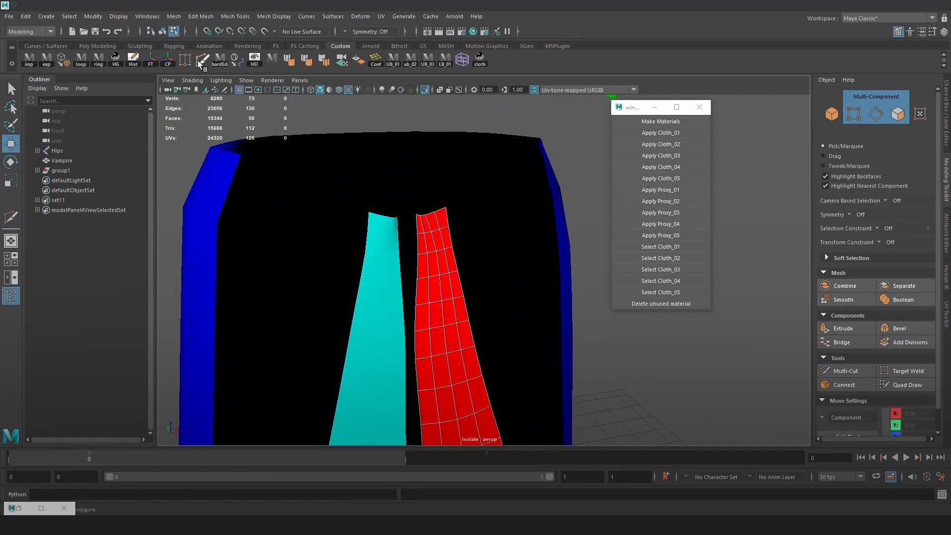
click(199, 63)
ctrl+click(436, 218)
key(w)
Insert an edge loop just below the top edge of the cyan front strip proxy with Multi-Cut
click(384, 252)
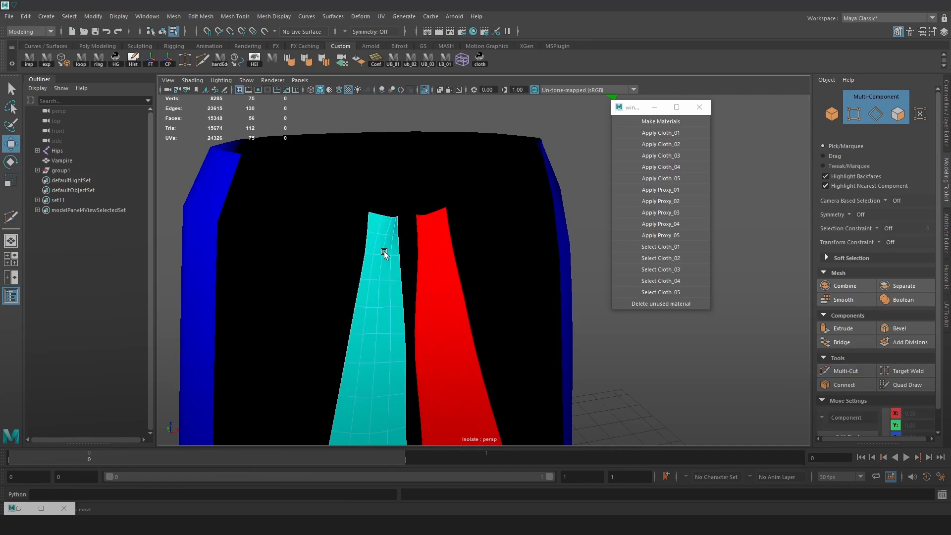
right_drag(386, 245, 550, 173)
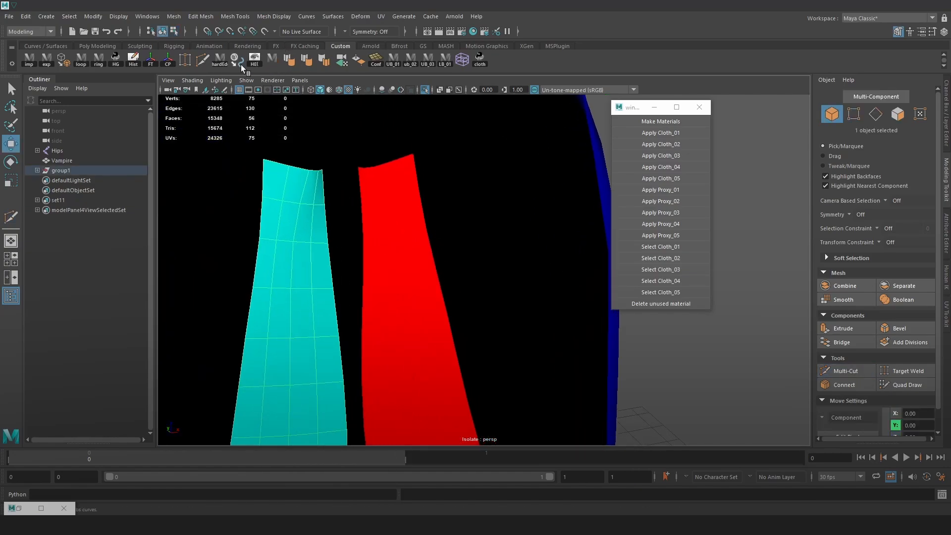
click(202, 62)
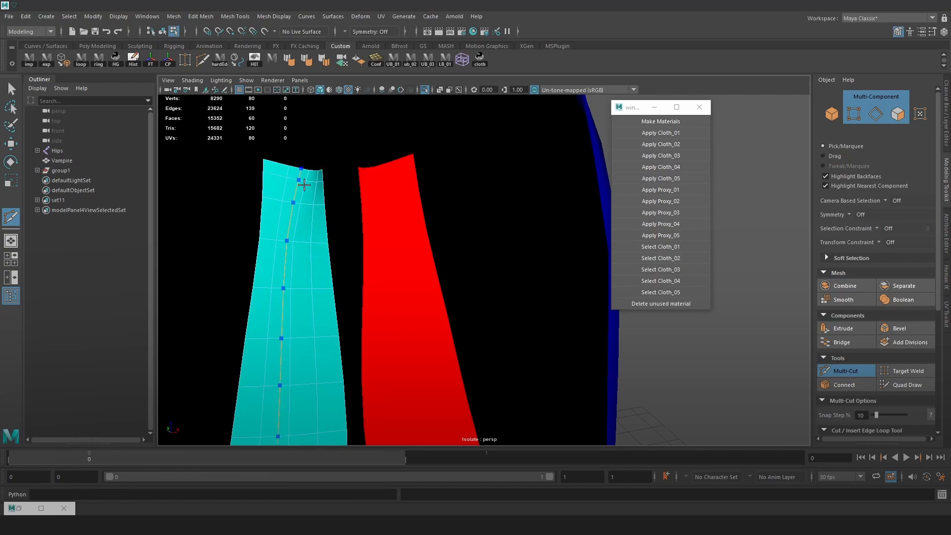
ctrl+click(304, 184)
alt+right_drag(465, 278, 404, 192)
right_drag(404, 193, 439, 182)
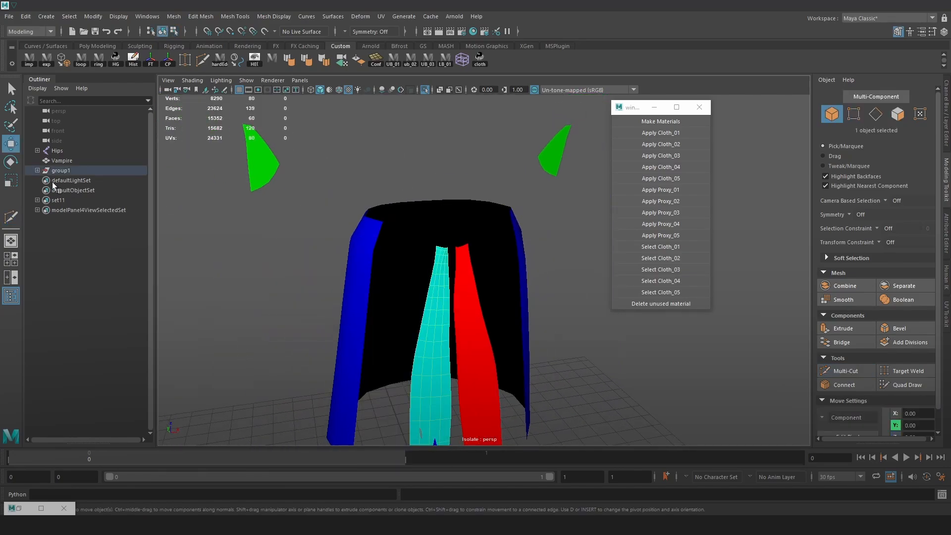
Select and expand group1 to list its proxy meshes, and turn off isolation to show the whole character
click(76, 171)
mouse_move(436, 243)
alt+mouse_down()
mouse_move(503, 248)
mouse_move(419, 239)
alt+mouse_up()
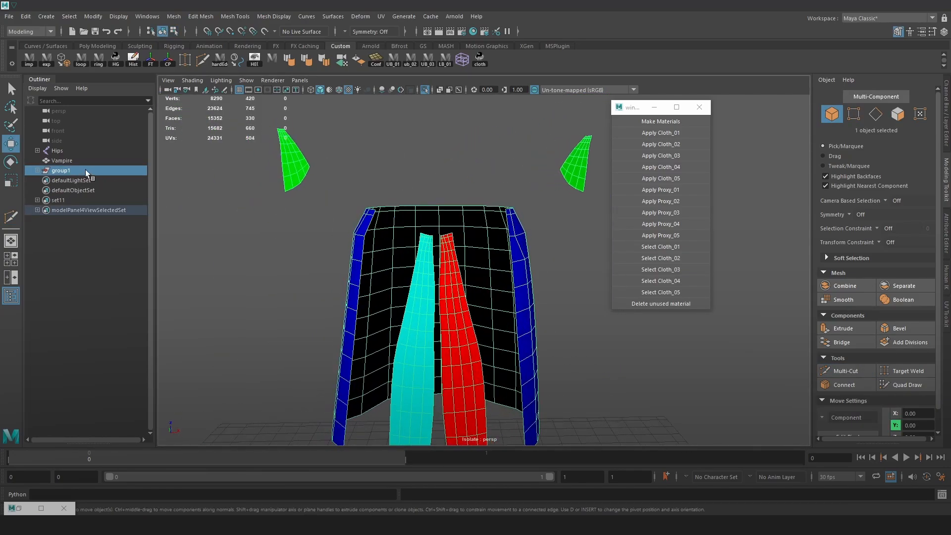
scroll(425, 203, up, 4)
click(38, 171)
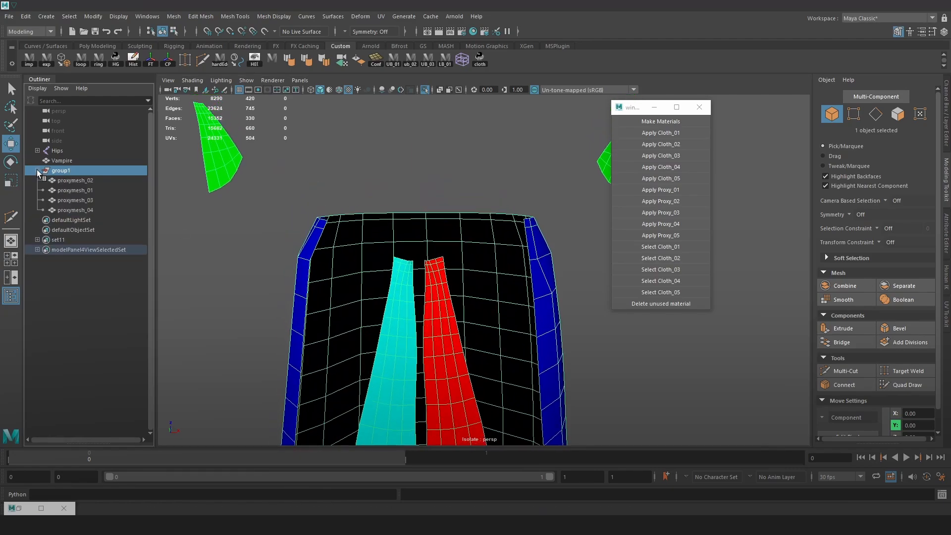
key(f)
click(426, 90)
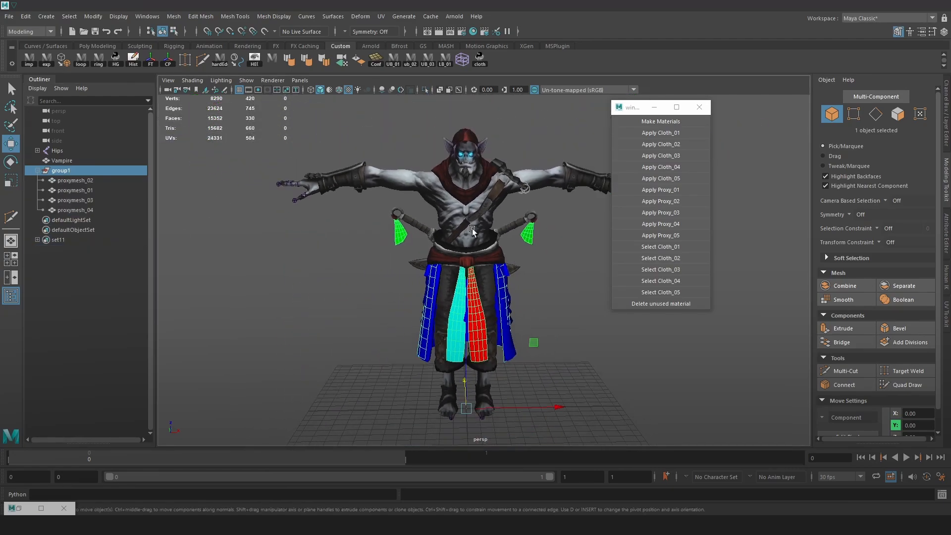
click(68, 173)
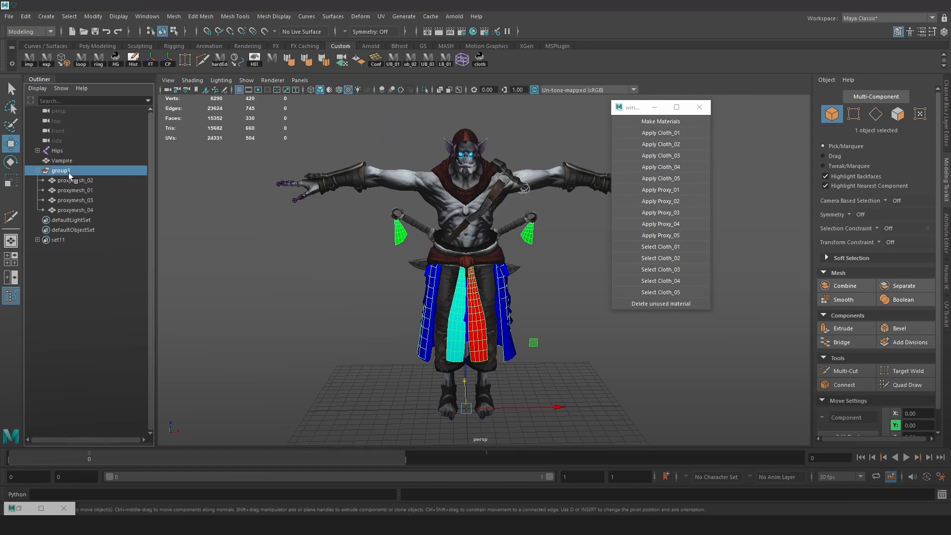
Rename group1, which holds the four proxy meshes, to proxymeshes
alt+drag(534, 318, 448, 325)
drag(532, 379, 504, 367)
key(ctrl+z)
scroll(297, 234, up, 5)
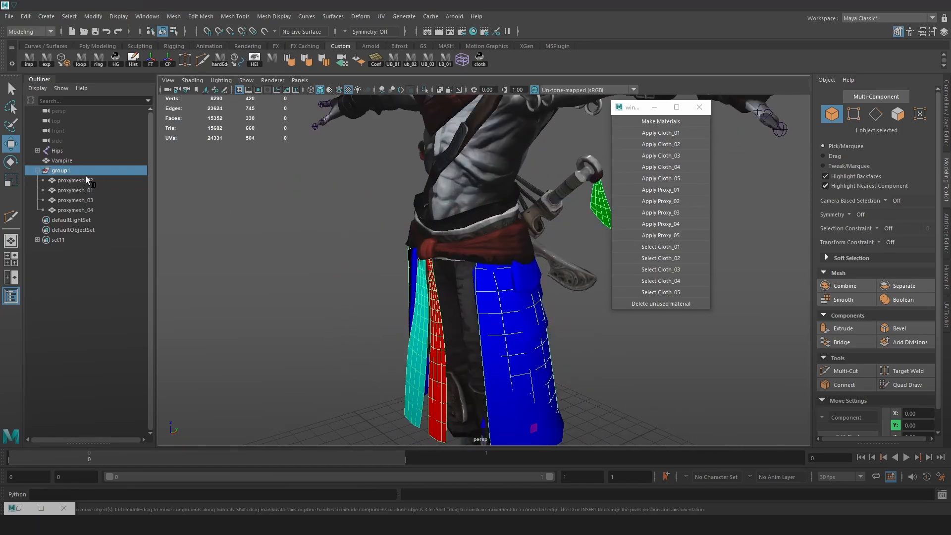
double_click(56, 170)
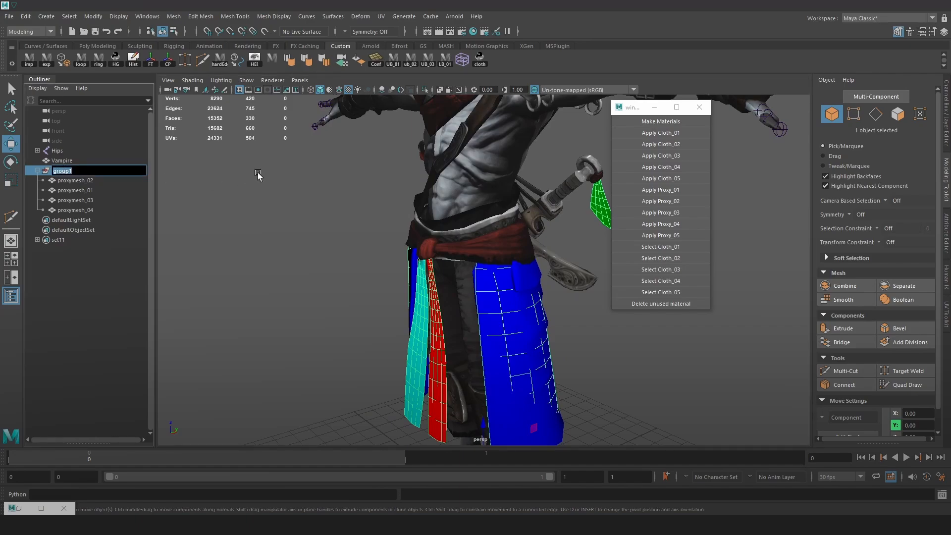
text(proxymeshes)
key(Return)
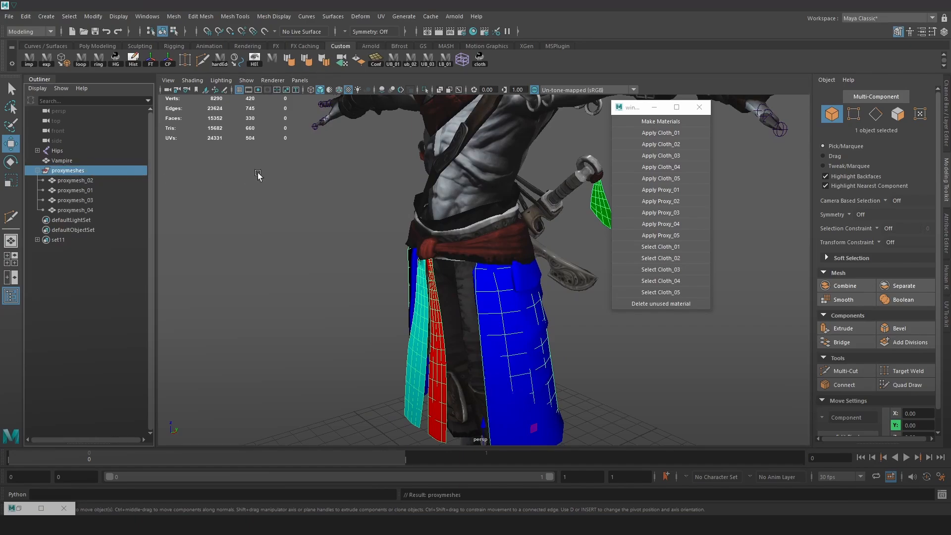
Reorder proxymesh_01 so that it is the first mesh inside the proxymeshes group
scroll(287, 198, up, 4)
click(98, 191)
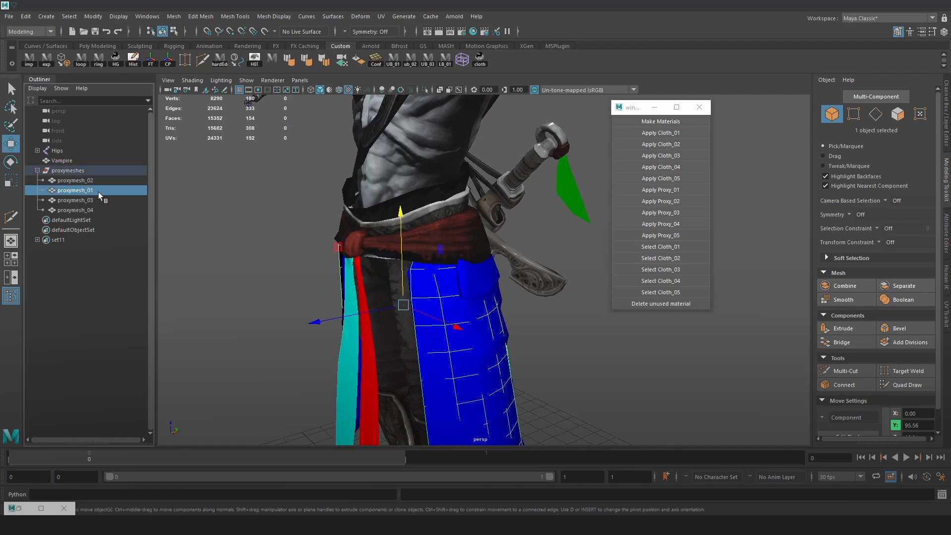
drag(97, 172, 100, 176)
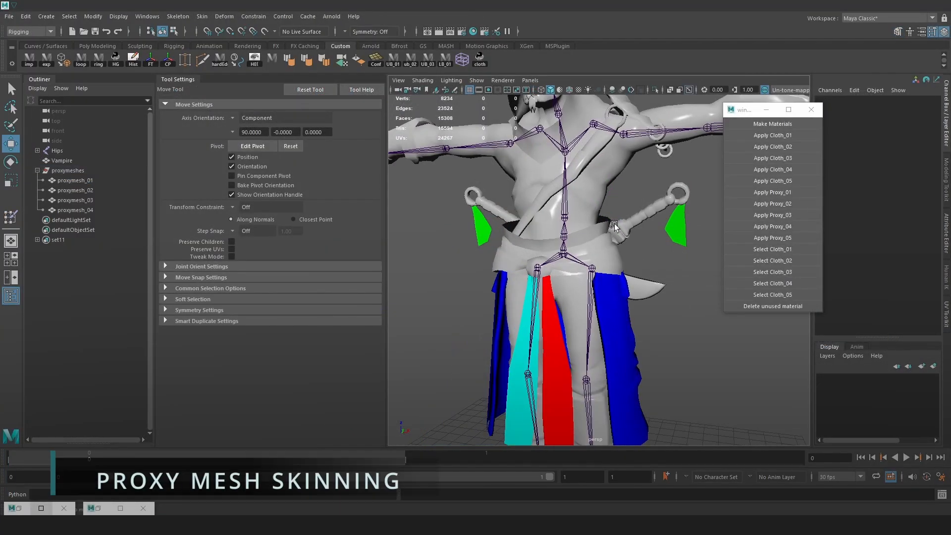
Test-move the Hips joint to check whether the proxy meshes follow the skeleton, and undo the move
click(563, 254)
alt+drag(565, 258, 626, 267)
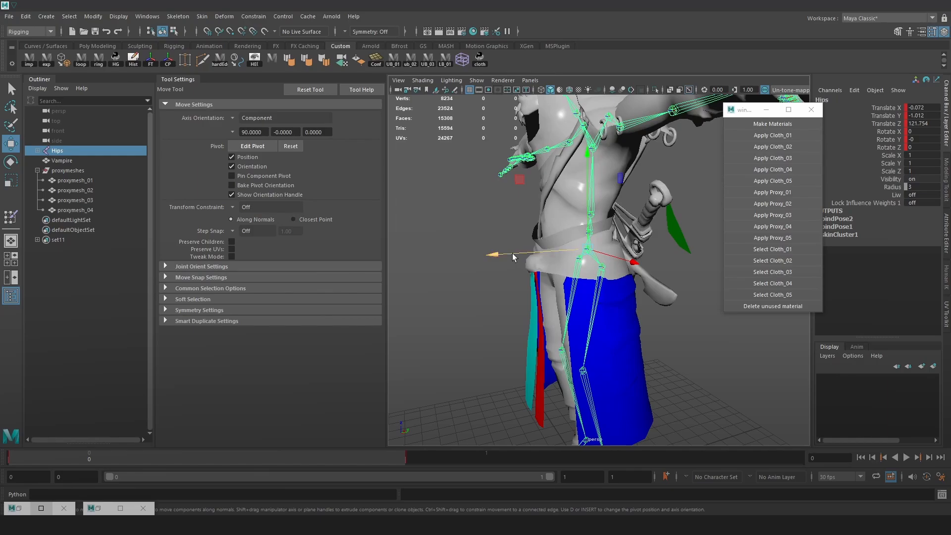
drag(512, 253, 597, 276)
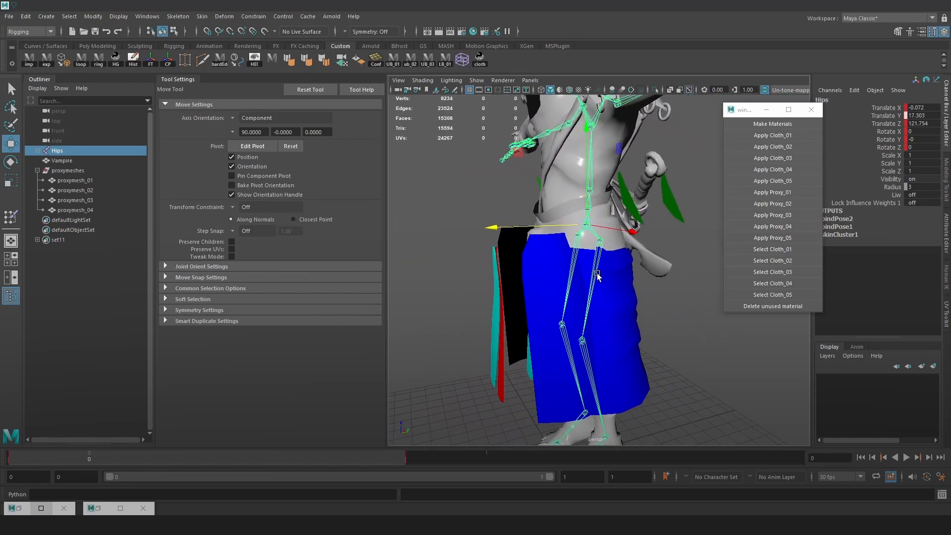
key(ctrl+z)
key(ctrl+z)
key(ctrl+z)
key(ctrl+z)
key(ctrl+z)
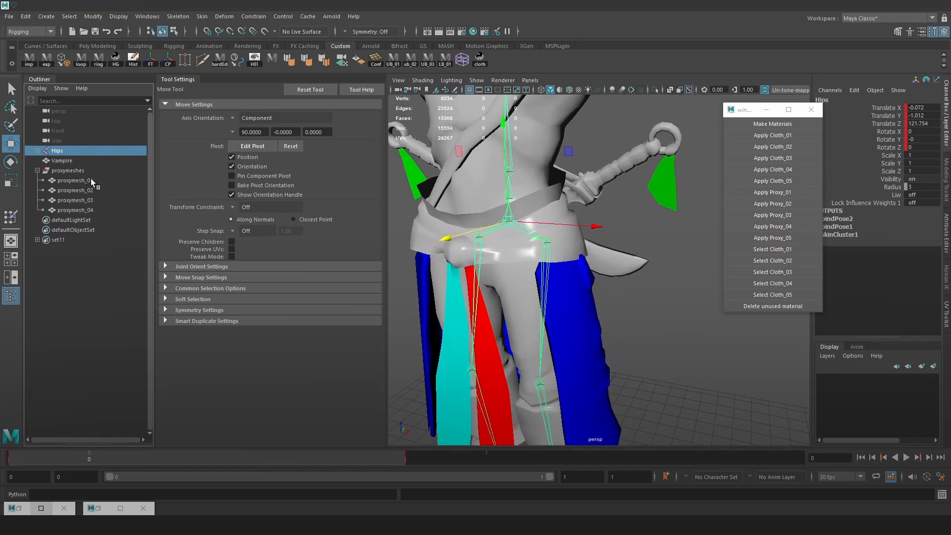
Bind proxymesh_01 through proxymesh_04 to the Hips joint hierarchy with Bind Skin, using Closest in hierarchy, Classic linear skinning and 5 max influences
ctrl+click(78, 181)
ctrl+click(80, 190)
ctrl+click(79, 200)
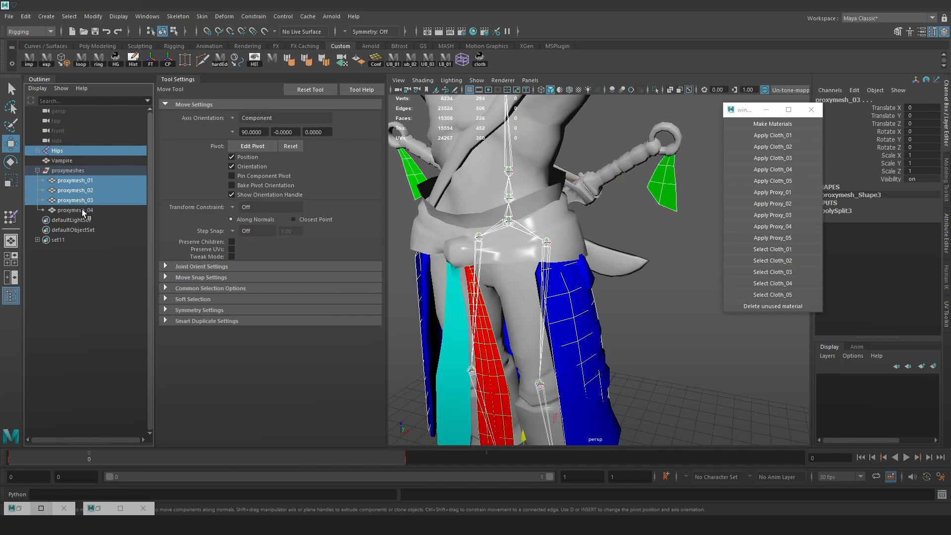
ctrl+click(82, 209)
click(202, 17)
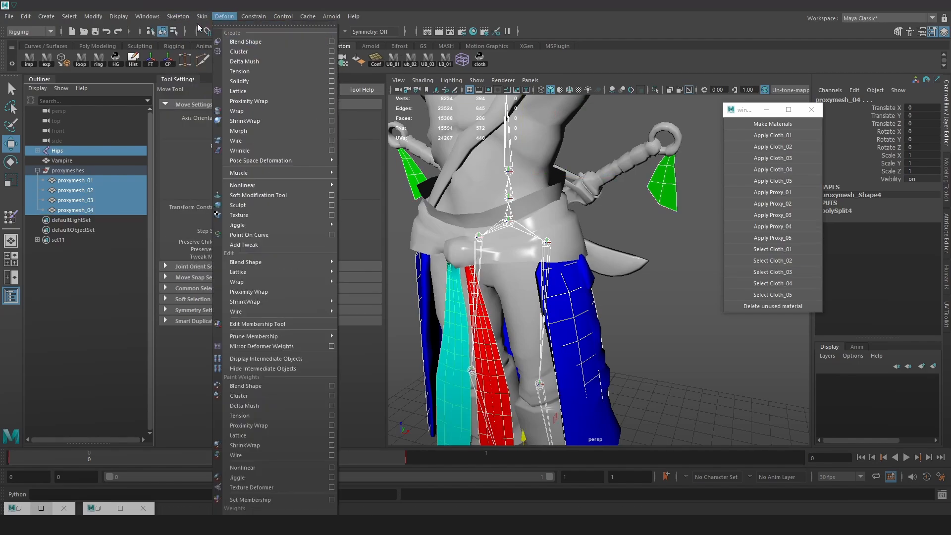
click(328, 42)
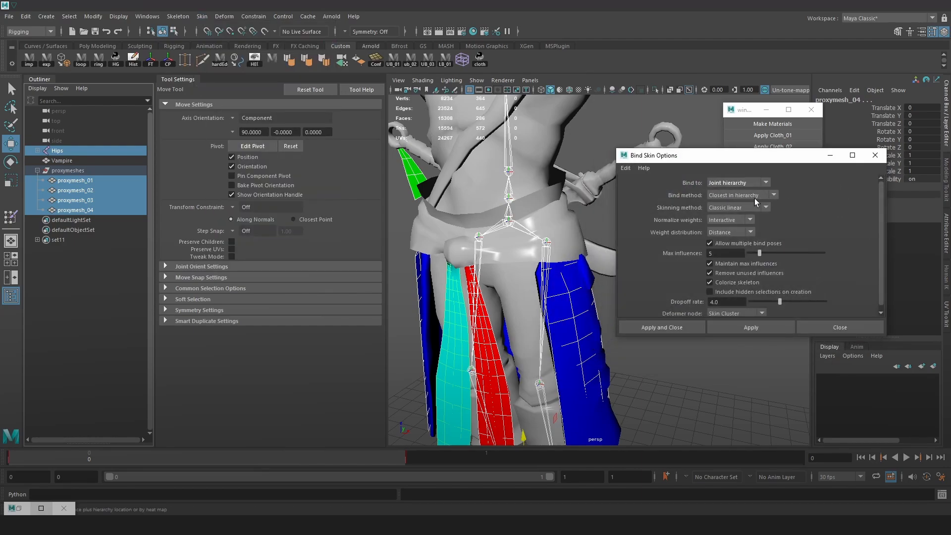
alt+right_drag(591, 204, 537, 155)
alt+middle_drag(569, 159, 533, 165)
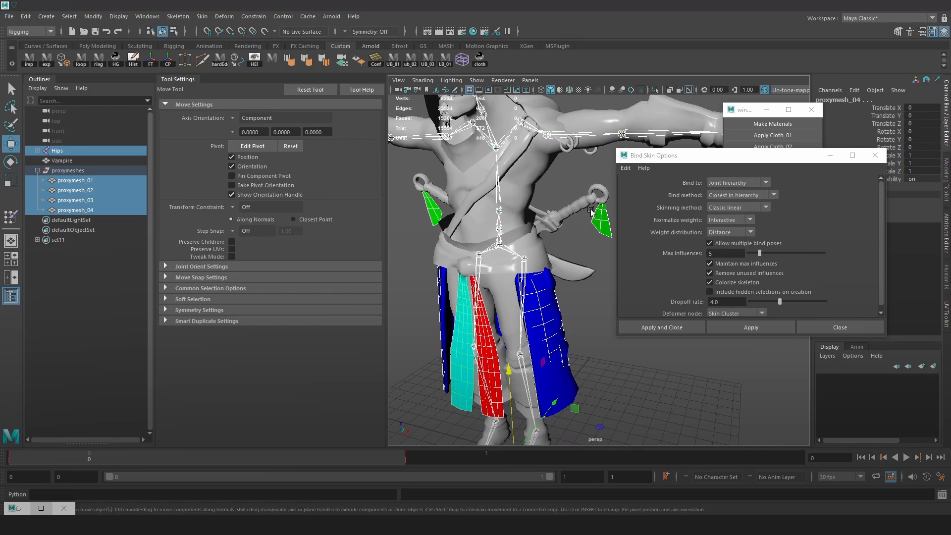
alt+middle_drag(592, 206, 596, 193)
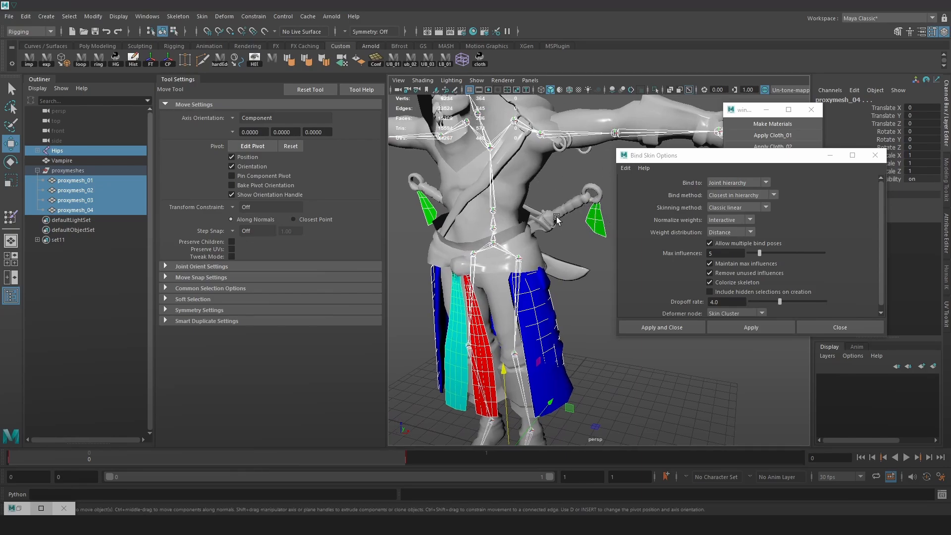
alt+right_drag(544, 240, 612, 281)
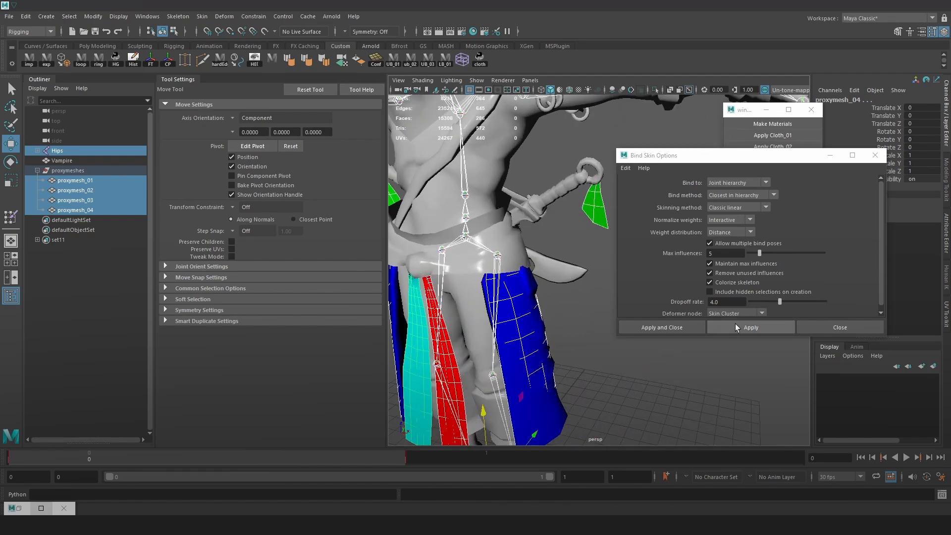
click(747, 328)
click(875, 156)
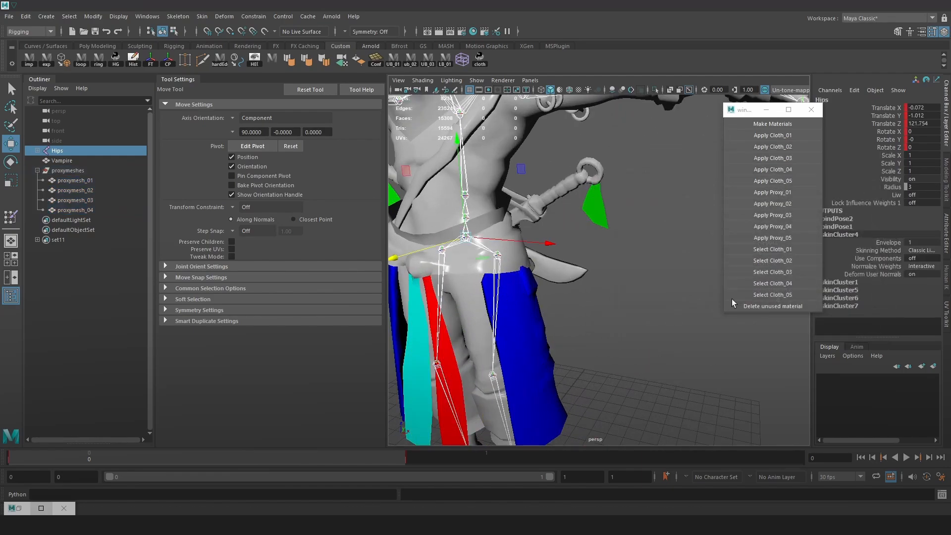
Move the Hips joint to test that the bound proxy meshes travel with the character, and undo the move
alt+right_drag(663, 276, 590, 248)
alt+drag(625, 250, 600, 246)
alt+right_drag(600, 247, 622, 254)
drag(435, 265, 573, 318)
key(ctrl+z)
alt+right_drag(573, 318, 596, 312)
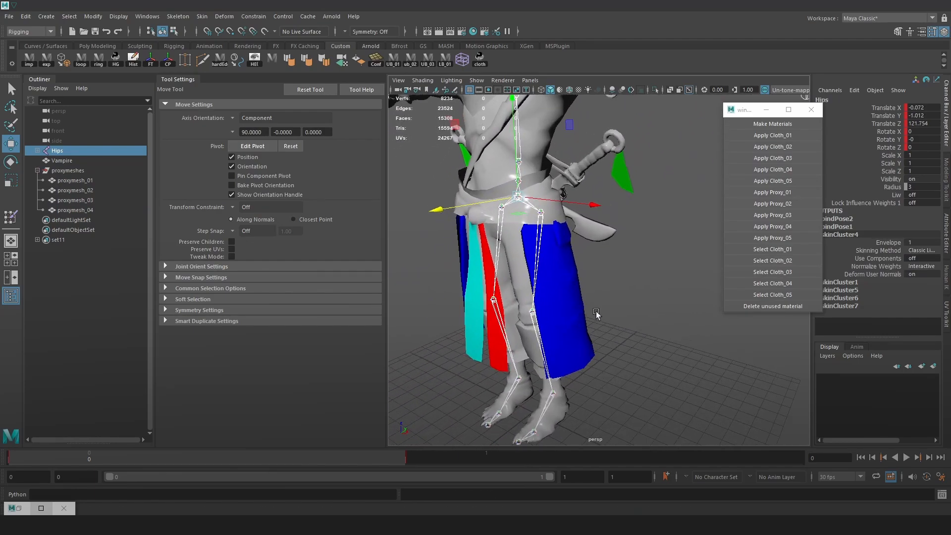
Pull the LeftLeg joint outward to test how the skirt and strip proxies deform, undo the move and clear the selection
alt+drag(596, 312, 644, 347)
click(531, 312)
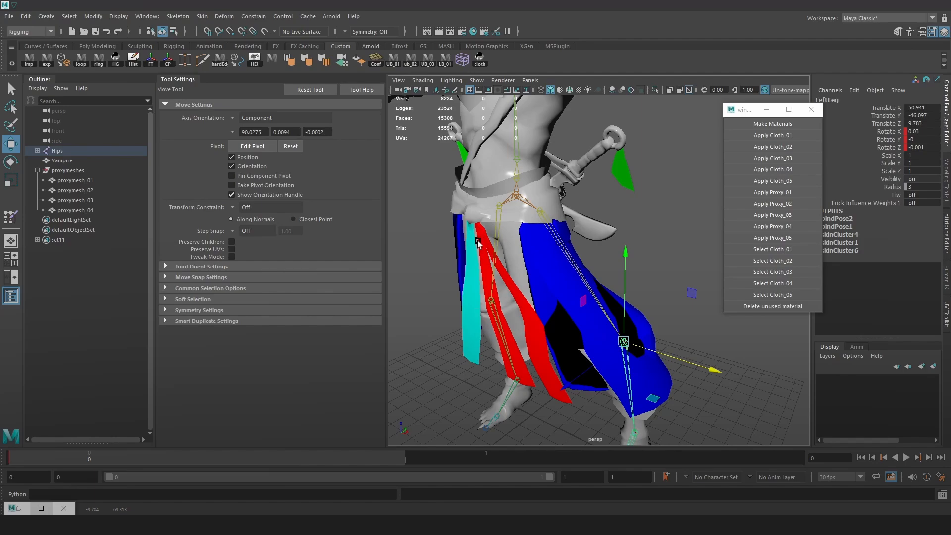
alt+drag(586, 338, 628, 319)
key(ctrl+z)
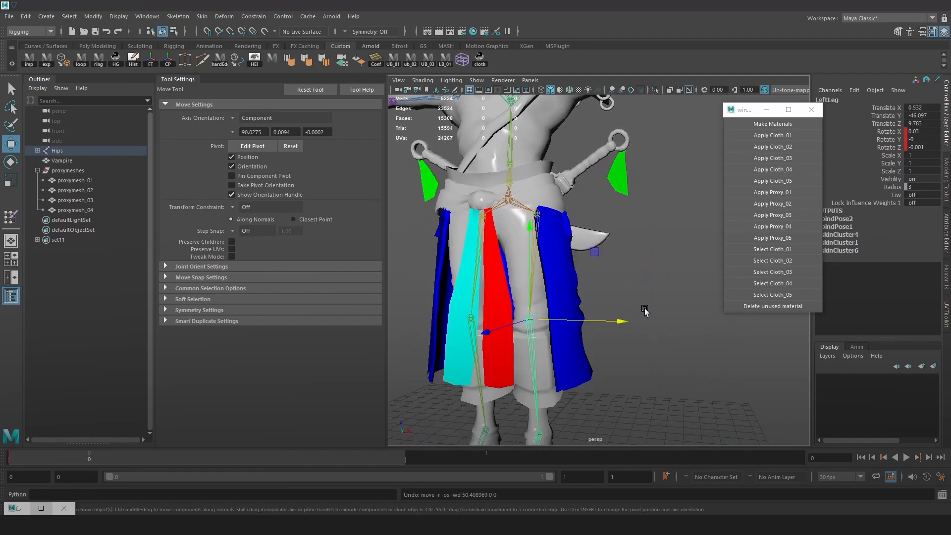
click(644, 311)
alt+right_drag(644, 310, 686, 332)
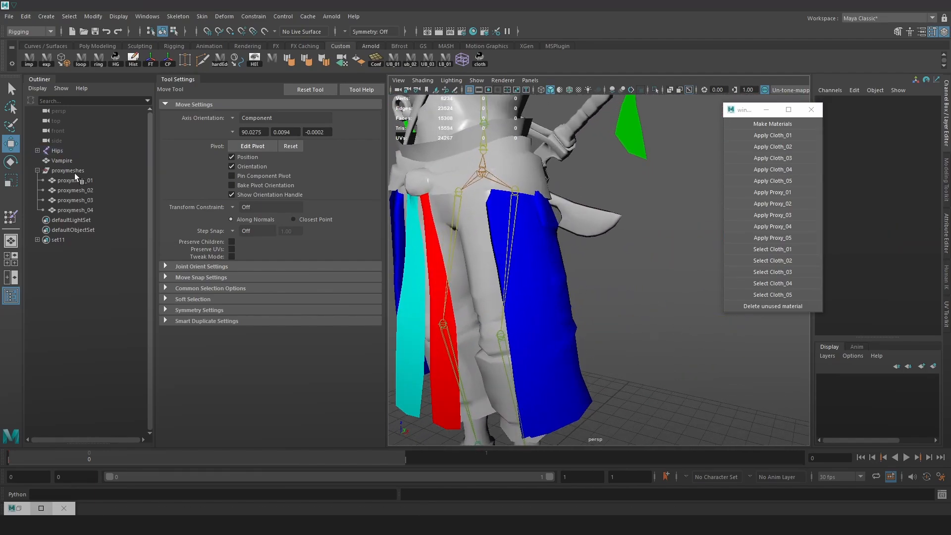
Copy the skin weights from the Vampire mesh to proxymesh_01 using Closest point on surface and One to one influence association
click(62, 161)
key(f)
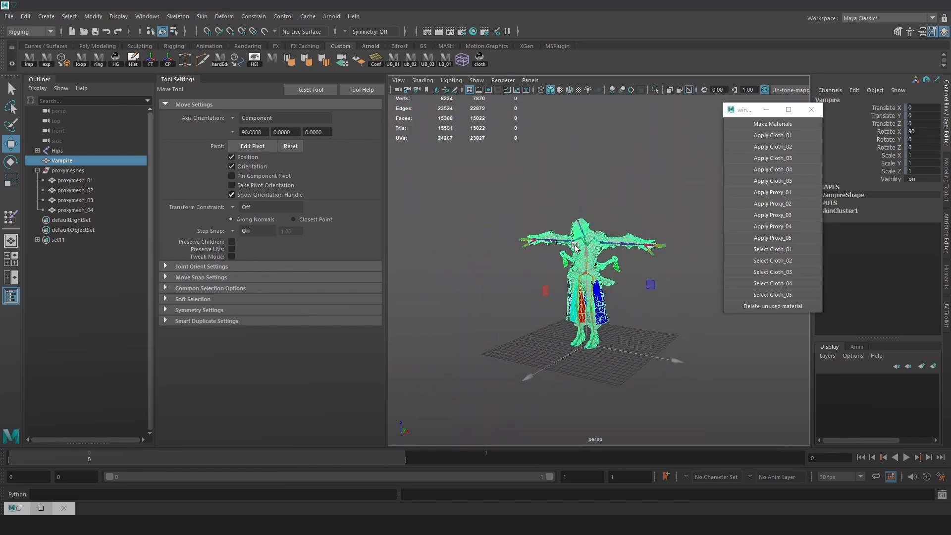
alt+right_drag(575, 246, 655, 287)
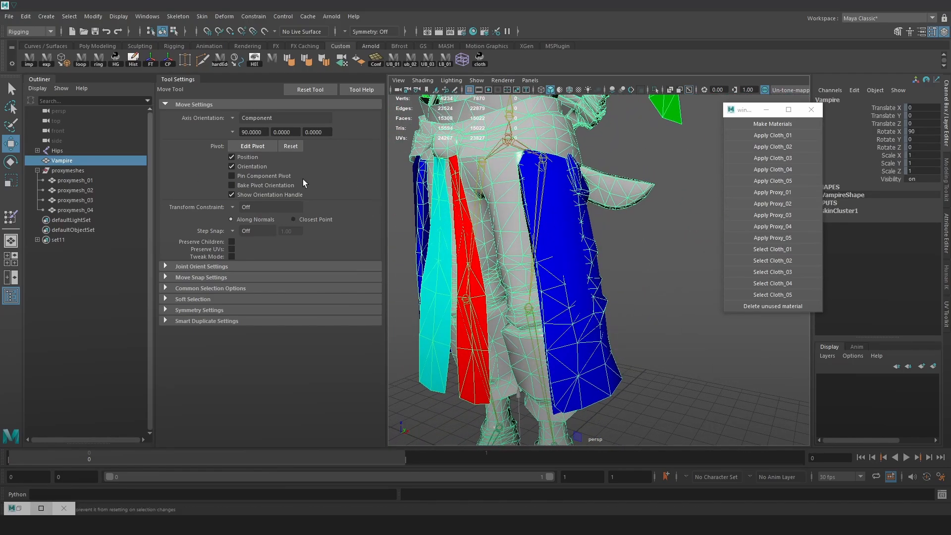
ctrl+click(76, 181)
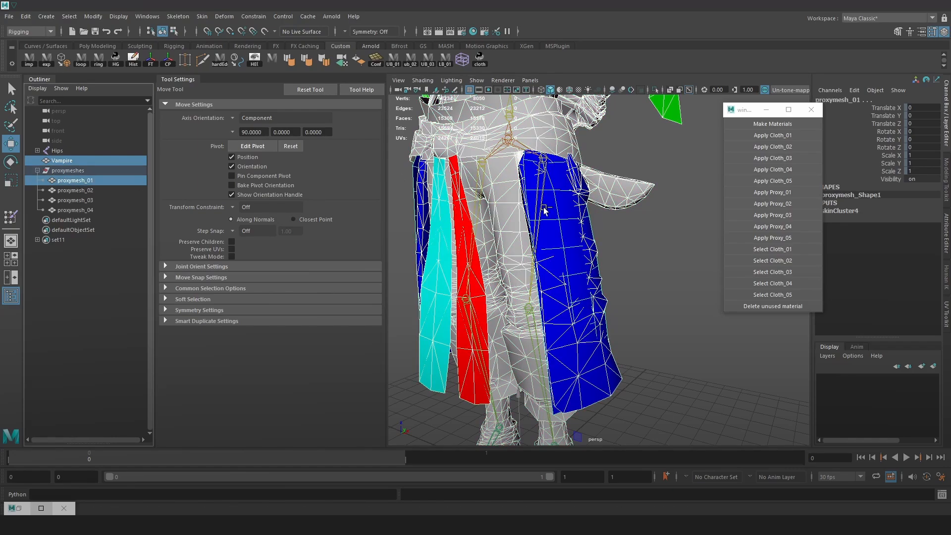
click(201, 16)
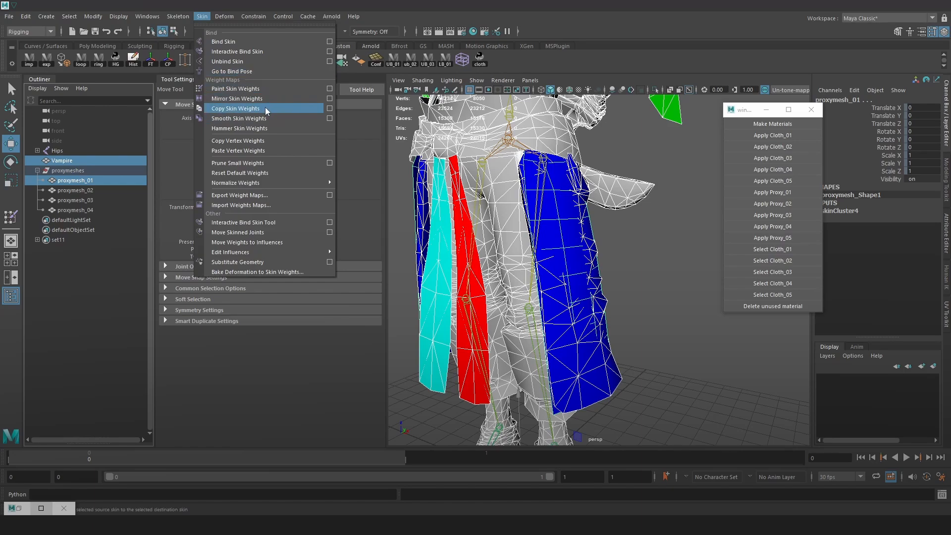
click(330, 108)
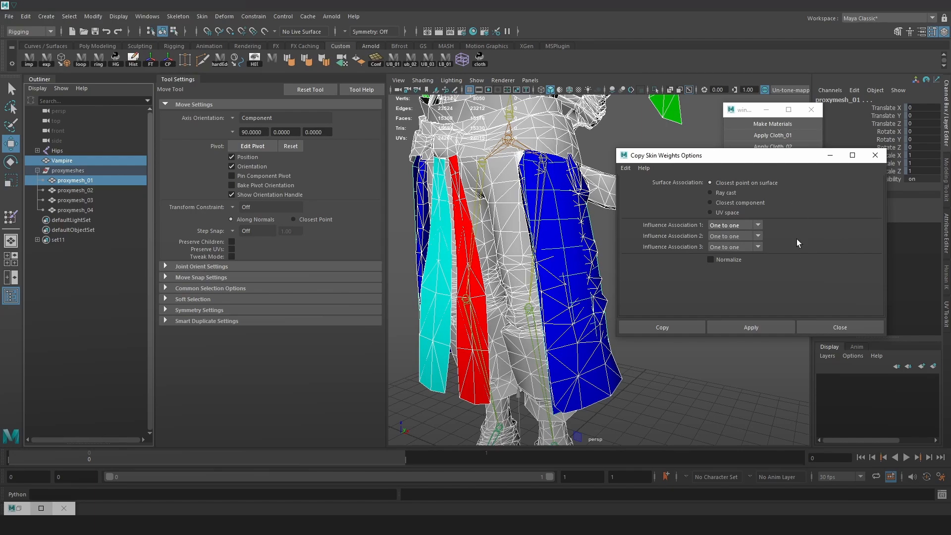
click(749, 328)
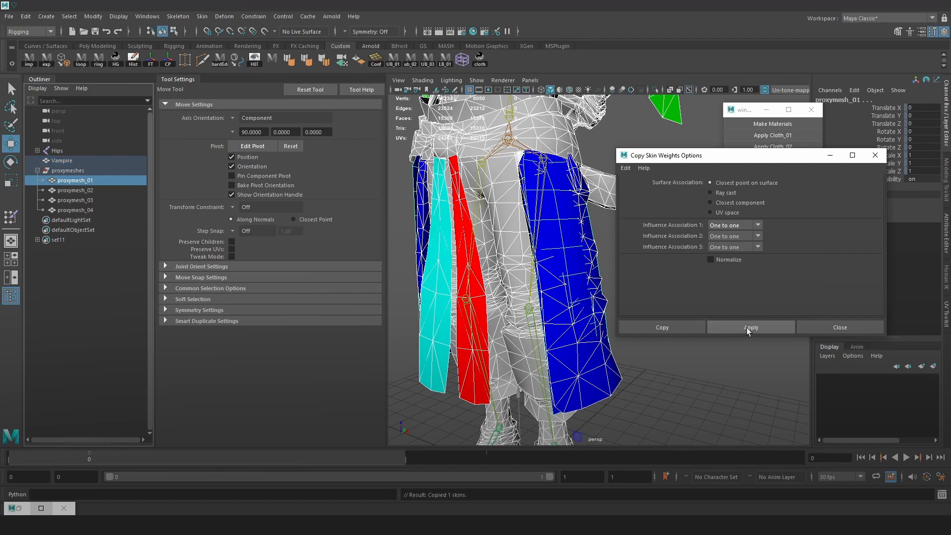
Copy the Vampire mesh's skin weights to proxymesh_02, proxymesh_03 and proxymesh_04, one mesh at a time, with the same settings
click(62, 162)
ctrl+click(74, 190)
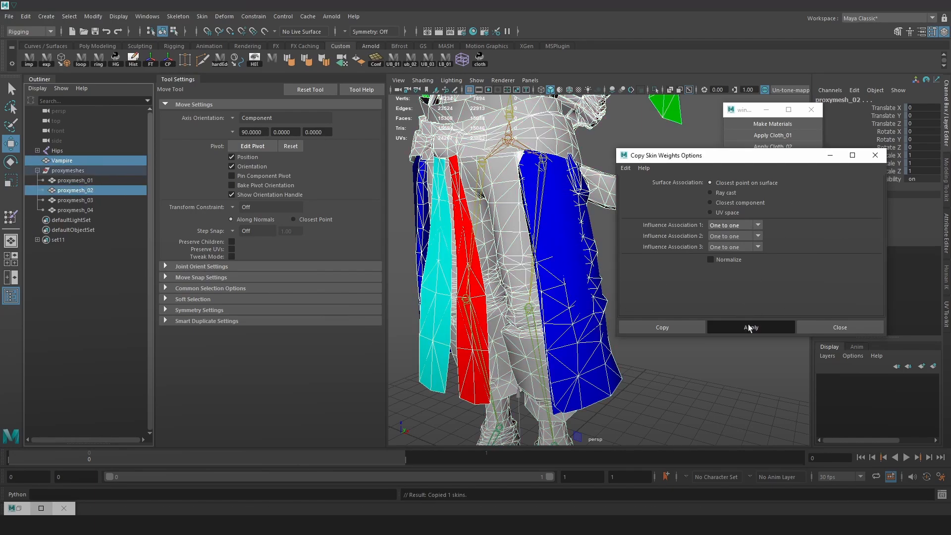
click(79, 162)
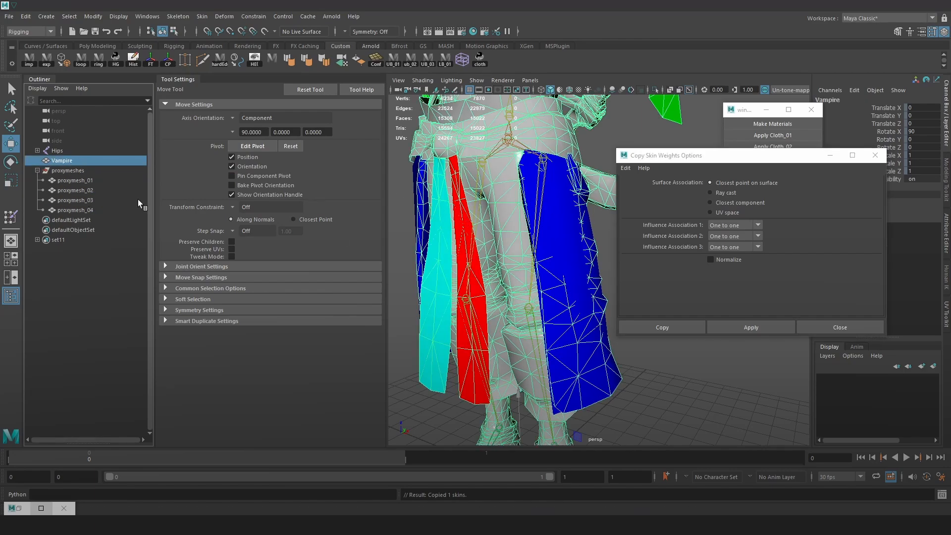
ctrl+click(104, 201)
click(751, 327)
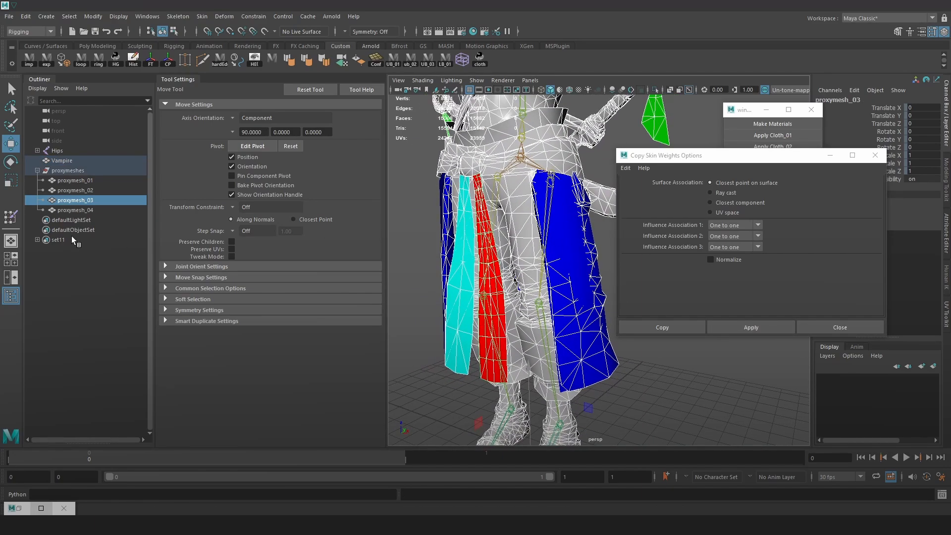
click(70, 163)
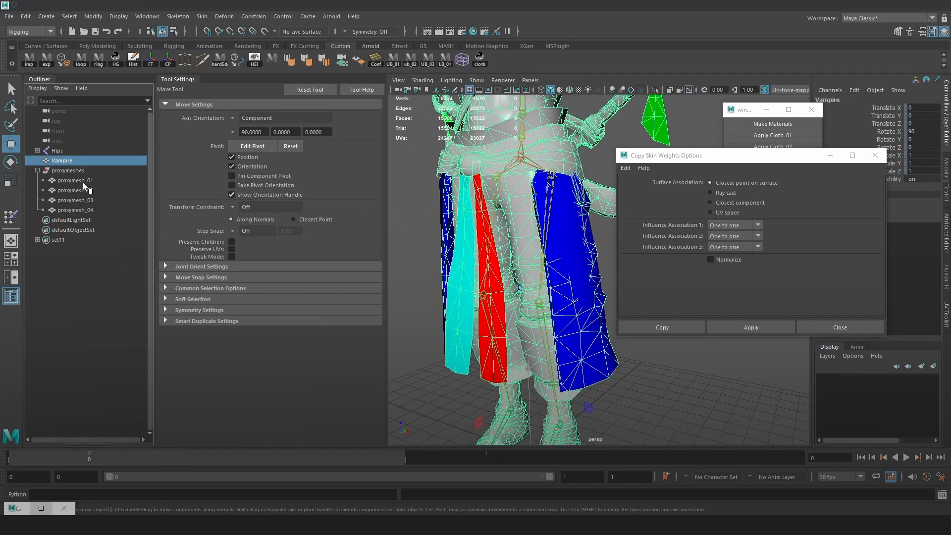
ctrl+click(95, 207)
click(767, 330)
Pull the LeftLeg joint outward to check the copied weights on the skirt and red strip proxies, and undo the test
scroll(590, 343, down, 4)
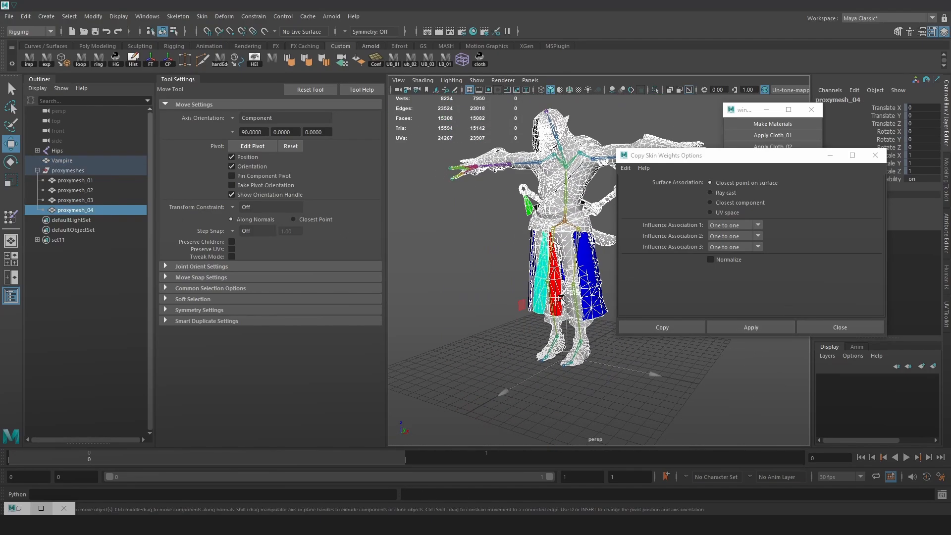
click(565, 290)
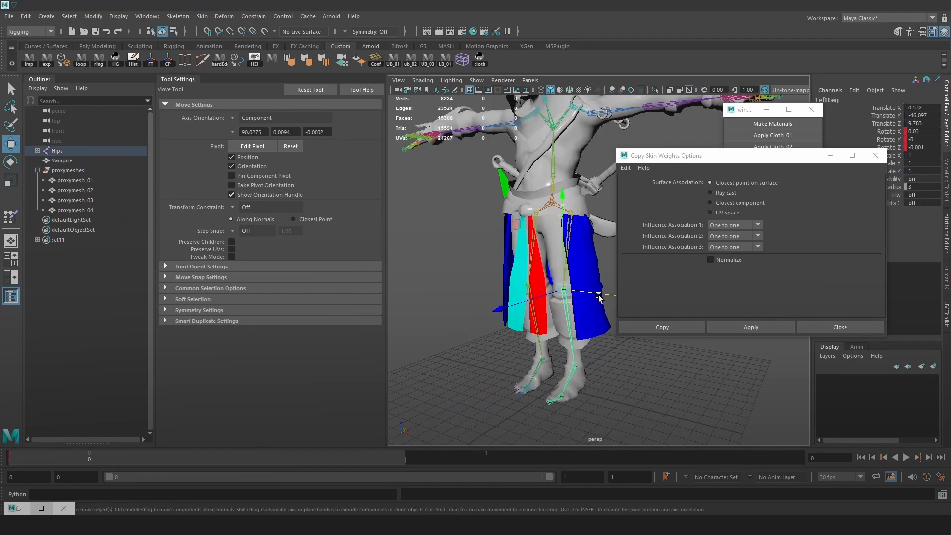
drag(598, 296, 751, 356)
click(101, 192)
click(96, 199)
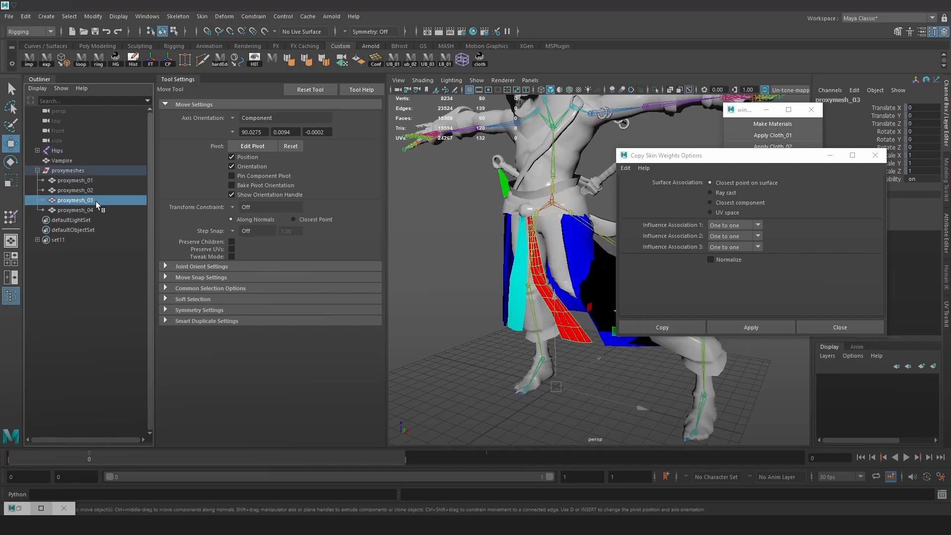
alt+middle_drag(583, 338, 544, 323)
alt+drag(547, 327, 589, 322)
key(ctrl+z)
key(ctrl+z)
key(ctrl+z)
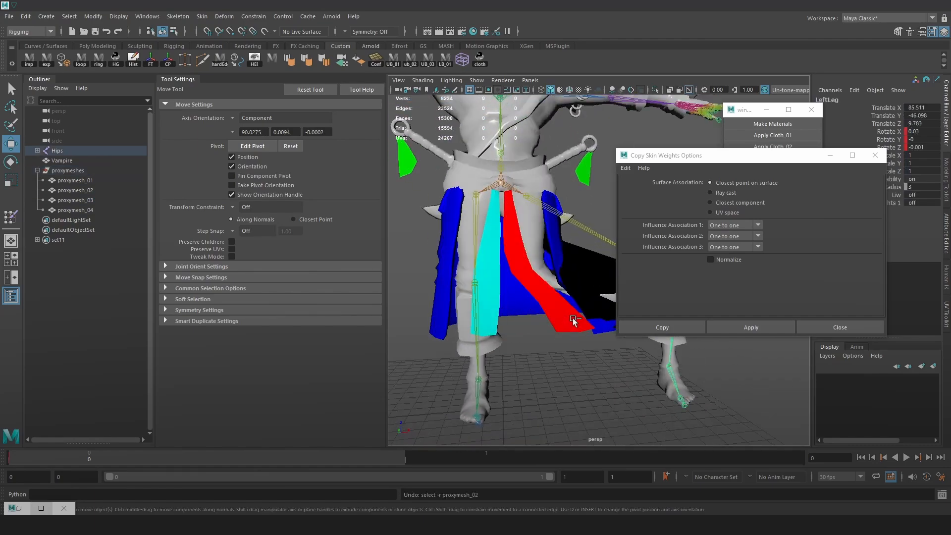
Close the Copy Skin Weights options and select the Hips skeleton, the Vampire mesh and the proxymeshes group together
click(874, 155)
alt+drag(678, 257, 575, 225)
scroll(573, 223, down, 3)
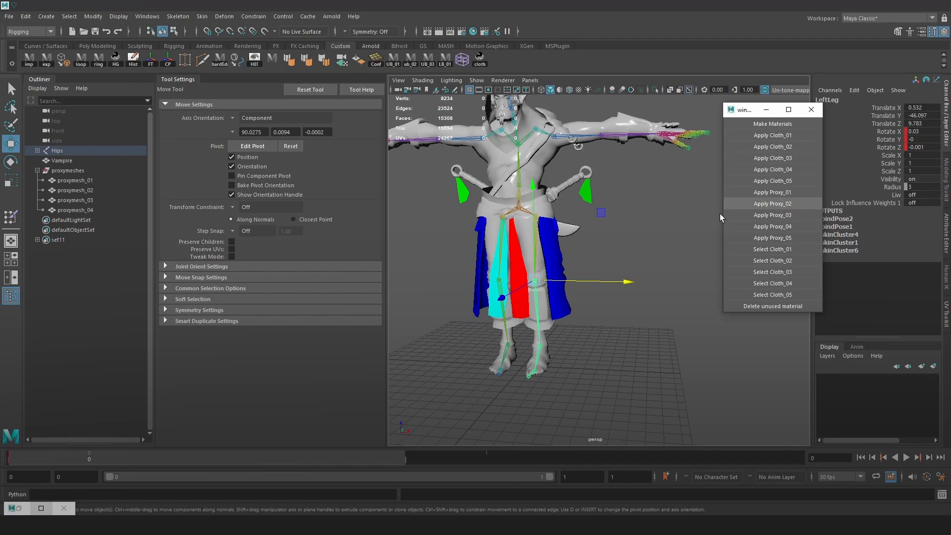
scroll(649, 202, up, 4)
drag(57, 150, 67, 171)
key(f)
scroll(486, 200, up, 4)
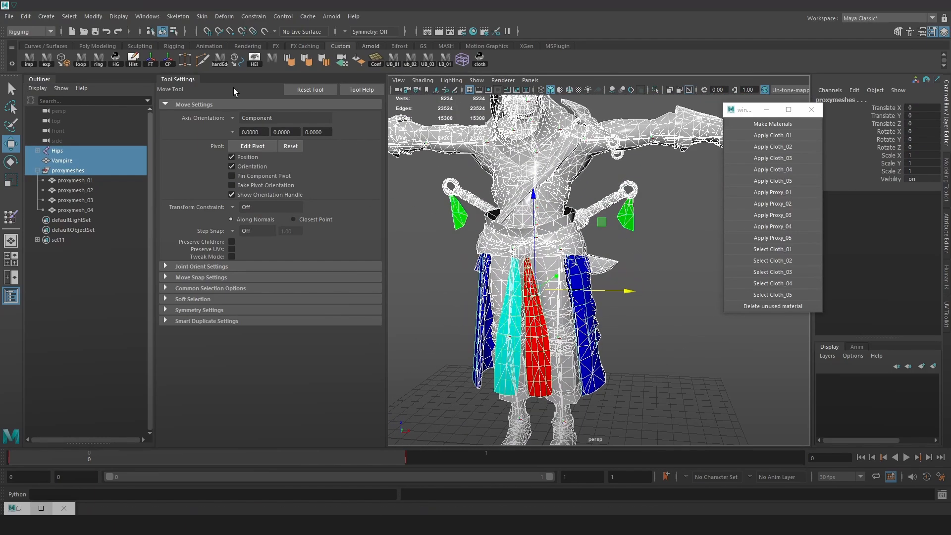
Export the selected skeleton, body and proxy meshes as FBX, overwriting Vampire_final.fbx in the Cloth_sim folder
click(8, 16)
click(58, 146)
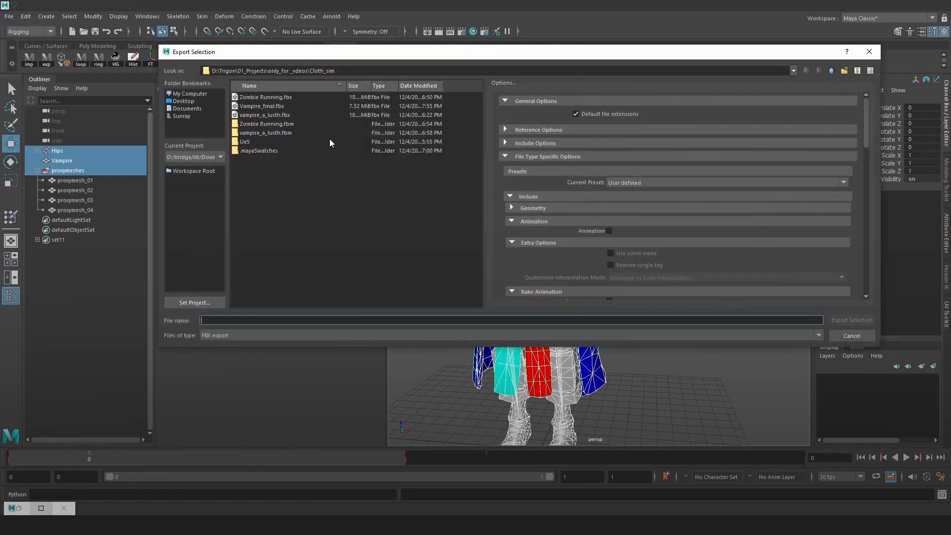
double_click(271, 106)
click(499, 214)
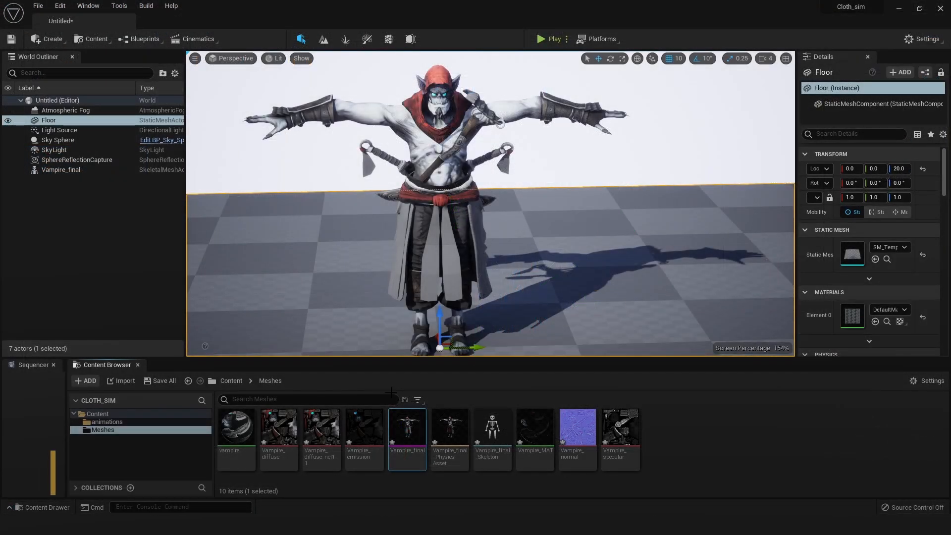
Switch to Unreal Engine and reimport the Vampire_final skeletal mesh in the Meshes folder from its source file
right_click(413, 411)
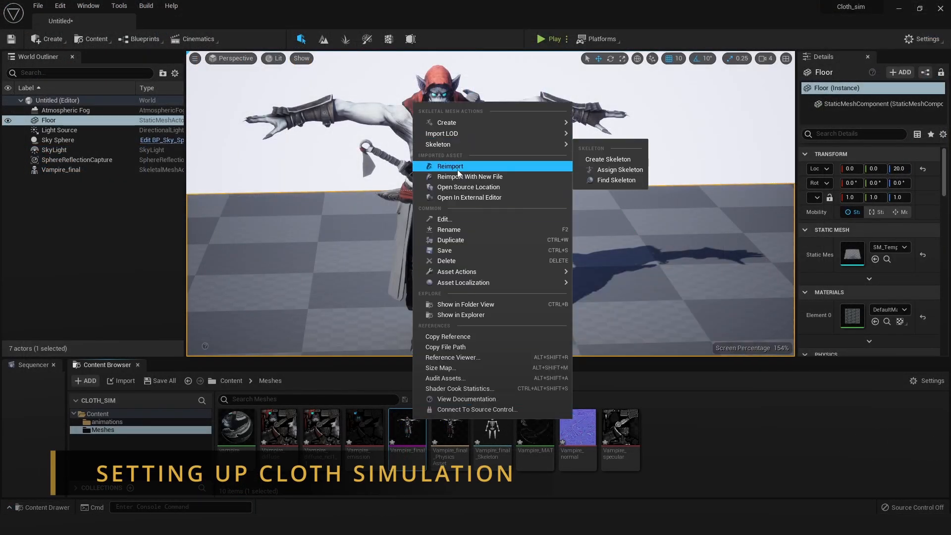
click(478, 163)
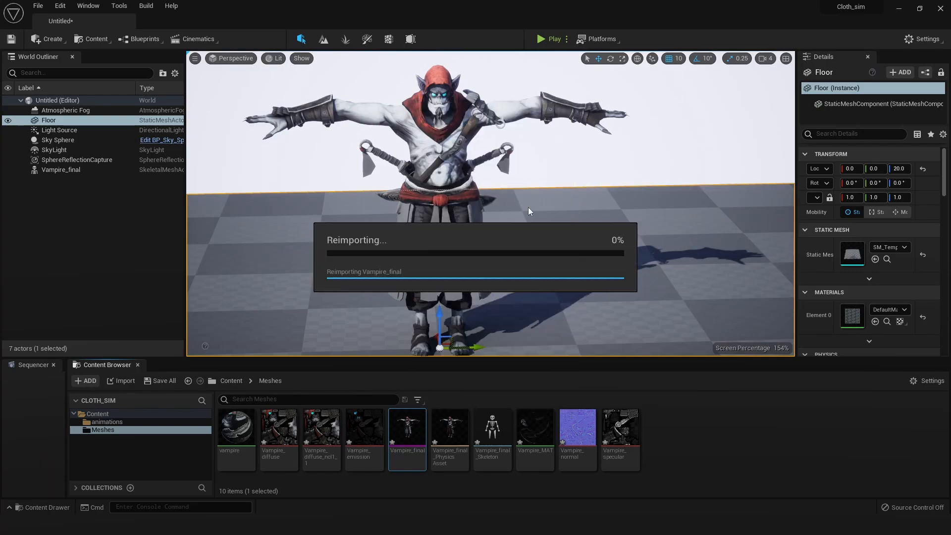
Examine the reimported vampire in the level from the side, checking the proxy meshes around the skirt and belt
alt+drag(532, 228, 482, 225)
alt+right_drag(532, 228, 594, 228)
alt+middle_drag(470, 214, 510, 178)
alt+drag(522, 200, 522, 153)
alt+middle_drag(522, 201, 512, 298)
alt+drag(469, 170, 549, 170)
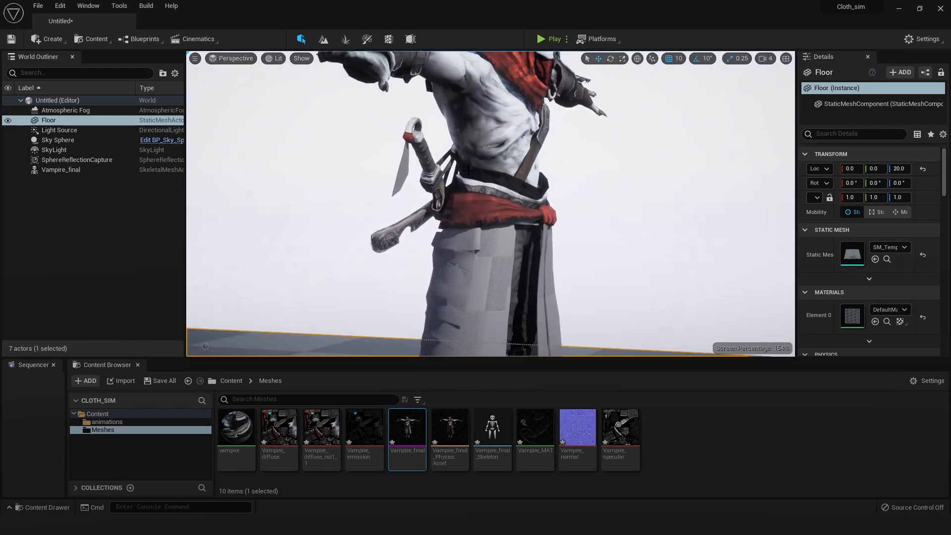
scroll(547, 293, down, 5)
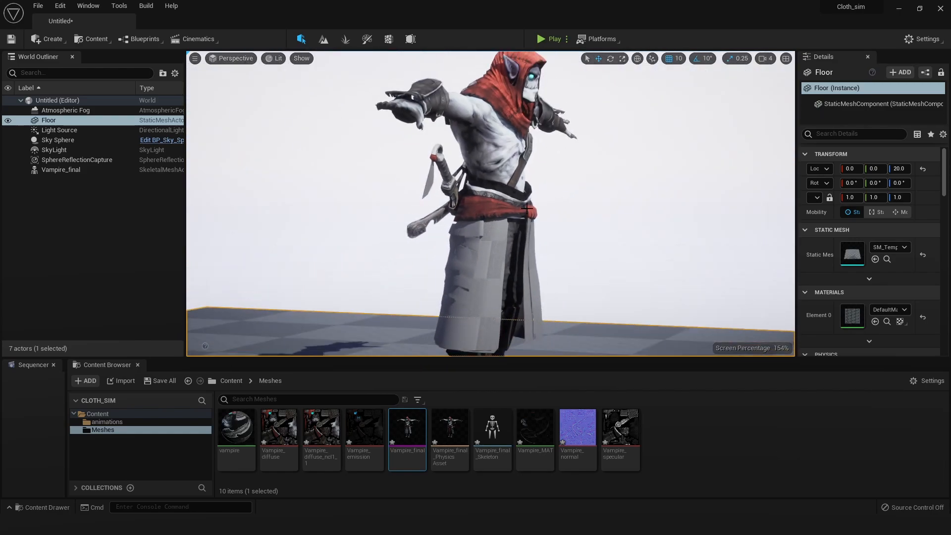
scroll(562, 238, up, 3)
scroll(565, 242, down, 1)
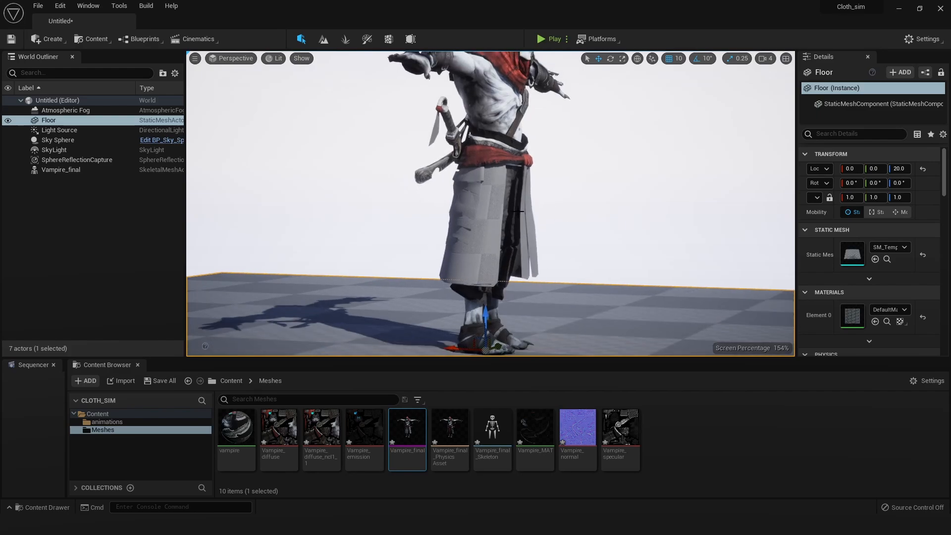
alt+drag(413, 190, 384, 196)
Open the Vampire_final skeletal mesh from the Meshes folder in its asset editor
click(408, 425)
double_click(408, 425)
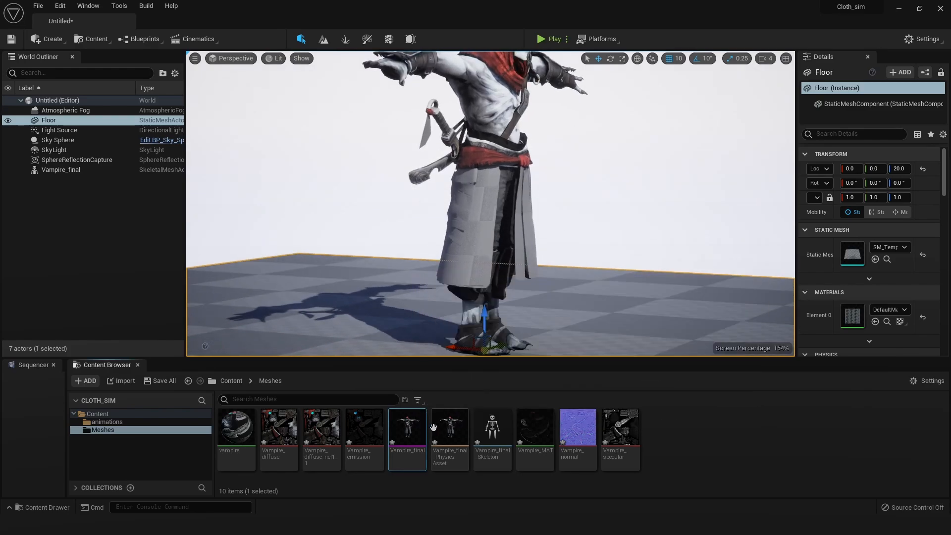
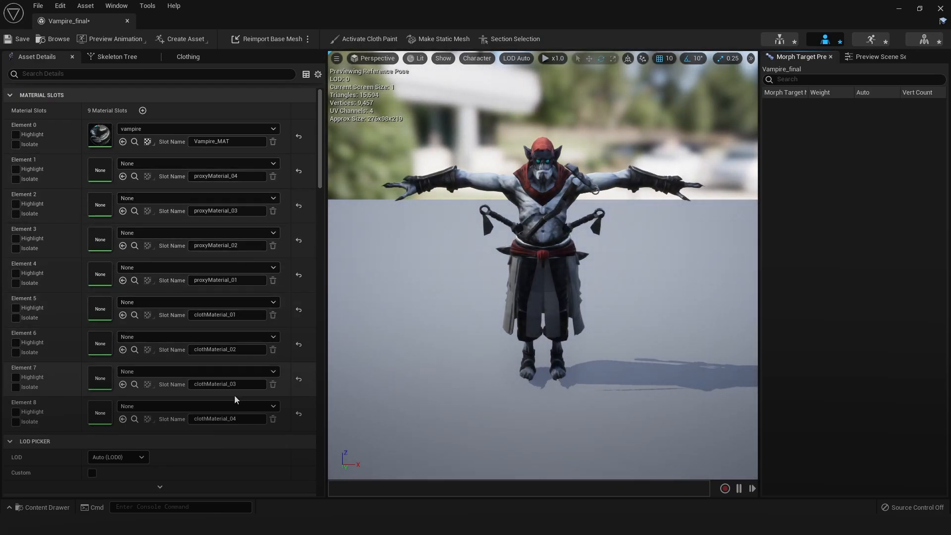
Assign the vampire material to the clothMaterial_01, clothMaterial_02, clothMaterial_03 and clothMaterial_04 slots
click(224, 302)
click(171, 165)
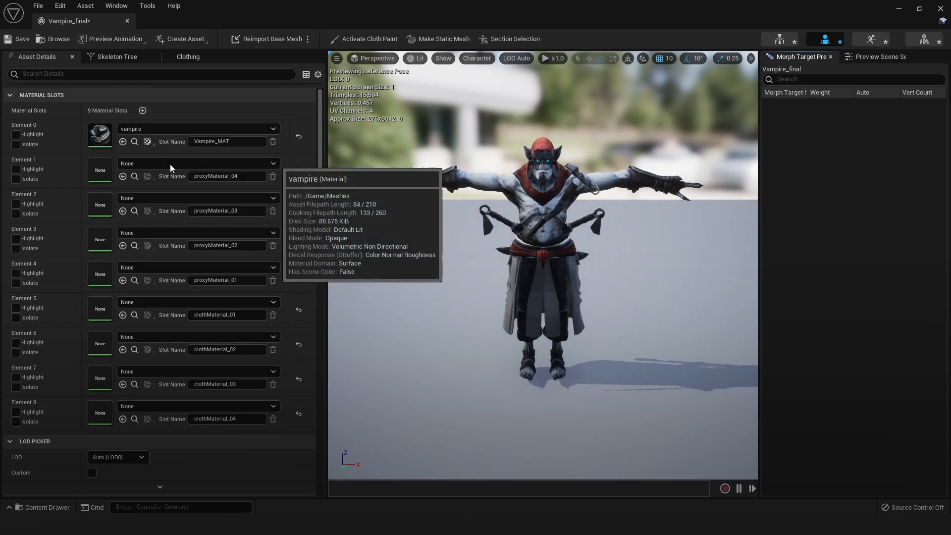
click(171, 338)
click(162, 194)
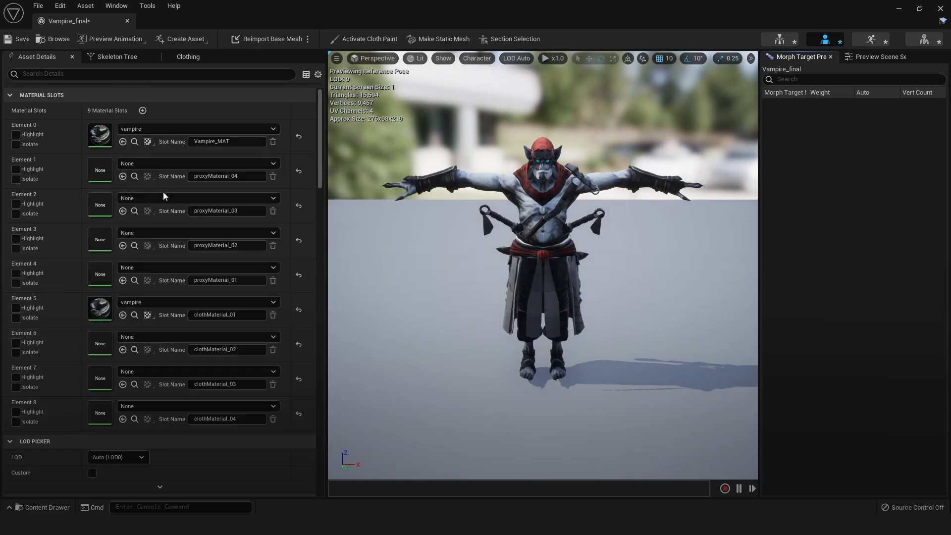
click(171, 371)
click(159, 235)
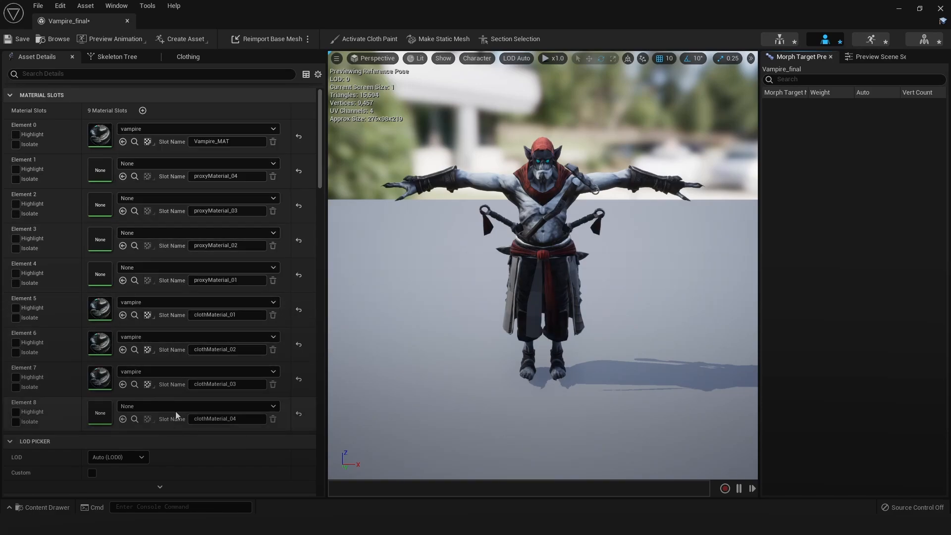
click(176, 406)
click(163, 265)
Examine the textured cloth and the untextured proxy meshes around the vampire's skirt from the front and side
scroll(551, 260, up, 7)
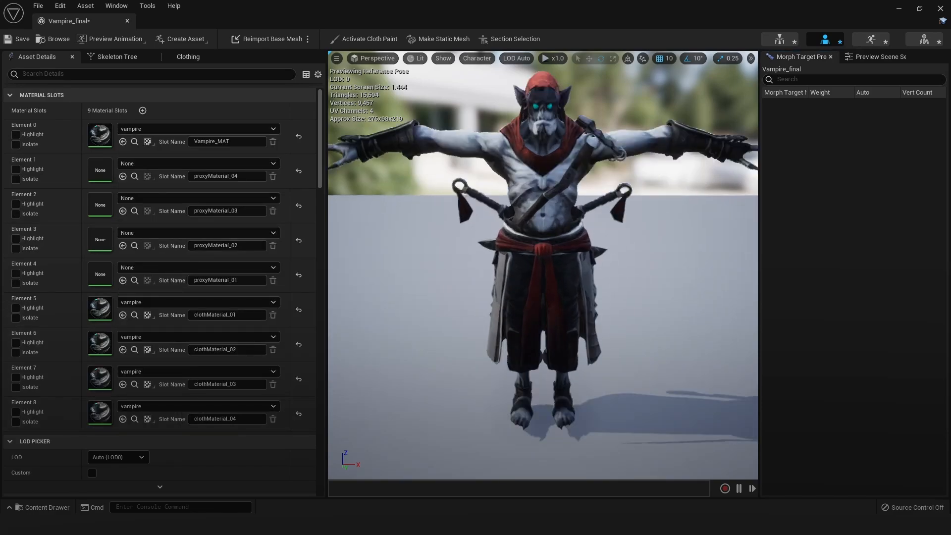
alt+drag(552, 260, 341, 267)
alt+drag(476, 229, 376, 223)
scroll(507, 270, down, 5)
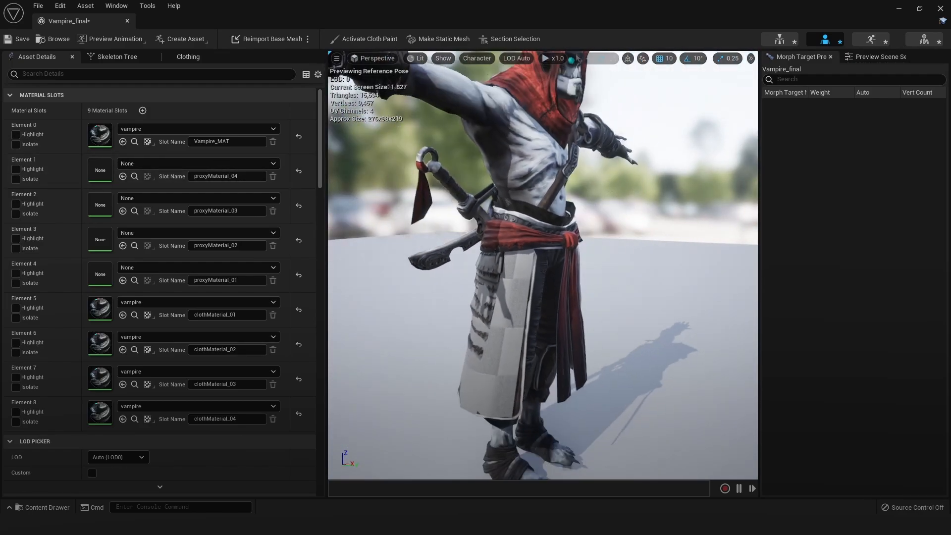
alt+drag(507, 270, 486, 276)
scroll(491, 278, up, 2)
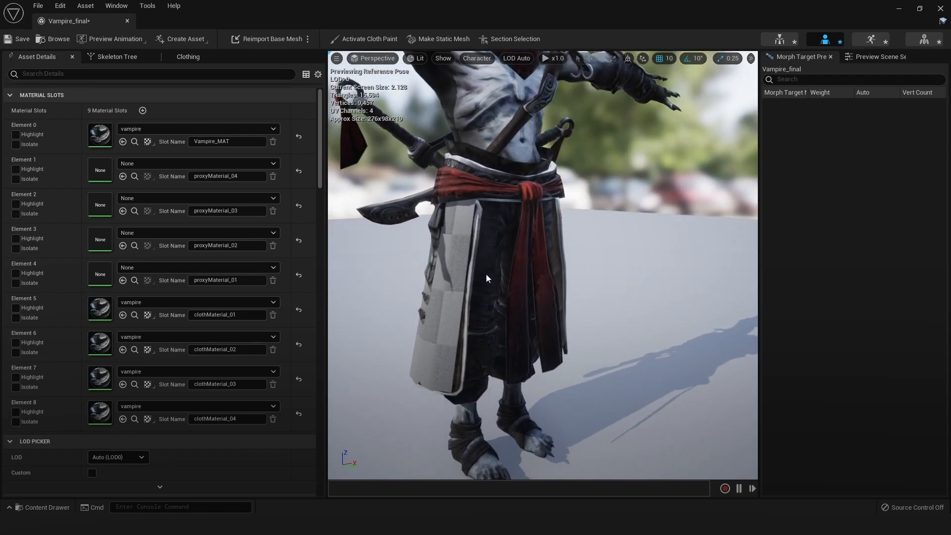
Bring up the clothing data and cloth painting properties of the skeletal mesh
click(117, 5)
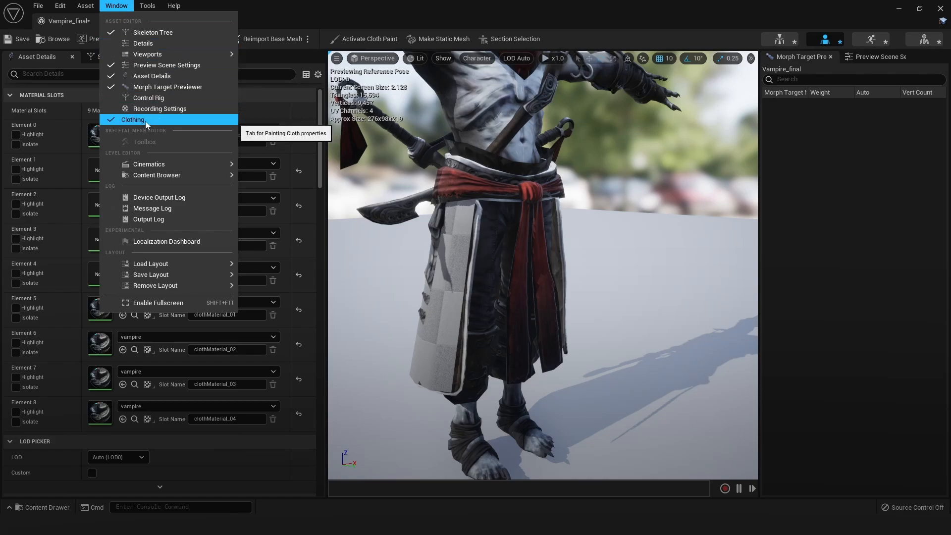
click(141, 120)
click(114, 6)
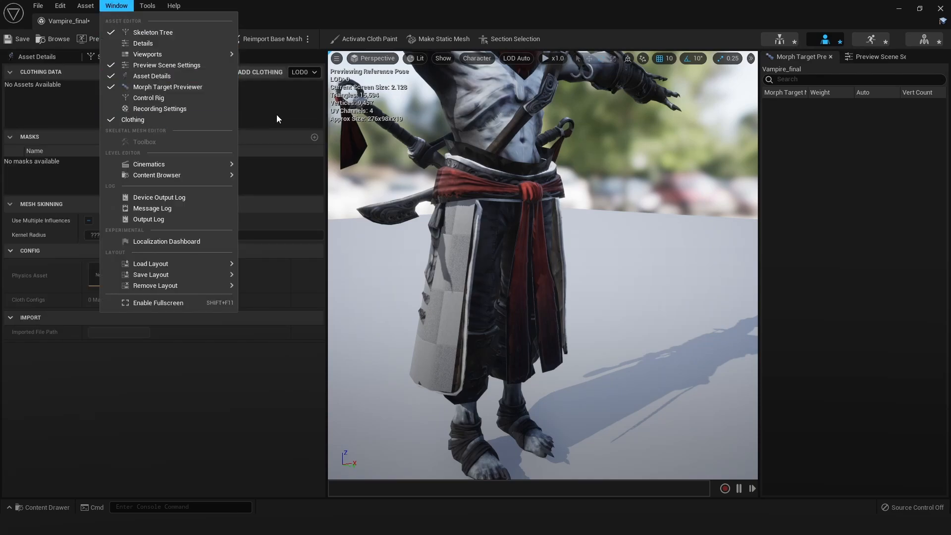
click(289, 114)
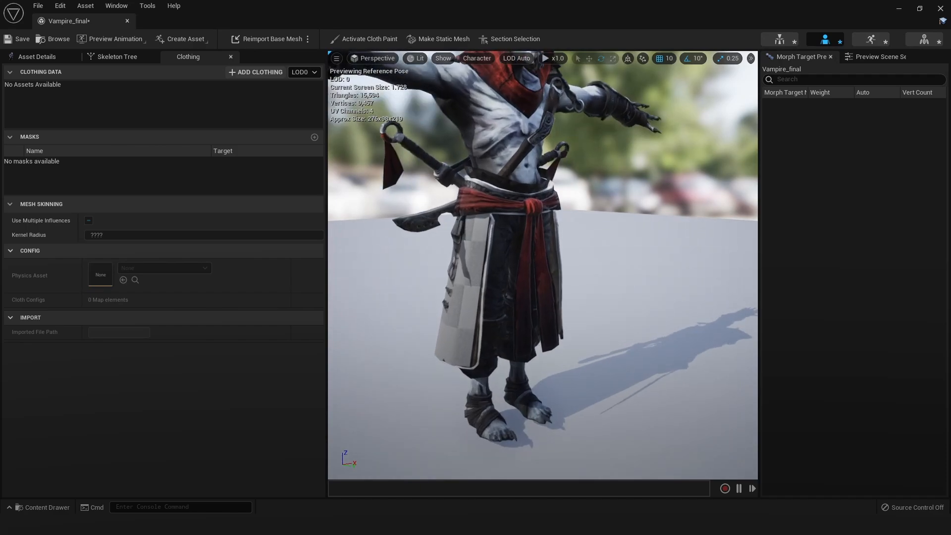
Isolate the proxyMaterial_01 slot in the asset details and enable section selection for the skirt proxy
click(29, 59)
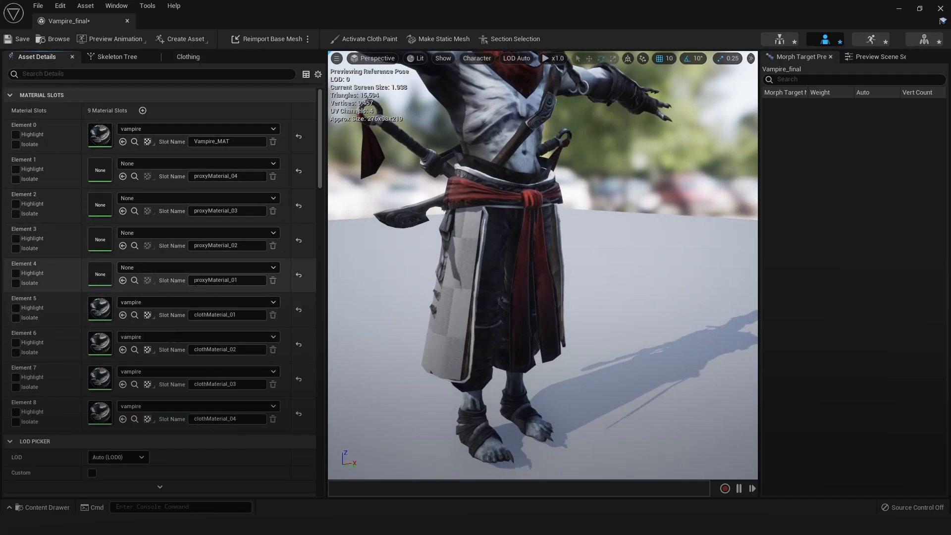
click(16, 283)
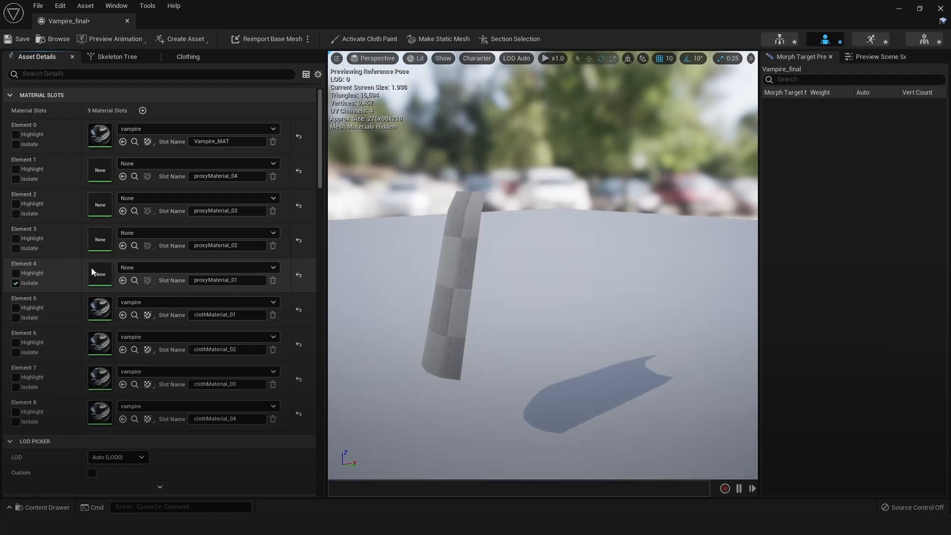
click(492, 266)
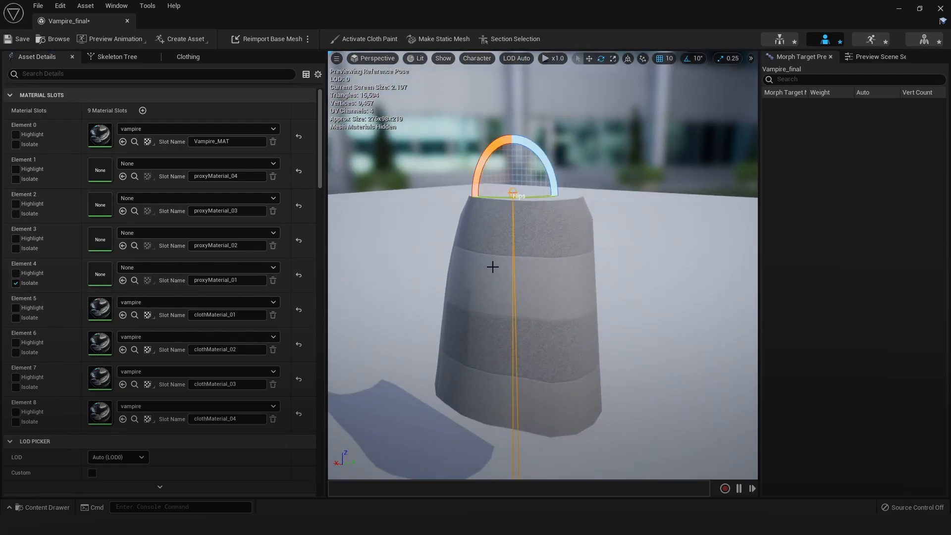
click(503, 41)
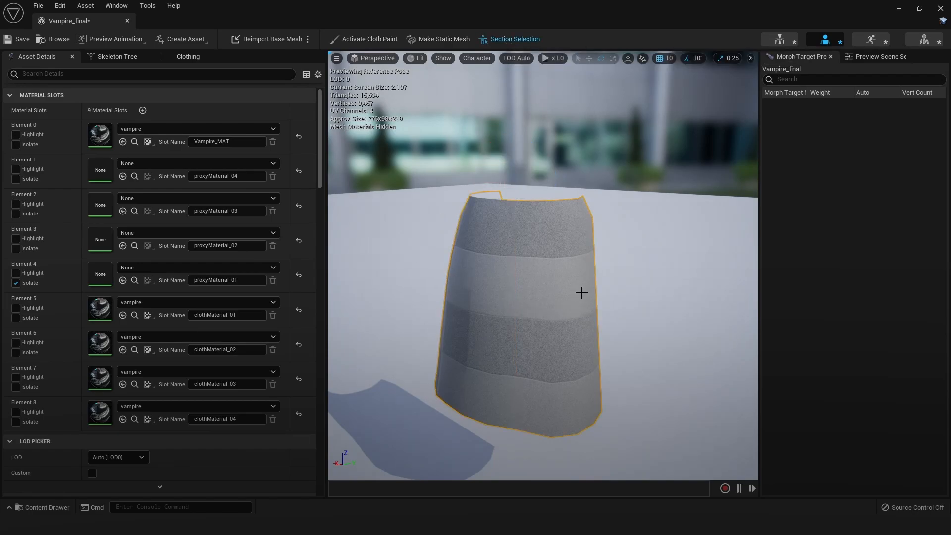
drag(582, 293, 557, 263)
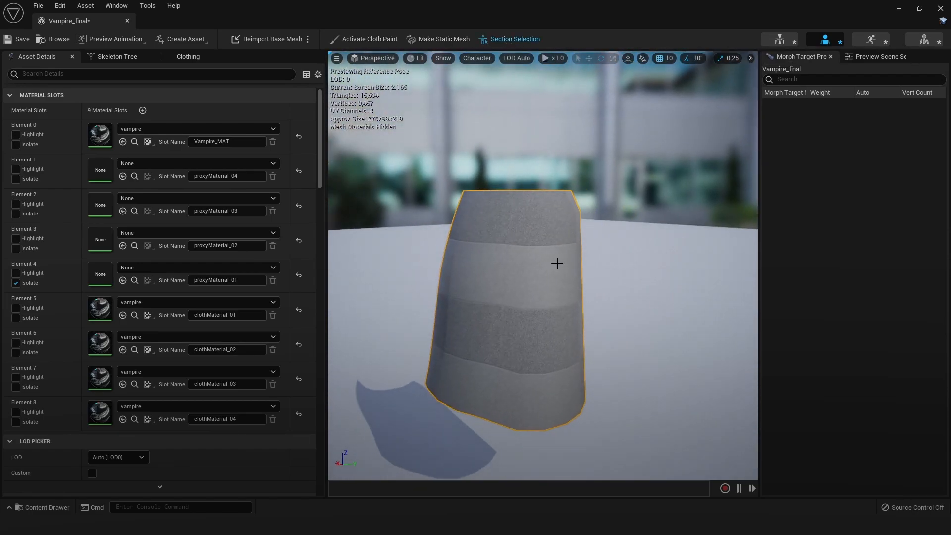
Create clothing data from the isolated section as Vampire_final_Clothing_01, using Vampire_final_PhysicsAsset and removing the section from the mesh
right_click(540, 258)
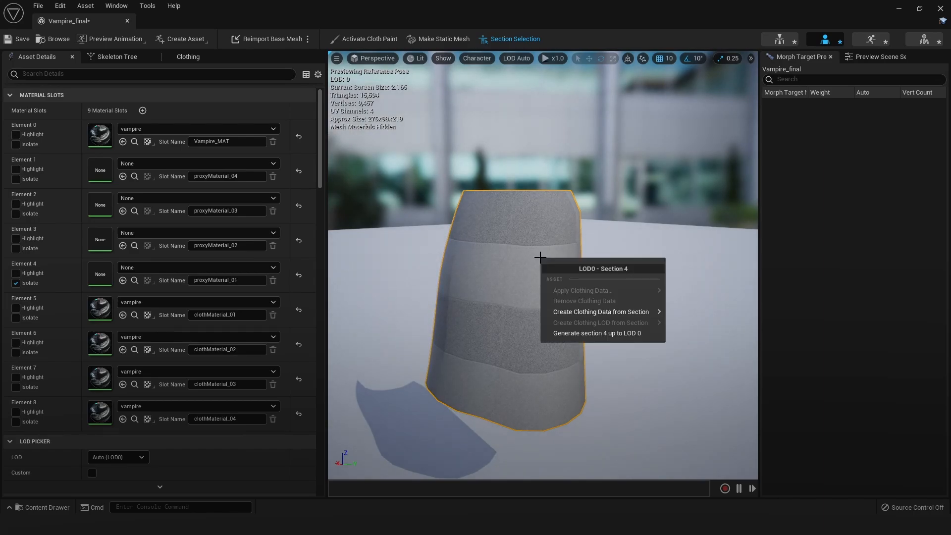
mouse_move(587, 309)
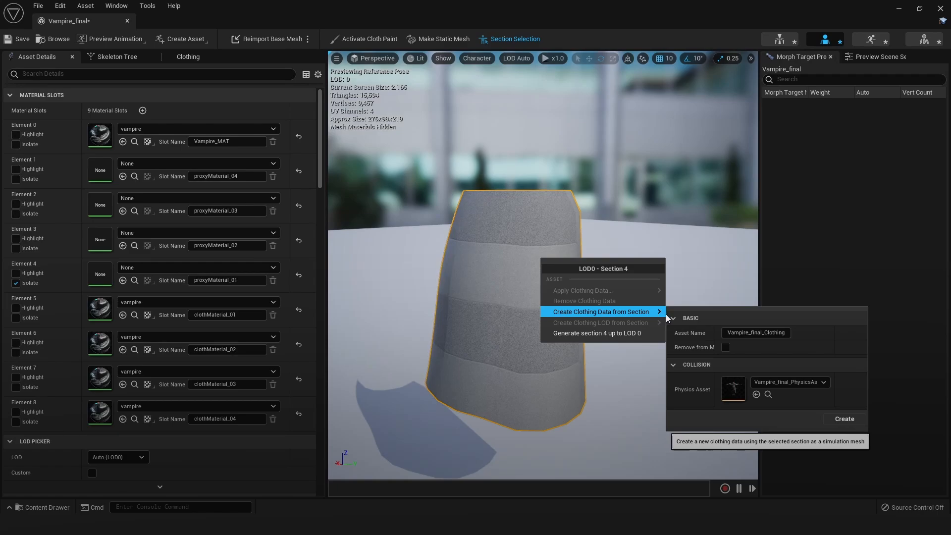
click(789, 384)
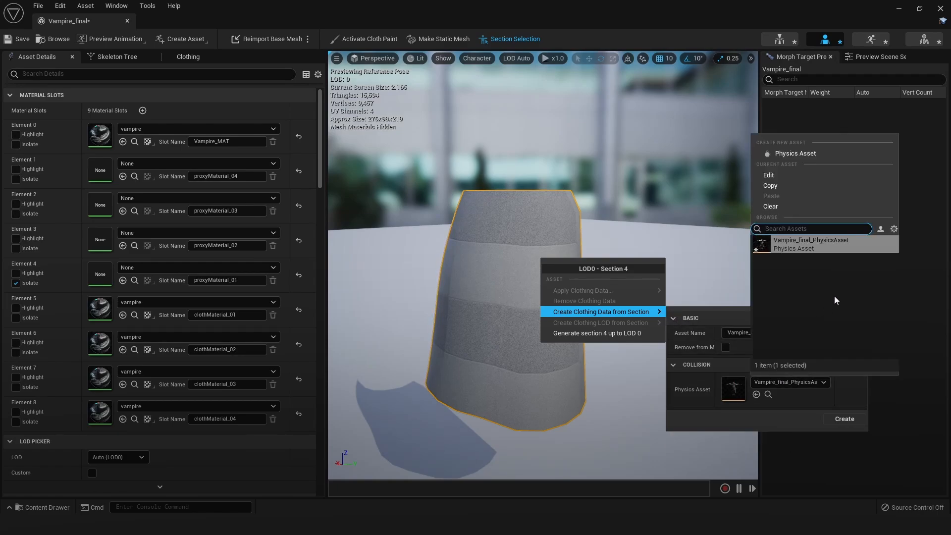
click(737, 367)
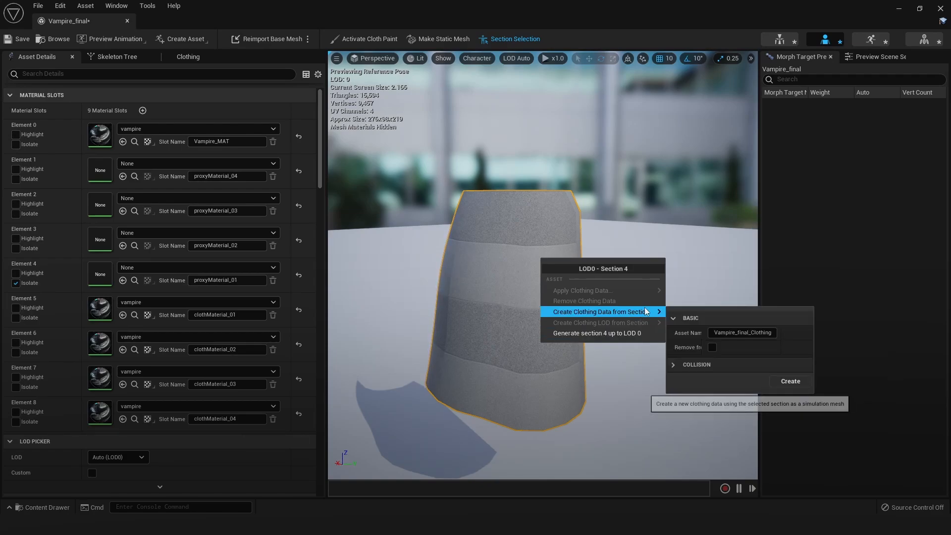
click(685, 365)
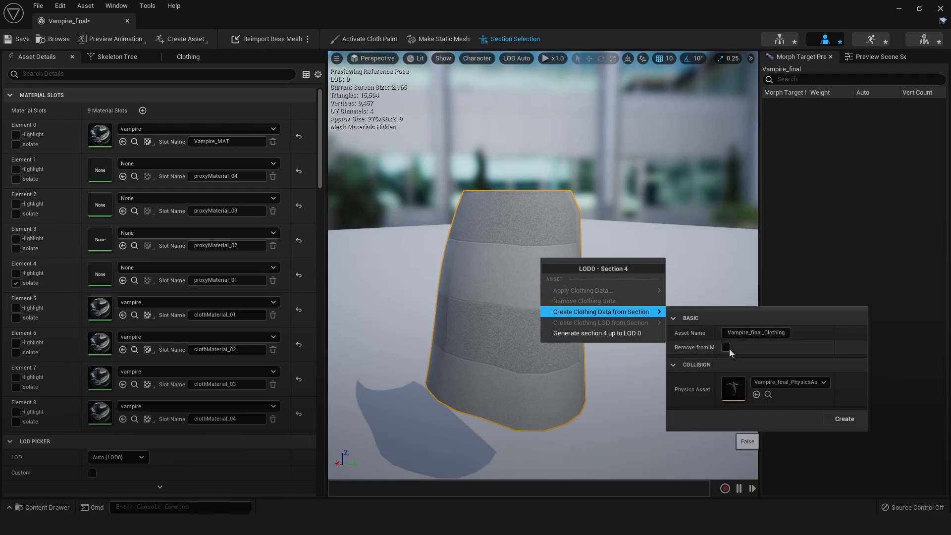
mouse_move(705, 348)
click(726, 347)
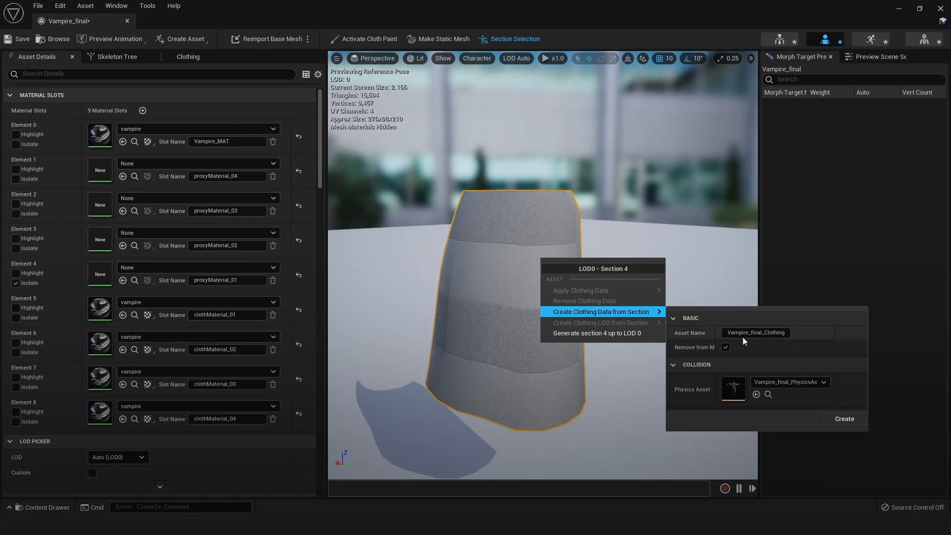
click(786, 334)
click(845, 418)
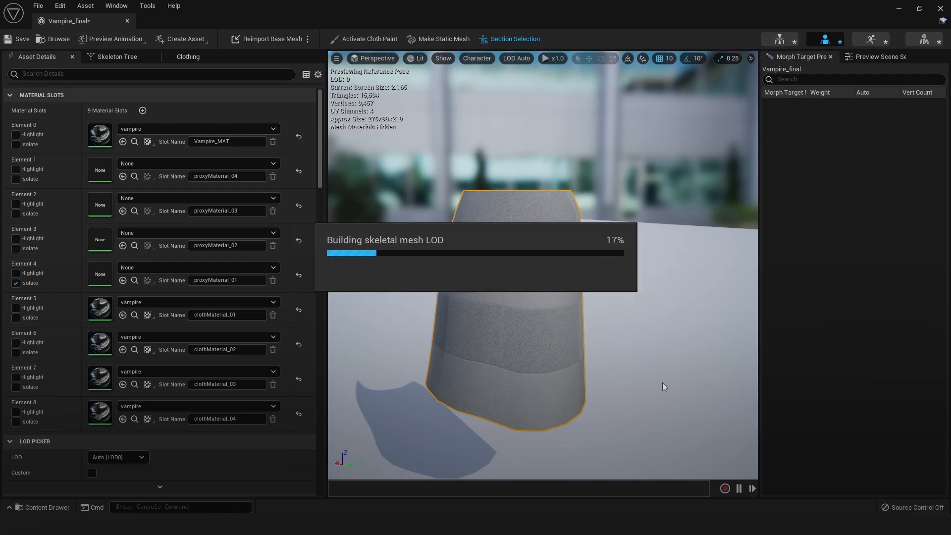
Inspect the skirt on the whole character from the front and isolate the proxyMaterial_01 slot again
alt+drag(639, 300, 413, 285)
alt+drag(613, 284, 590, 293)
scroll(615, 286, up, 3)
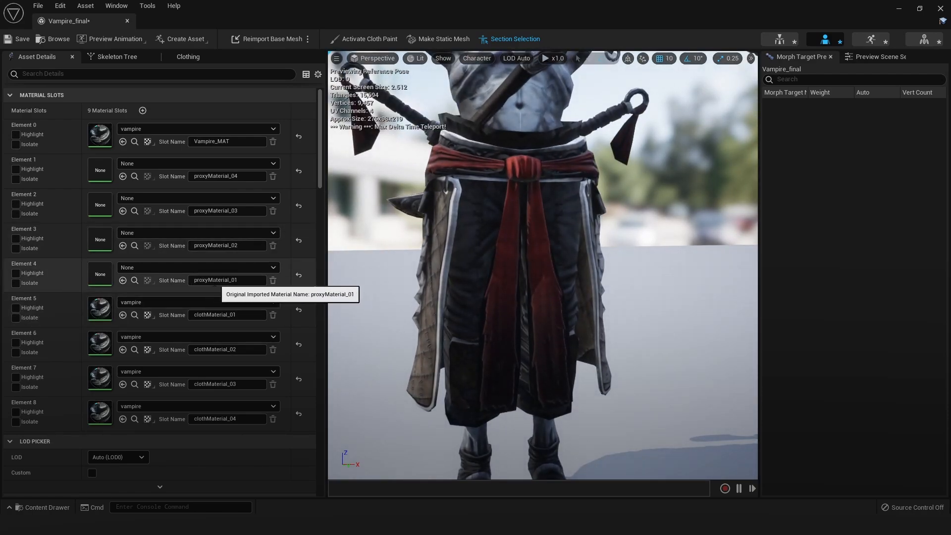
click(15, 282)
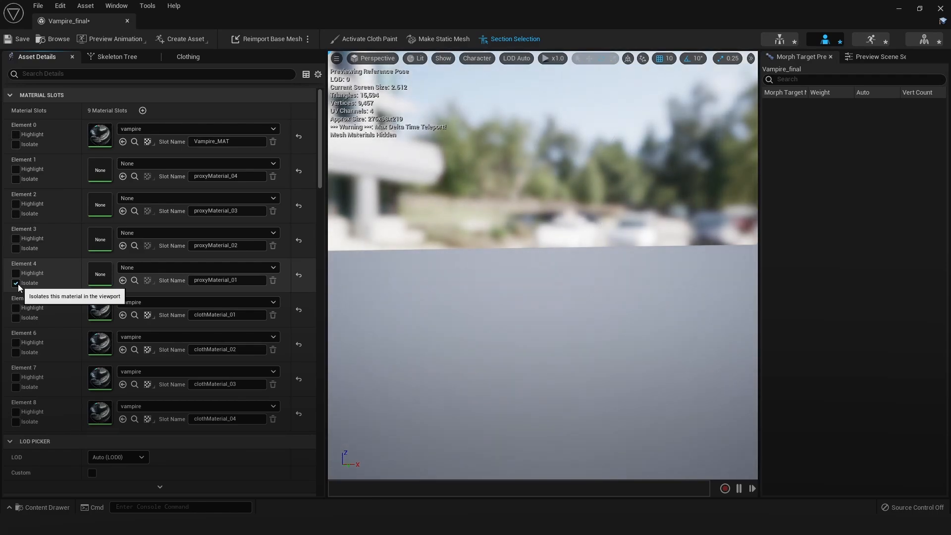
Select Vampire_final_Clothing_01_0 in the clothing data and activate cloth painting on it
click(183, 58)
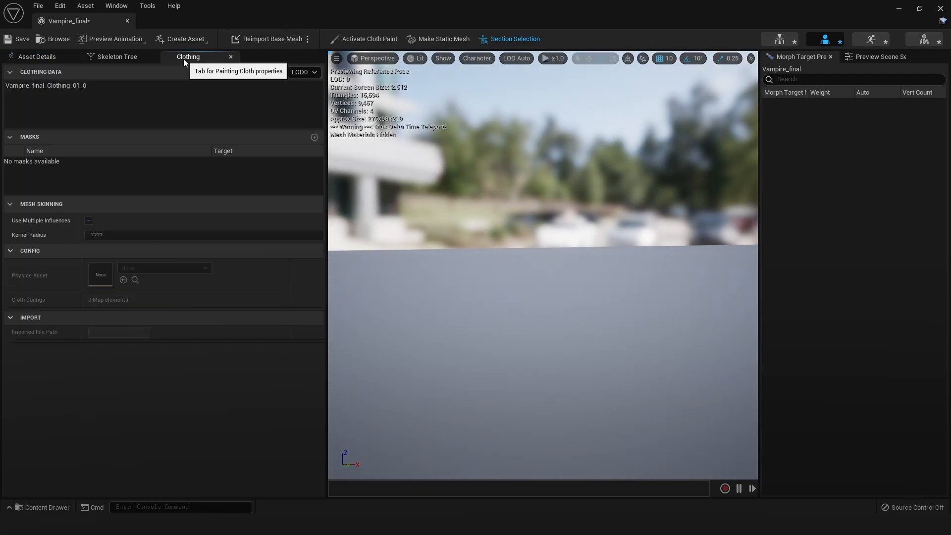
click(101, 88)
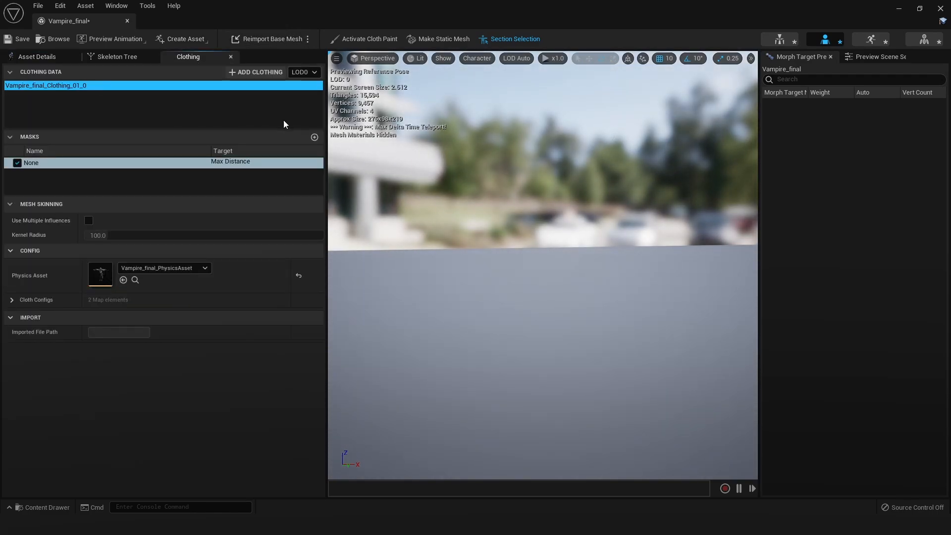
right_drag(446, 199, 446, 218)
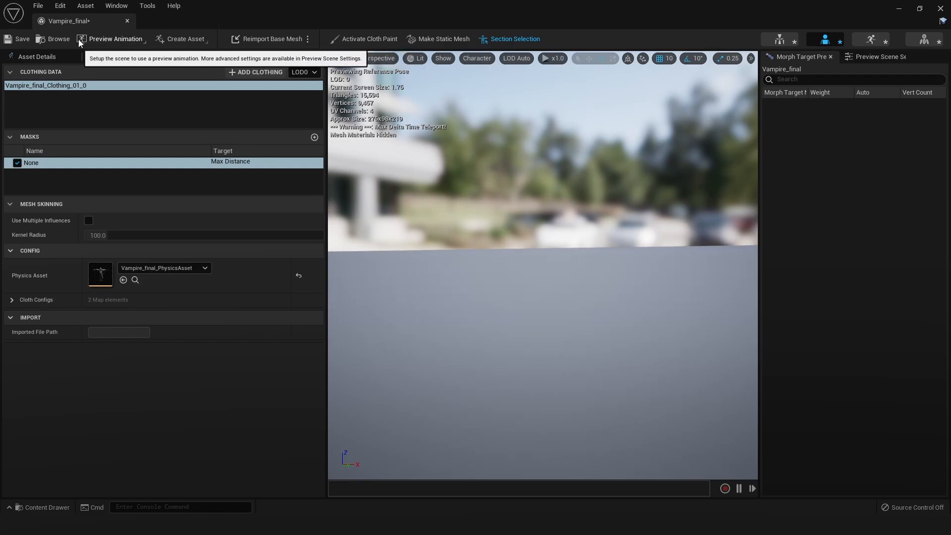
click(346, 40)
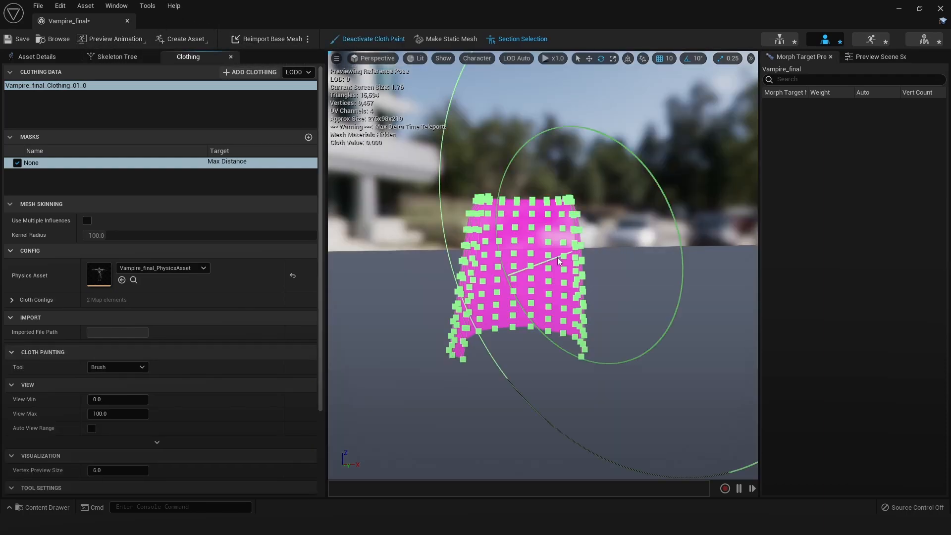
right_drag(525, 262, 523, 263)
alt+drag(524, 263, 485, 256)
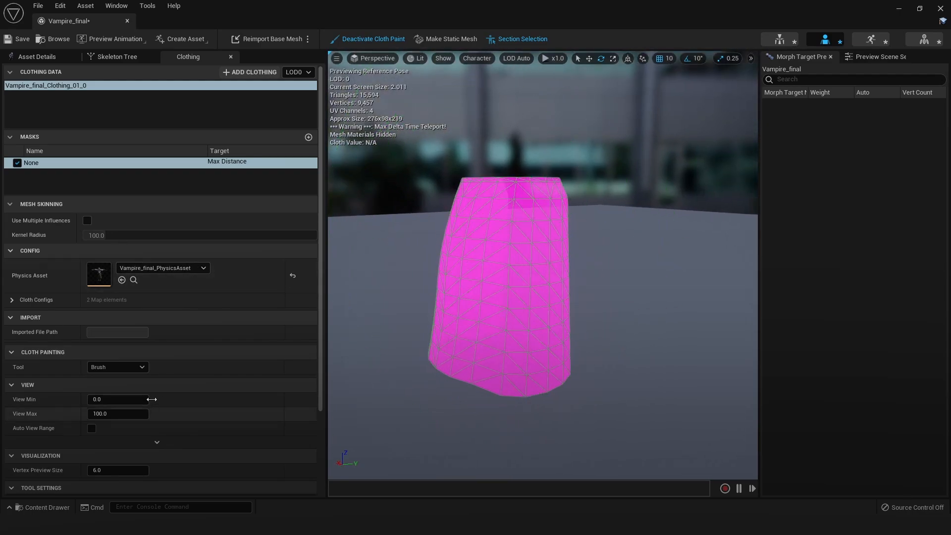
Try a cloth brush radius of 6 and set the radius to 12 instead
scroll(91, 358, down, 3)
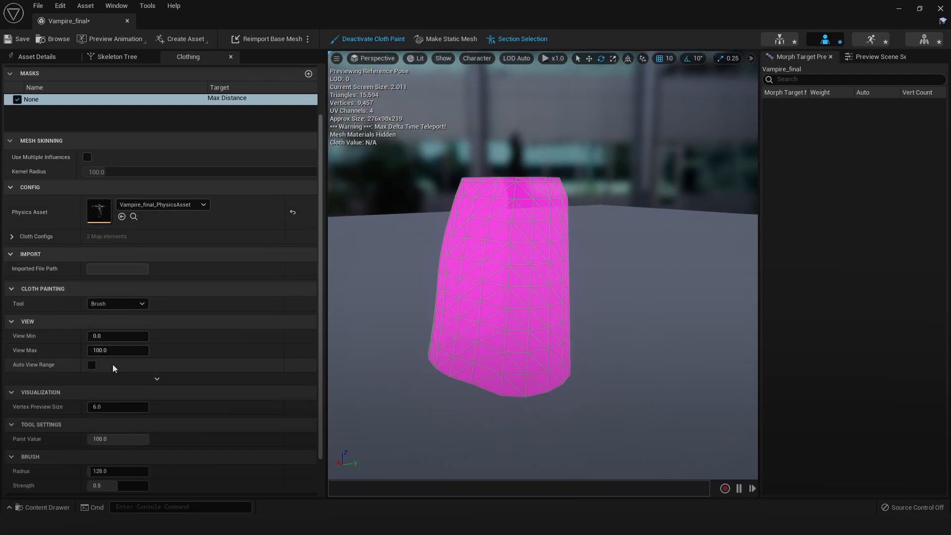
click(122, 471)
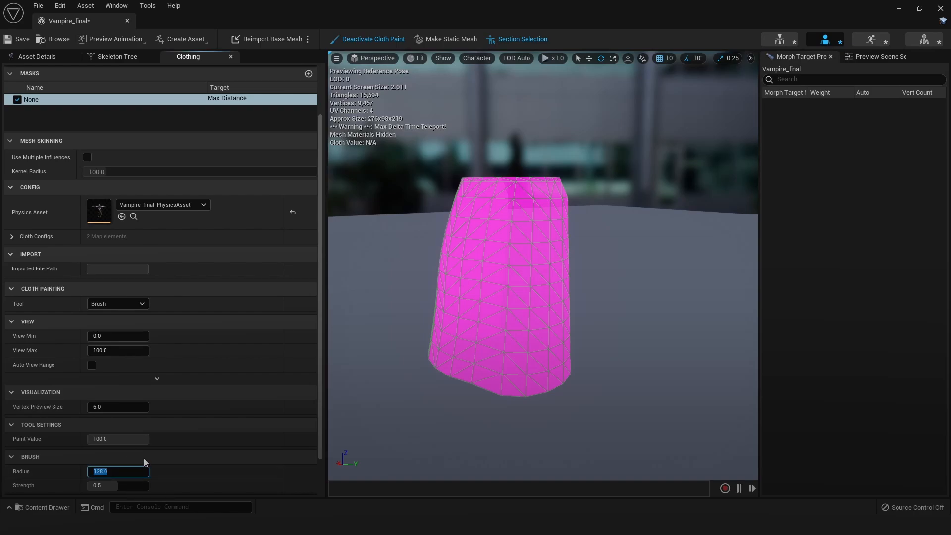
text(6)
key(Return)
alt+drag(522, 321, 508, 314)
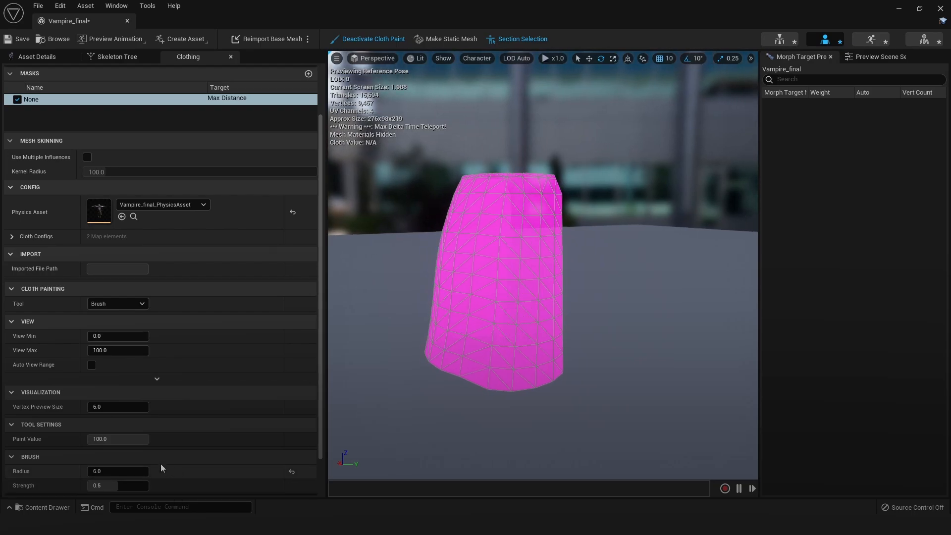
click(132, 468)
text(12)
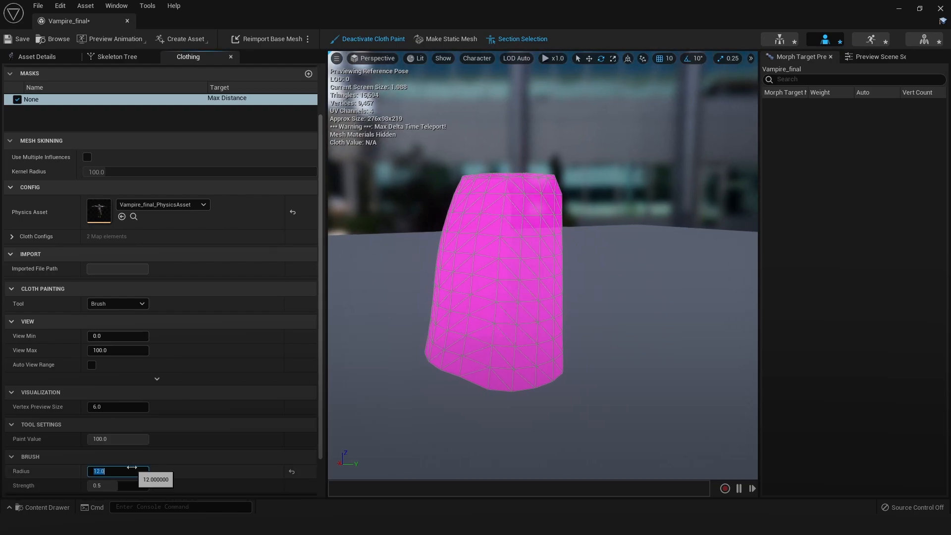
key(Return)
alt+drag(509, 209, 494, 227)
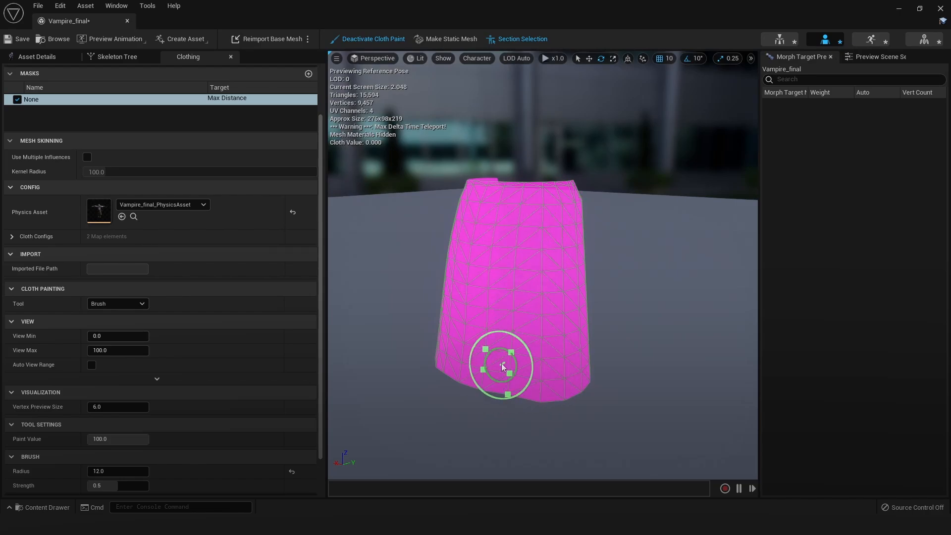
Paint the lower part of the proxy skirt's Max Distance mask all around with the Brush tool at a paint value of 100
drag(88, 439, 149, 438)
mouse_move(577, 368)
mouse_down()
mouse_move(520, 382)
mouse_move(564, 372)
mouse_up()
mouse_move(564, 371)
alt+mouse_down()
mouse_move(545, 370)
mouse_move(590, 370)
mouse_move(560, 368)
mouse_move(547, 338)
alt+mouse_up()
mouse_move(484, 337)
mouse_down()
mouse_move(538, 327)
mouse_move(445, 341)
mouse_move(520, 343)
mouse_up()
mouse_move(540, 343)
mouse_down()
mouse_move(517, 328)
mouse_move(500, 365)
mouse_move(501, 350)
mouse_move(463, 323)
mouse_move(509, 378)
mouse_move(585, 353)
mouse_move(545, 373)
mouse_move(531, 340)
mouse_move(512, 354)
mouse_move(535, 292)
mouse_move(617, 295)
mouse_move(579, 305)
mouse_move(556, 298)
mouse_move(570, 317)
mouse_move(510, 290)
mouse_move(599, 297)
mouse_move(538, 292)
mouse_up()
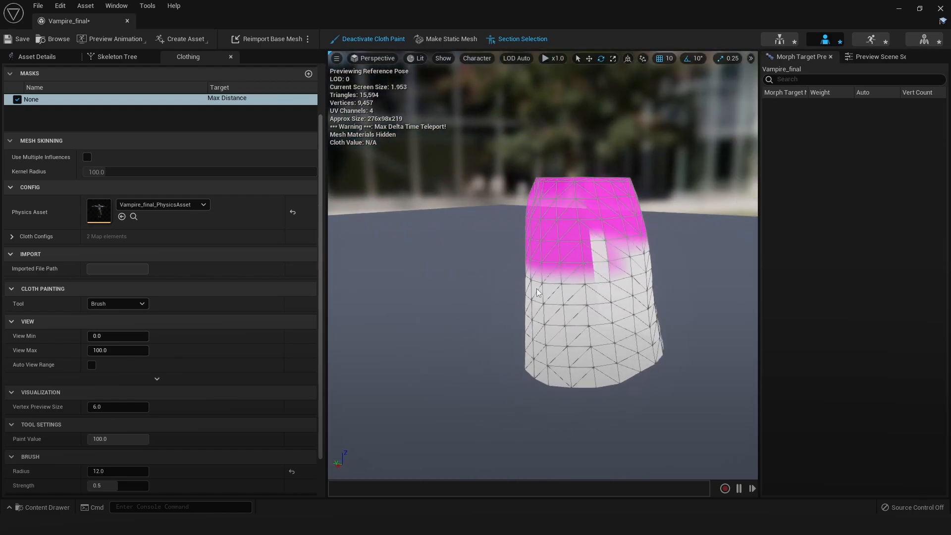
drag(626, 283, 548, 282)
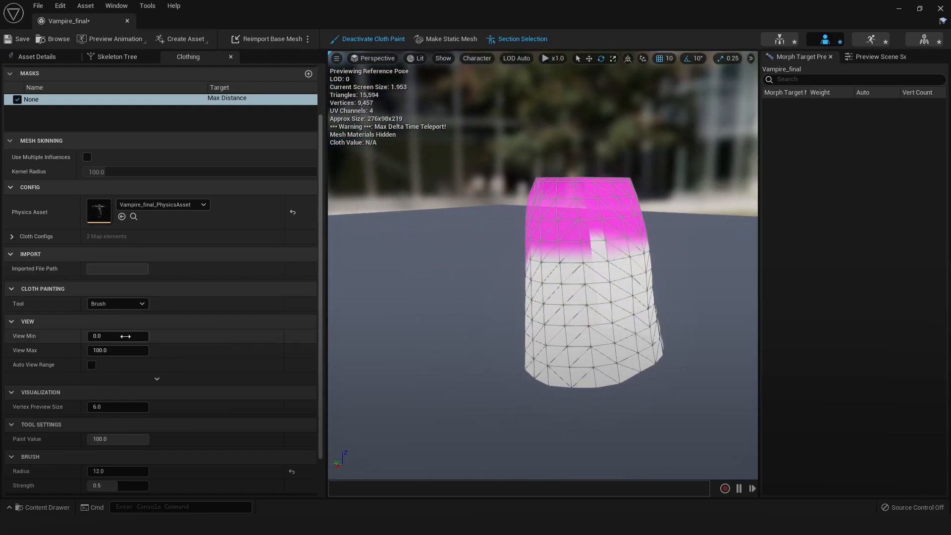
Switch the cloth painting tool to Smooth and blend the mask transition near the waist on all sides of the proxy skirt
click(114, 304)
click(118, 331)
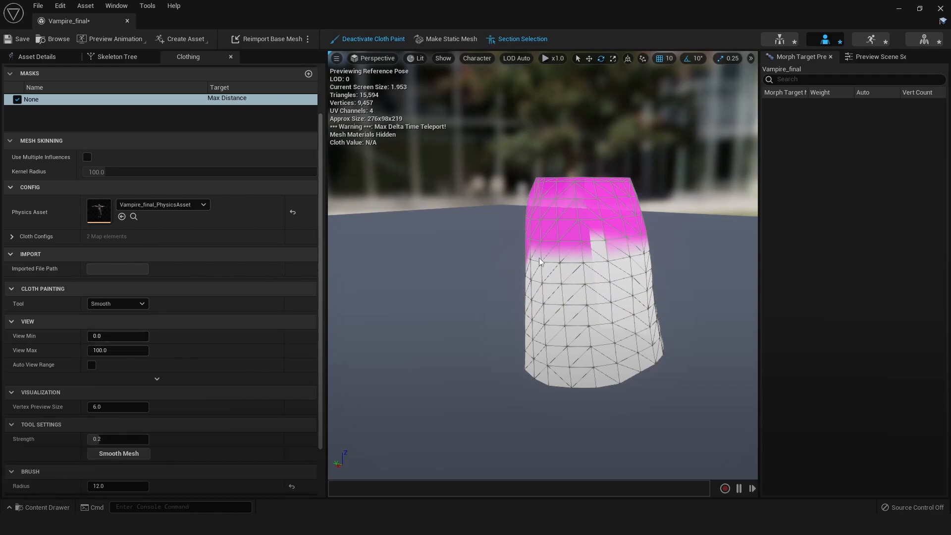
mouse_move(564, 247)
alt+mouse_down()
mouse_move(602, 245)
mouse_move(540, 247)
mouse_move(595, 248)
mouse_move(549, 237)
mouse_move(559, 232)
alt+mouse_up()
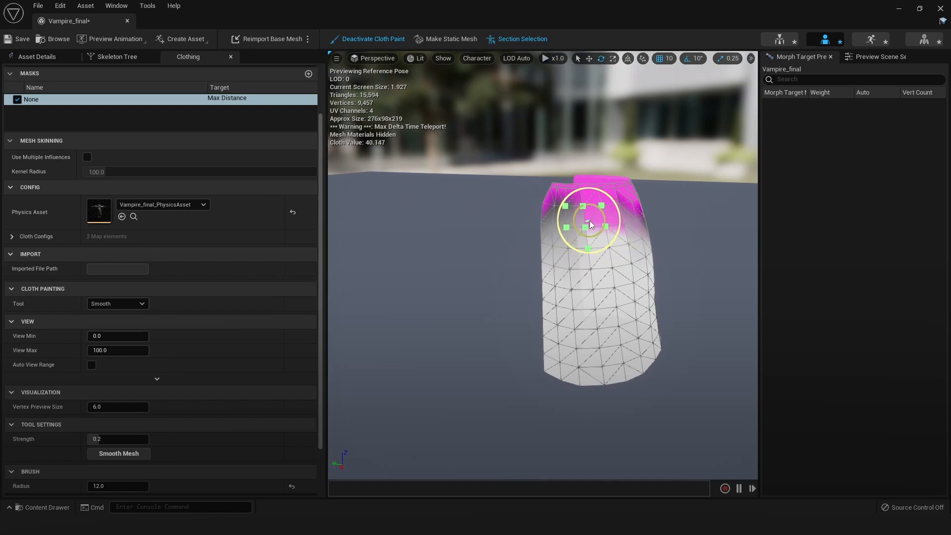
scroll(611, 227, up, 5)
alt+drag(611, 227, 656, 228)
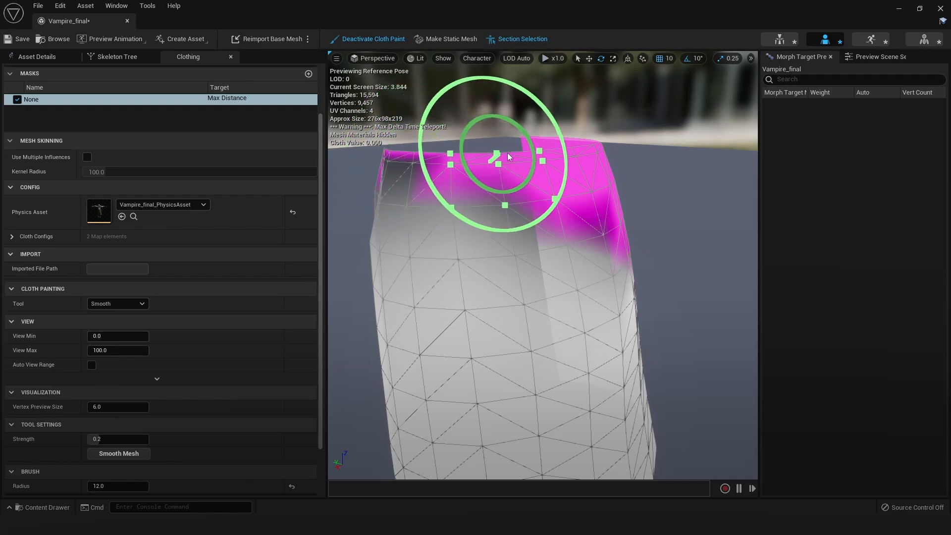
alt+drag(642, 206, 520, 209)
mouse_move(539, 272)
mouse_down()
mouse_move(471, 245)
mouse_move(503, 247)
mouse_up()
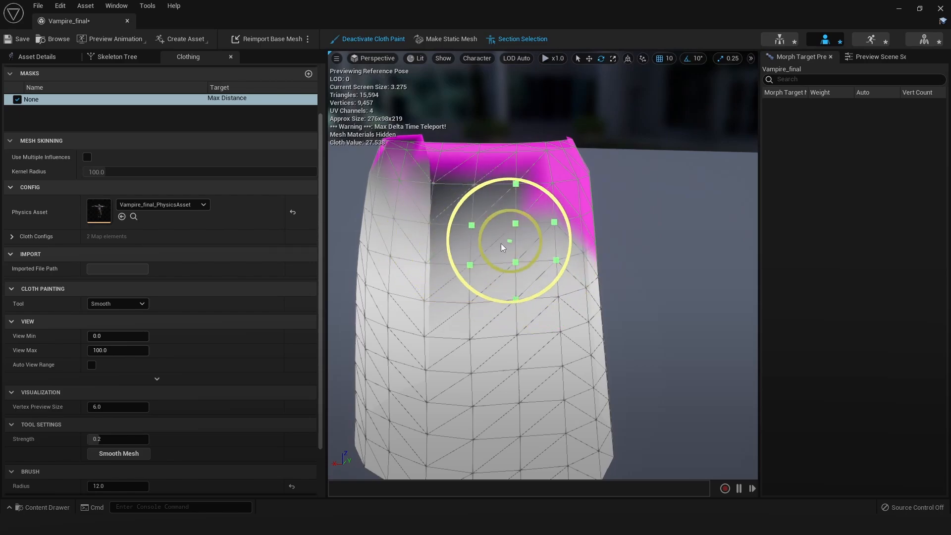
alt+drag(561, 257, 566, 264)
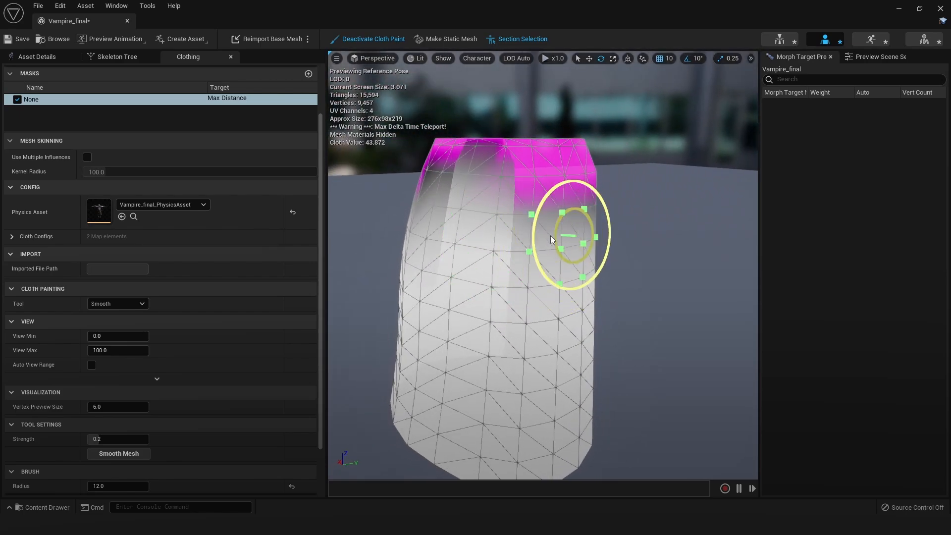
alt+right_drag(565, 222, 505, 226)
alt+drag(505, 225, 643, 225)
alt+drag(554, 265, 510, 267)
alt+right_drag(510, 268, 551, 269)
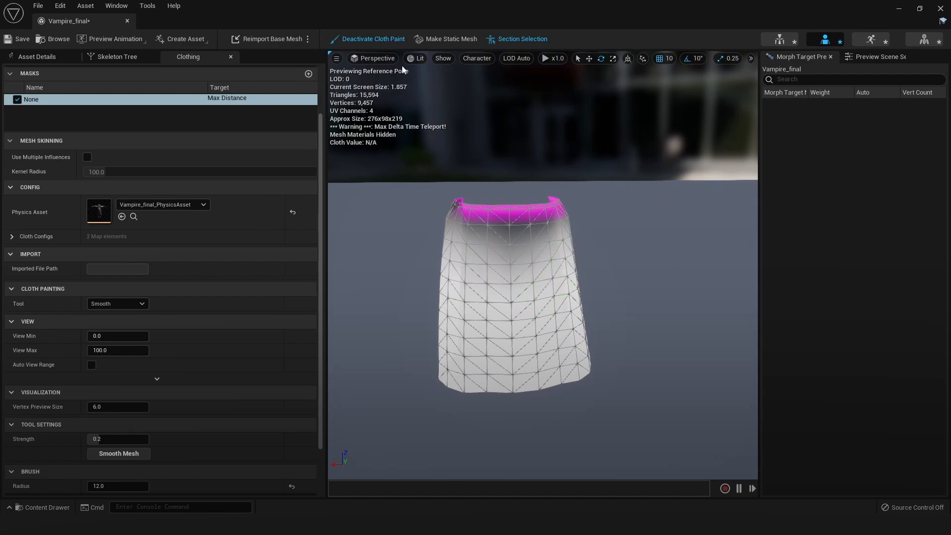
Stop isolating the proxyMaterial_01 slot and deactivate cloth painting
click(40, 61)
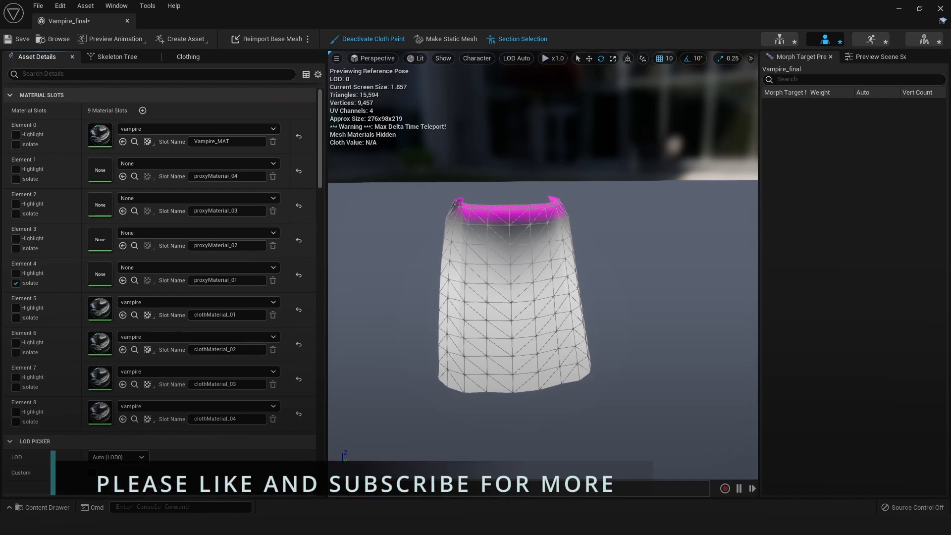
alt+right_drag(510, 248, 549, 257)
click(16, 283)
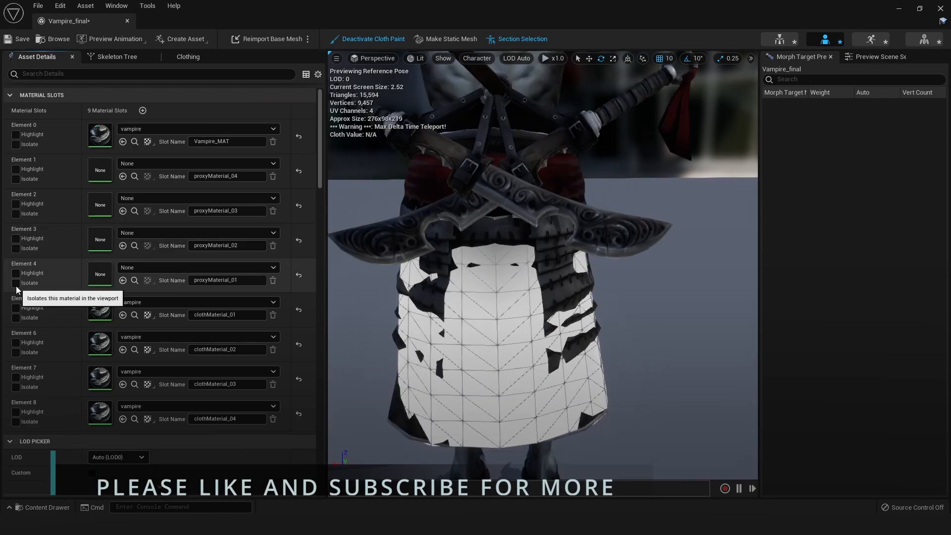
click(366, 40)
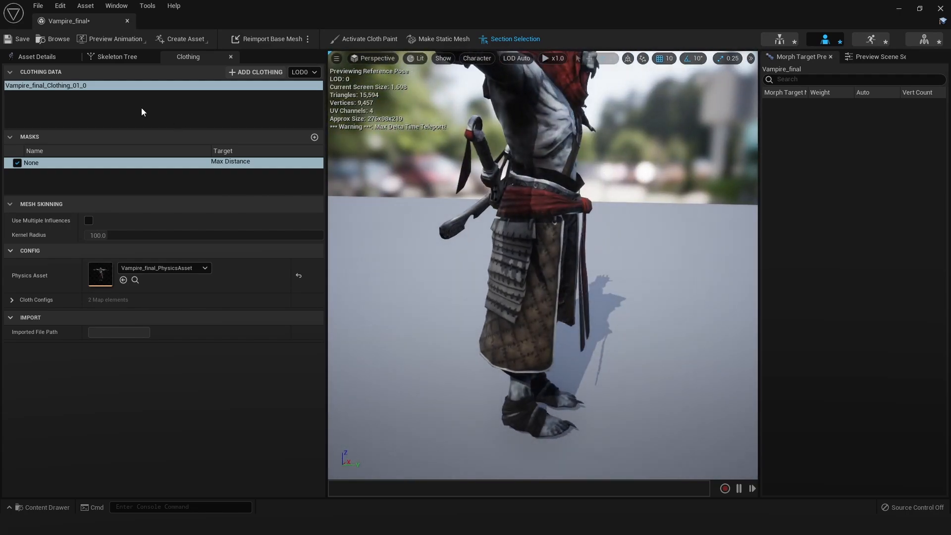
Look through the asset's LOD and clothing settings, expanding the clothing properties of Vampire_final_Clothing_01_0
click(37, 56)
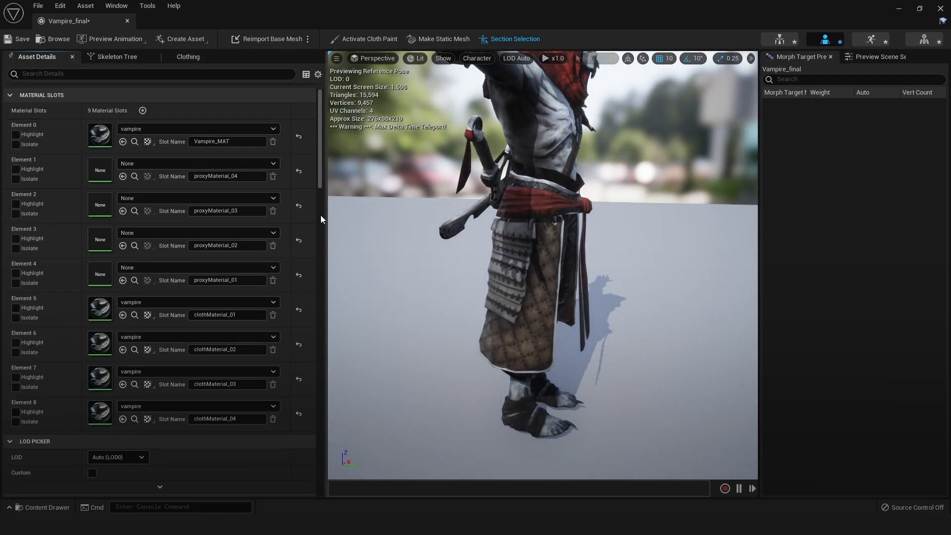
scroll(297, 262, down, 3)
scroll(163, 318, down, 3)
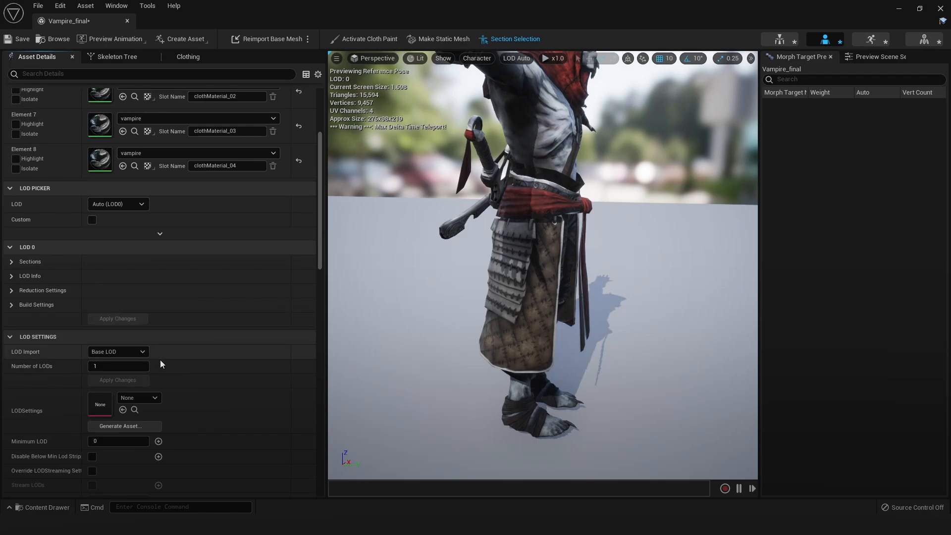
scroll(60, 298, down, 2)
scroll(29, 228, down, 4)
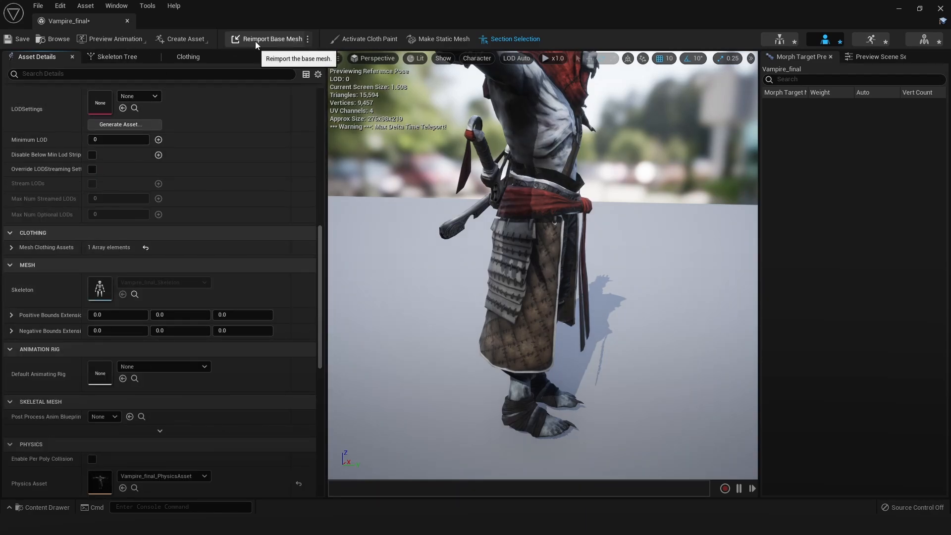
click(198, 57)
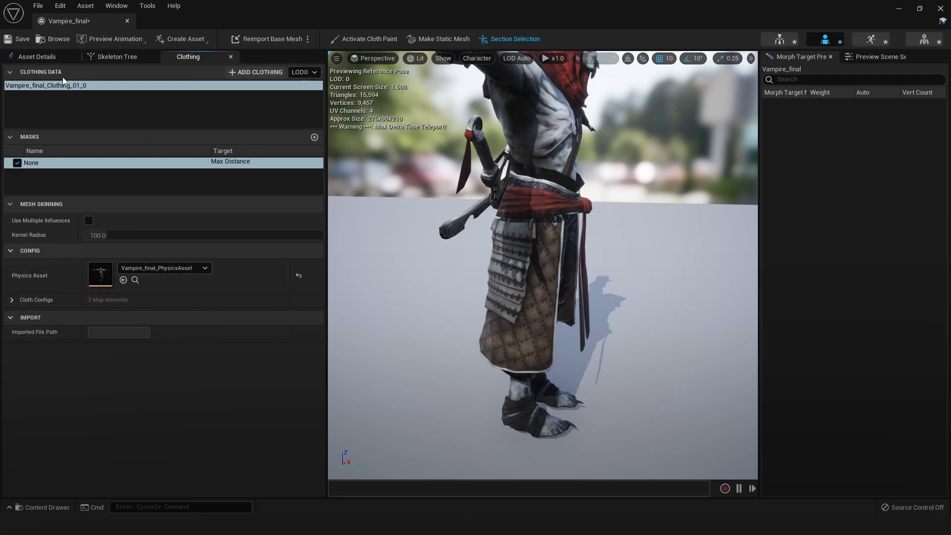
click(26, 57)
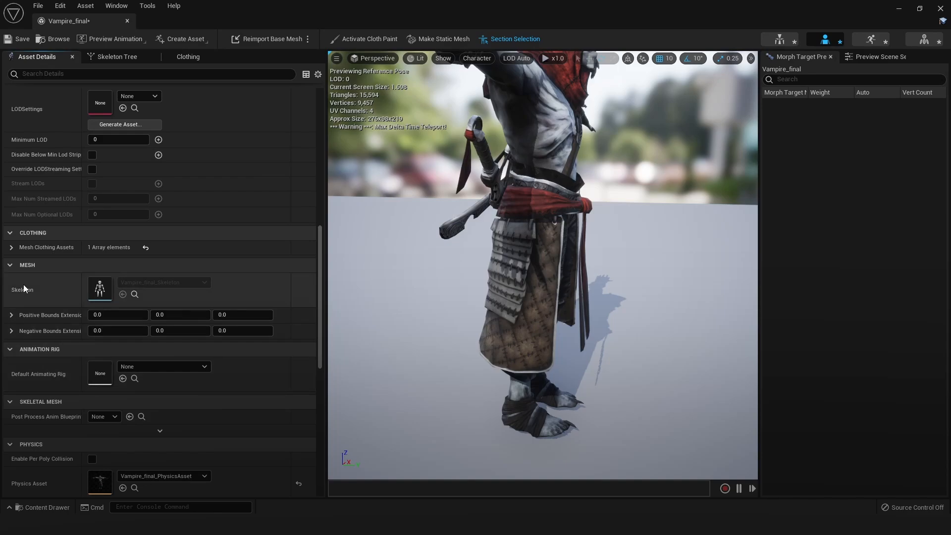
scroll(24, 282, up, 3)
click(12, 328)
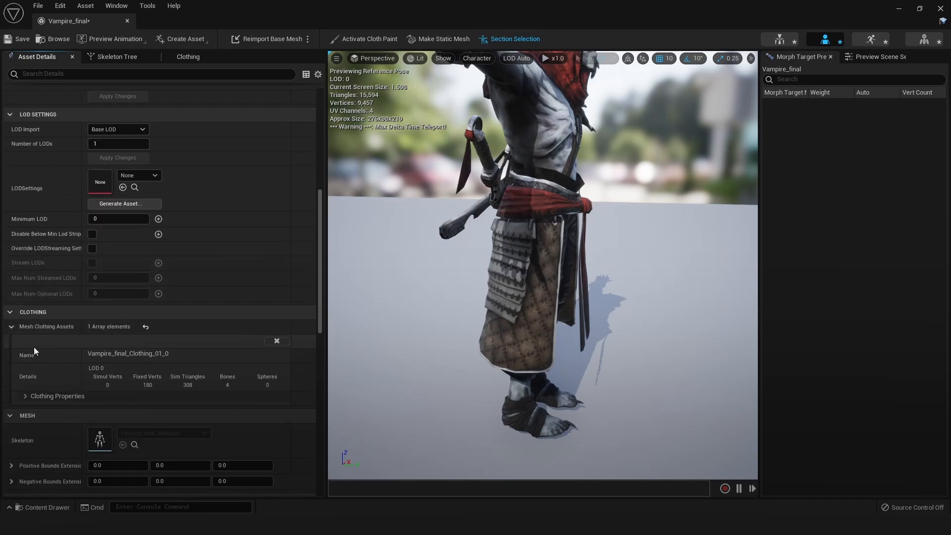
click(24, 395)
scroll(68, 384, down, 3)
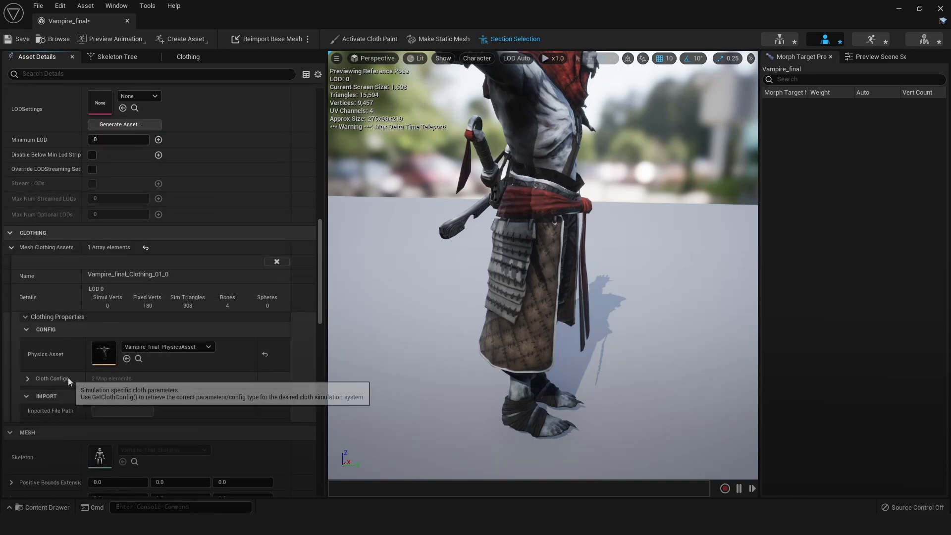
scroll(158, 287, up, 10)
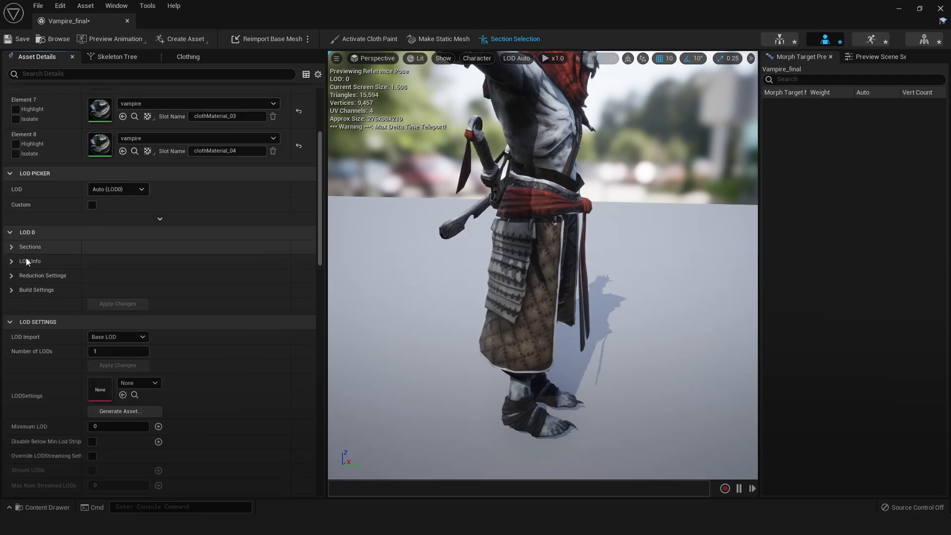
Assign Vampire_final_Clothing_01_0 - LOD0 as the clothing of the clothMaterial_01 section in LOD 0
click(14, 249)
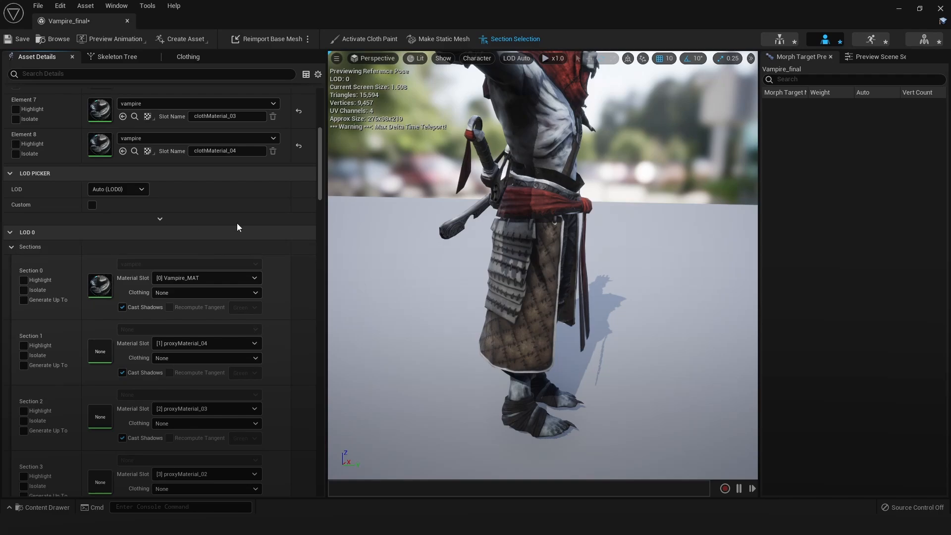
drag(319, 192, 326, 236)
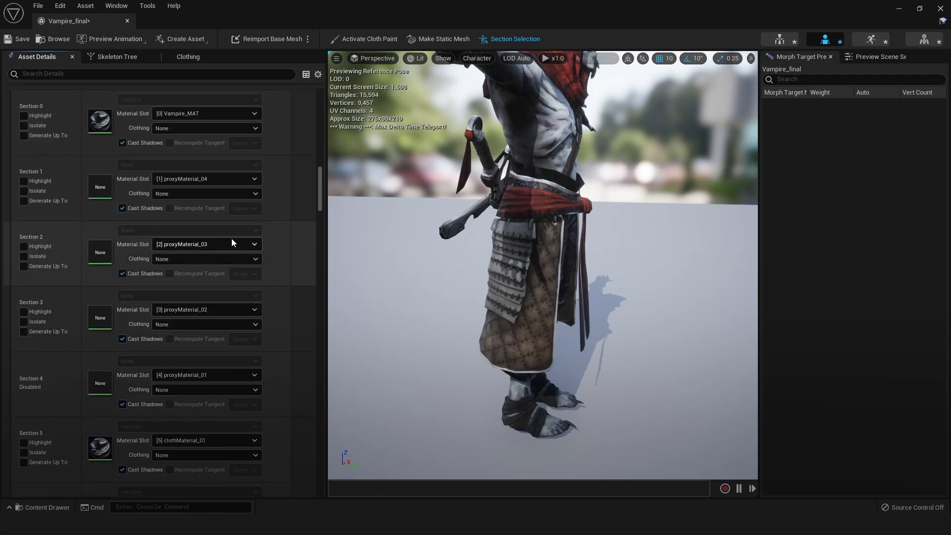
drag(320, 188, 320, 196)
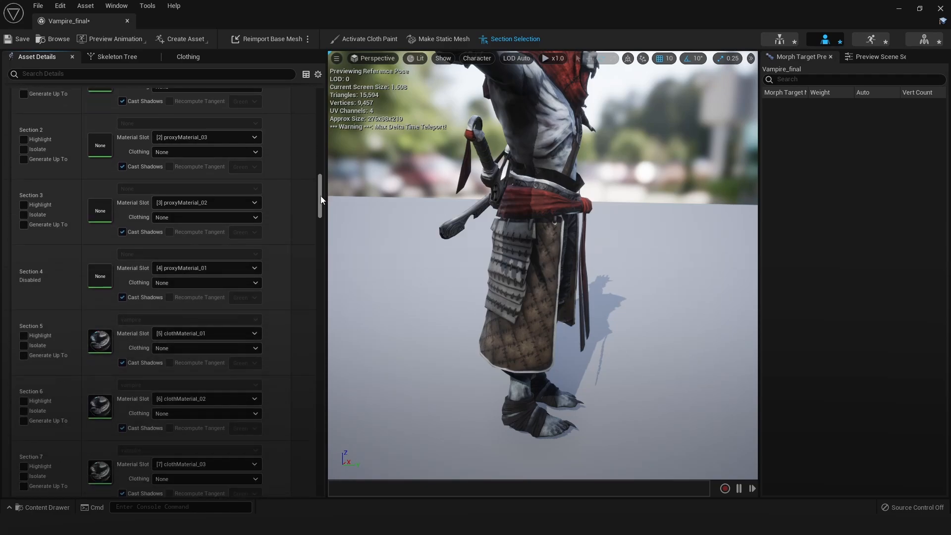
click(206, 349)
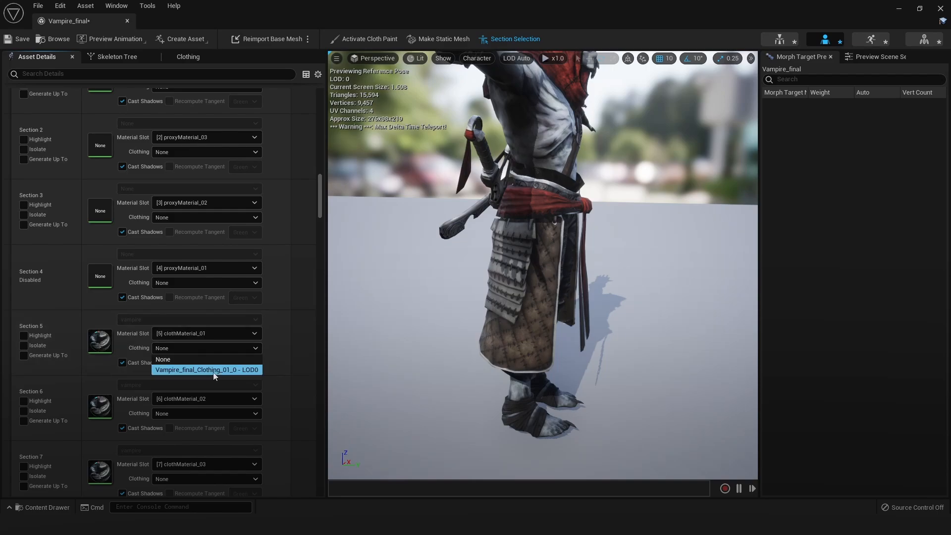
click(214, 369)
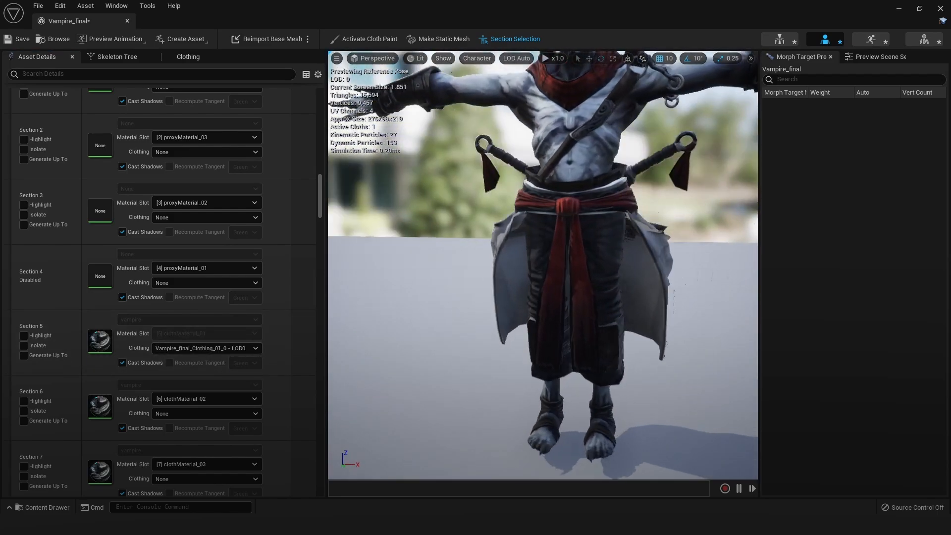
Examine the simulated skirt on the character from the front, side and back, up close and from farther away
alt+drag(595, 277, 341, 287)
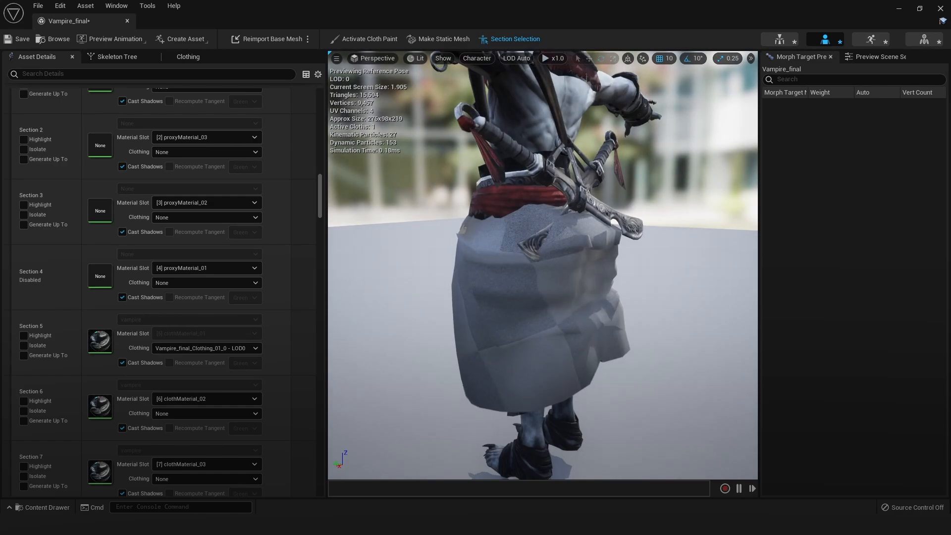
alt+drag(459, 267, 574, 274)
click(549, 204)
scroll(594, 297, down, 5)
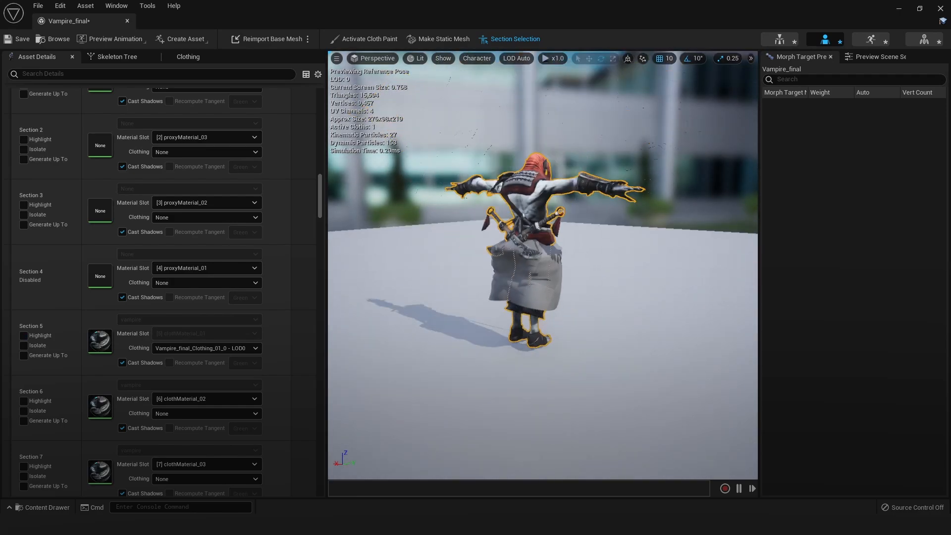
alt+drag(604, 308, 486, 306)
scroll(605, 308, up, 5)
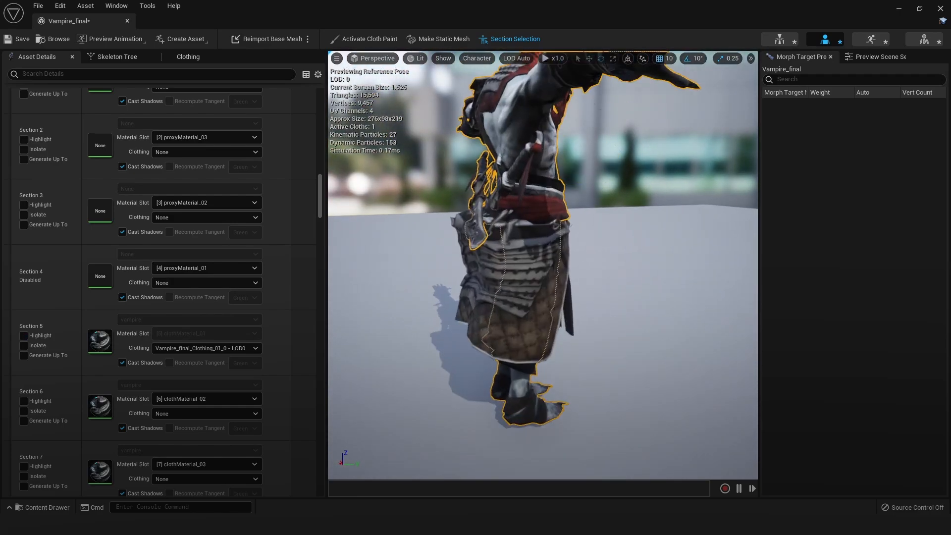
scroll(545, 297, up, 3)
alt+drag(545, 297, 426, 299)
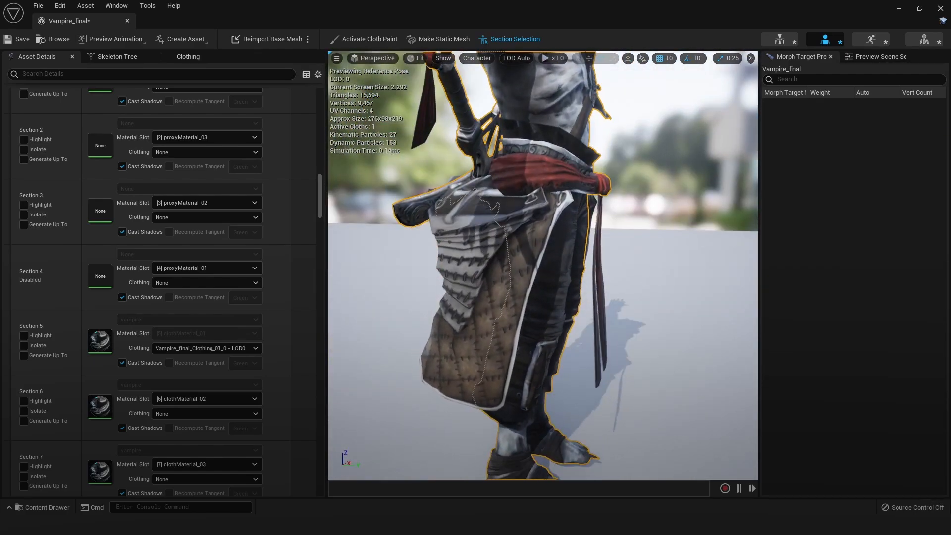
scroll(520, 282, down, 5)
scroll(520, 283, up, 3)
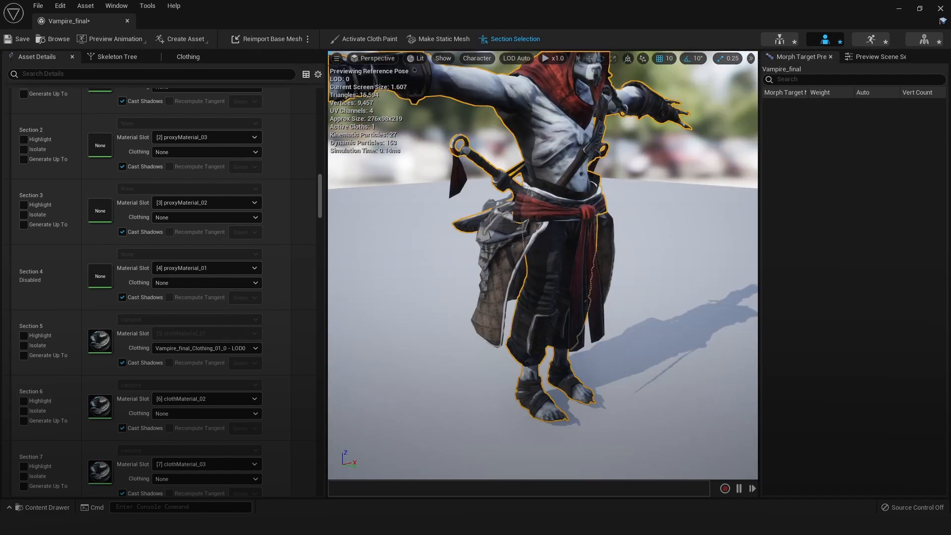
scroll(574, 222, up, 3)
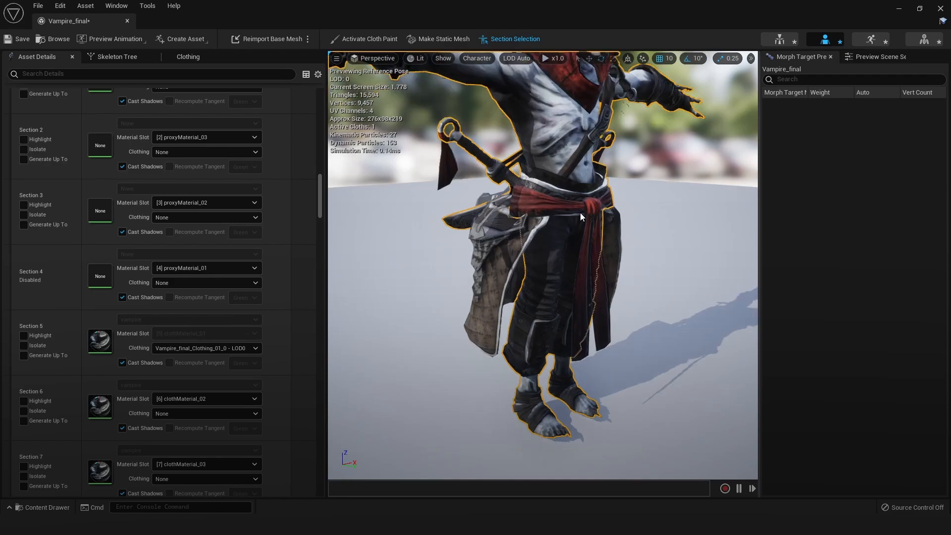
Close the mesh editor, reopen the Vampire_final skeletal mesh and inspect the skirt from the side and back
click(941, 9)
double_click(578, 428)
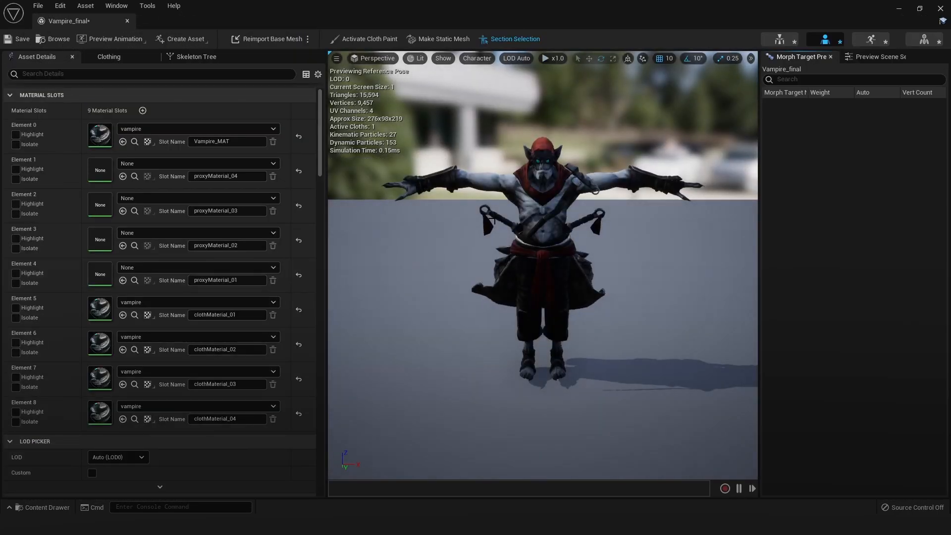
alt+drag(495, 218, 357, 213)
scroll(495, 219, up, 3)
alt+drag(495, 219, 475, 218)
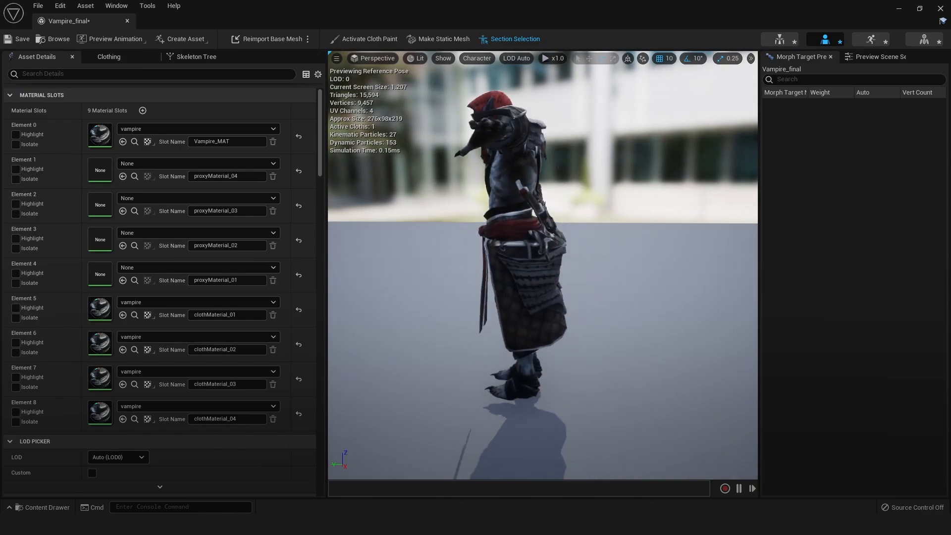
scroll(658, 272, up, 4)
alt+drag(658, 272, 454, 202)
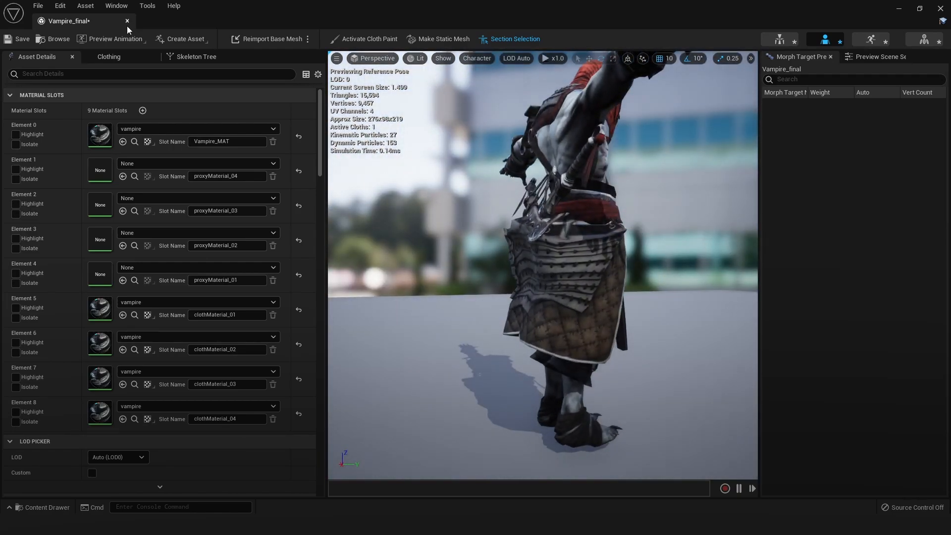
Preview the run animation on the vampire and check the skirt's cloth motion from both sides
click(111, 37)
click(118, 79)
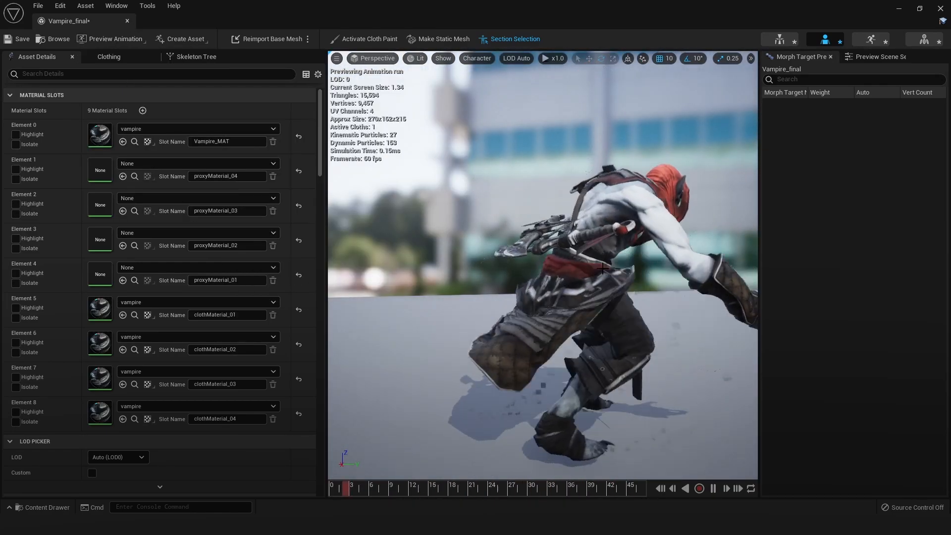
alt+drag(603, 268, 342, 297)
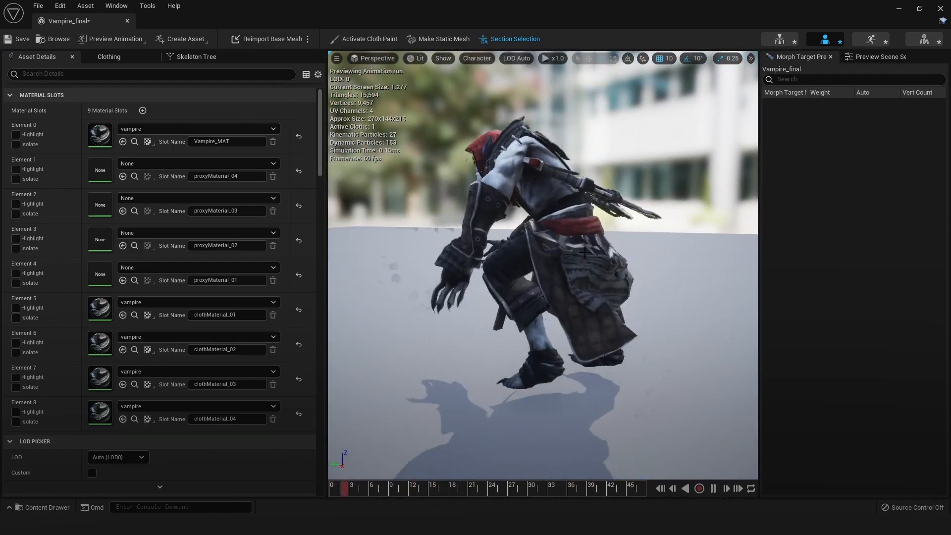
mouse_move(584, 253)
alt+mouse_down()
mouse_move(392, 205)
mouse_move(435, 226)
mouse_move(585, 250)
alt+mouse_up()
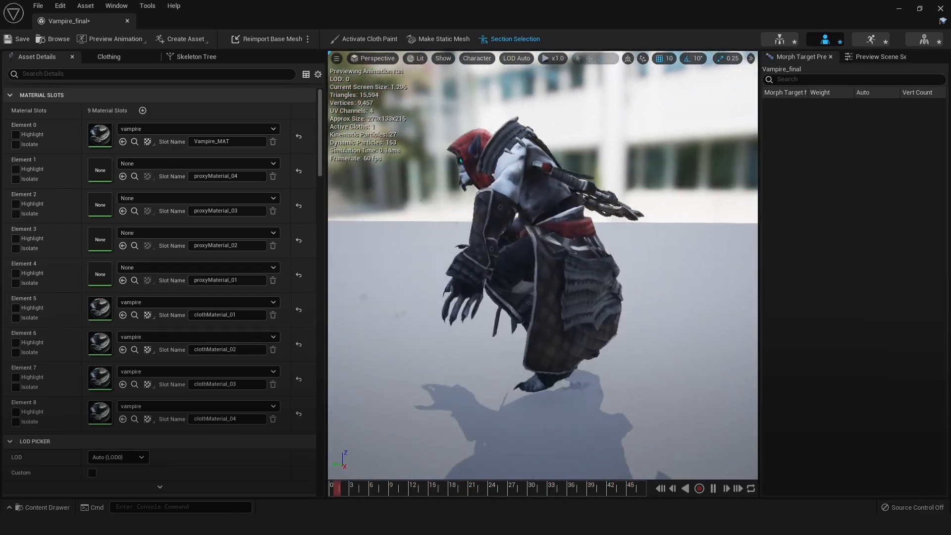
alt+drag(529, 277, 703, 295)
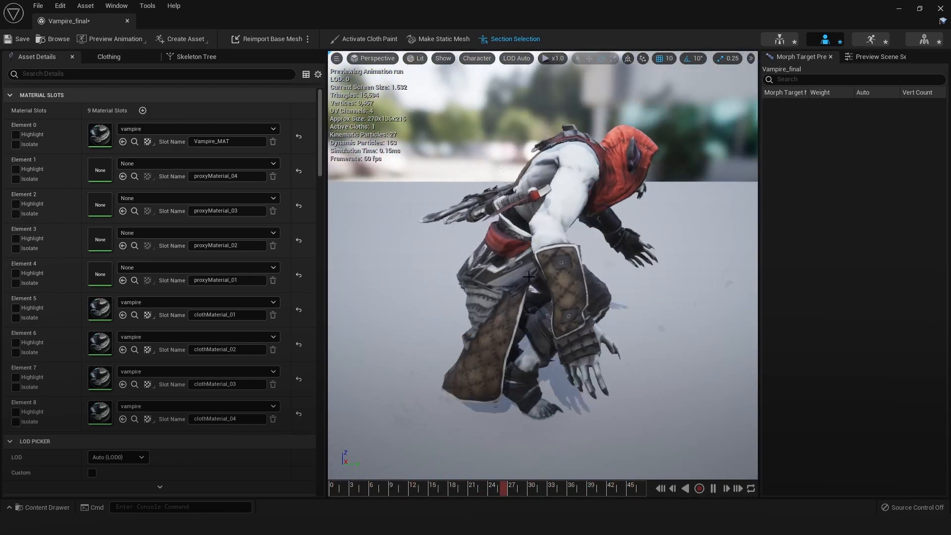
Pause the run animation around frame 25 and clear the physics asset of Vampire_final_Clothing_01_0
click(713, 488)
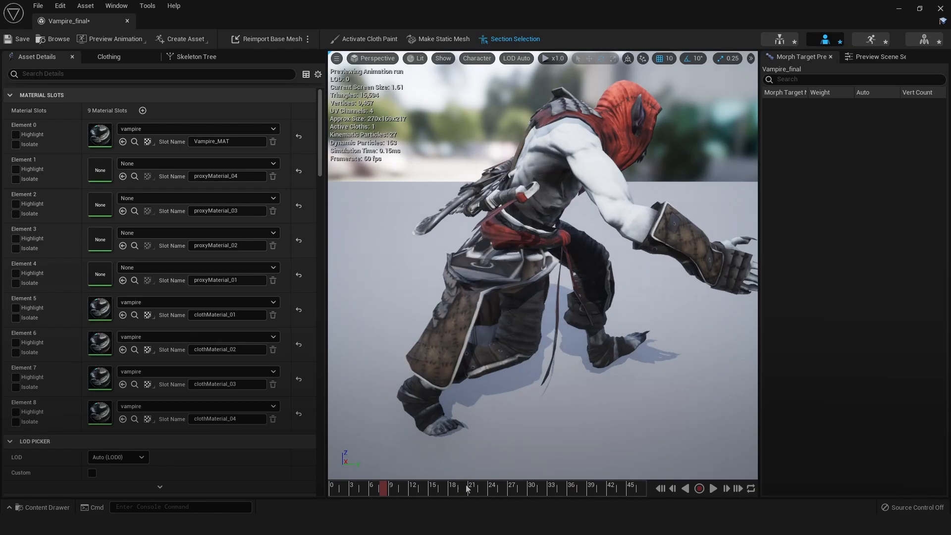
drag(468, 488, 498, 489)
click(111, 58)
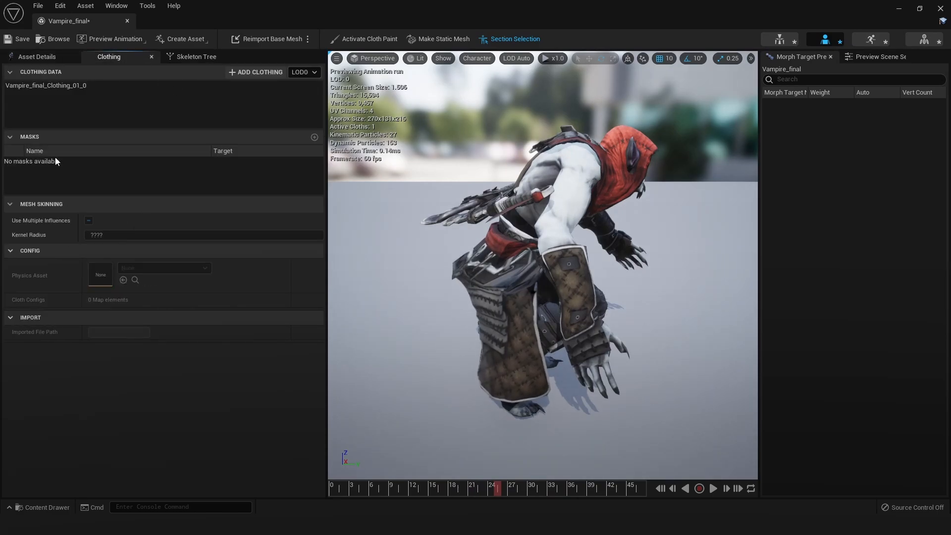
click(75, 85)
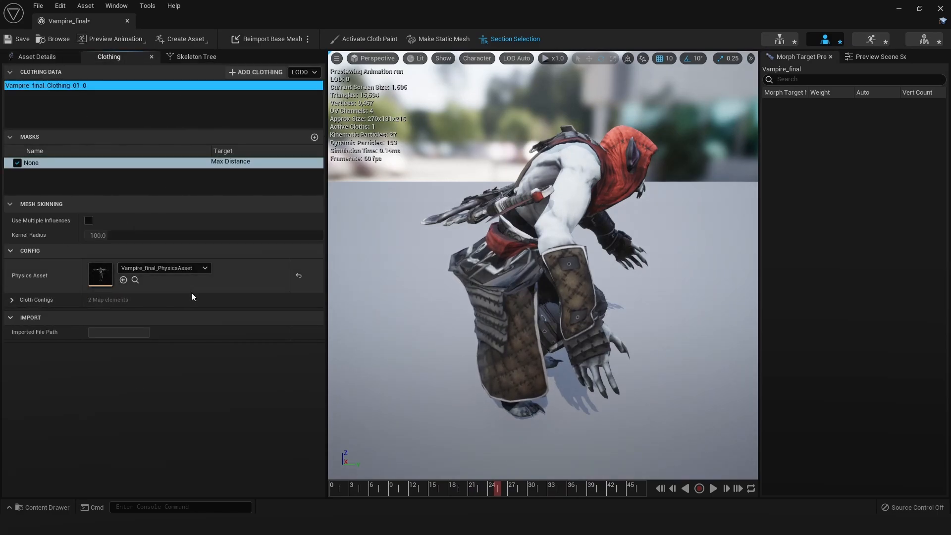
click(144, 268)
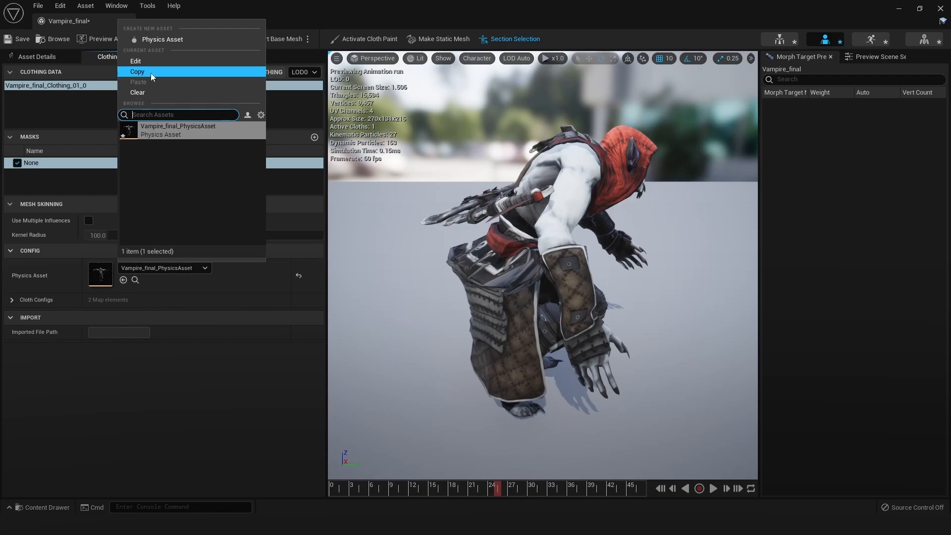
click(143, 92)
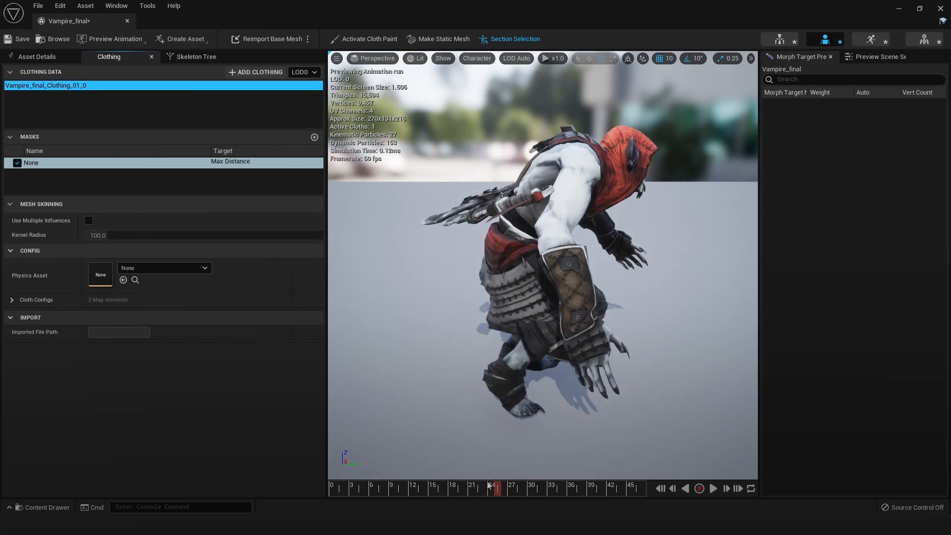
Scrub and play the run animation to check the skirt's motion without collision from the side and back
drag(489, 486, 428, 475)
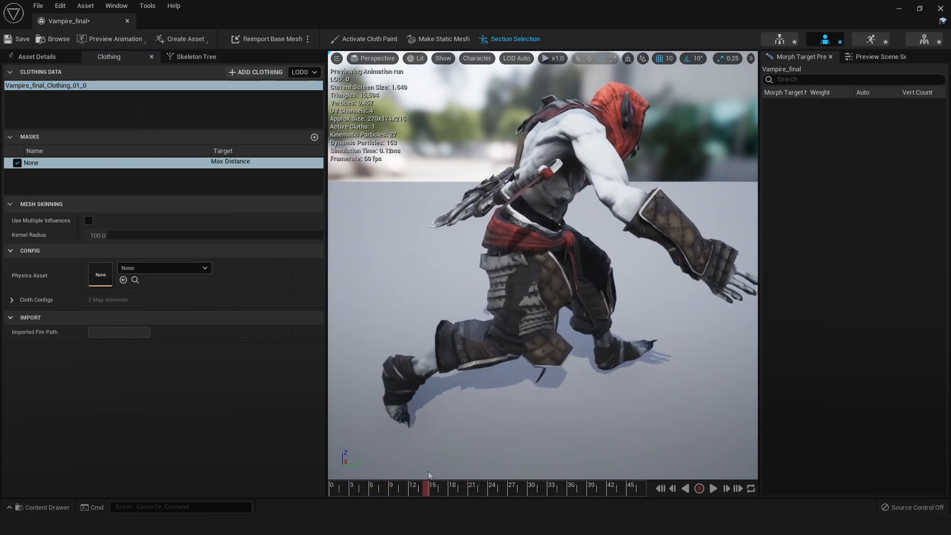
click(714, 488)
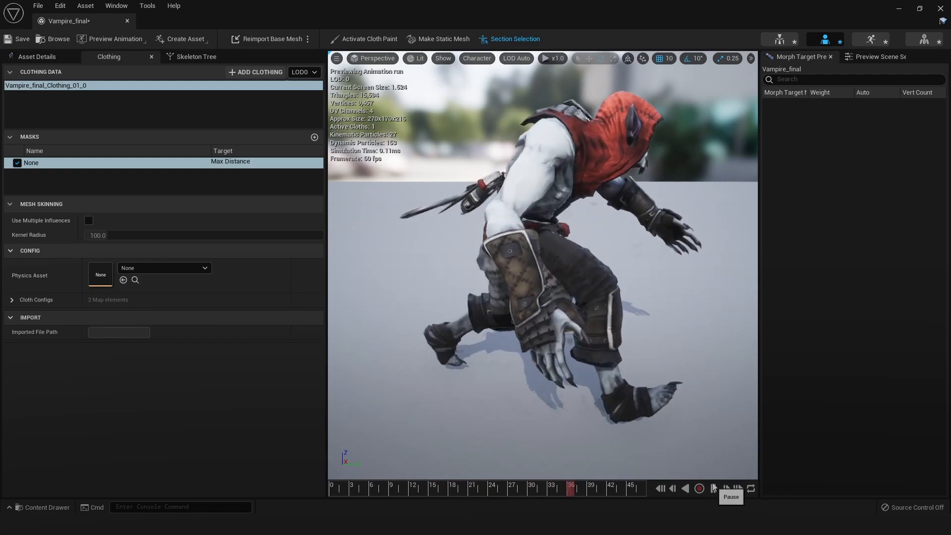
alt+drag(551, 346, 683, 317)
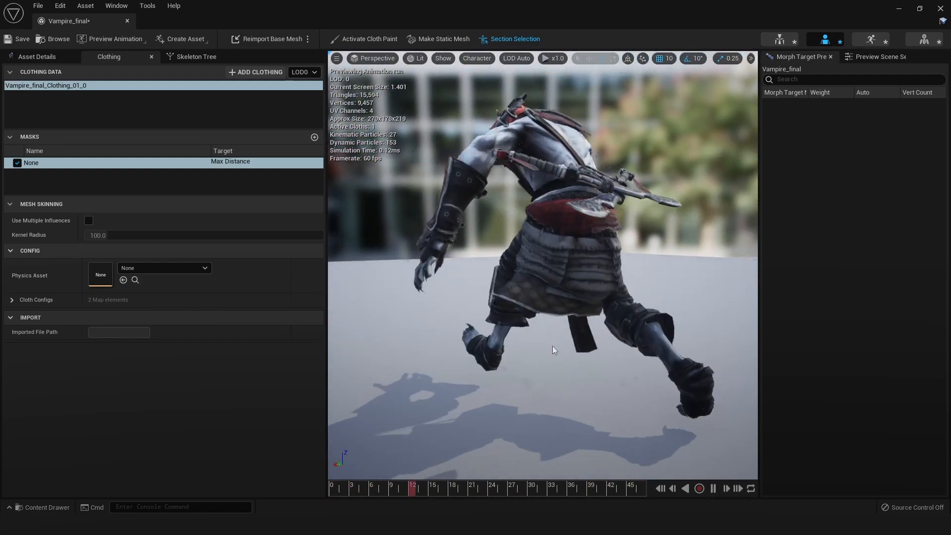
click(713, 488)
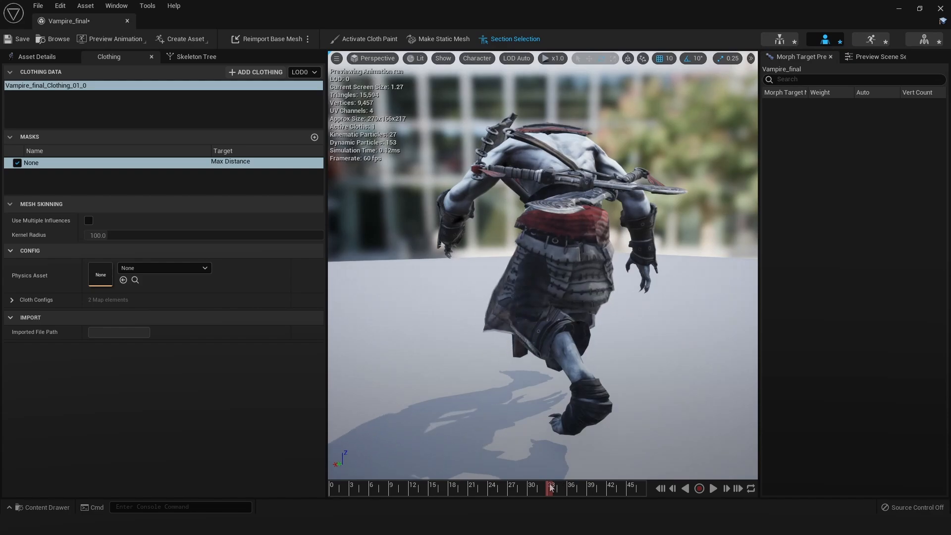
drag(542, 488, 362, 471)
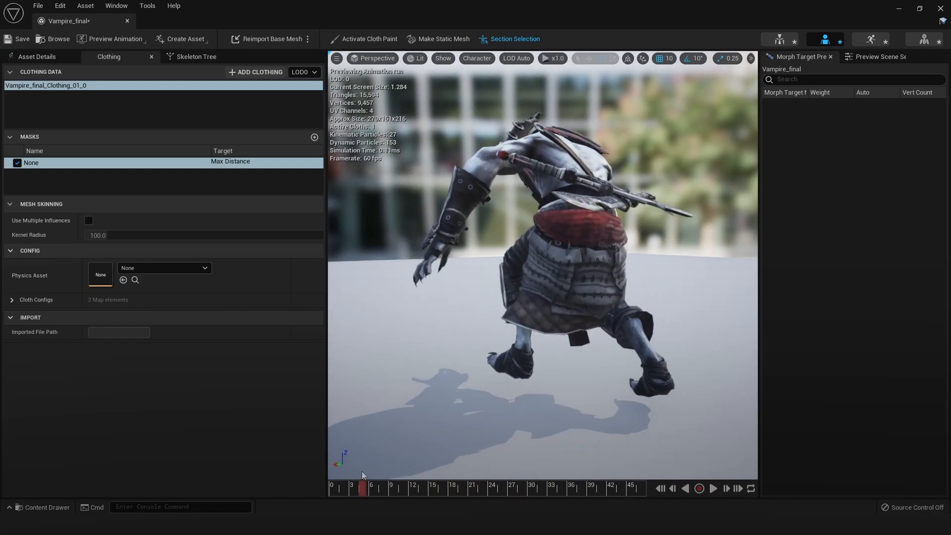
alt+drag(633, 386, 642, 386)
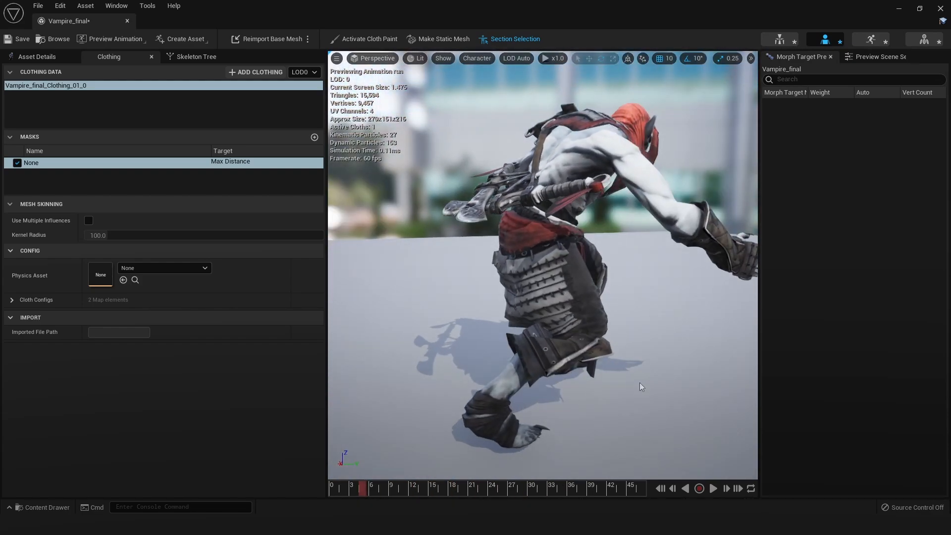
Assign Vampire_final_PhysicsAsset as the physics asset of Vampire_final_Clothing_01_0 and check the skirt from the side
click(159, 268)
click(180, 370)
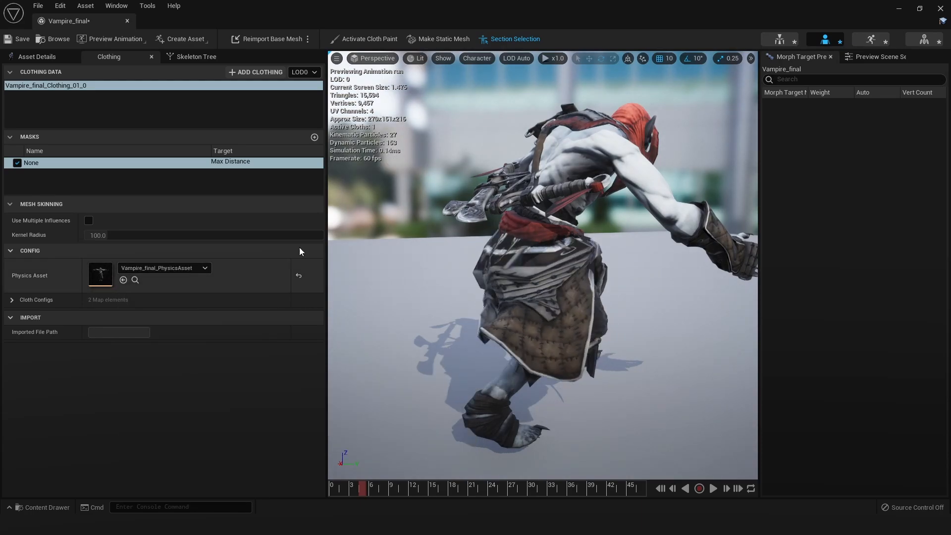
alt+drag(679, 284, 625, 313)
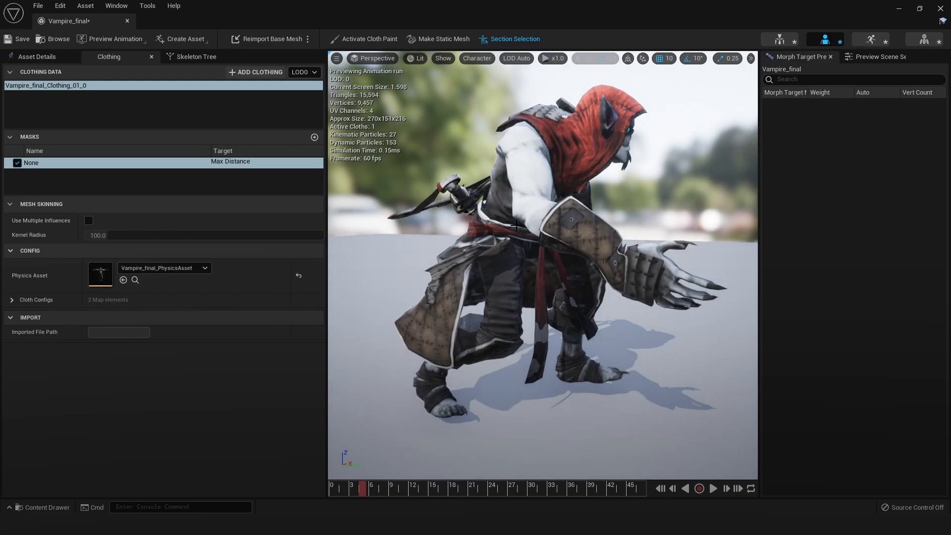
Open Vampire_final_PhysicsAsset for editing and examine its collision bodies from the front and back
click(146, 268)
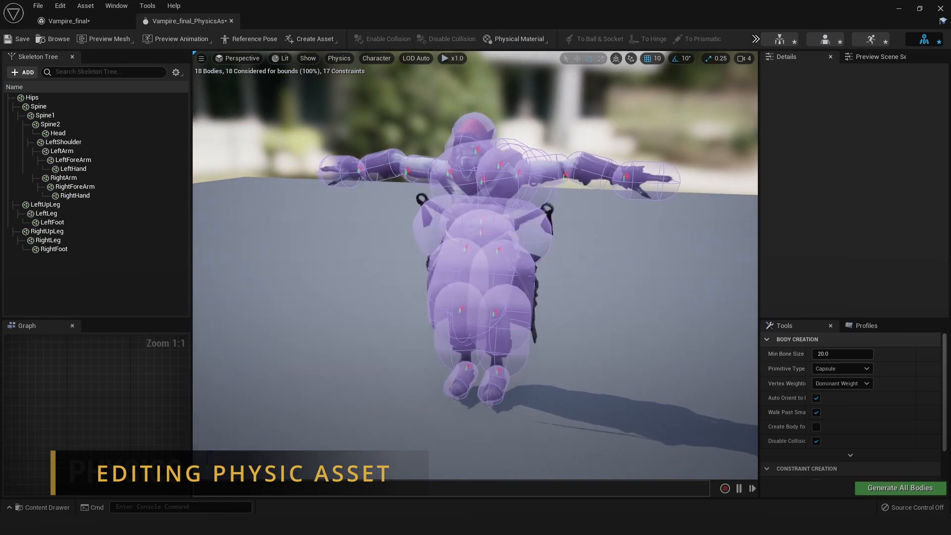
alt+drag(632, 293, 598, 227)
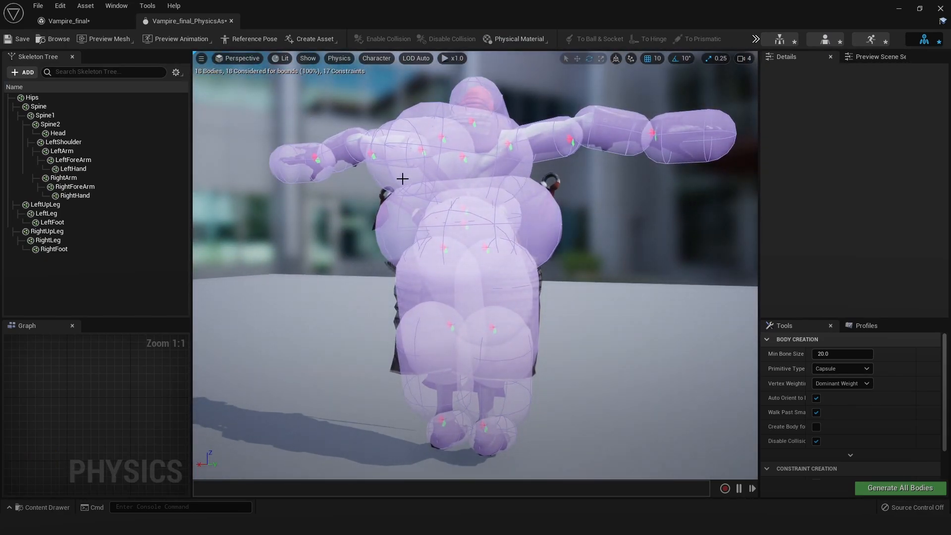
alt+drag(493, 271, 534, 280)
scroll(500, 204, up, 4)
alt+drag(630, 212, 595, 228)
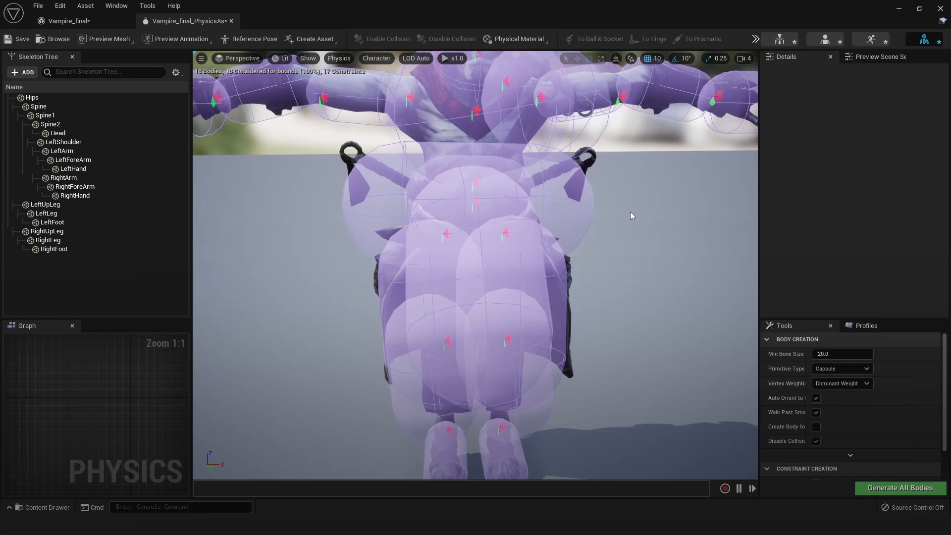
alt+drag(553, 185, 543, 295)
alt+drag(646, 264, 265, 76)
Switch the physics asset's viewport to Unlit and frame the torso bodies
click(227, 58)
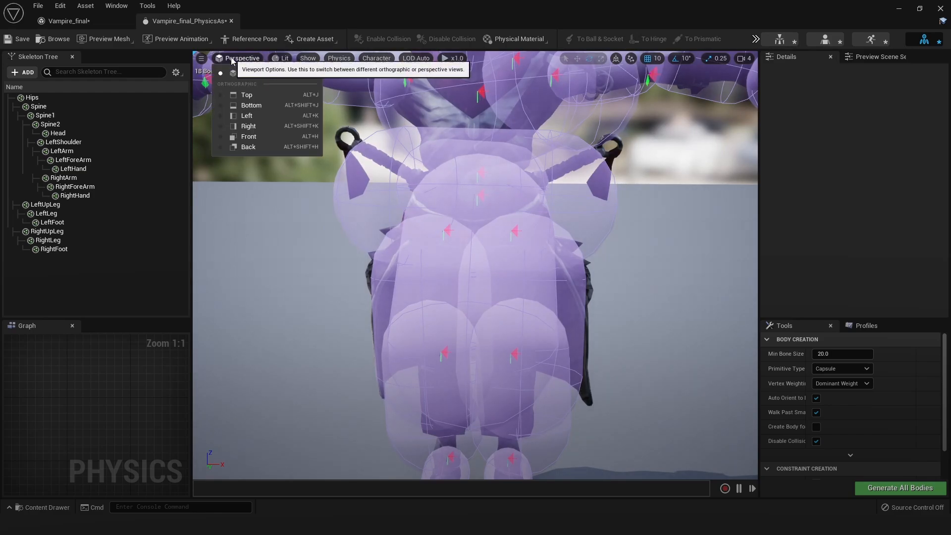
click(285, 58)
click(308, 97)
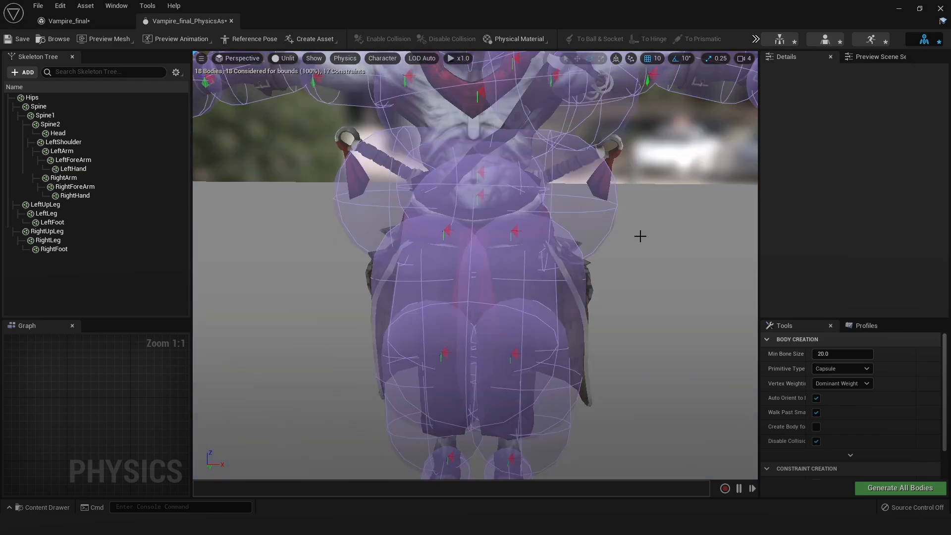
alt+drag(638, 235, 347, 232)
middle_drag(682, 257, 682, 213)
Scale down the Spine2 collision body and adjust it to fit the character's chest
click(416, 168)
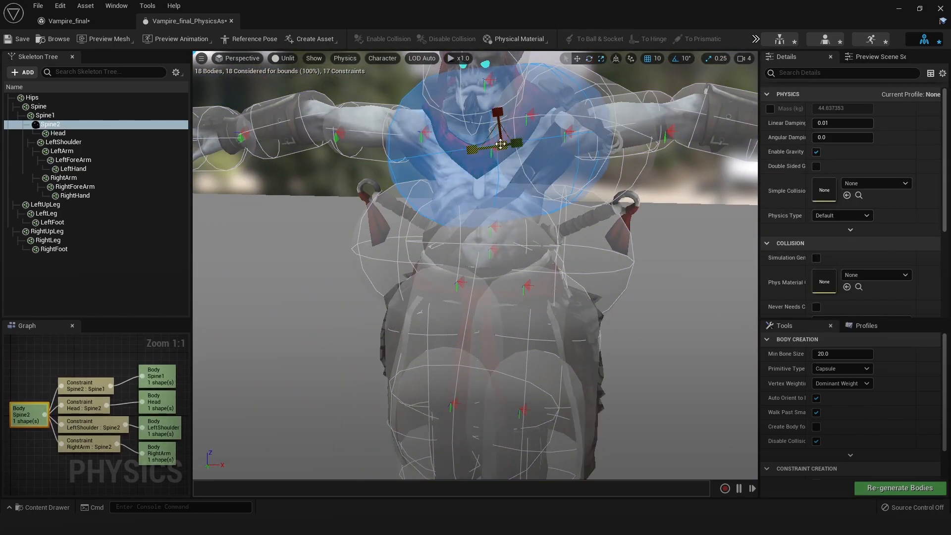
drag(502, 146, 490, 154)
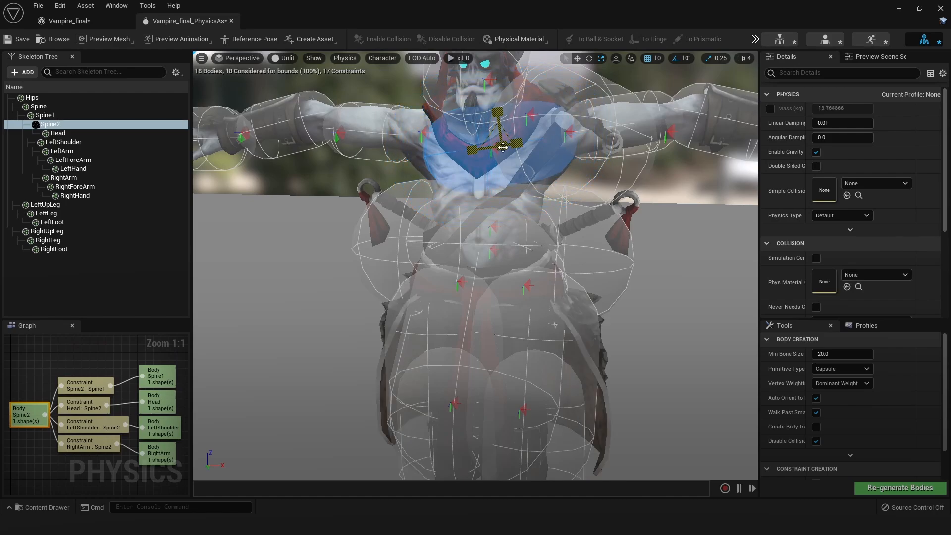
alt+drag(648, 202, 664, 238)
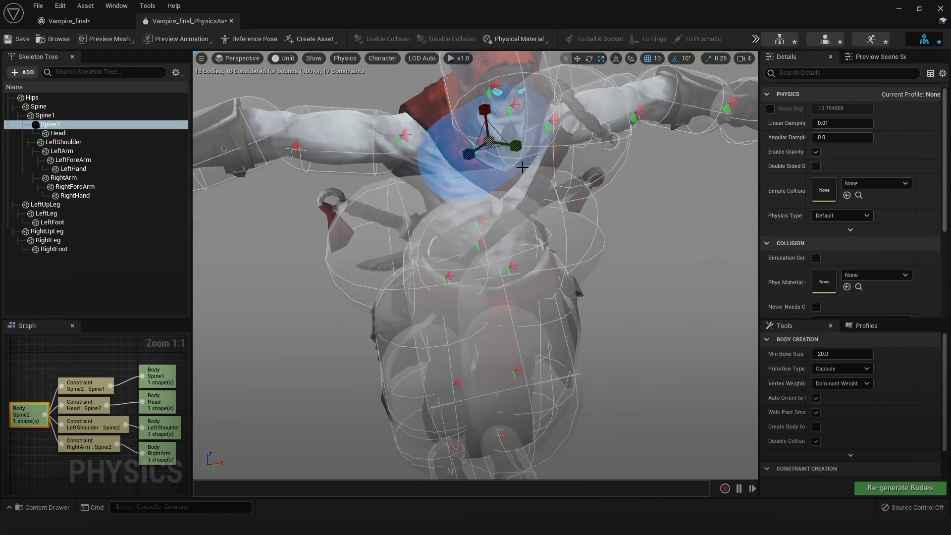
key(ctrl+z)
key(e)
drag(495, 149, 452, 164)
alt+drag(495, 146, 465, 109)
drag(499, 143, 451, 151)
key(w)
middle_drag(535, 299, 575, 255)
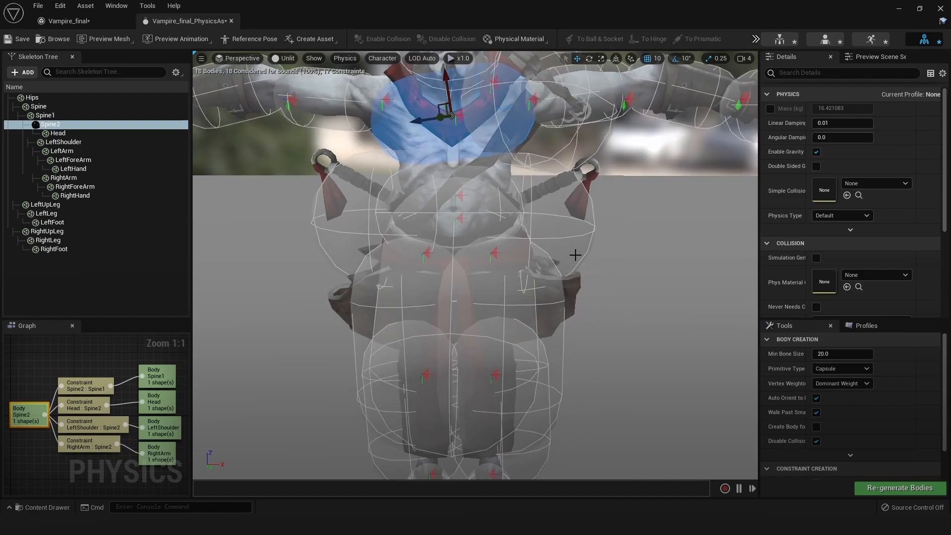
Scale down the Spine1 collision body to fit the character's waist, checking the fit from behind
click(470, 232)
drag(453, 219, 449, 224)
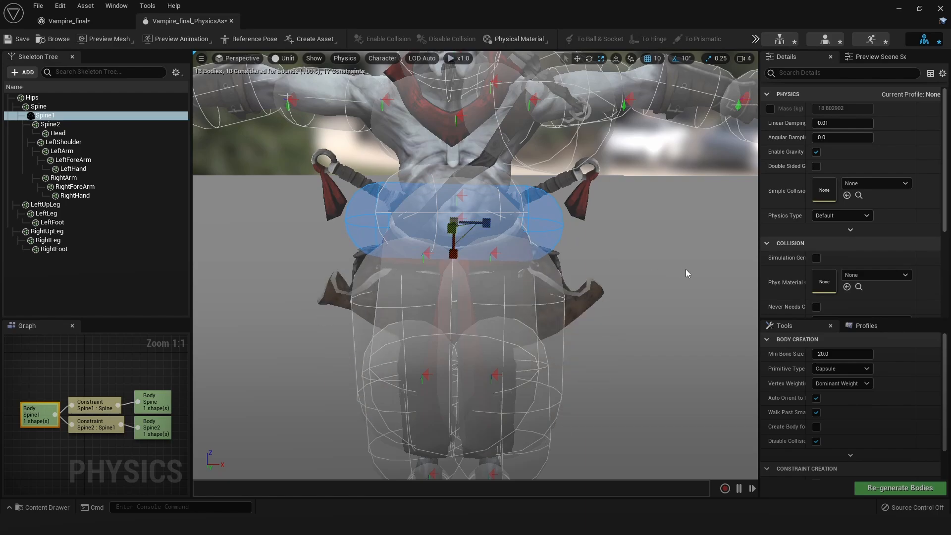
alt+drag(687, 271, 386, 288)
drag(479, 241, 386, 270)
scroll(622, 254, up, 2)
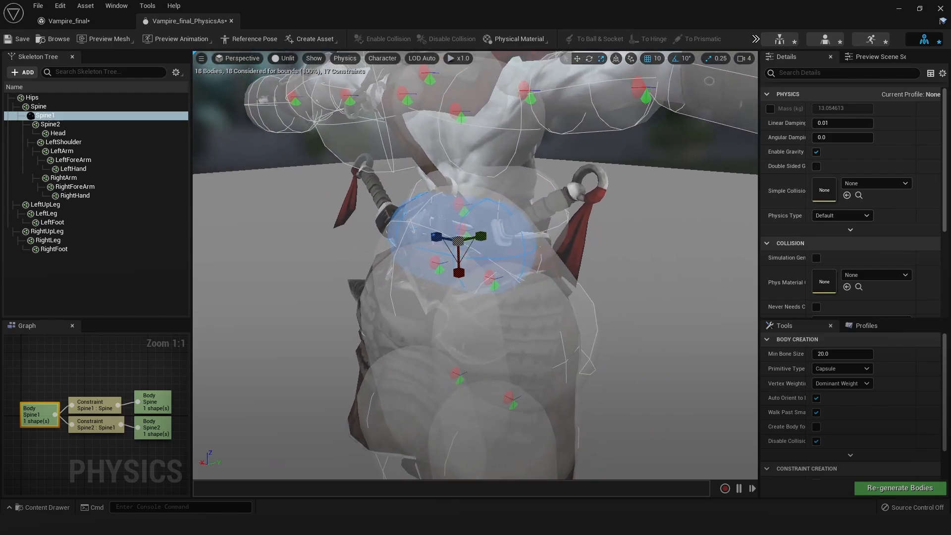
Return to the Vampire_final mesh and look through its material slots for the cloth elements
click(78, 22)
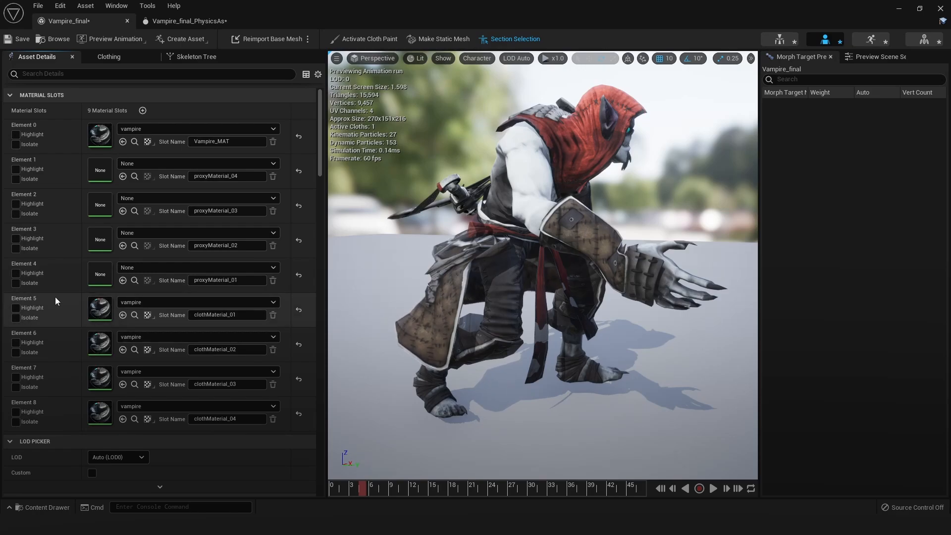
scroll(55, 298, down, 3)
scroll(61, 310, down, 3)
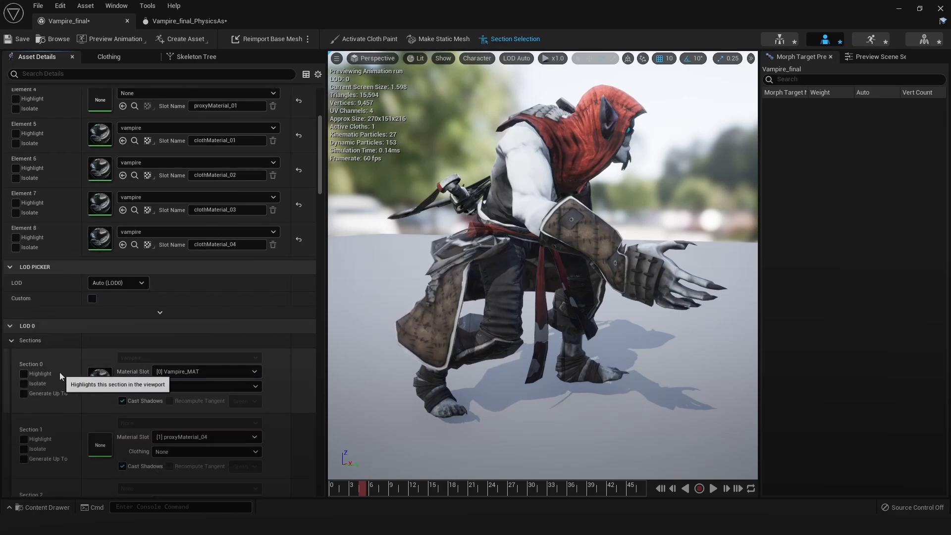
scroll(49, 291, up, 2)
right_click(48, 289)
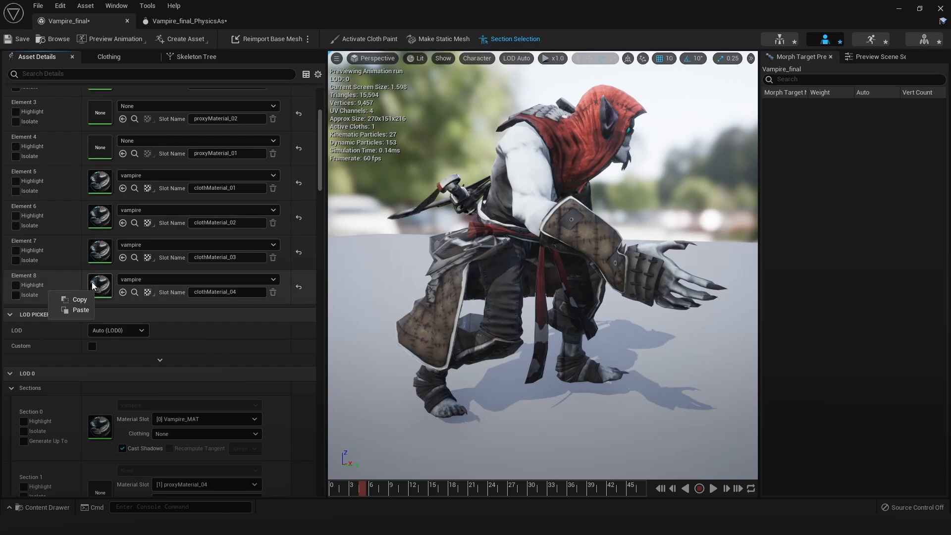
right_click(92, 282)
right_click(57, 279)
scroll(82, 225, up, 2)
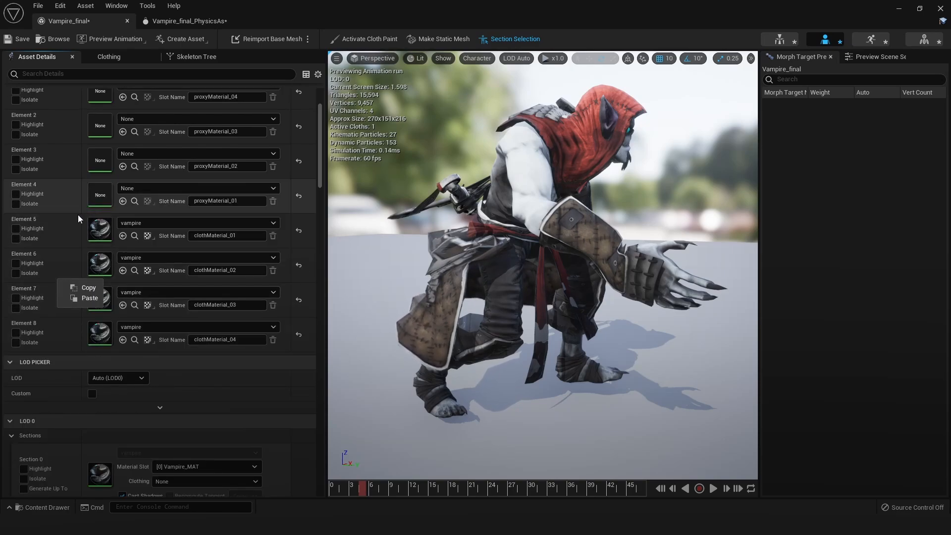
click(70, 204)
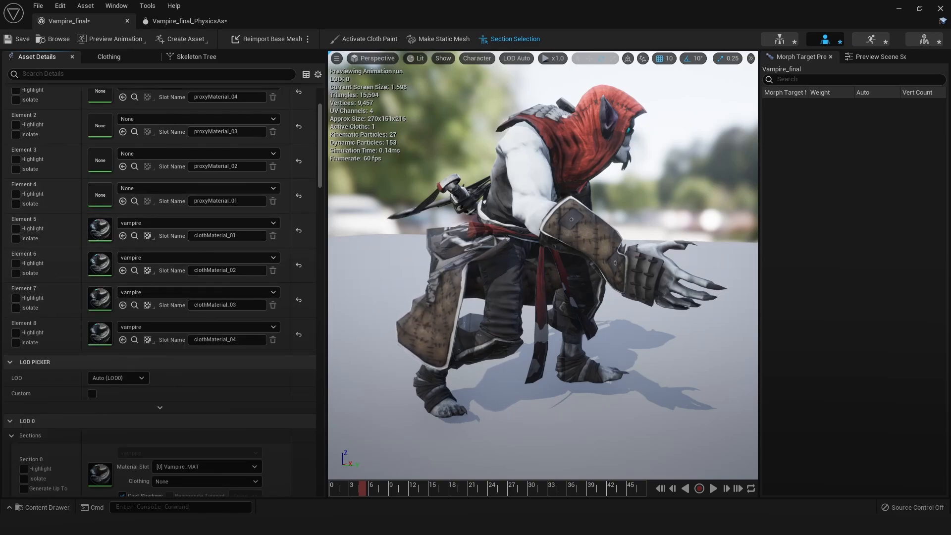
Disable Section 5 (clothMaterial_01) and Section 6 (clothMaterial_02) in LOD 0
scroll(136, 373, down, 4)
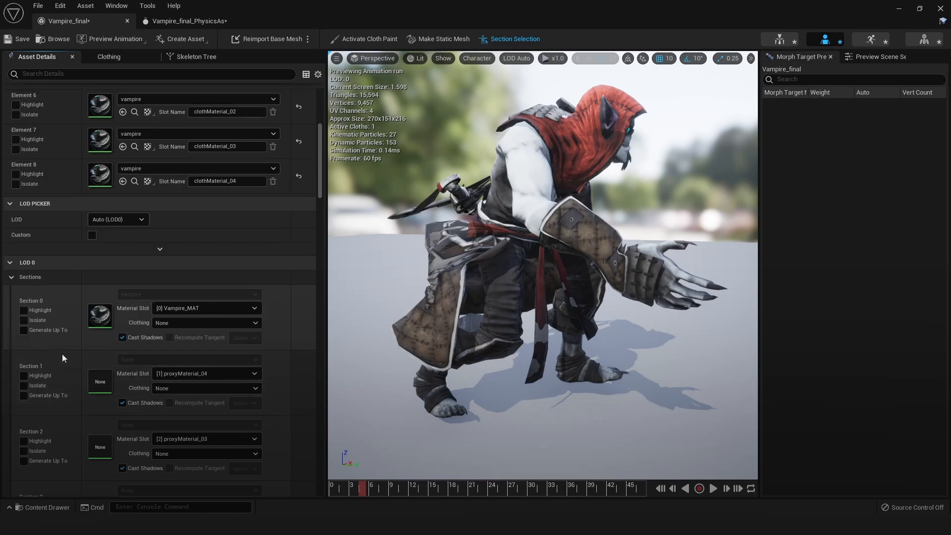
scroll(268, 347, down, 7)
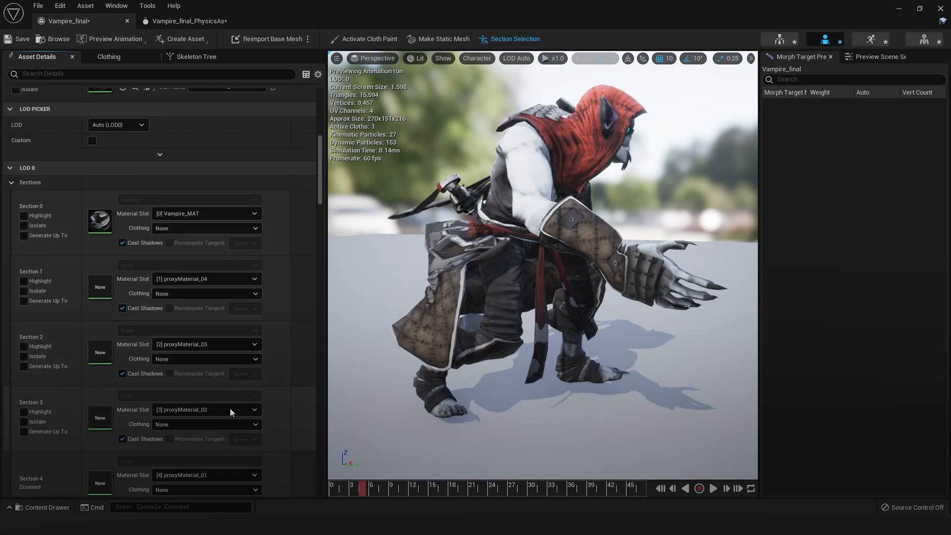
drag(316, 186, 318, 224)
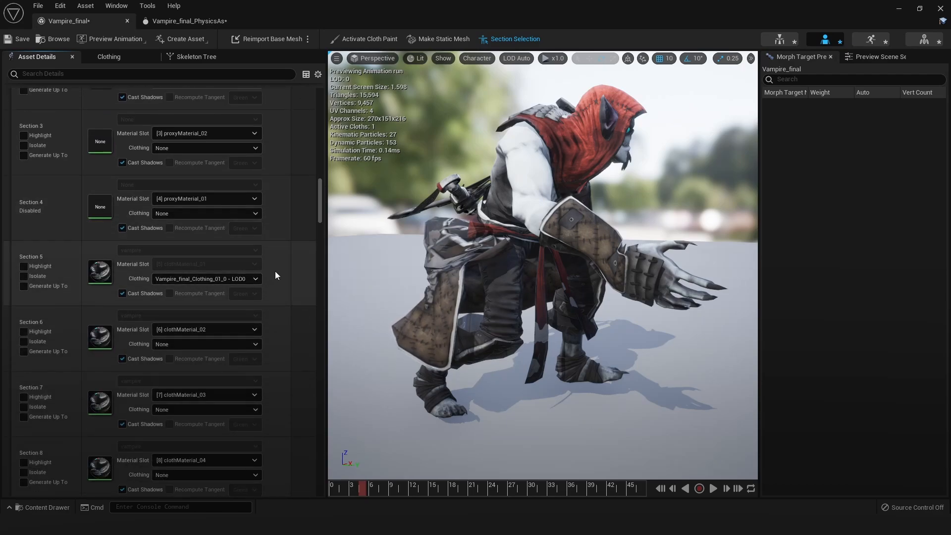
right_click(271, 261)
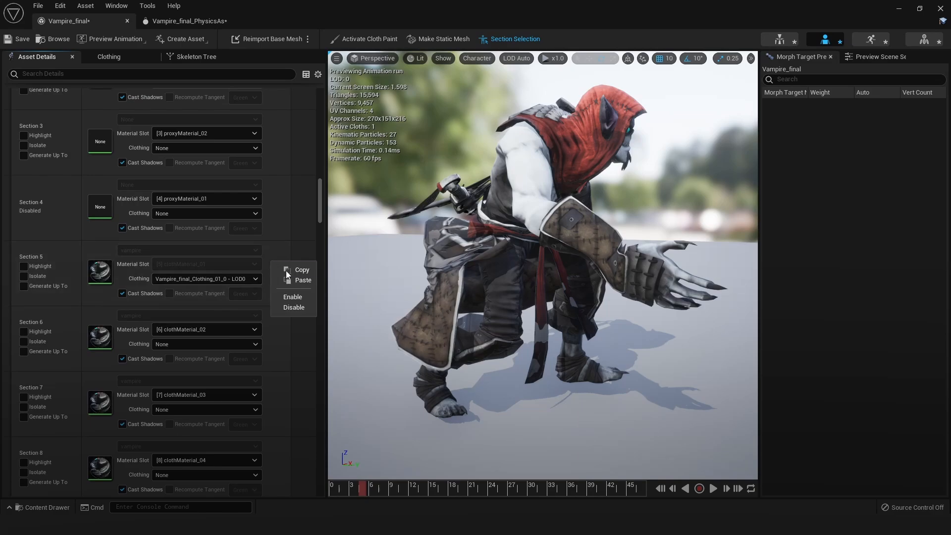
click(294, 305)
right_click(263, 342)
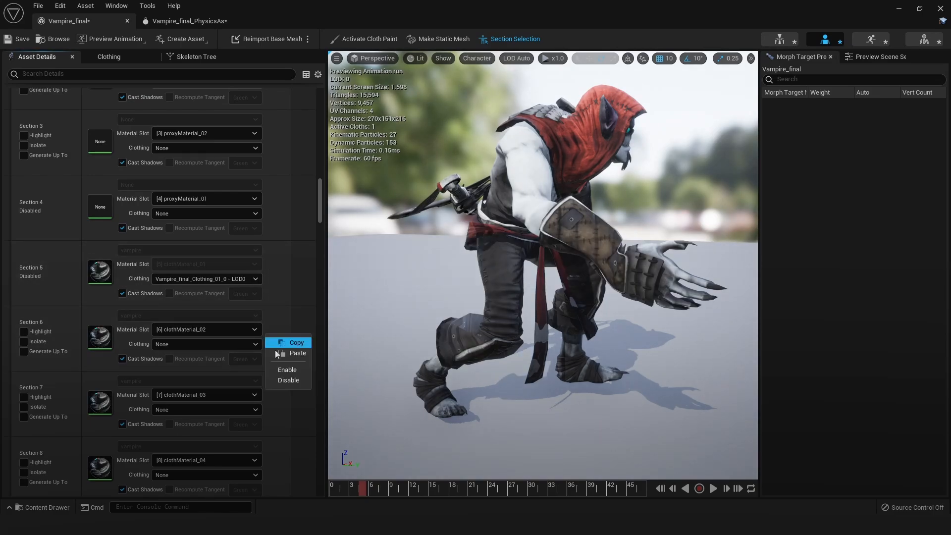
click(291, 381)
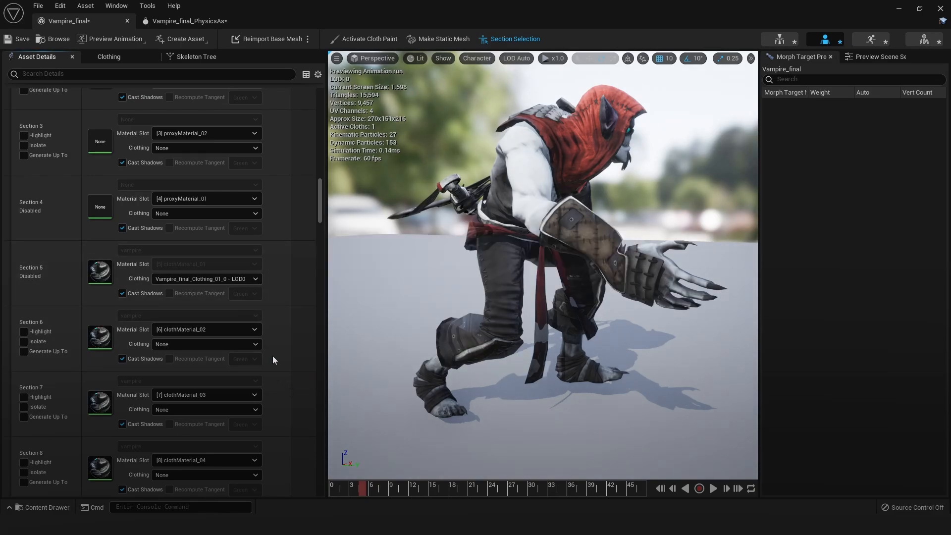
Disable Section 7 (clothMaterial_03) and Section 8 (clothMaterial_04) in LOD 0
right_click(266, 391)
click(290, 438)
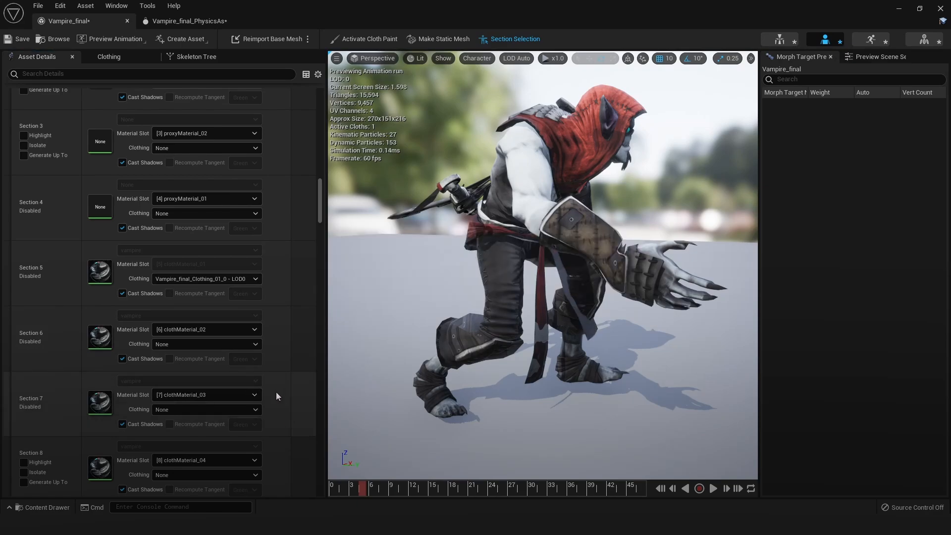
right_click(269, 453)
click(289, 501)
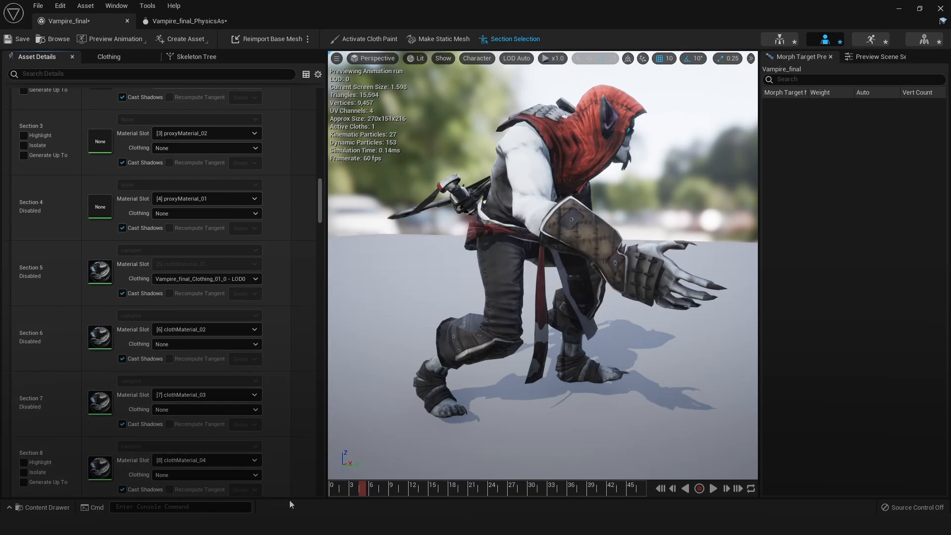
Disable the proxy Sections 2 (proxyMaterial_03), 3 (proxyMaterial_02) and 1 (proxyMaterial_04), and check the character from behind
scroll(239, 411, up, 5)
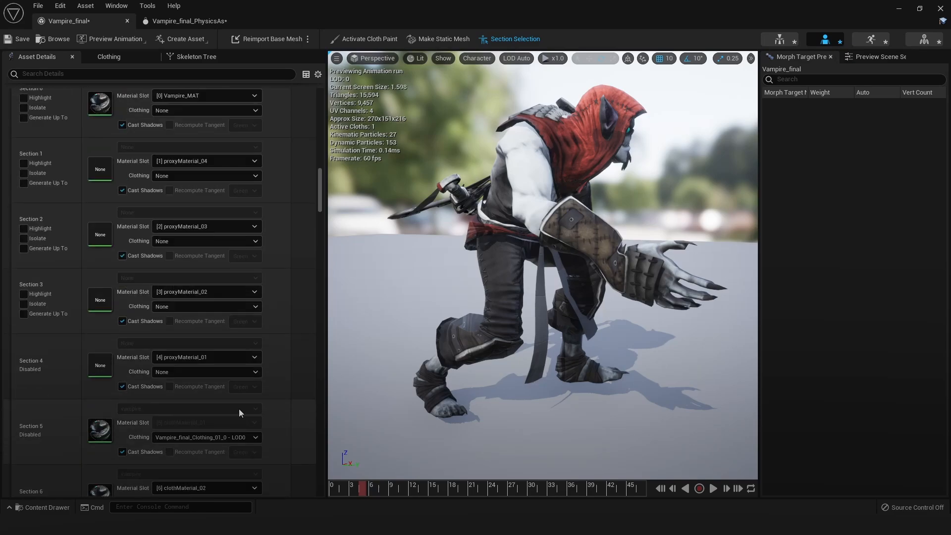
right_click(286, 230)
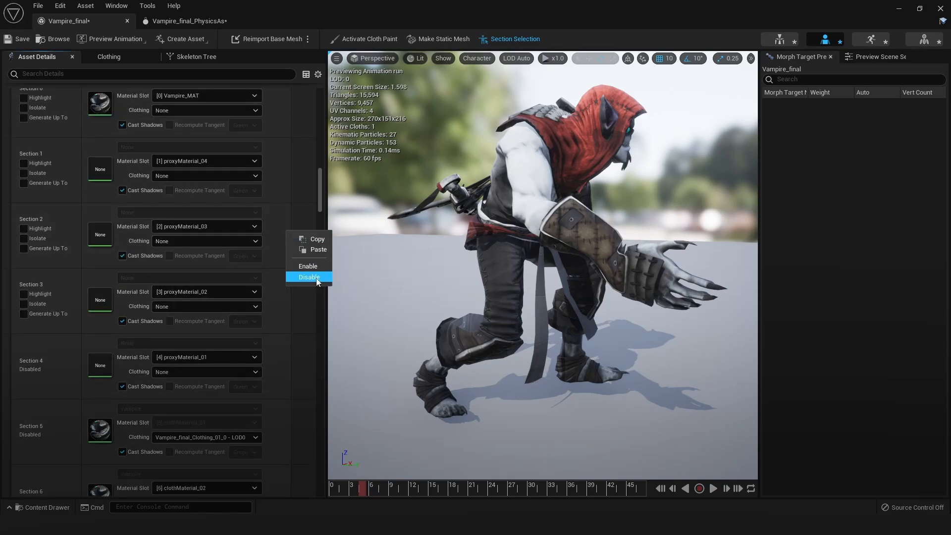
click(309, 277)
right_click(277, 291)
click(298, 340)
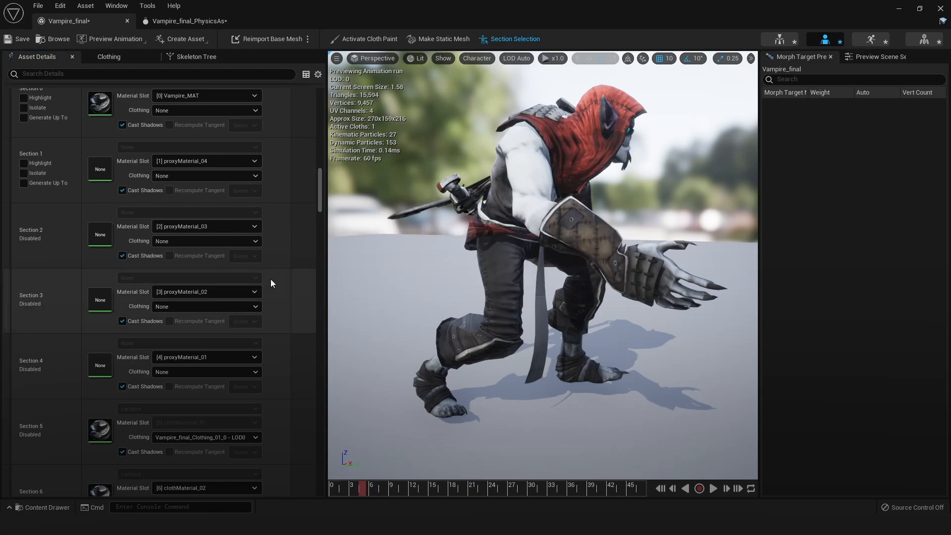
scroll(269, 278, up, 1)
right_click(269, 186)
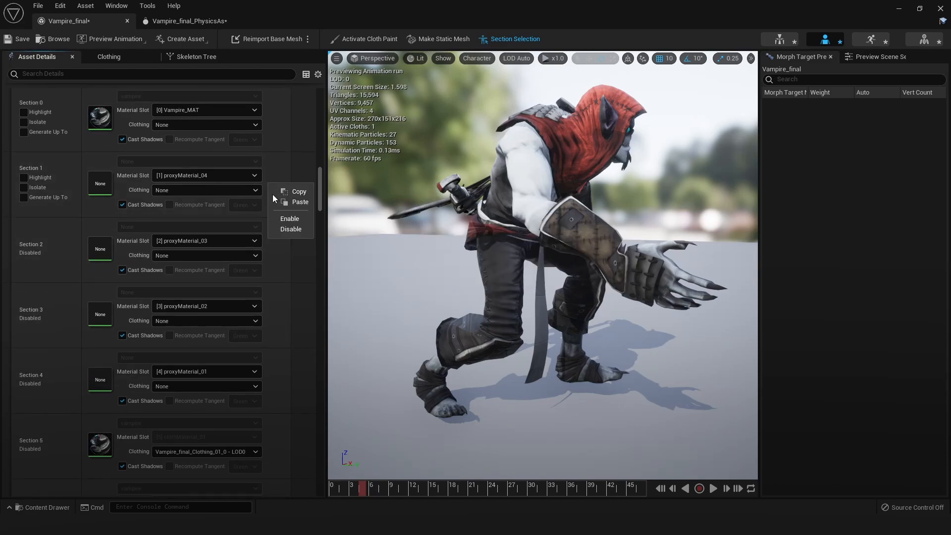
click(290, 229)
scroll(257, 185, up, 1)
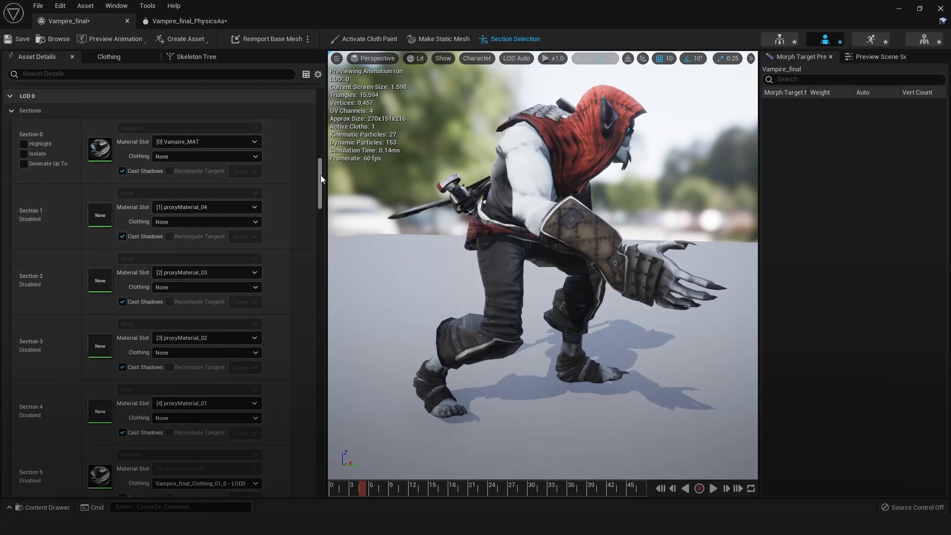
mouse_move(322, 177)
mouse_down()
mouse_move(320, 218)
mouse_move(322, 179)
mouse_up()
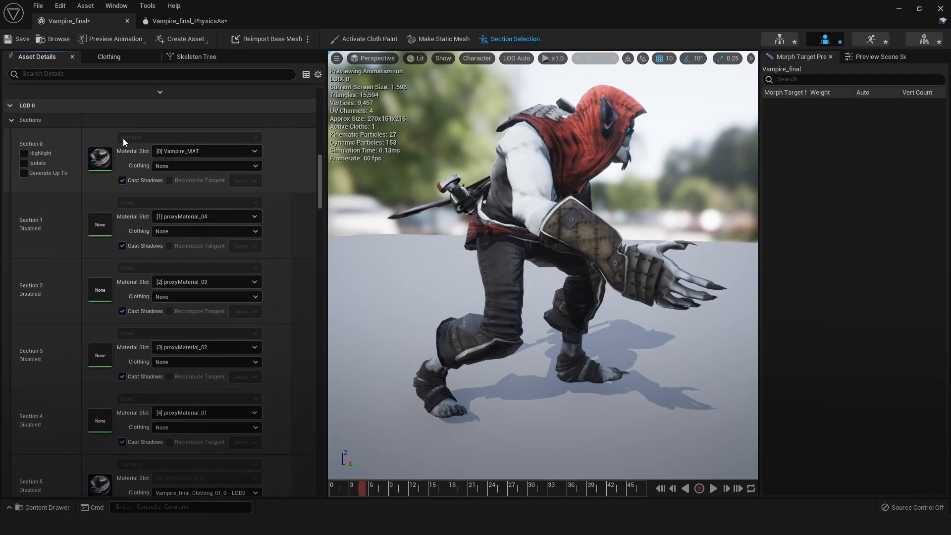
mouse_move(515, 238)
alt+mouse_down()
mouse_move(357, 230)
mouse_move(455, 239)
mouse_move(392, 230)
mouse_move(456, 238)
mouse_move(431, 248)
mouse_move(509, 234)
alt+mouse_up()
alt+drag(558, 174, 593, 173)
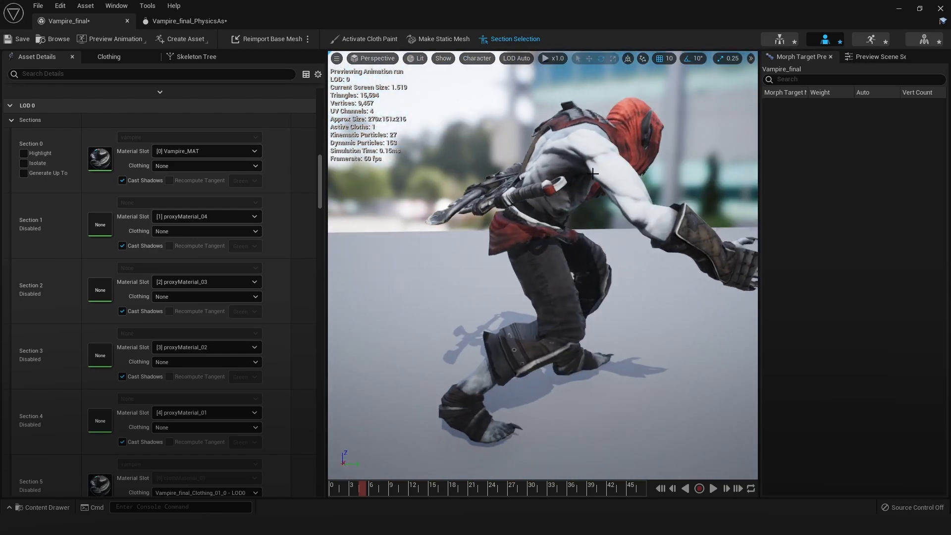
Return to the vampire's physics asset and scale down the Spine collision body to fit the lower waist
click(170, 22)
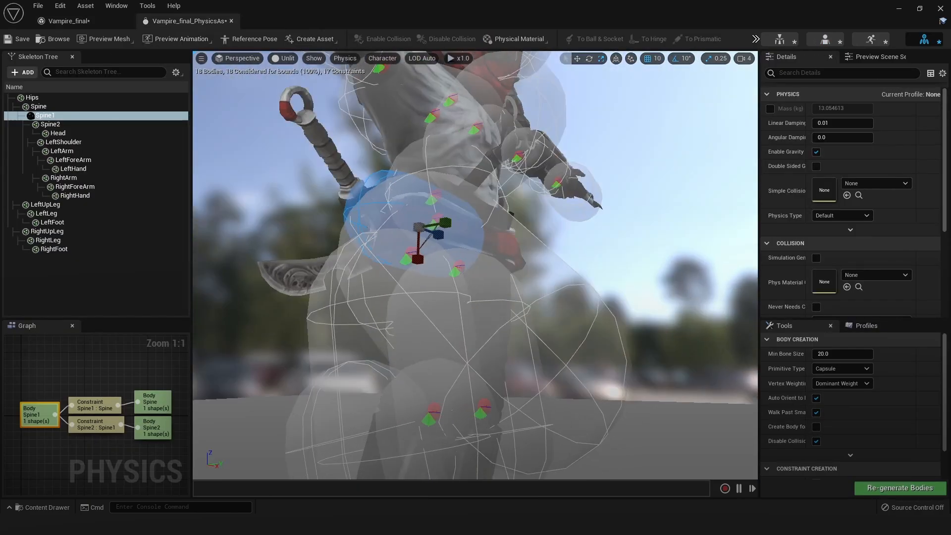
alt+drag(475, 237, 477, 186)
click(477, 186)
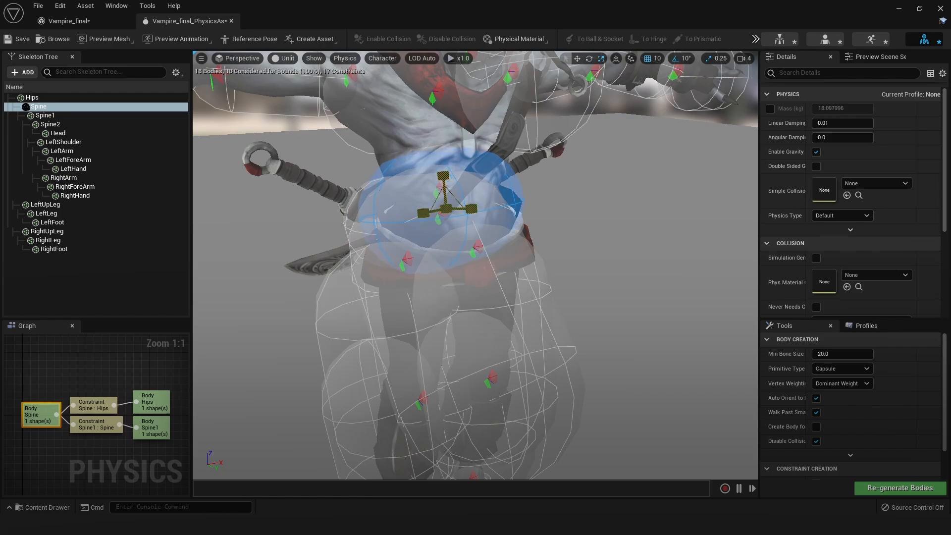
drag(446, 209, 425, 223)
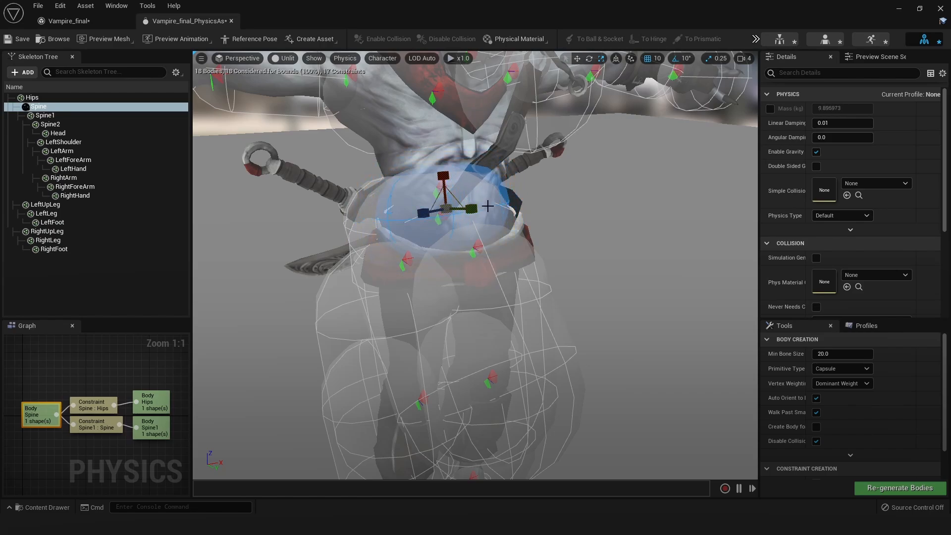
alt+drag(487, 205, 448, 183)
Scale down the LeftUpLeg collision body to about the thickness of the left thigh
alt+drag(558, 298, 548, 293)
scroll(547, 293, down, 4)
click(517, 312)
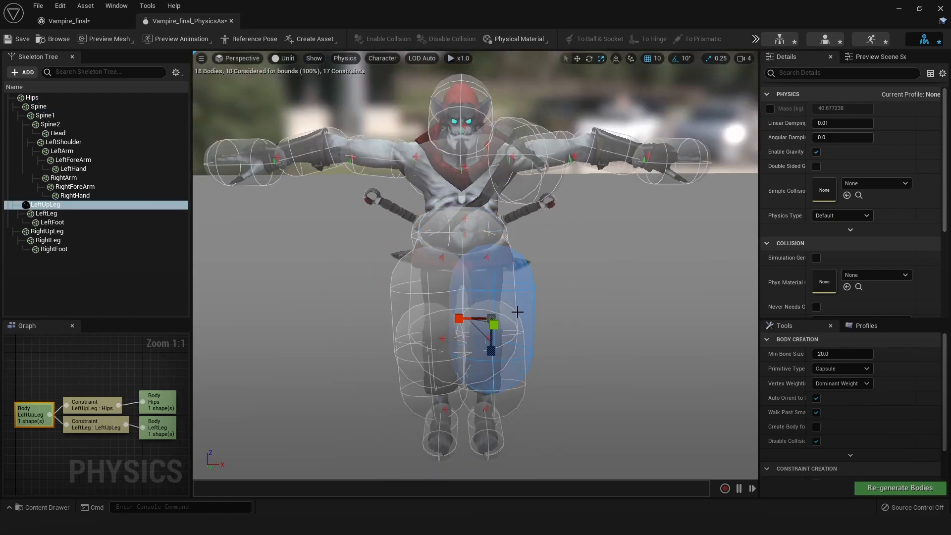
scroll(560, 338, up, 2)
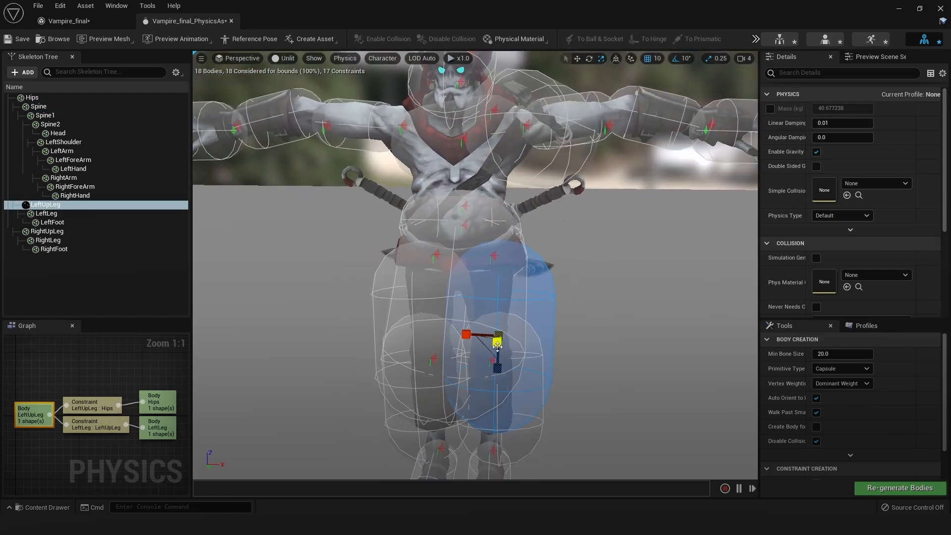
alt+drag(497, 345, 471, 350)
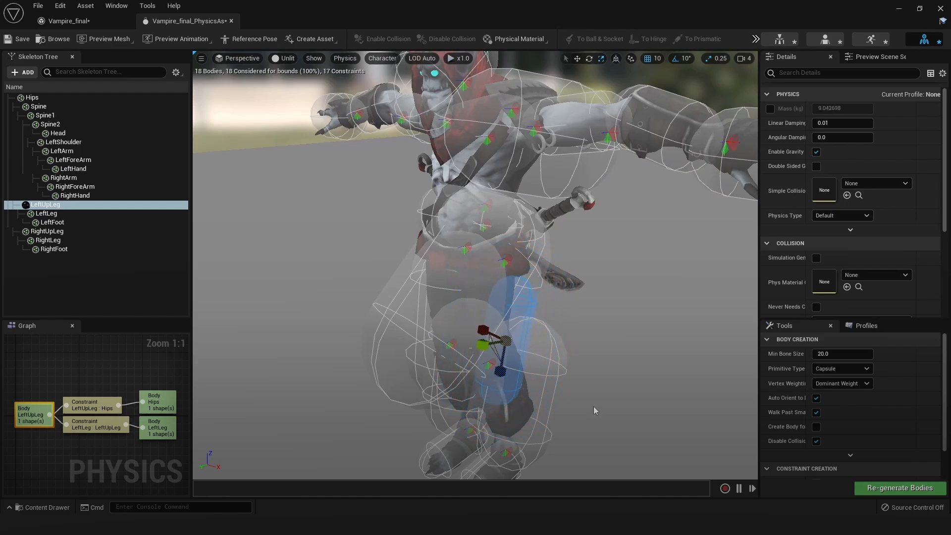
Rotate the LeftUpLeg collision body upright and move it up to line up with the left thigh
alt+drag(594, 410, 535, 381)
key(w)
key(e)
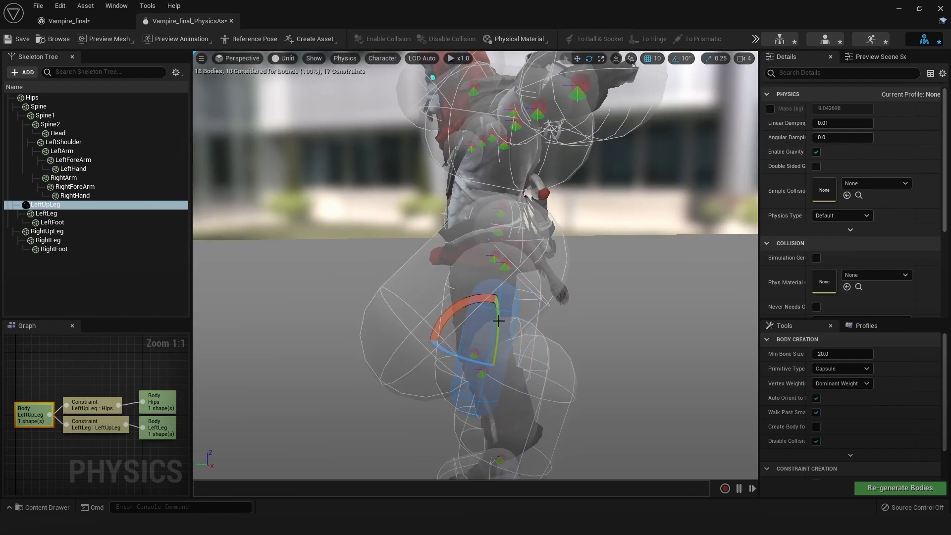
drag(487, 303, 487, 303)
key(w)
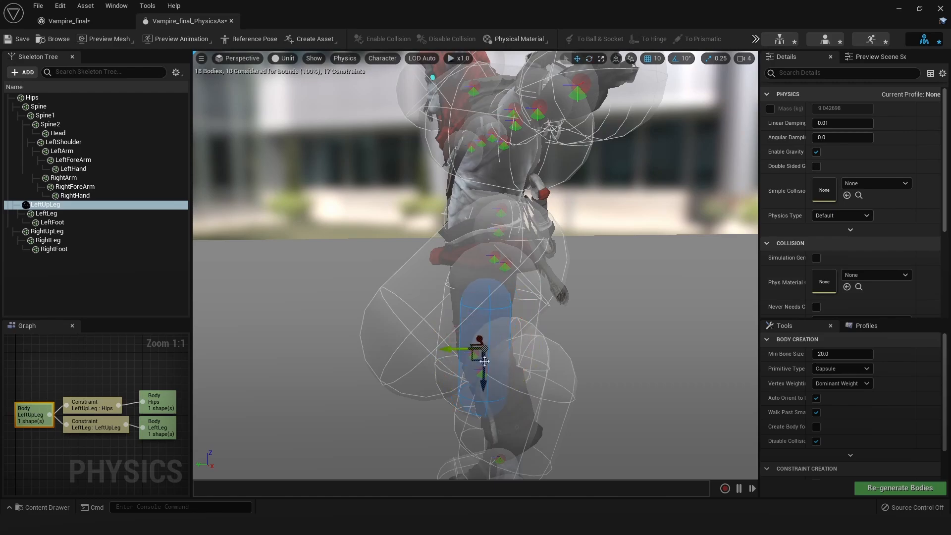
drag(485, 385, 488, 364)
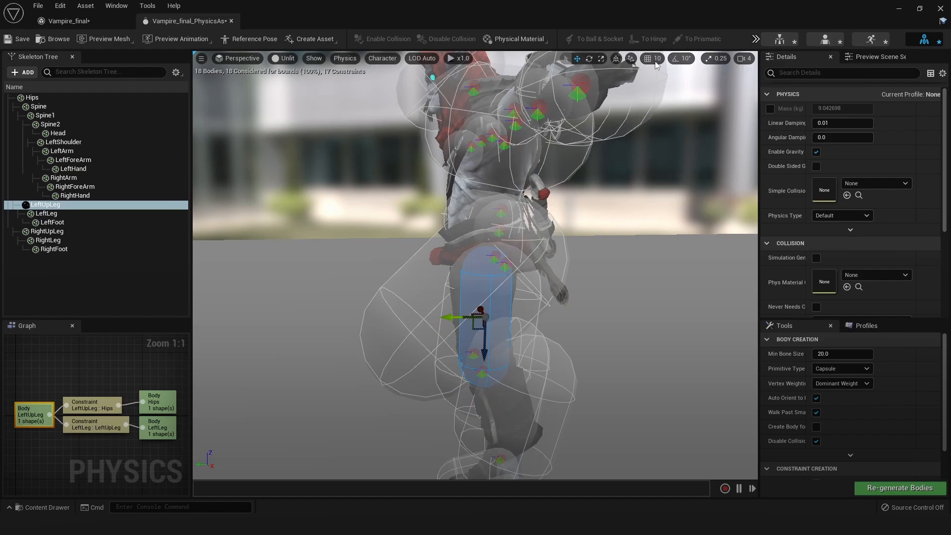
alt+drag(500, 316, 364, 300)
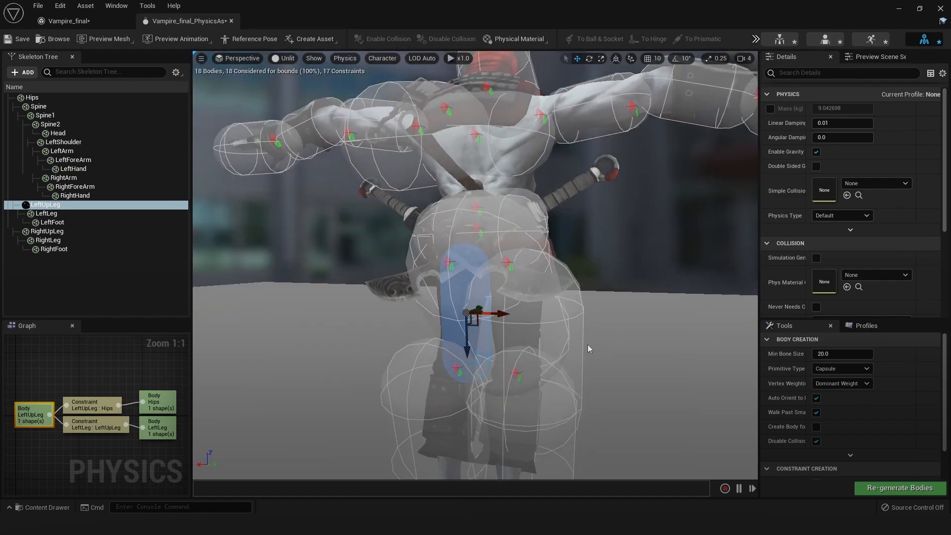
Scale down the RightUpLeg collision body, then rotate and move it to fit the right thigh
click(568, 344)
alt+drag(568, 343, 650, 363)
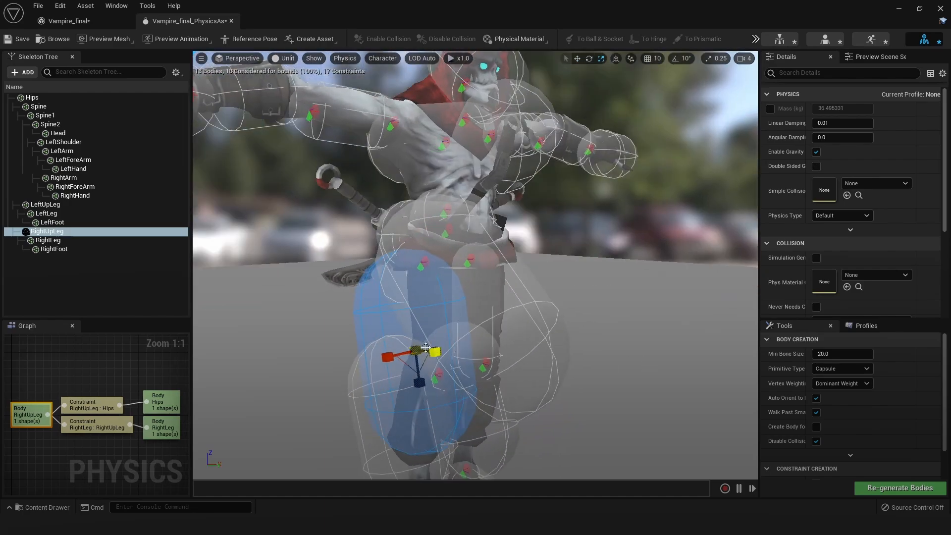
drag(408, 354, 350, 316)
key(e)
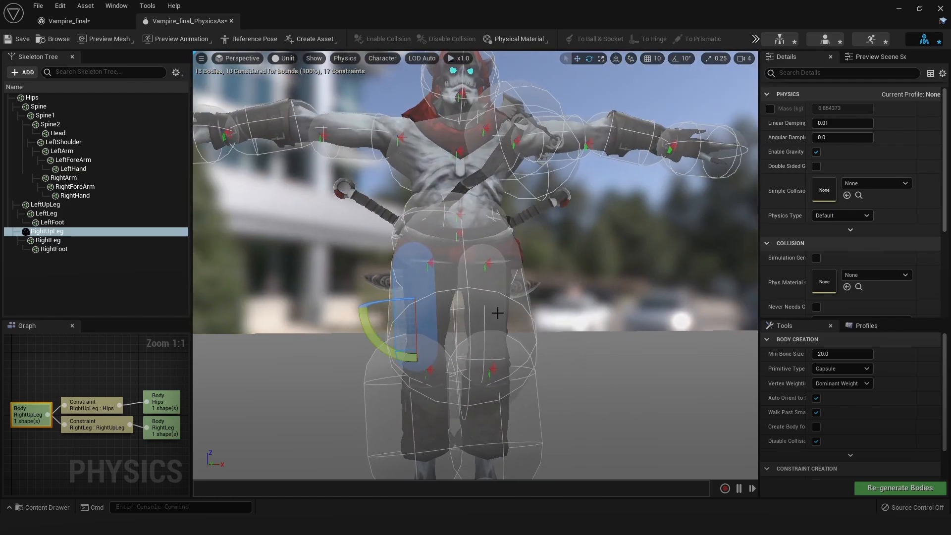
drag(383, 349, 388, 350)
key(w)
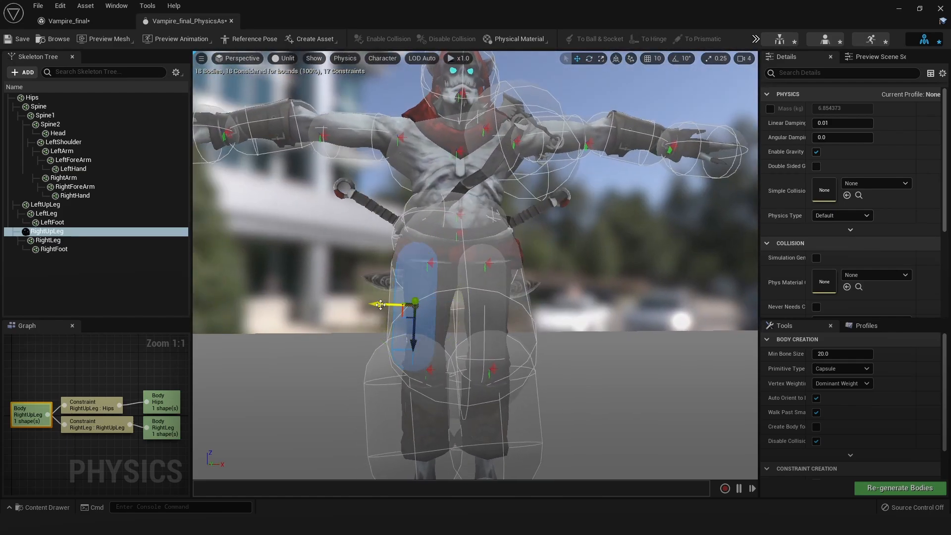
drag(380, 305, 392, 303)
alt+drag(486, 297, 533, 299)
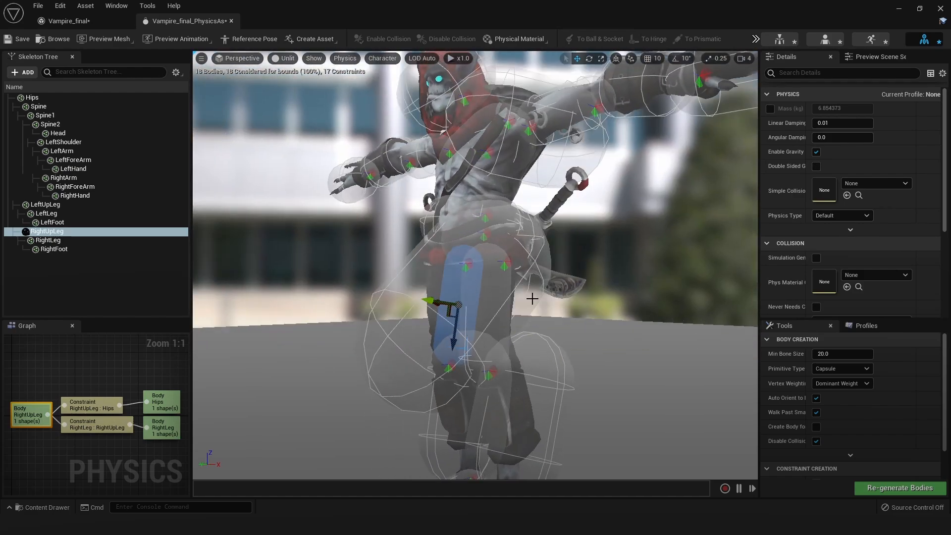
Scale down the Hips collision body and rotate it to lie across the pelvis
click(480, 292)
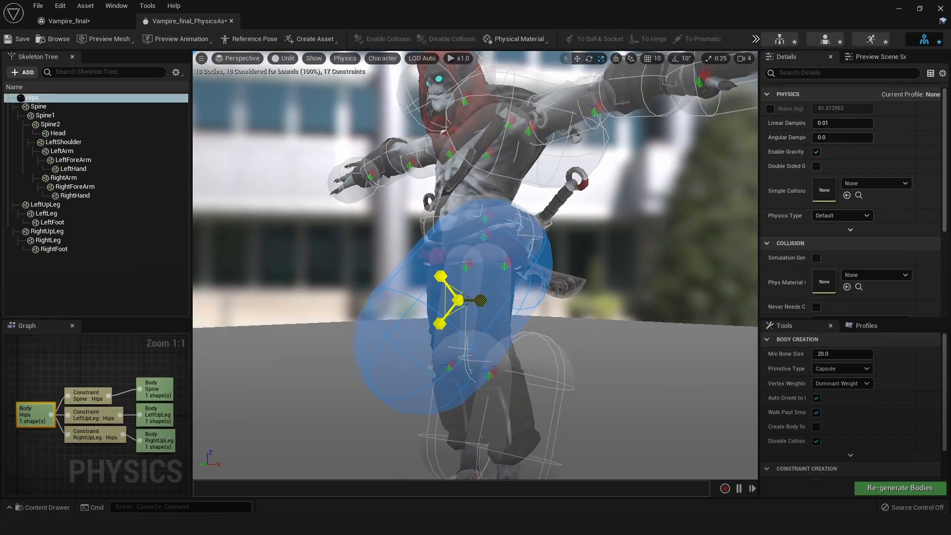
drag(457, 300, 443, 303)
alt+drag(501, 294, 548, 292)
key(e)
drag(474, 348, 421, 311)
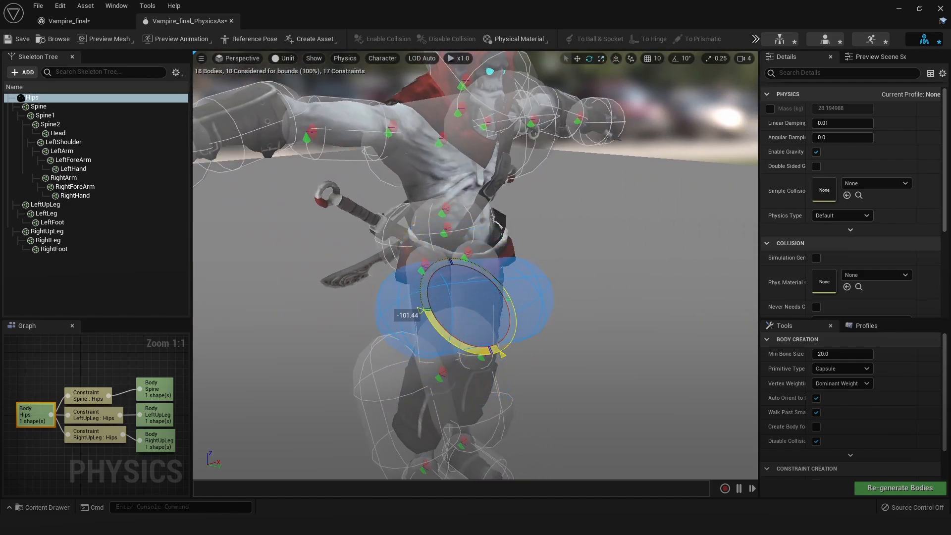
Move the Hips collision body up to the pelvis and shrink it further to fit between the thighs and waist
key(w)
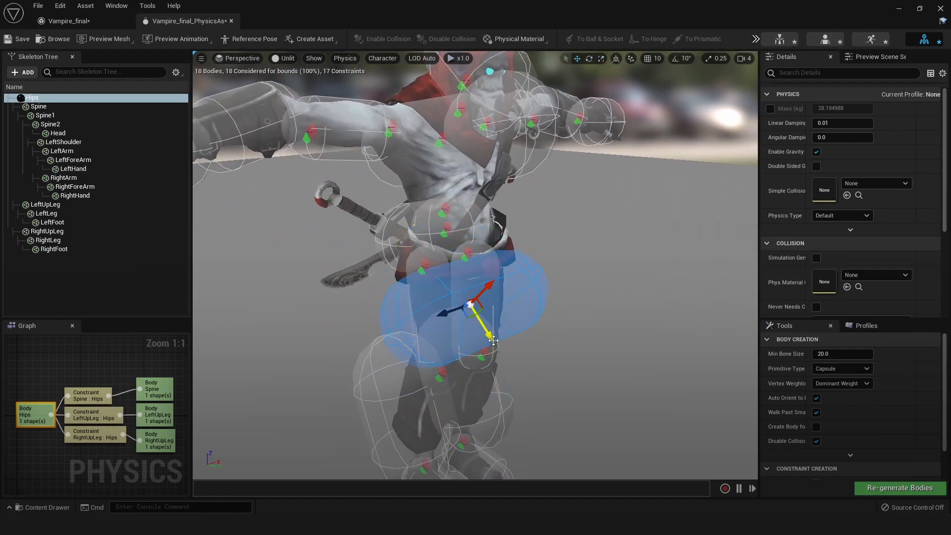
drag(493, 340, 435, 274)
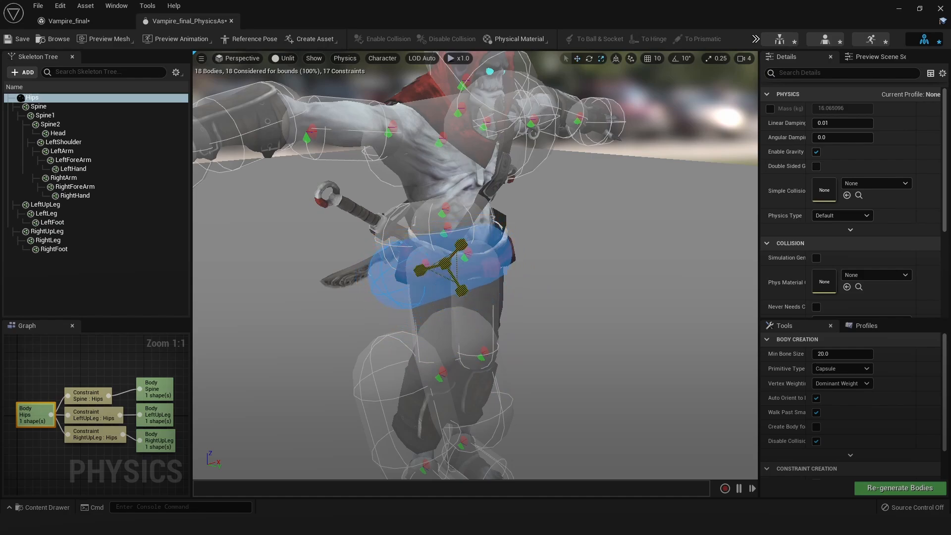
alt+drag(580, 312, 520, 296)
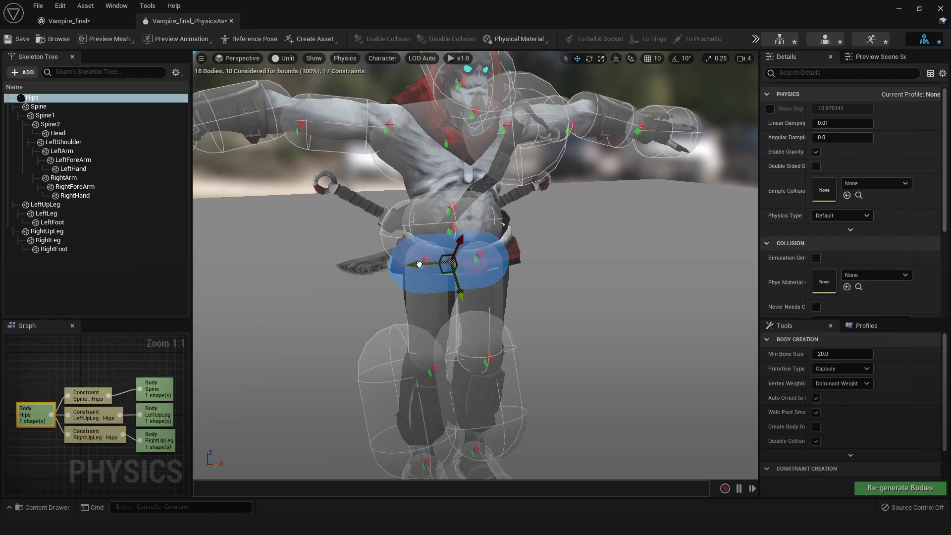
alt+drag(436, 267, 479, 263)
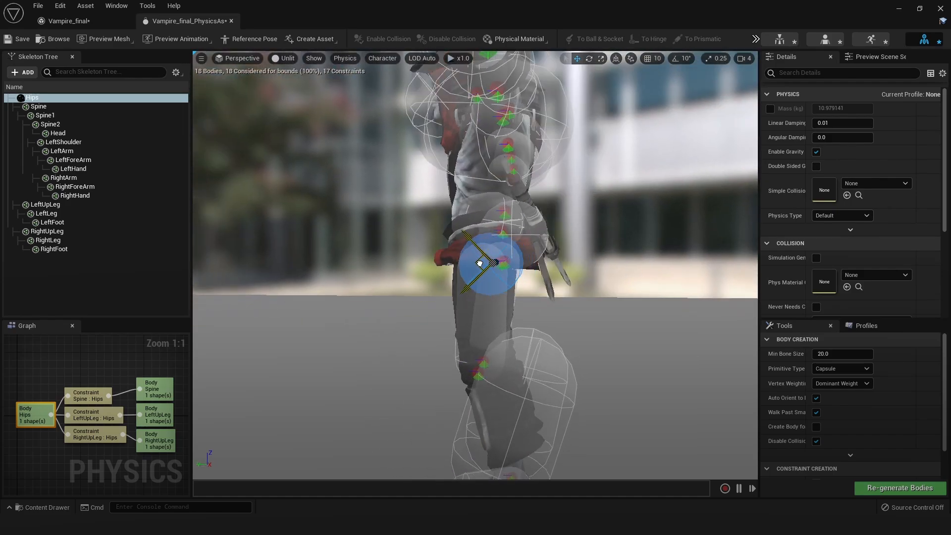
Shift the Spine1 collision body front to back so it fits the waist in side view
alt+drag(640, 298, 558, 262)
click(535, 228)
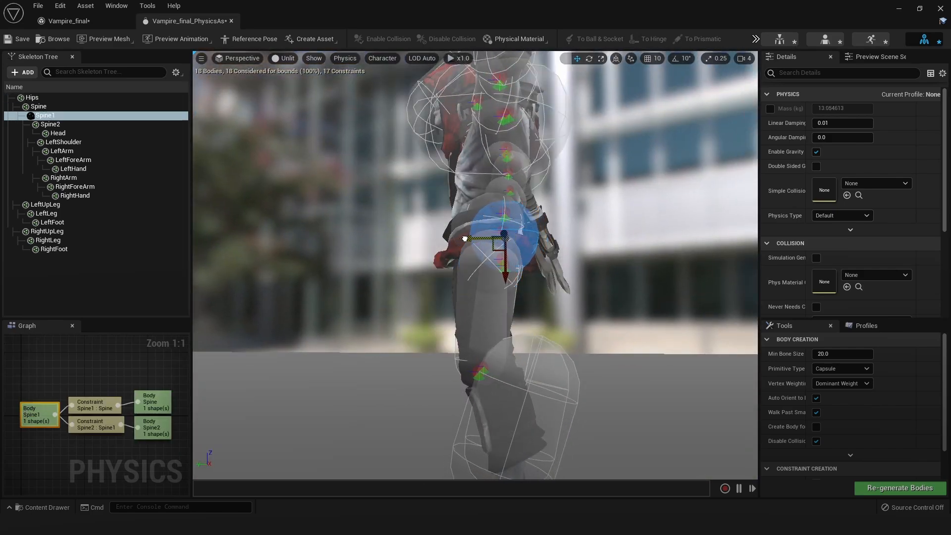
alt+drag(508, 242, 532, 247)
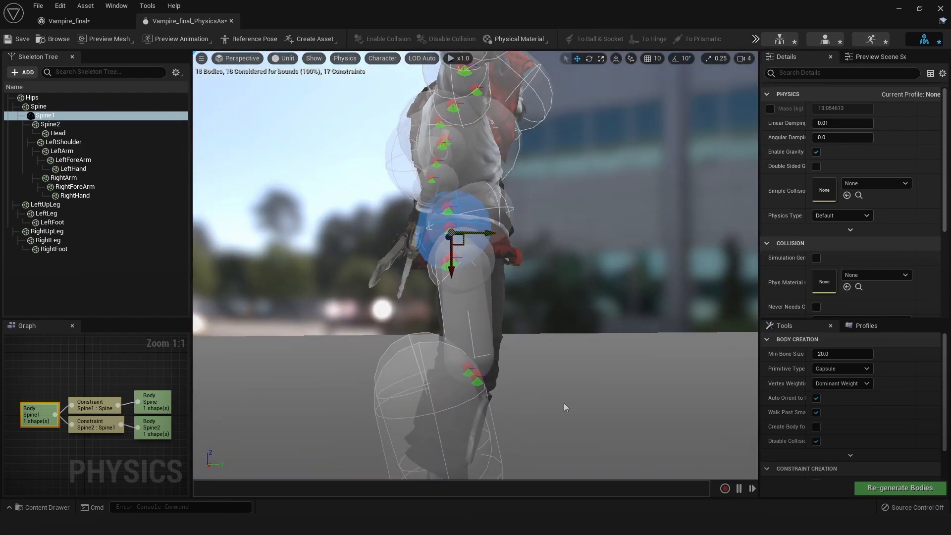
Rotate and scale down the RightLeg collision body, and position it along the right shin
middle_drag(563, 407, 571, 308)
click(491, 354)
key(e)
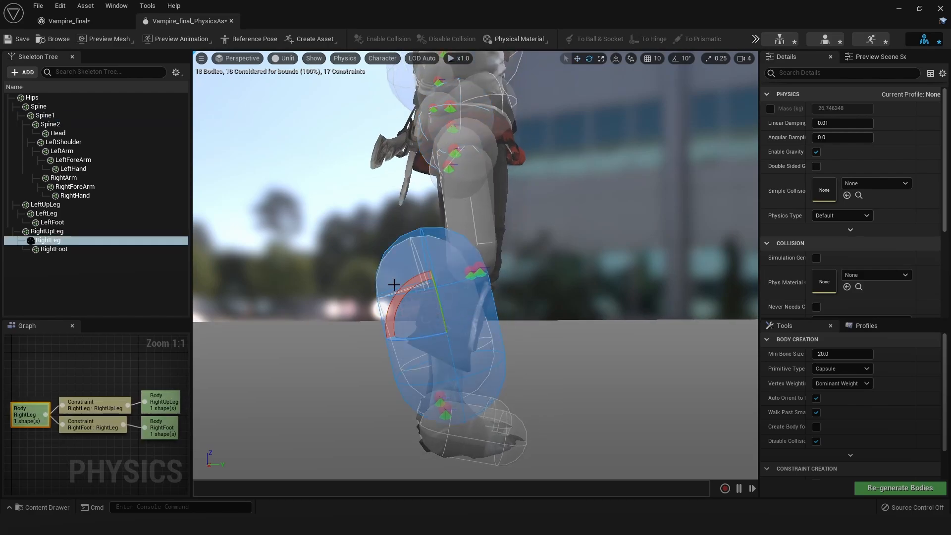
drag(401, 286, 420, 271)
key(r)
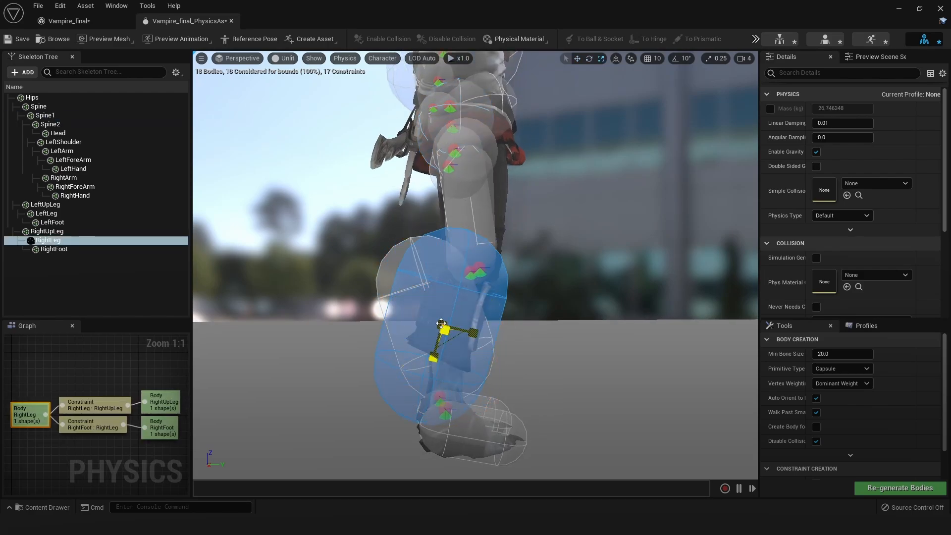
drag(444, 330, 371, 367)
drag(365, 321, 378, 320)
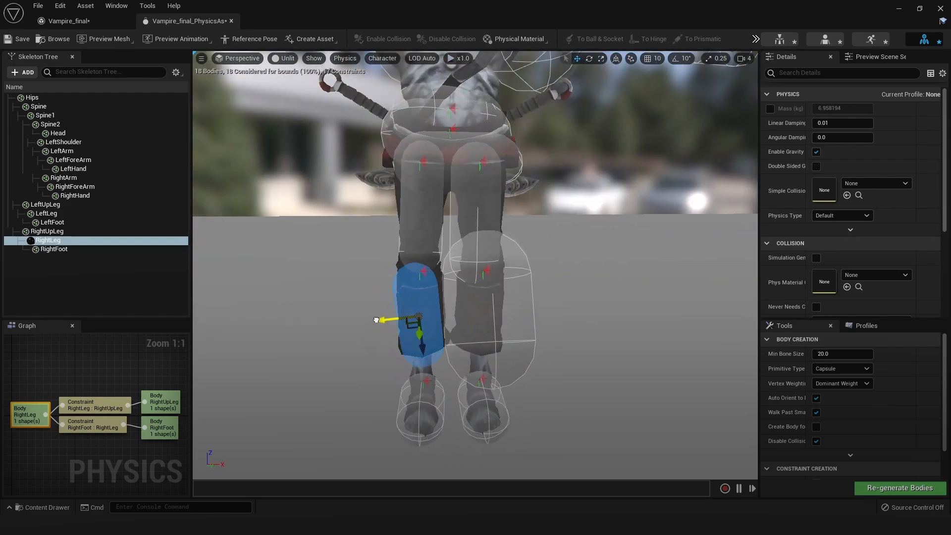
key(e)
drag(445, 275, 540, 285)
Scale down the LeftLeg collision body, adjust its rotation, and move it over the left shin in front view
click(540, 287)
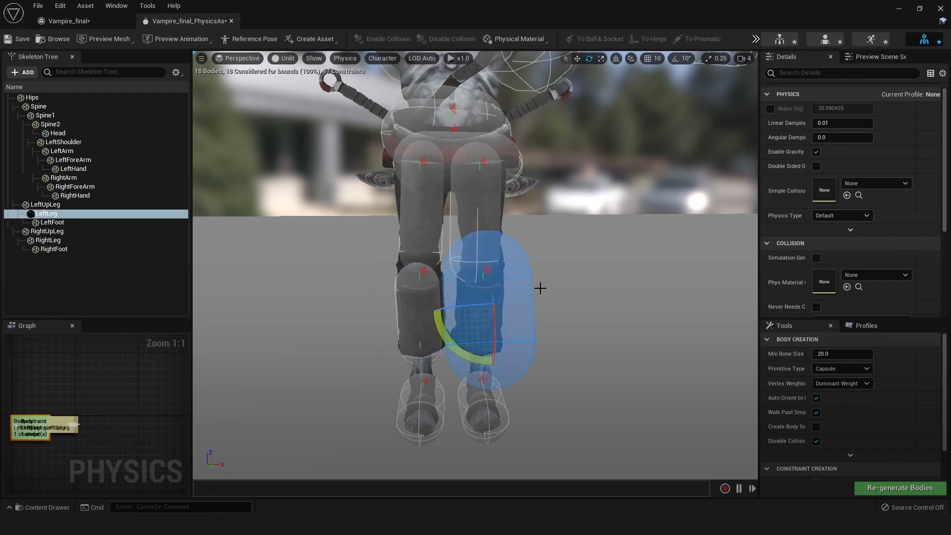
key(r)
alt+drag(554, 332, 489, 308)
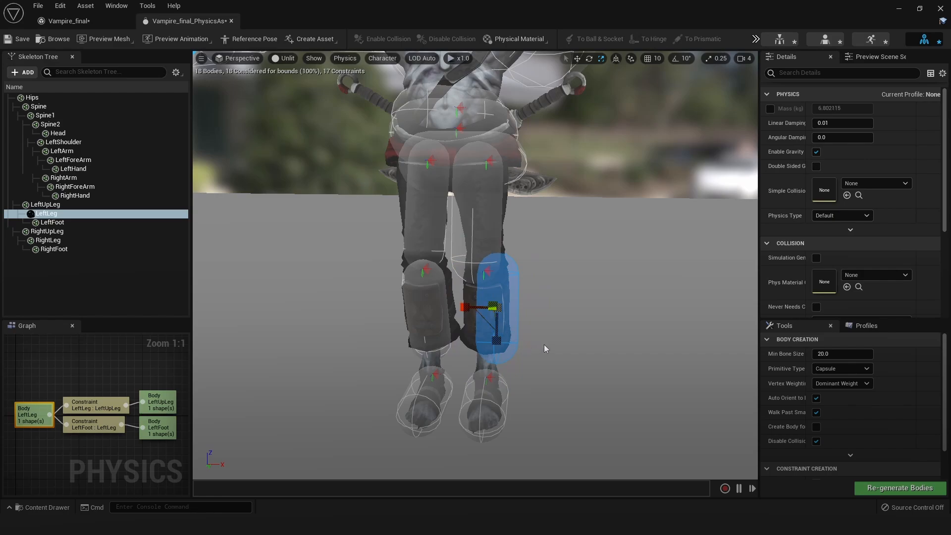
alt+drag(544, 345, 537, 359)
drag(472, 311, 459, 313)
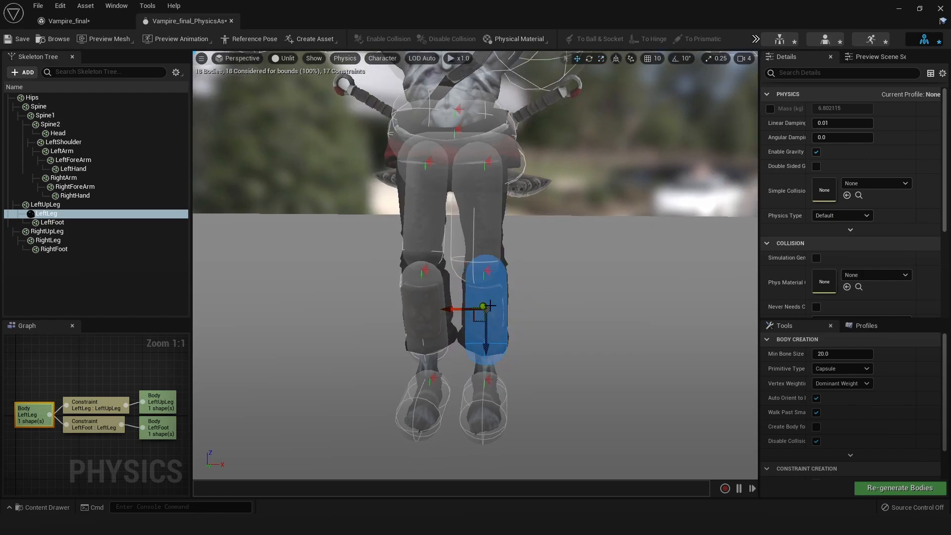
key(e)
drag(526, 323, 527, 319)
key(w)
drag(446, 311, 444, 311)
Rotate the LeftLeg collision body in side view and shift it front to back to follow the left shin
alt+drag(539, 307, 416, 302)
key(e)
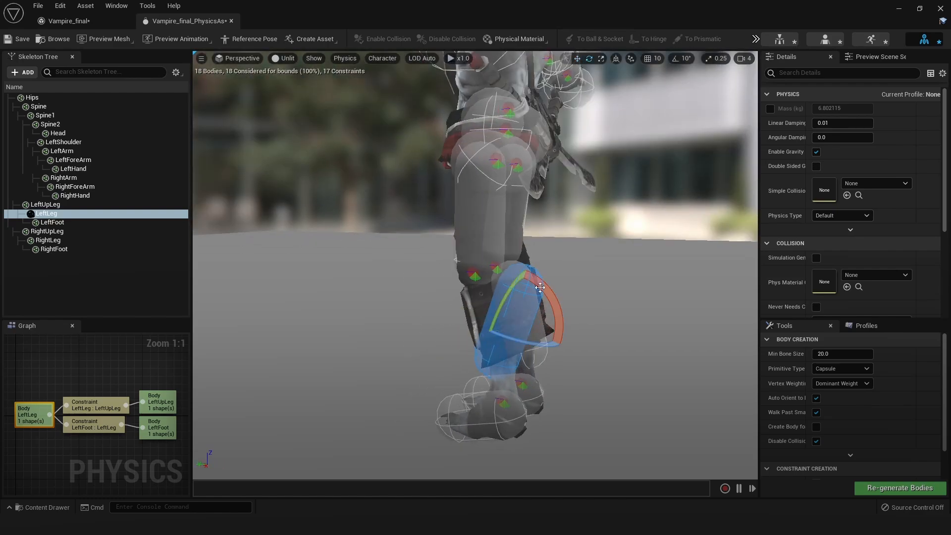
drag(541, 287, 529, 275)
key(w)
alt+drag(598, 319, 625, 315)
drag(483, 326, 468, 330)
Shift the LeftUpLeg collision body sideways and scale it down to fit the left thigh
alt+drag(534, 334, 391, 317)
click(497, 253)
key(e)
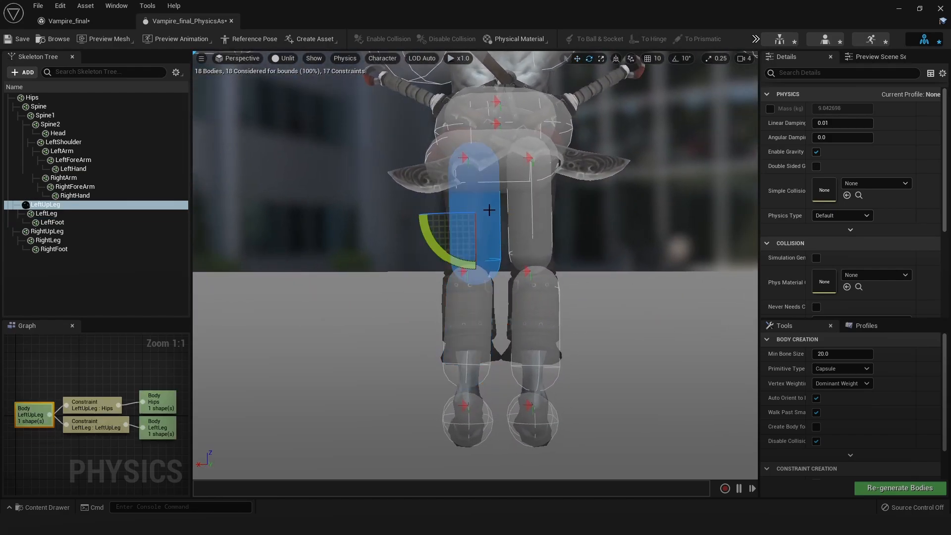
key(w)
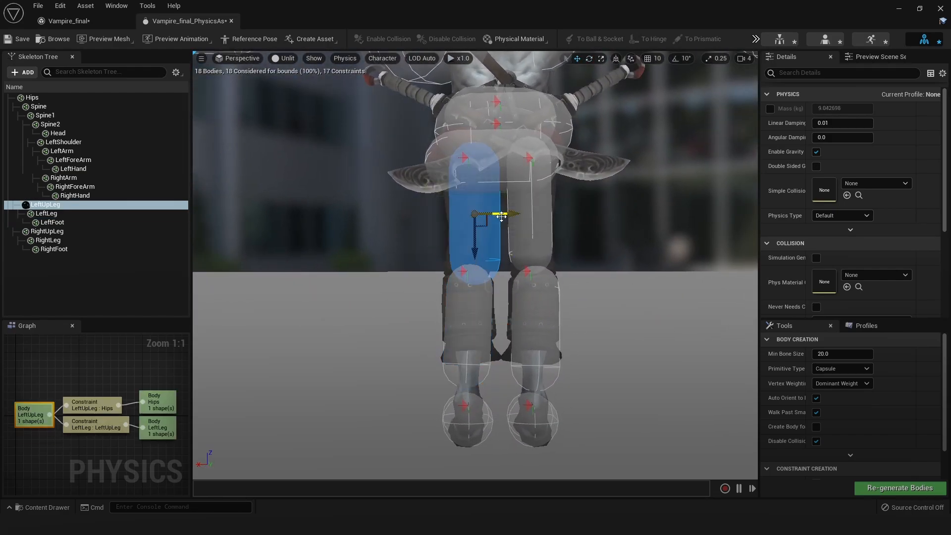
drag(501, 217, 495, 216)
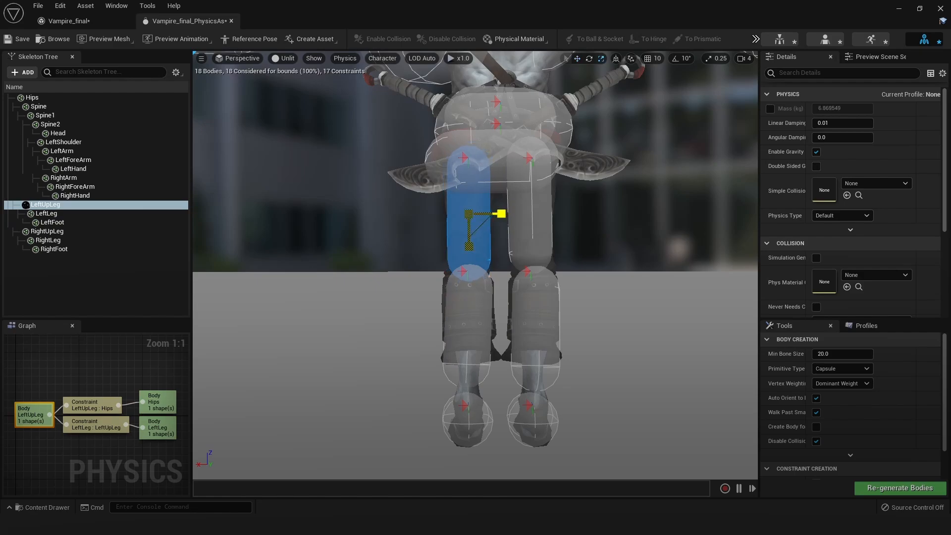
key(alt+s)
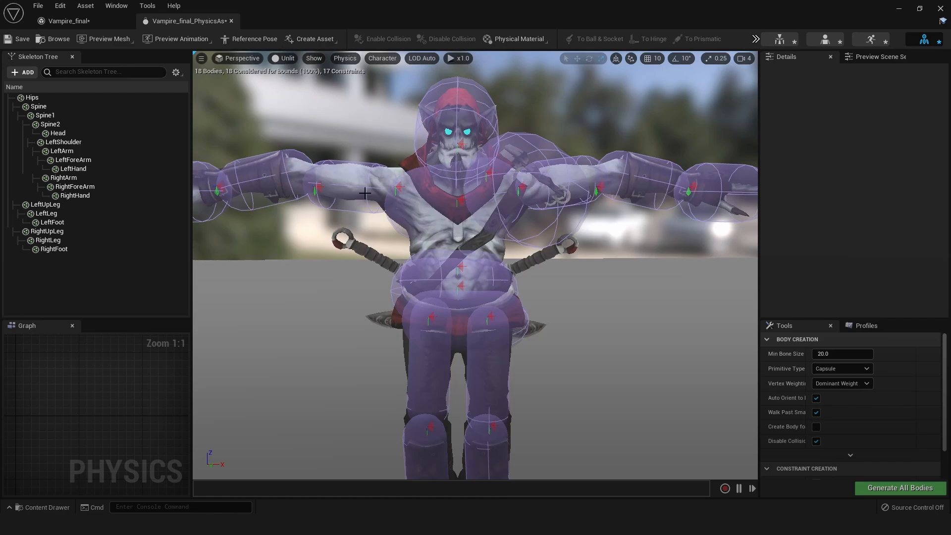
key(alt+s)
Scale down the LeftShoulder collision body to fit the left shoulder and check it from behind
click(348, 211)
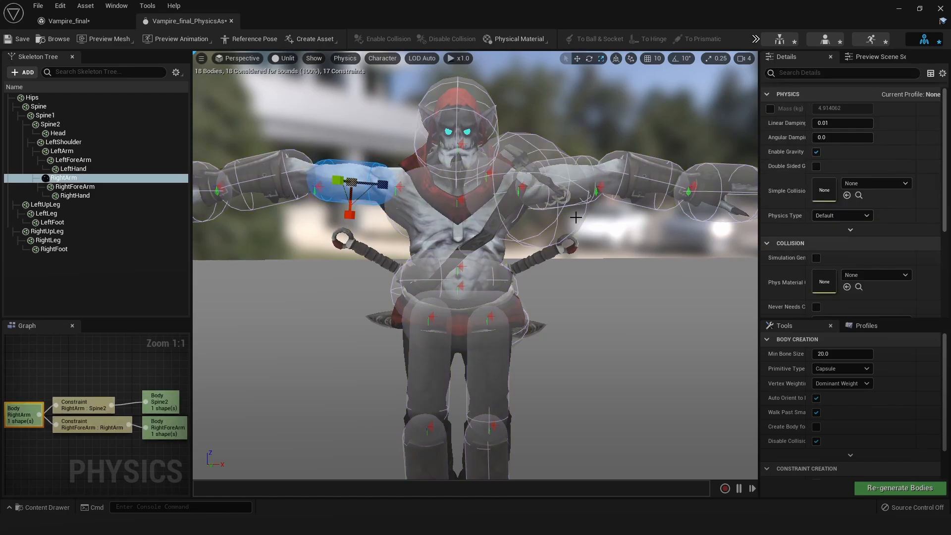
click(537, 173)
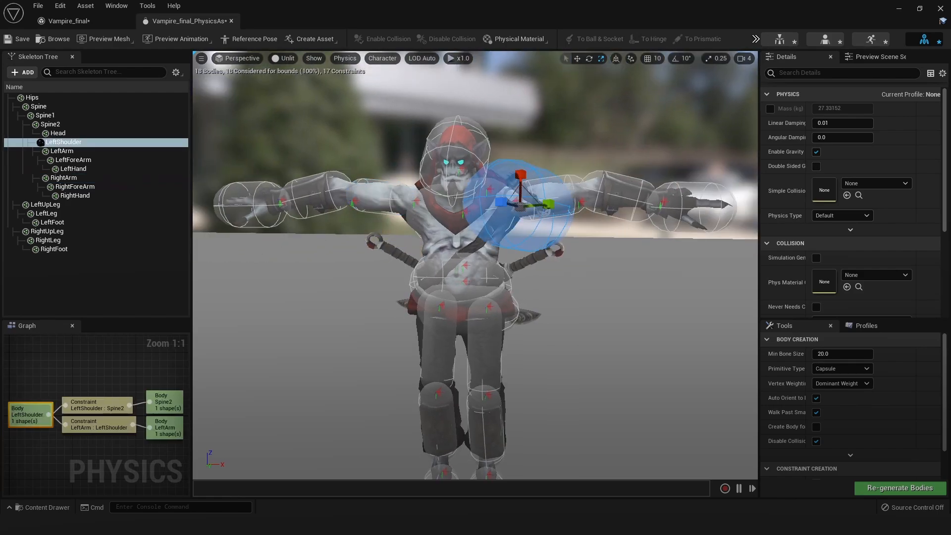
alt+drag(557, 185, 485, 224)
alt+drag(563, 251, 555, 240)
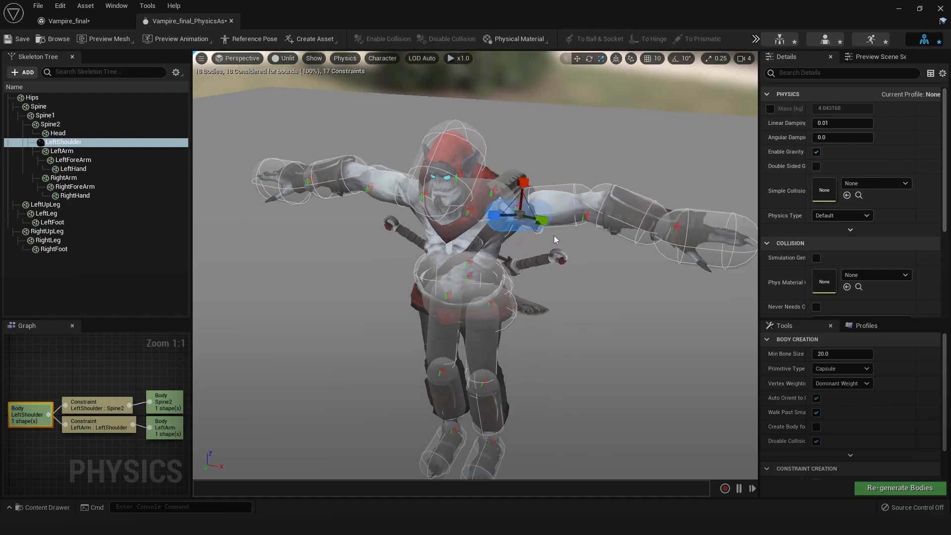
alt+drag(592, 179, 431, 183)
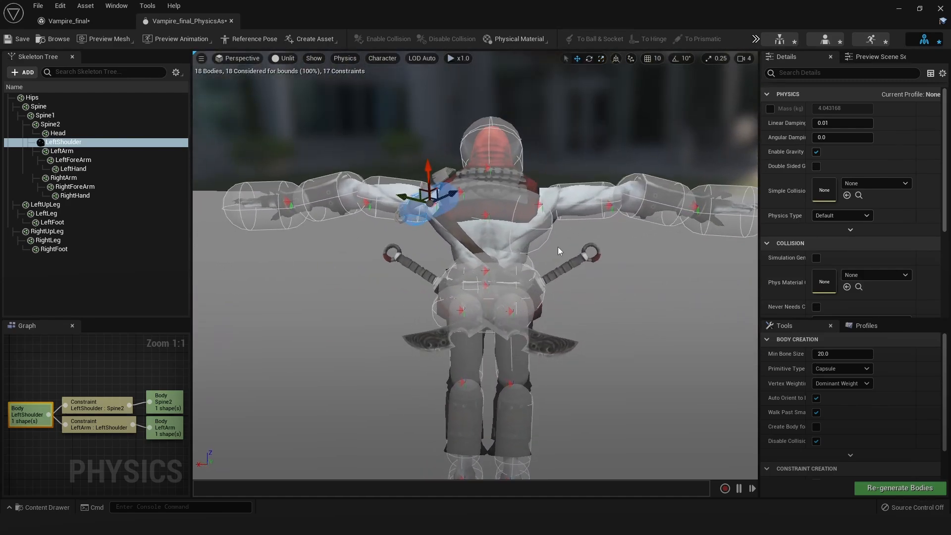
Rotate the Spine2 collision body about 7 degrees to fit the upper back
click(544, 232)
key(e)
drag(535, 185, 538, 192)
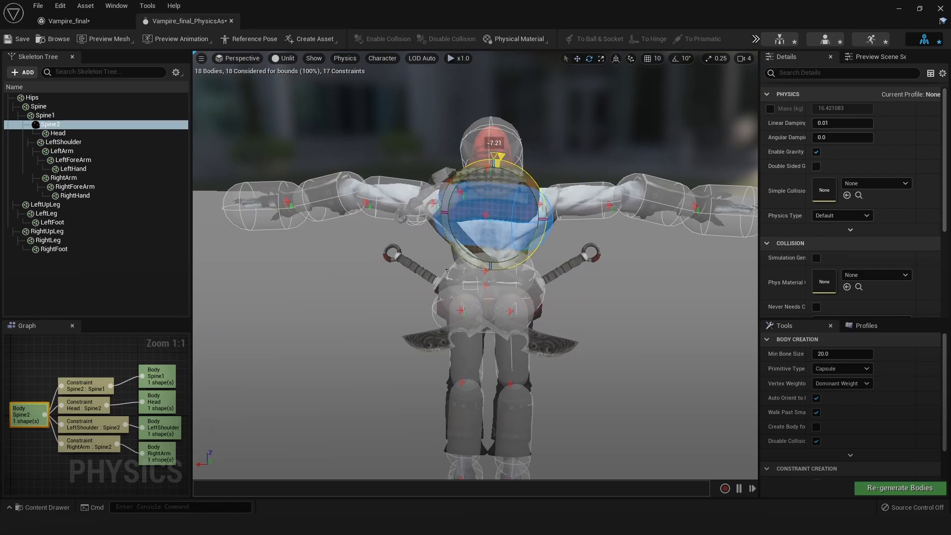
key(w)
middle_drag(617, 275, 597, 234)
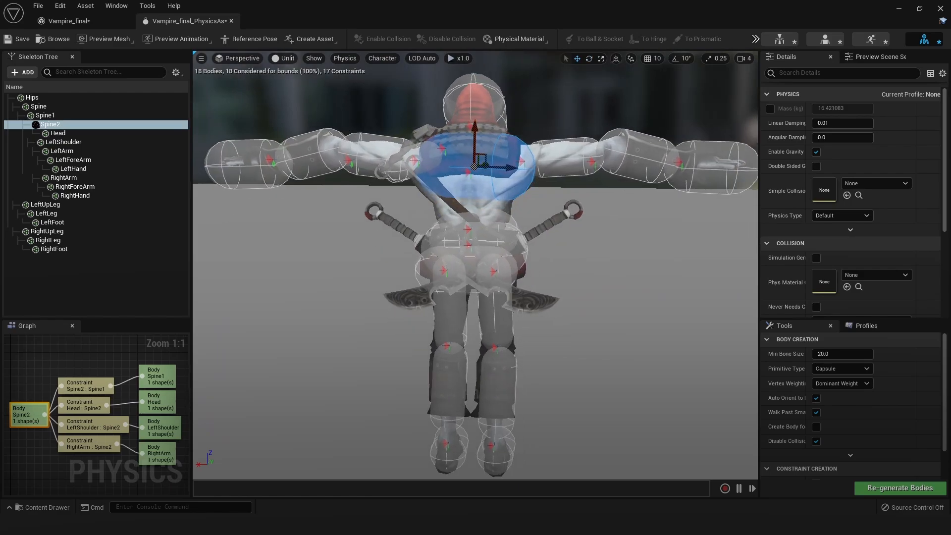
Check the Spine1 and Hips collision bodies and preview the run animation on the physics asset
alt+drag(597, 233, 569, 253)
click(513, 271)
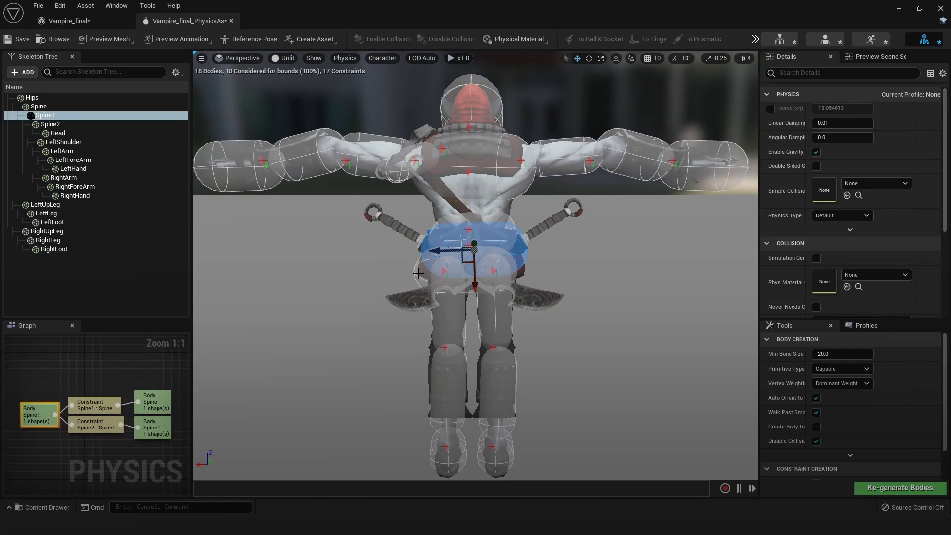
click(440, 276)
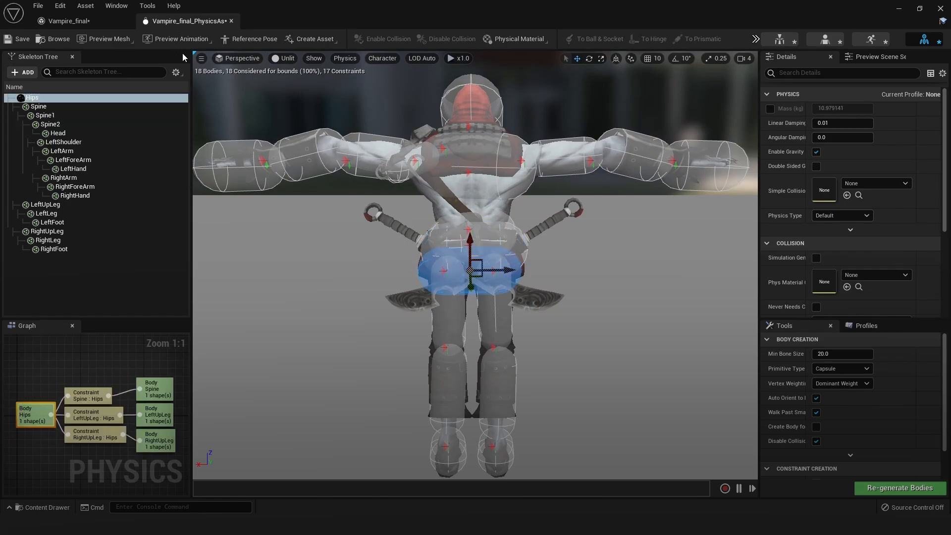
click(181, 40)
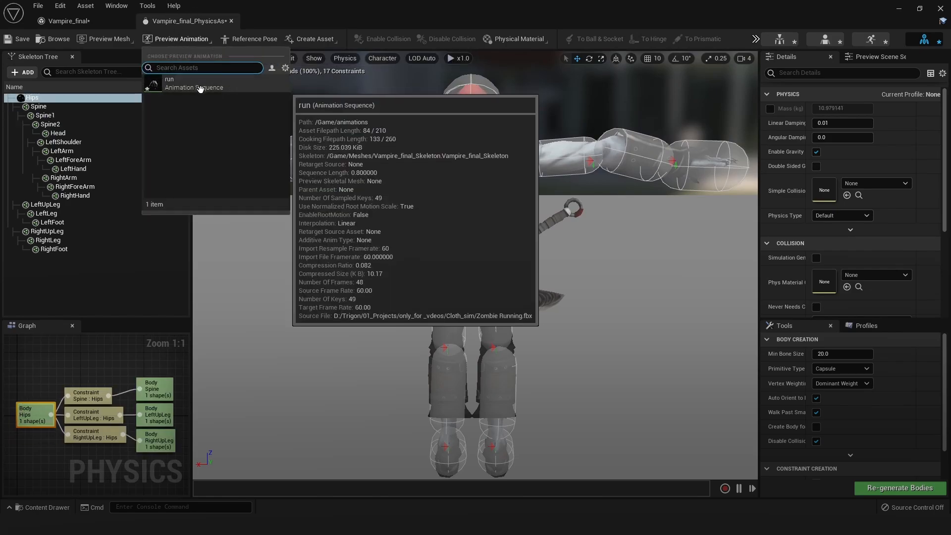
click(203, 89)
alt+drag(471, 198, 579, 172)
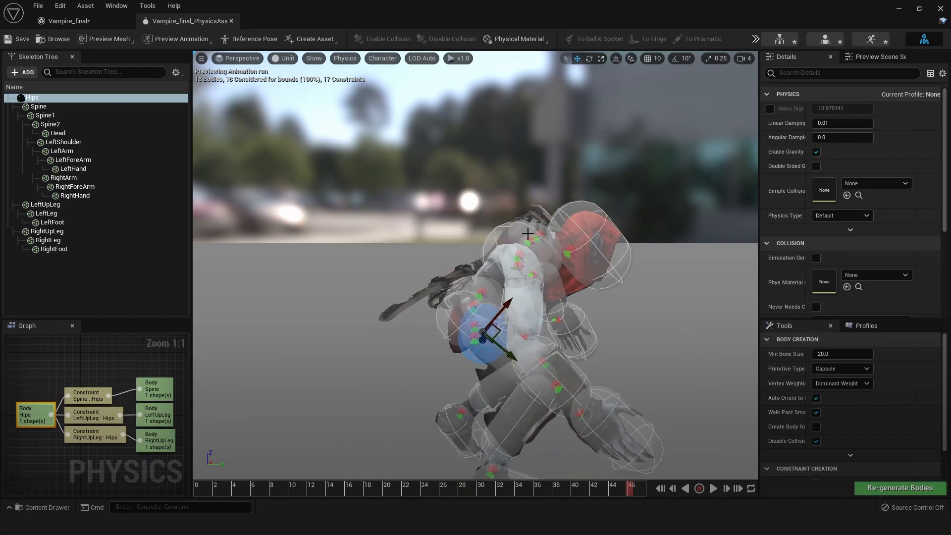
Switch to the Vampire_final mesh and enable Section 5 under LOD 0
click(102, 19)
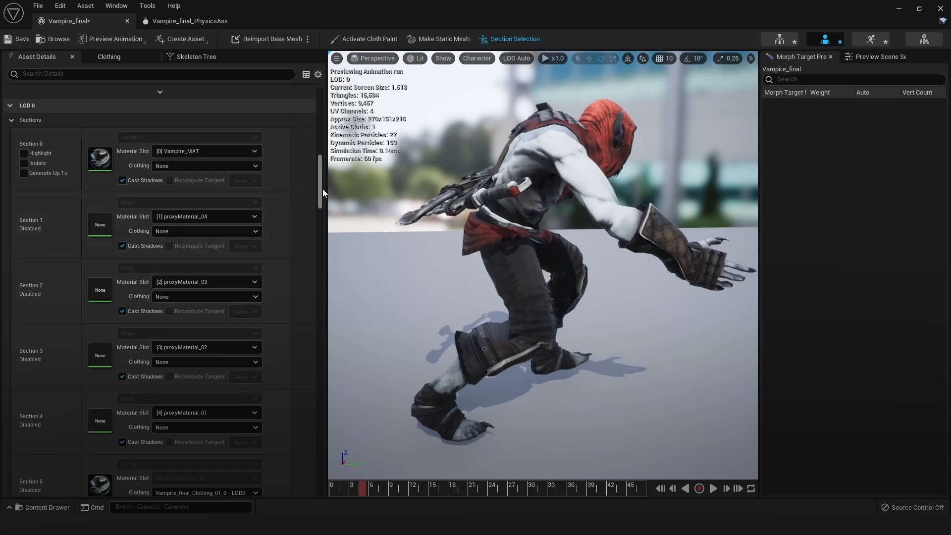
scroll(319, 188, down, 5)
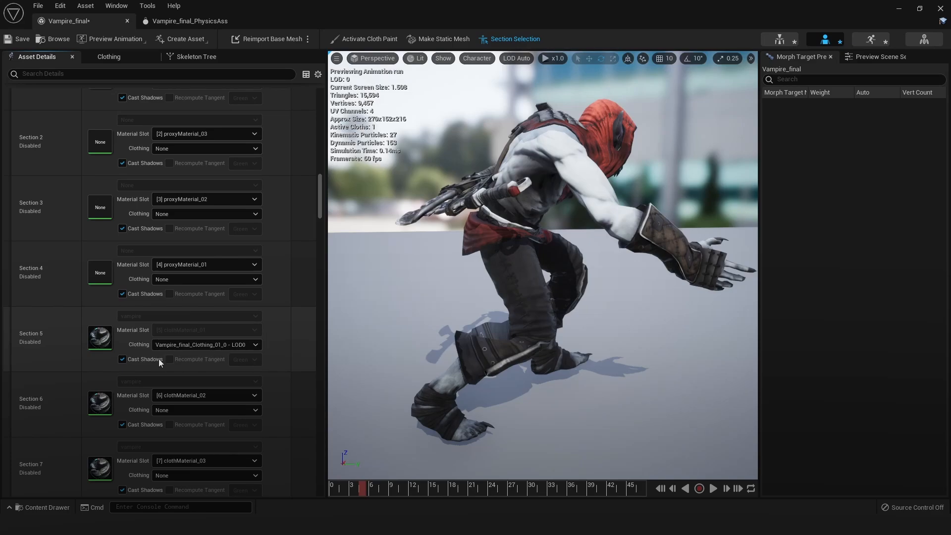
right_click(282, 331)
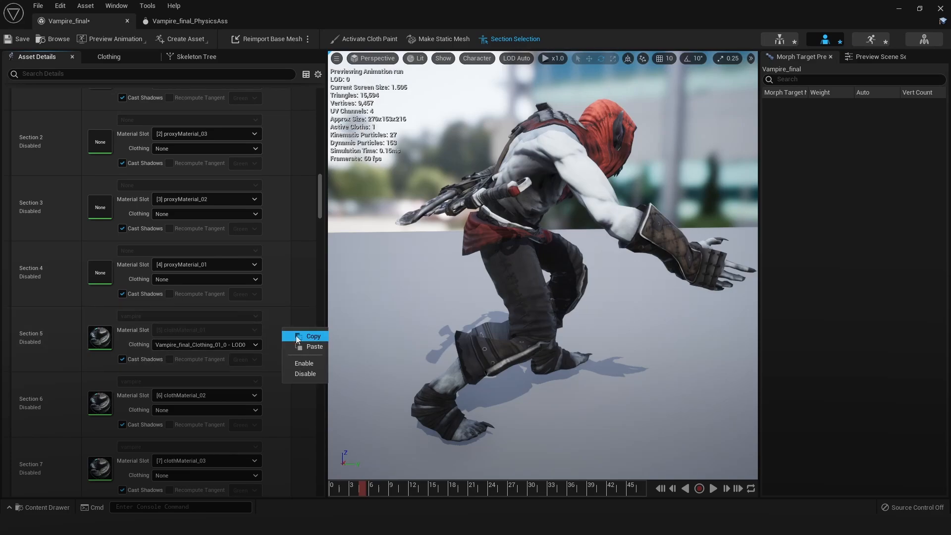
click(303, 366)
Scrub and play the run animation to examine the Section 5 cloth from the rear, front and side
alt+drag(543, 336, 337, 319)
alt+drag(512, 331, 337, 321)
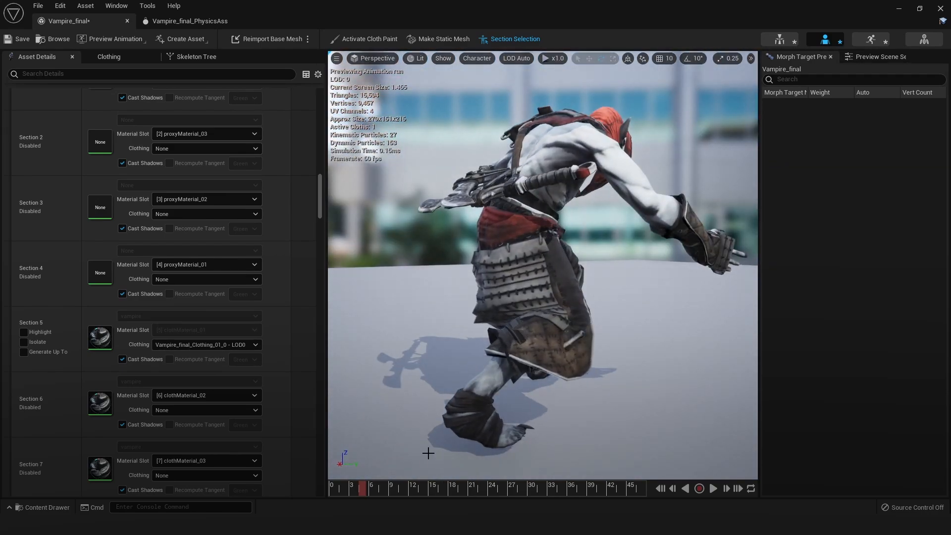
drag(361, 487, 538, 473)
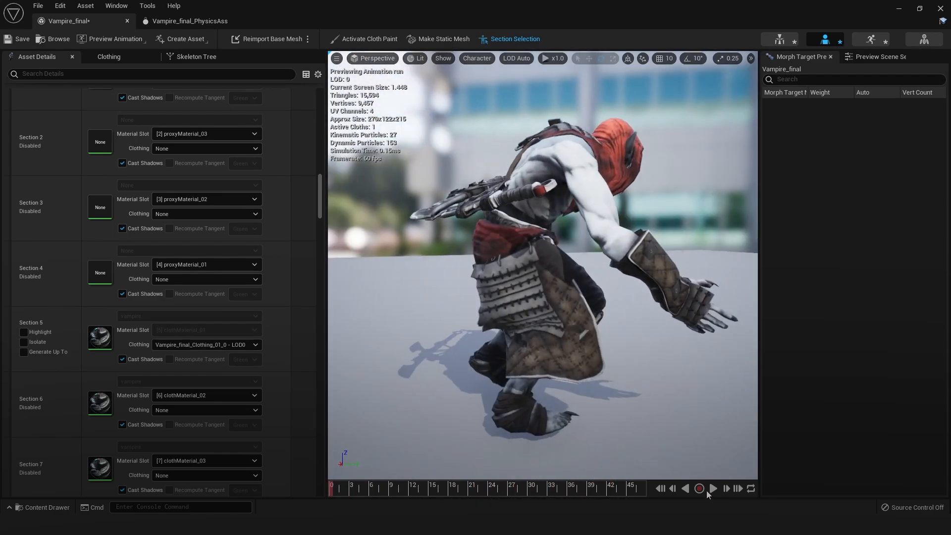
click(713, 488)
alt+drag(651, 352, 529, 366)
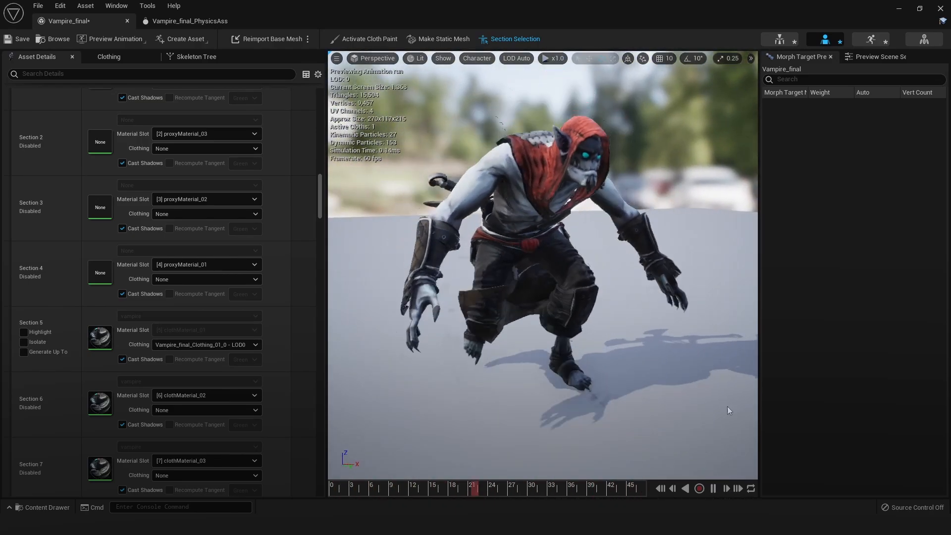
alt+drag(542, 334, 733, 298)
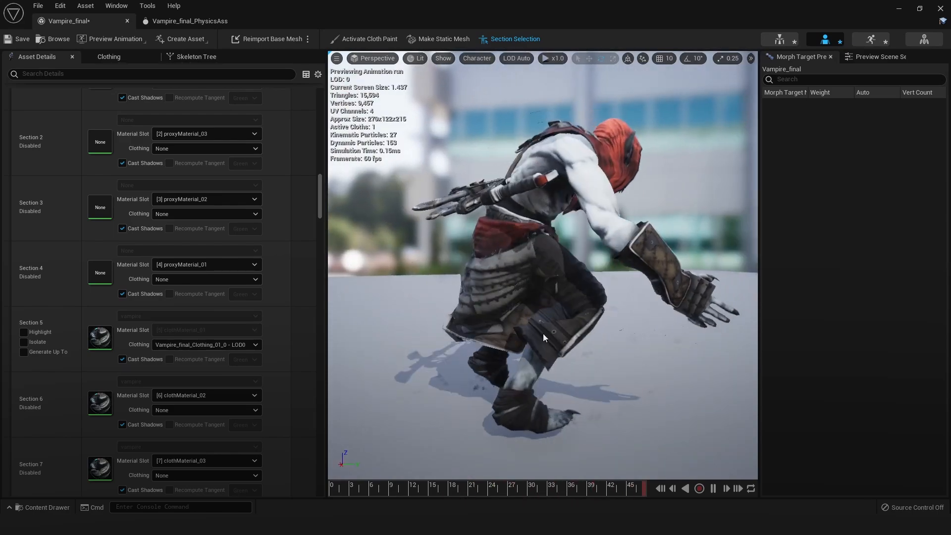
Pause and replay the run animation to examine how the cloth collides with the legs from behind
click(713, 488)
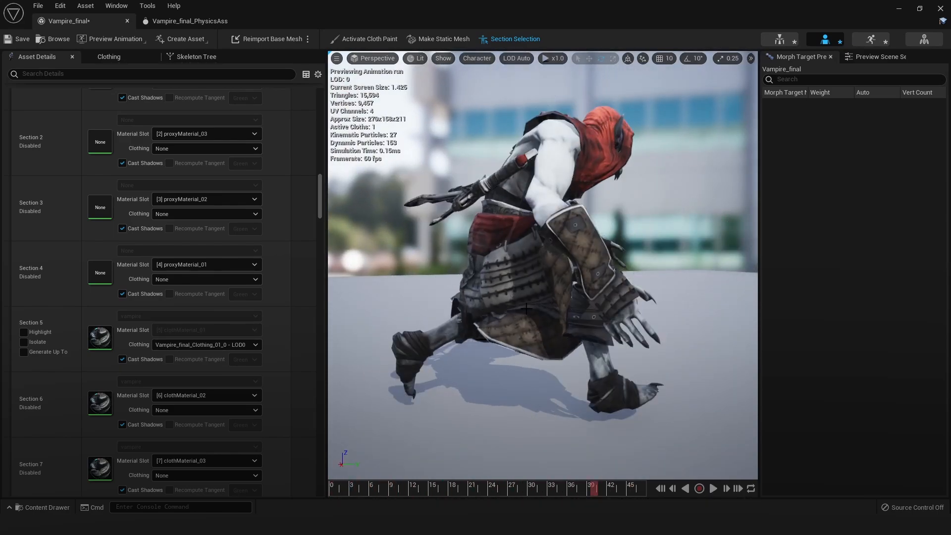
alt+drag(523, 327, 545, 317)
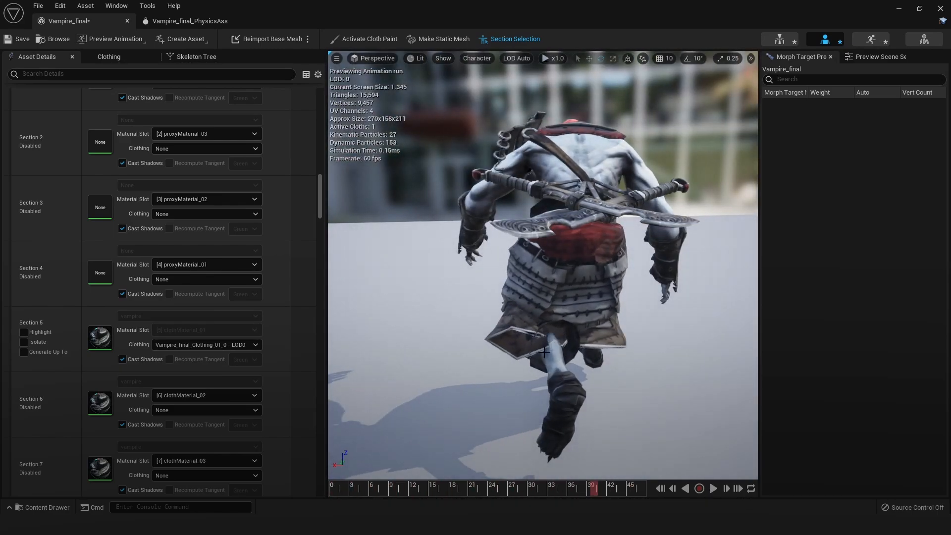
mouse_move(544, 352)
alt+mouse_down()
mouse_move(629, 349)
mouse_move(668, 320)
mouse_move(679, 292)
mouse_move(533, 355)
alt+mouse_up()
click(711, 489)
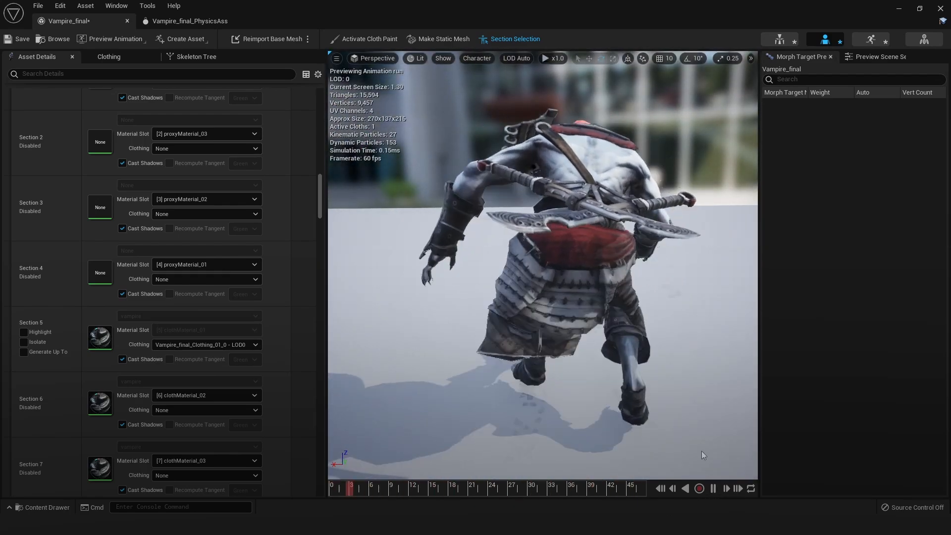
click(713, 488)
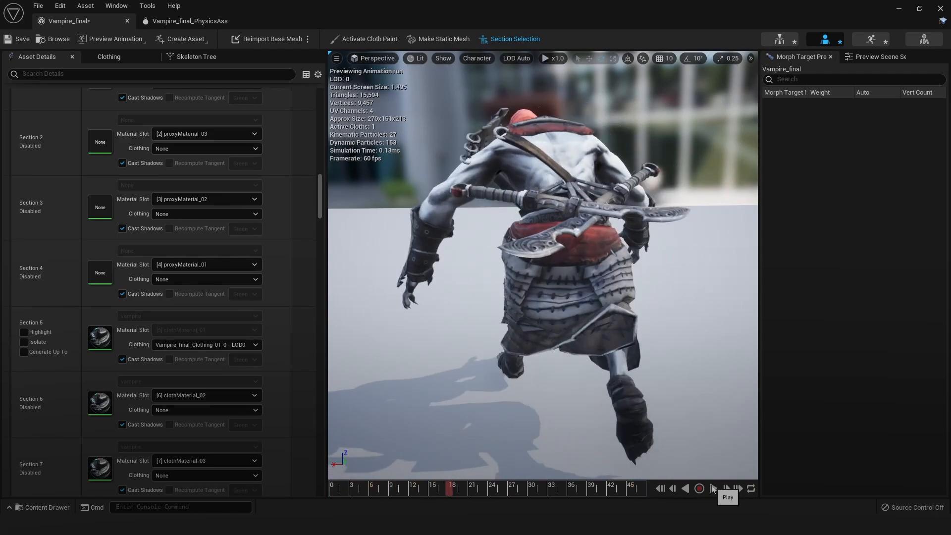
alt+drag(666, 367, 377, 367)
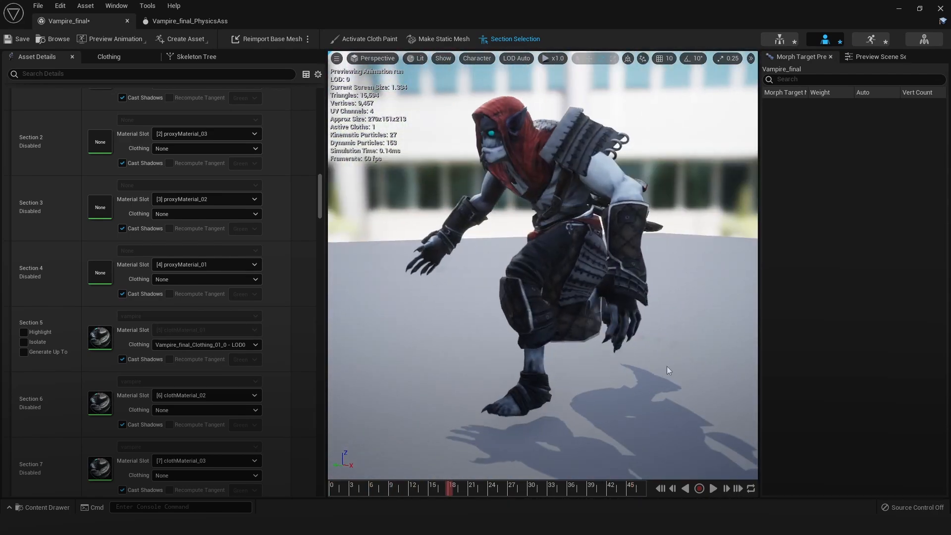
Close both asset editors, reopen the Vampire_final skeletal mesh from the Meshes folder, and look over its material slots
click(127, 21)
click(128, 22)
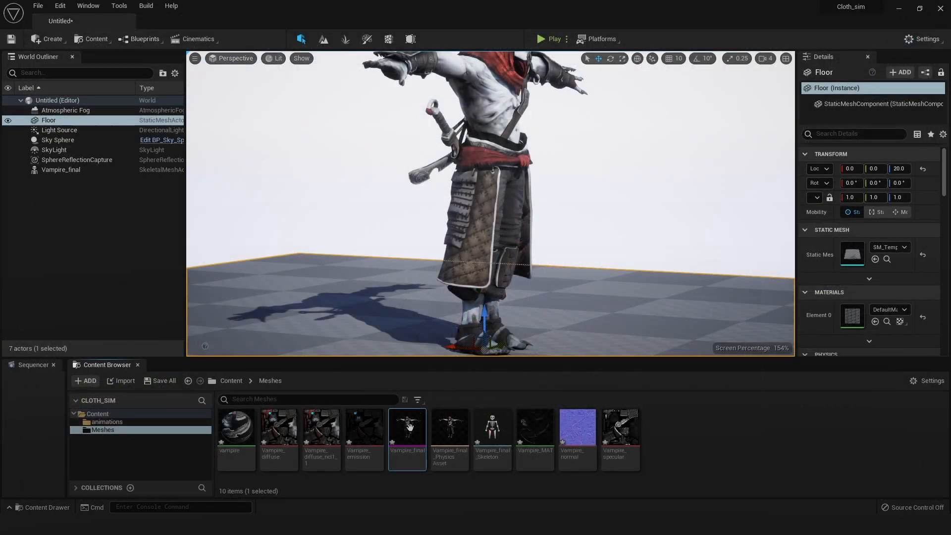
double_click(407, 428)
alt+drag(543, 297, 594, 278)
scroll(543, 298, up, 5)
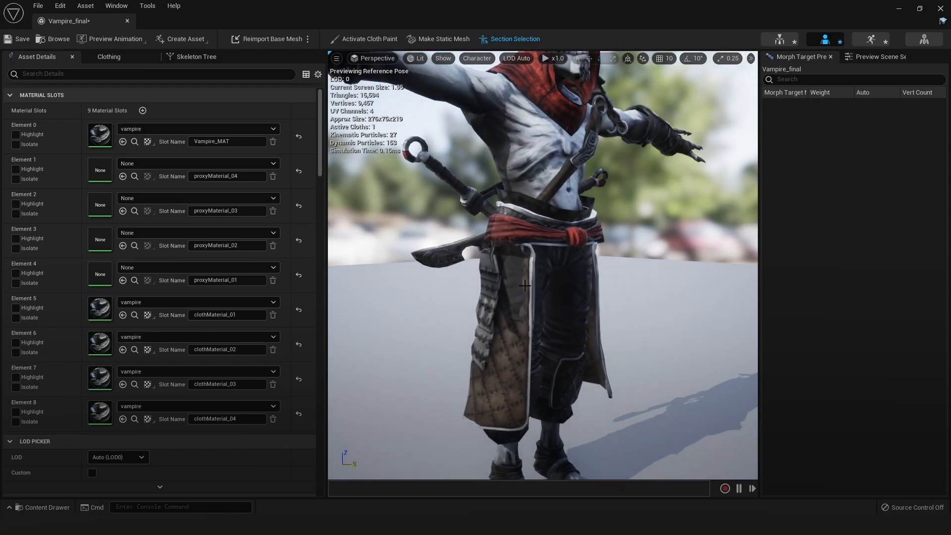
scroll(237, 354, down, 2)
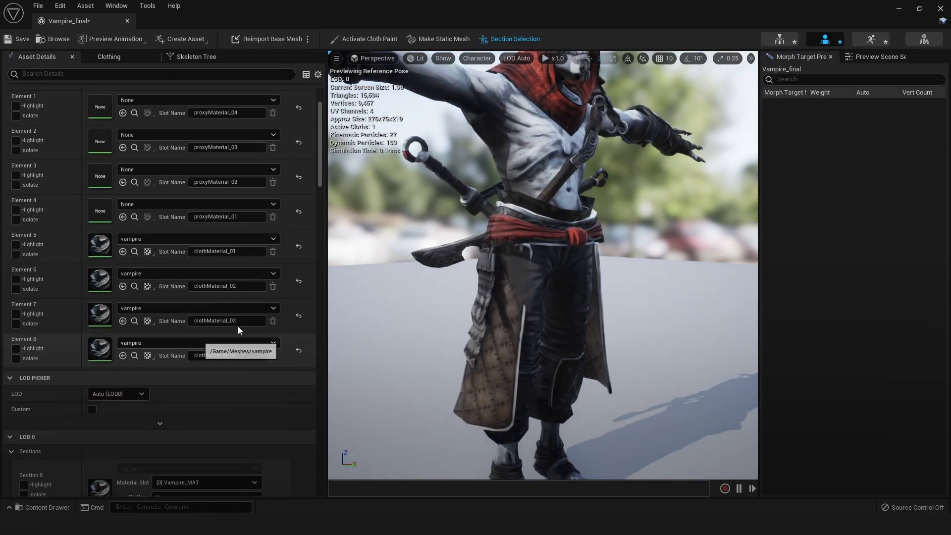
Return to the level editor and open the Vampire_final_PhysicsAsset from the Meshes folder
click(898, 8)
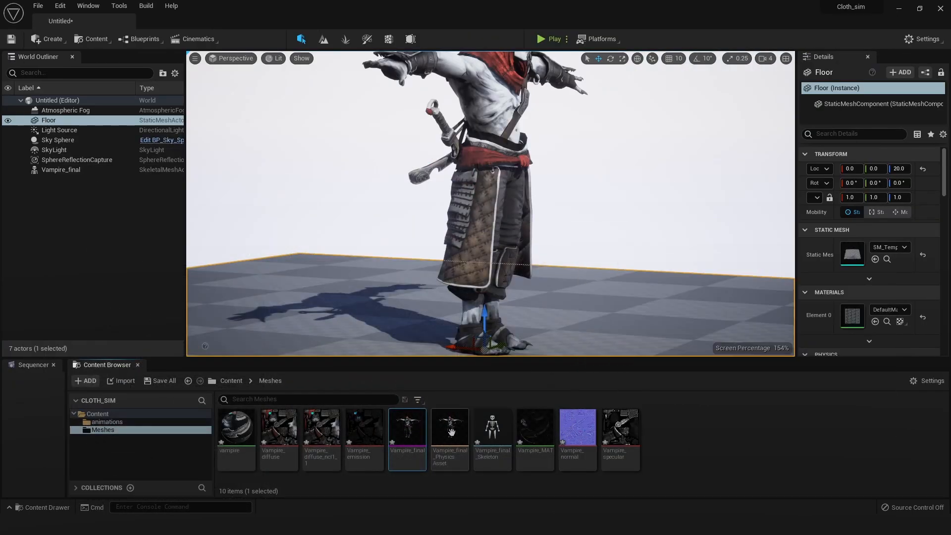
double_click(449, 427)
scroll(476, 267, up, 8)
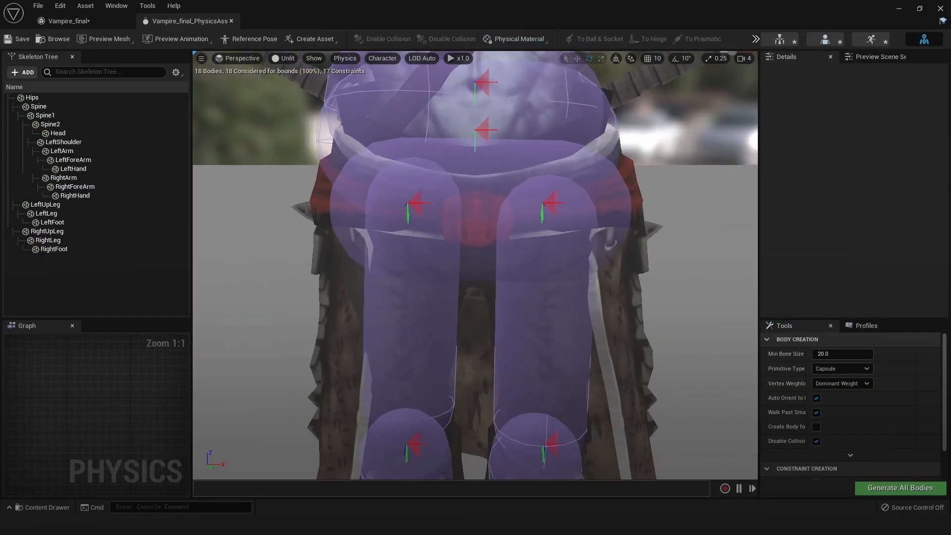
Enlarge the RightUpLeg and LeftUpLeg collision capsules so they cover more of the thighs
scroll(450, 297, down, 5)
click(450, 302)
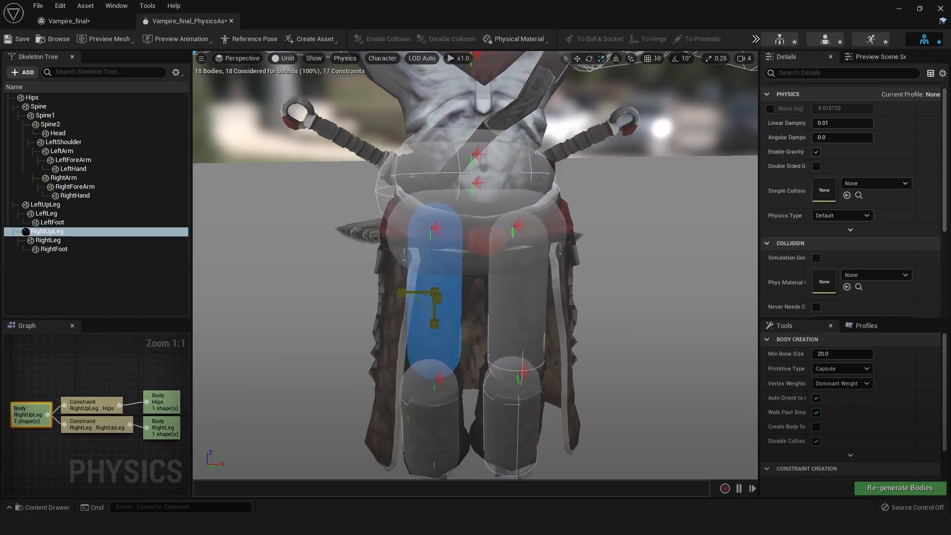
click(517, 295)
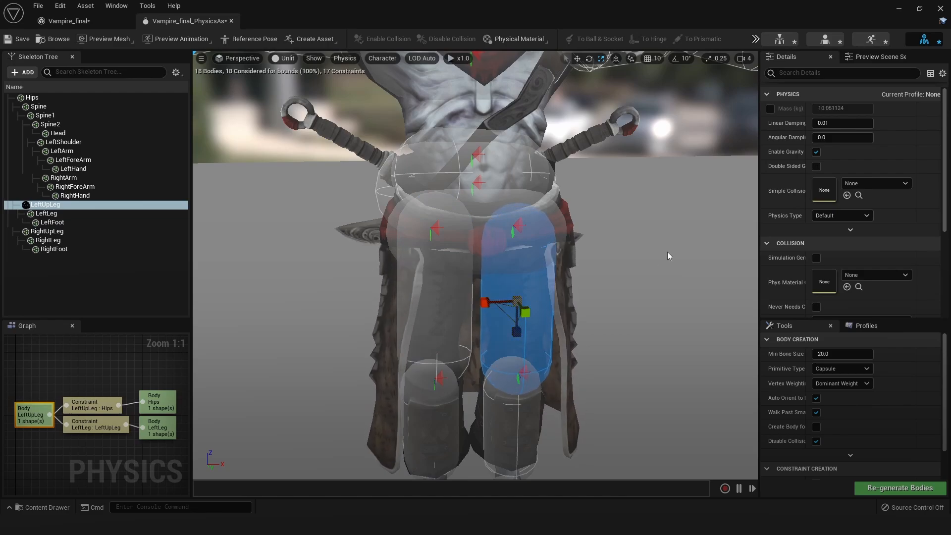
drag(668, 256, 456, 290)
Shift the RightUpLeg capsule outward over the thigh, rotate the LeftUpLeg capsule slightly, and clear the selection
click(463, 299)
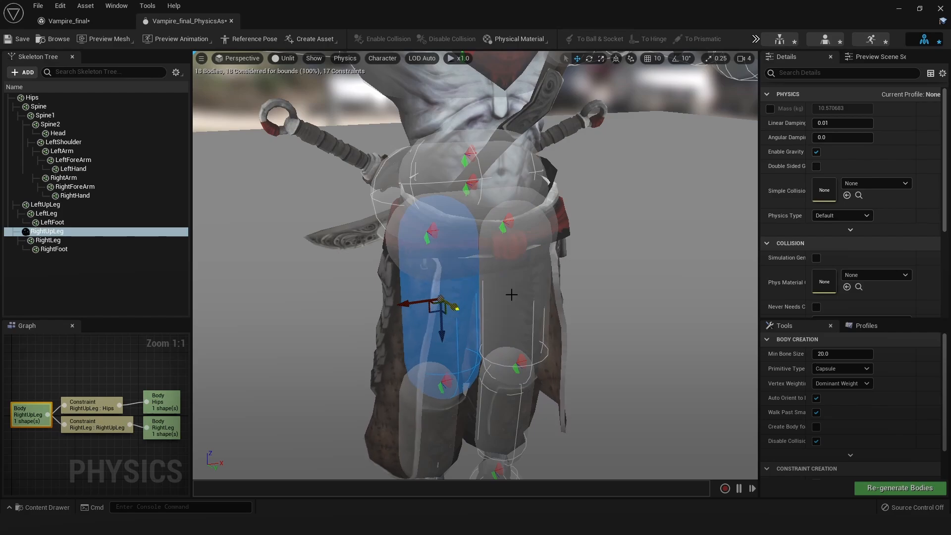
mouse_move(547, 300)
alt+mouse_down()
mouse_move(678, 292)
mouse_move(540, 302)
alt+mouse_up()
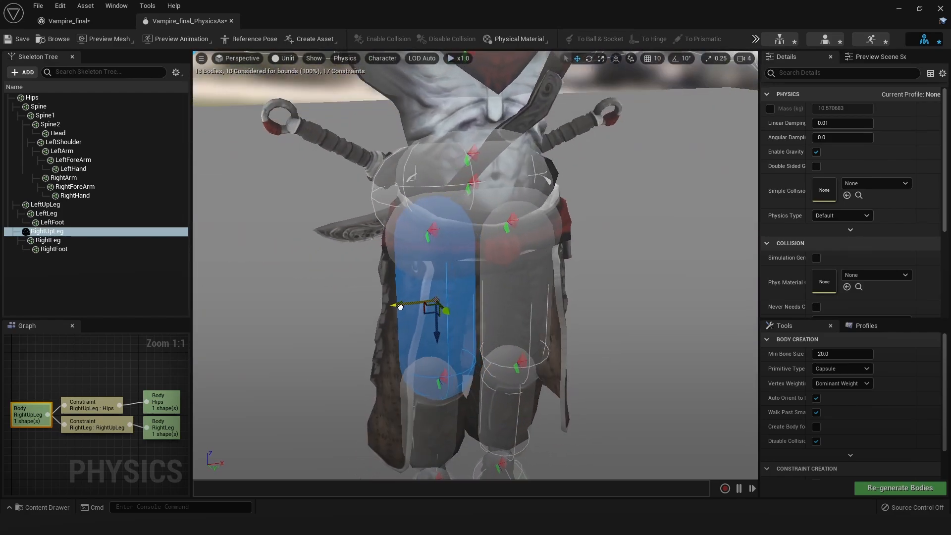
alt+drag(401, 308, 460, 289)
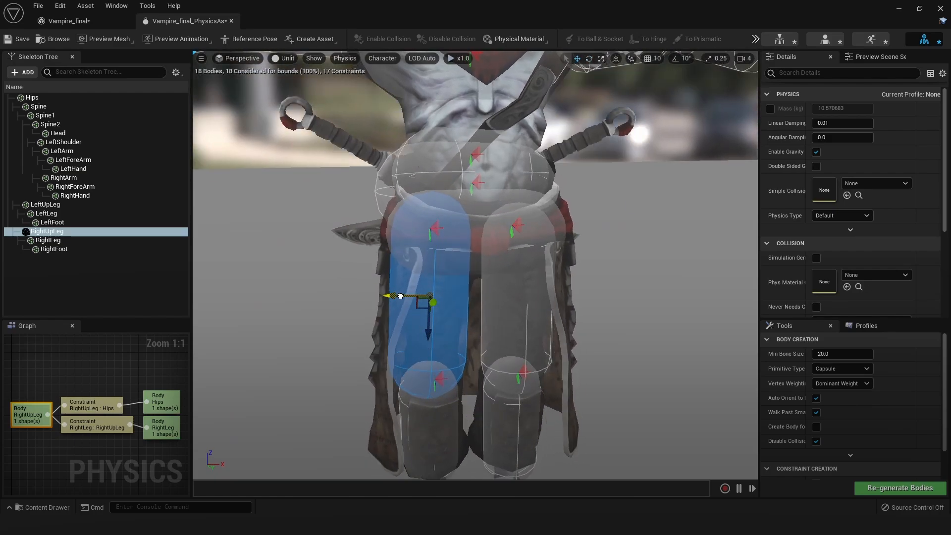
click(518, 301)
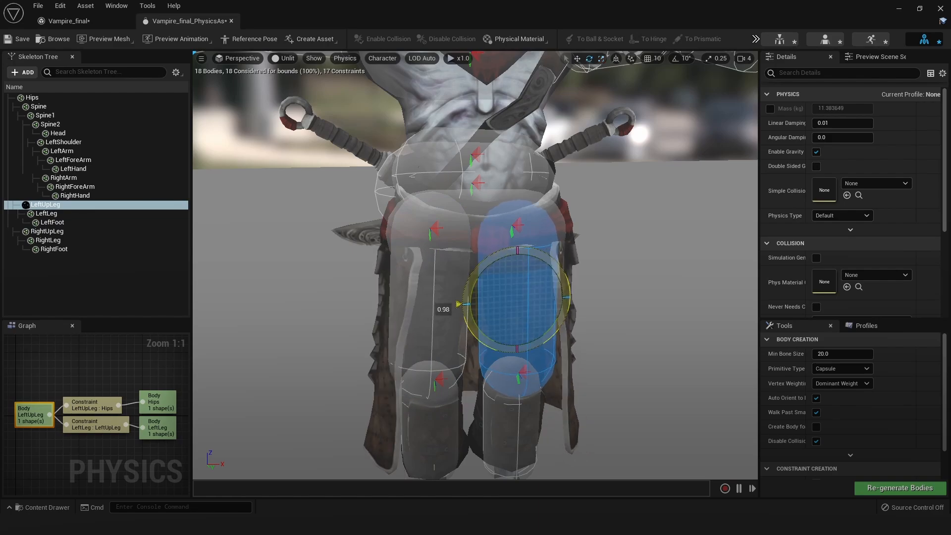
key(Escape)
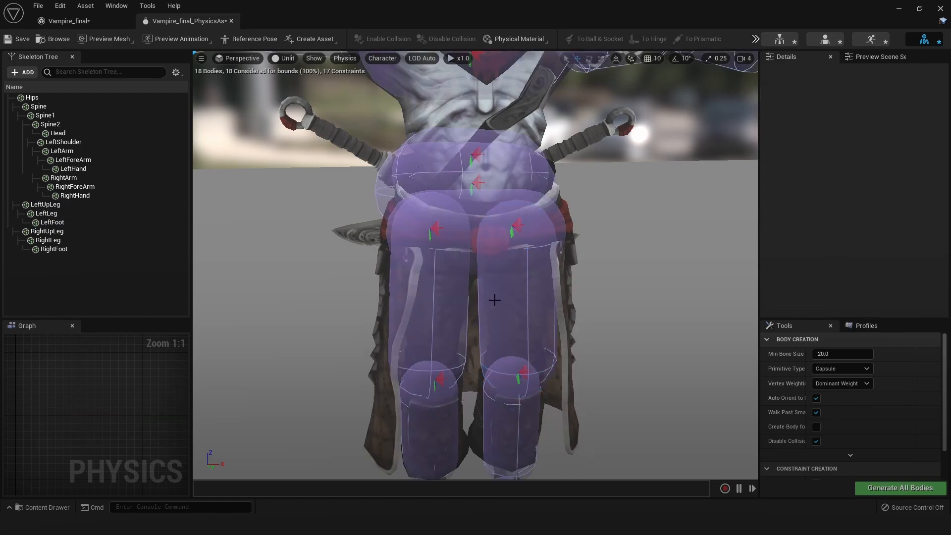
Close both asset editors, reopen the Vampire_final skeletal mesh, and examine the resting cloth from the rear and side
click(232, 20)
click(127, 21)
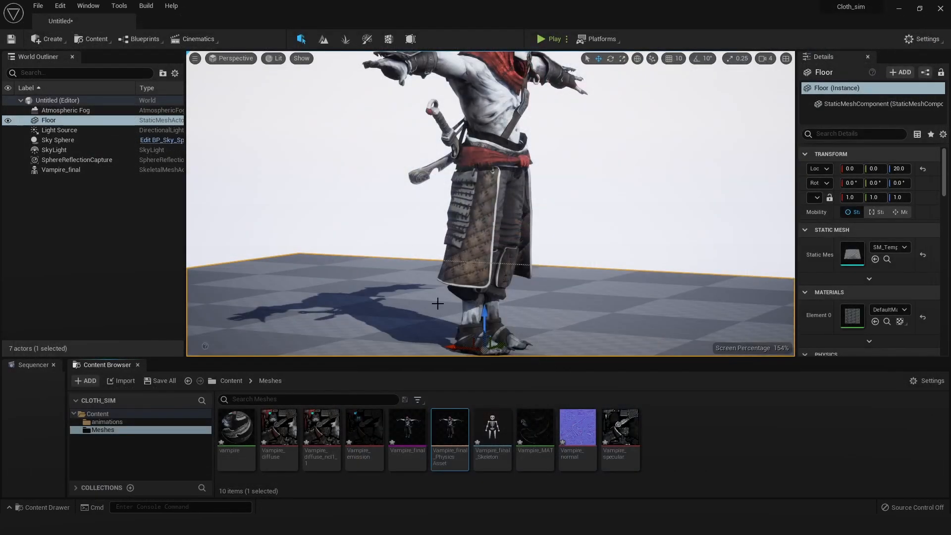
double_click(407, 427)
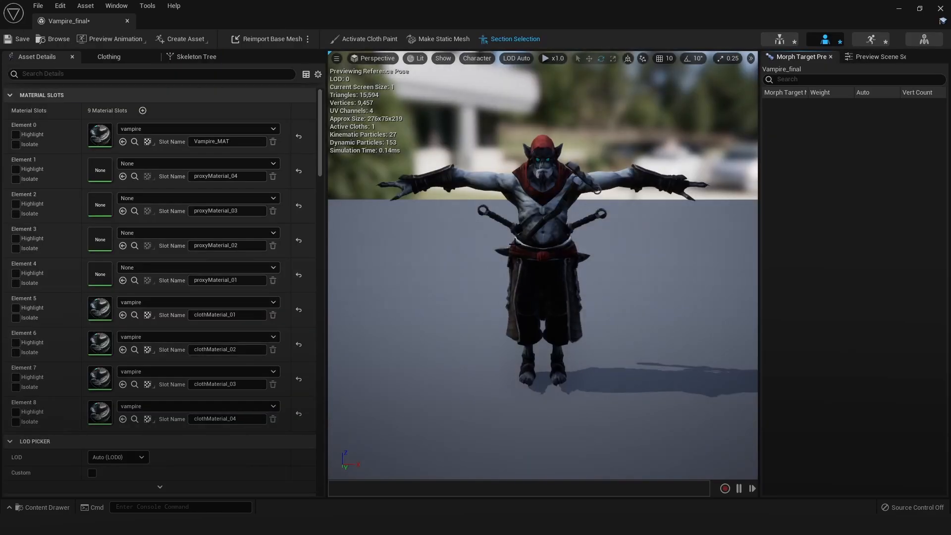
alt+drag(506, 291, 507, 265)
scroll(506, 291, up, 4)
alt+drag(581, 270, 333, 271)
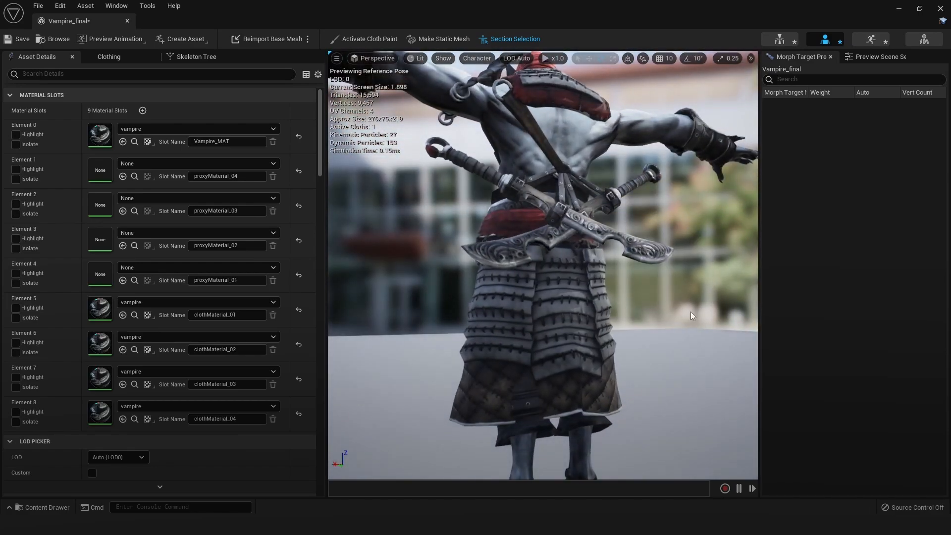
alt+middle_drag(687, 308, 687, 366)
alt+drag(584, 268, 668, 277)
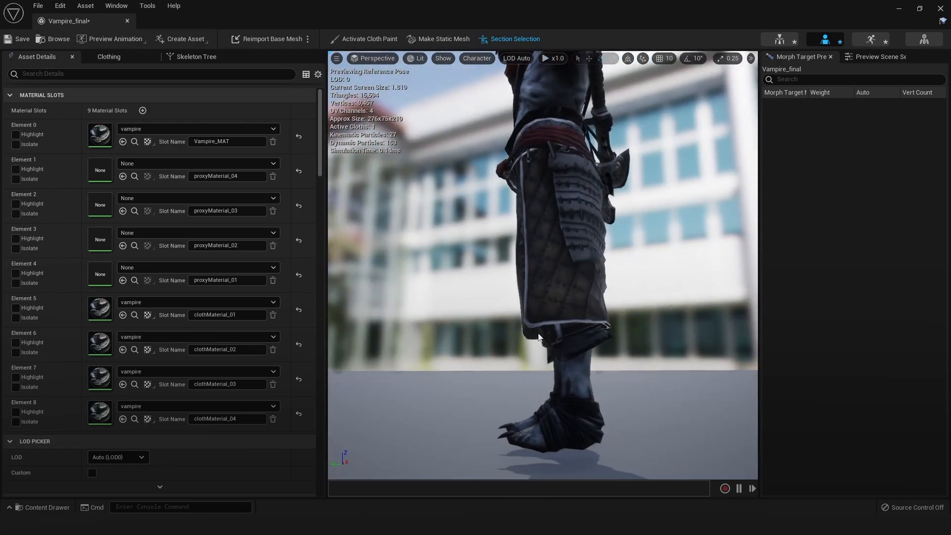
Reopen Vampire_final_PhysicsAsset and enlarge and reposition the LeftLeg and RightLeg collision capsules around the lower legs
click(897, 10)
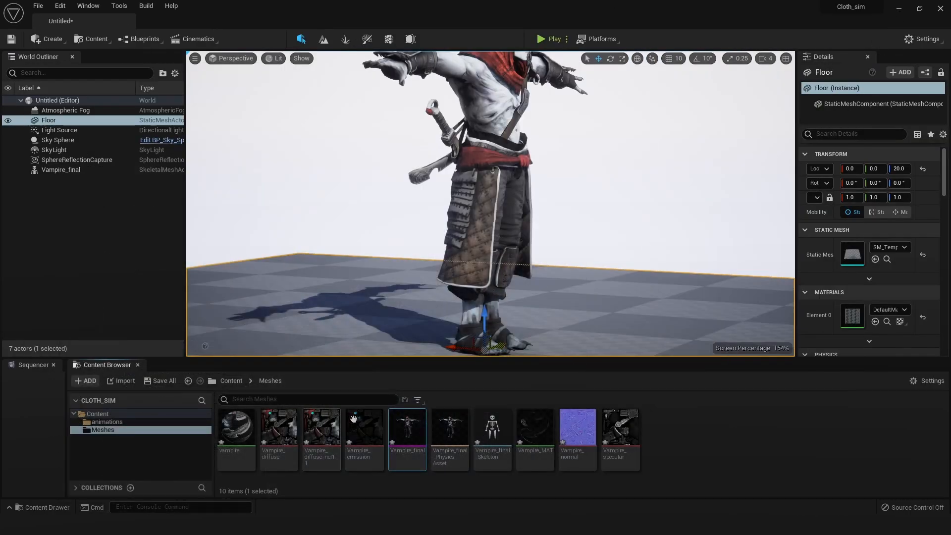
double_click(443, 432)
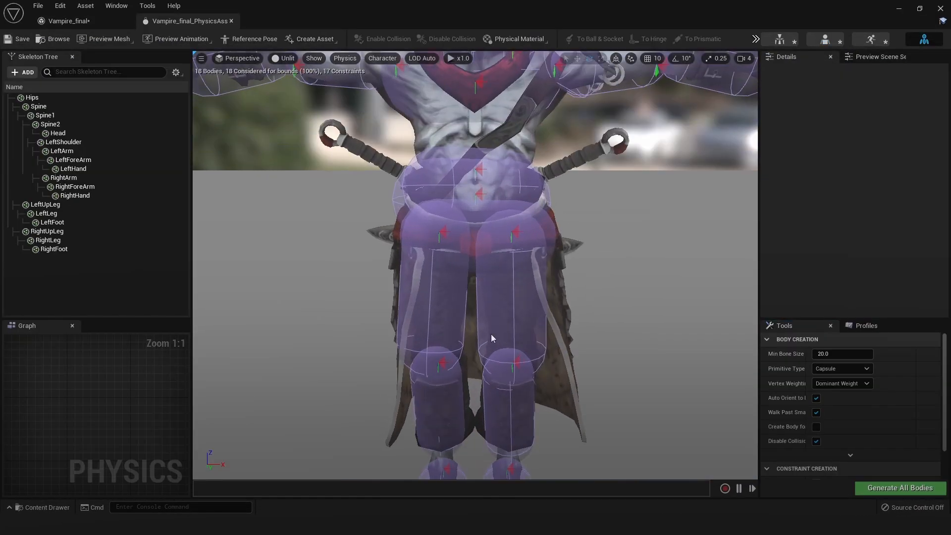
alt+drag(491, 338, 461, 367)
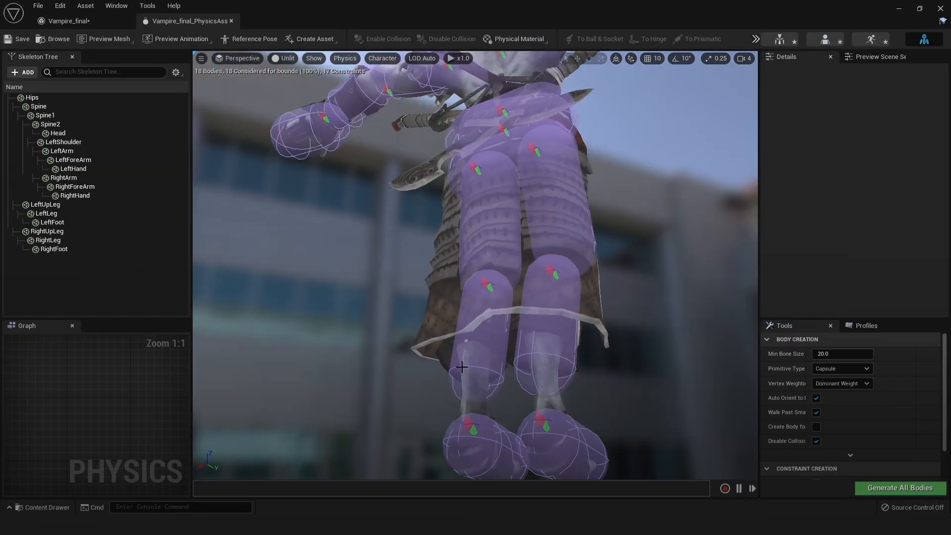
click(461, 367)
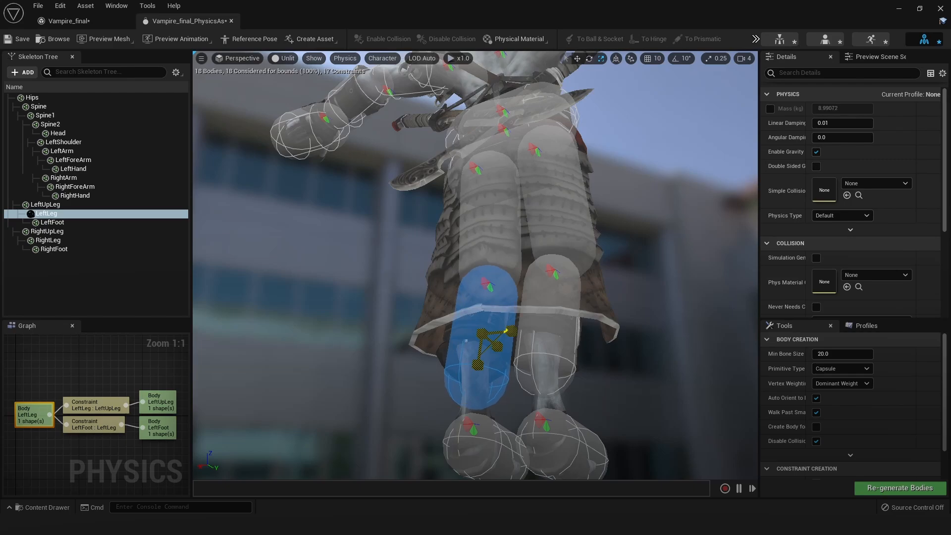
key(w)
alt+drag(528, 370, 572, 369)
mouse_move(517, 349)
mouse_down()
mouse_move(503, 347)
mouse_move(520, 327)
mouse_move(519, 351)
mouse_up()
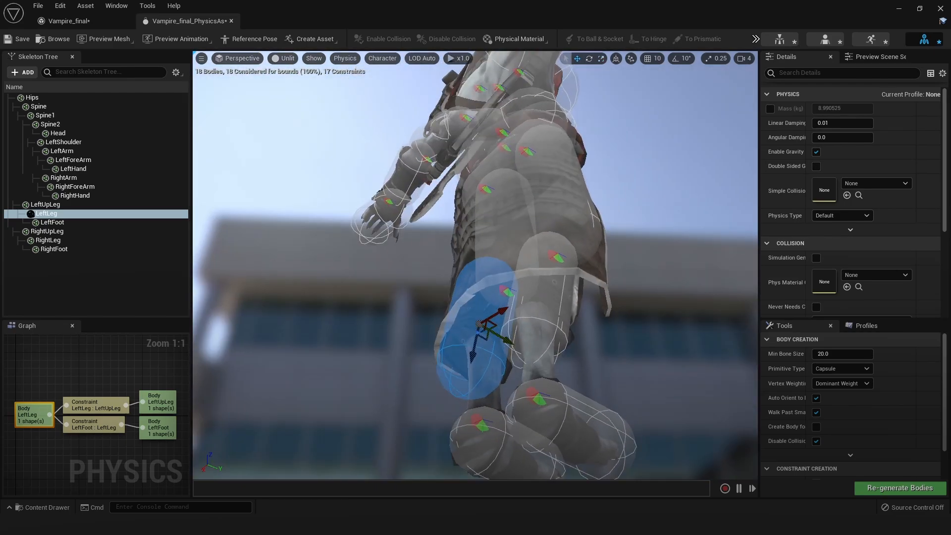
click(553, 323)
alt+drag(553, 323, 557, 303)
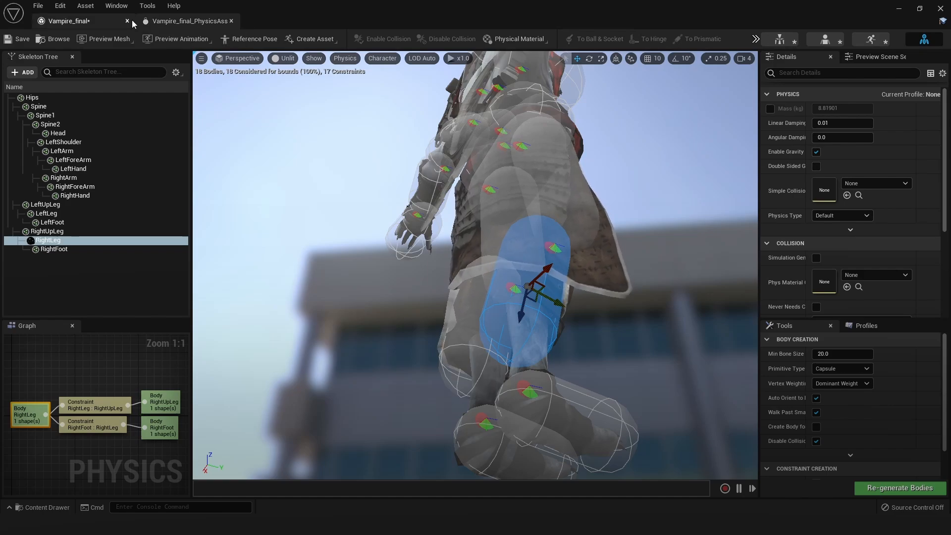
Close the asset editors, reopen Vampire_final, and inspect how the skirt cloth rests on the adjusted leg bodies from all sides
click(127, 21)
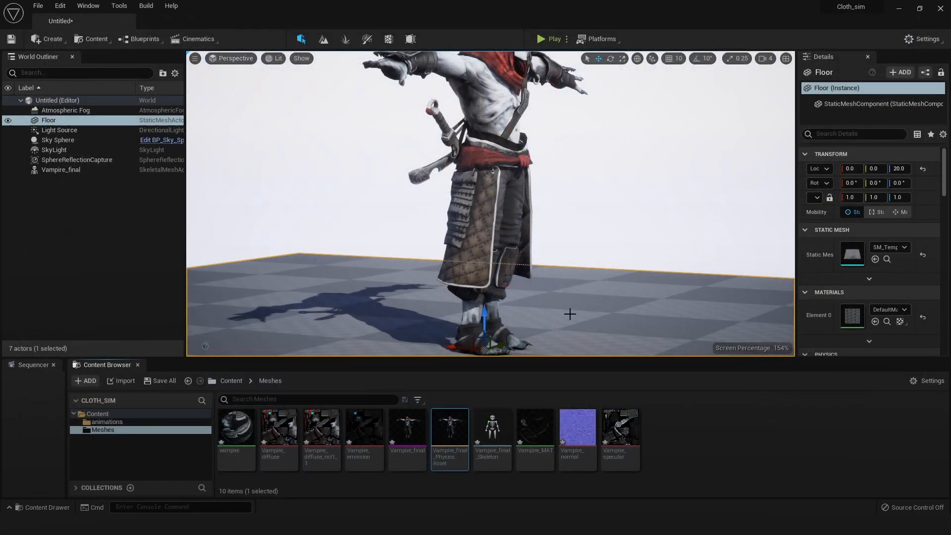
double_click(412, 422)
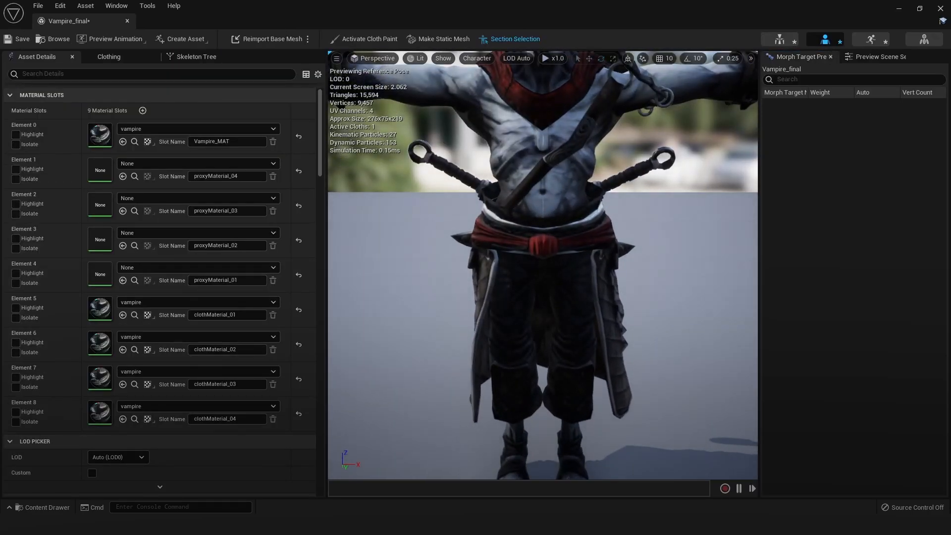
alt+drag(738, 339, 550, 319)
alt+drag(699, 315, 525, 315)
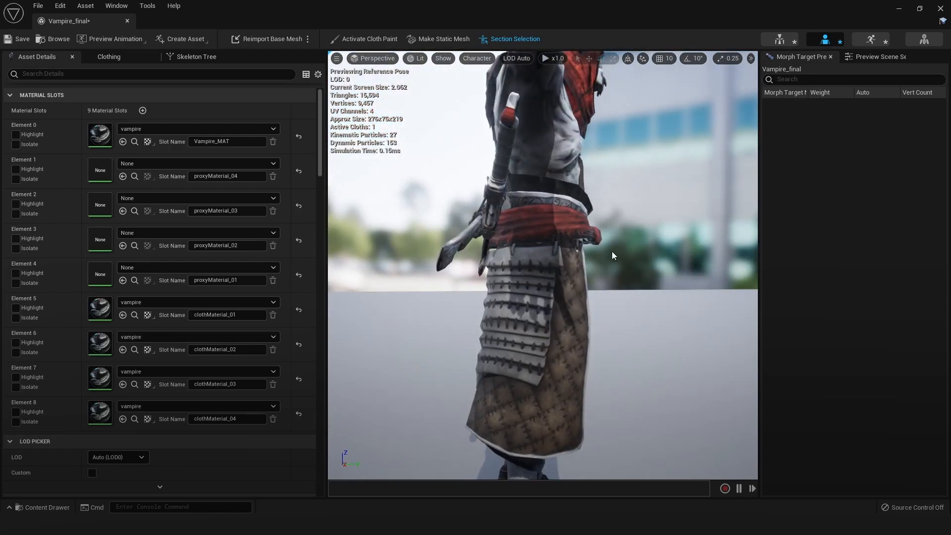
alt+drag(611, 254, 435, 255)
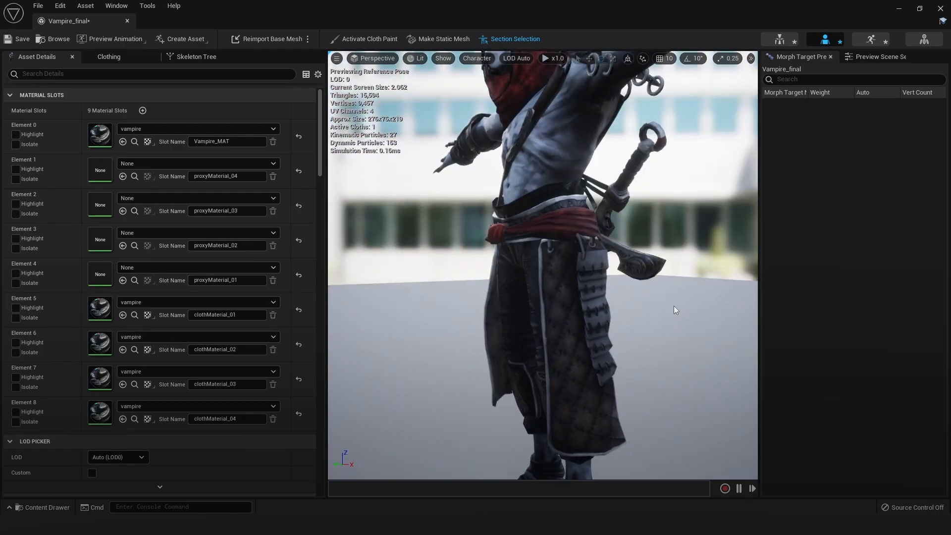
alt+drag(675, 309, 328, 124)
alt+drag(452, 182, 744, 174)
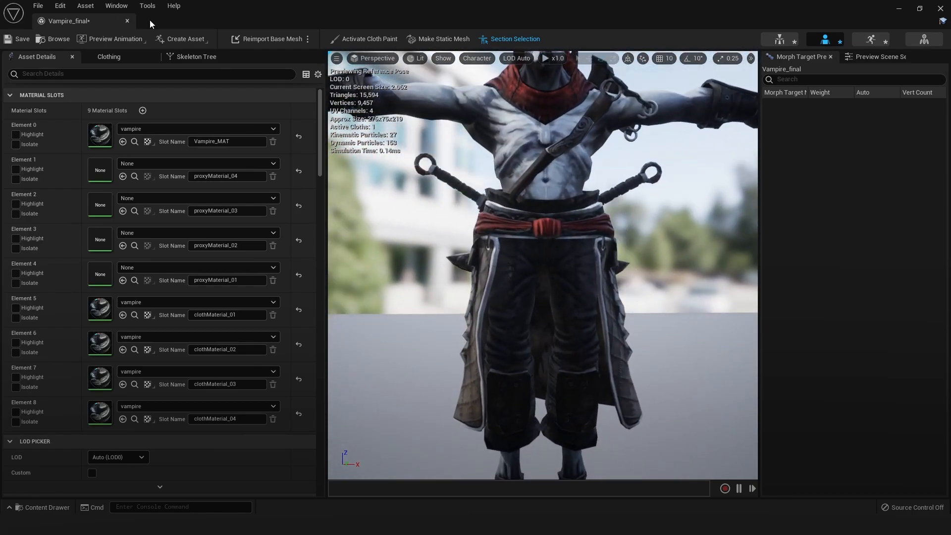
Preview the run animation on the vampire mesh, examine the cloth motion from the side, and pause playback
click(108, 38)
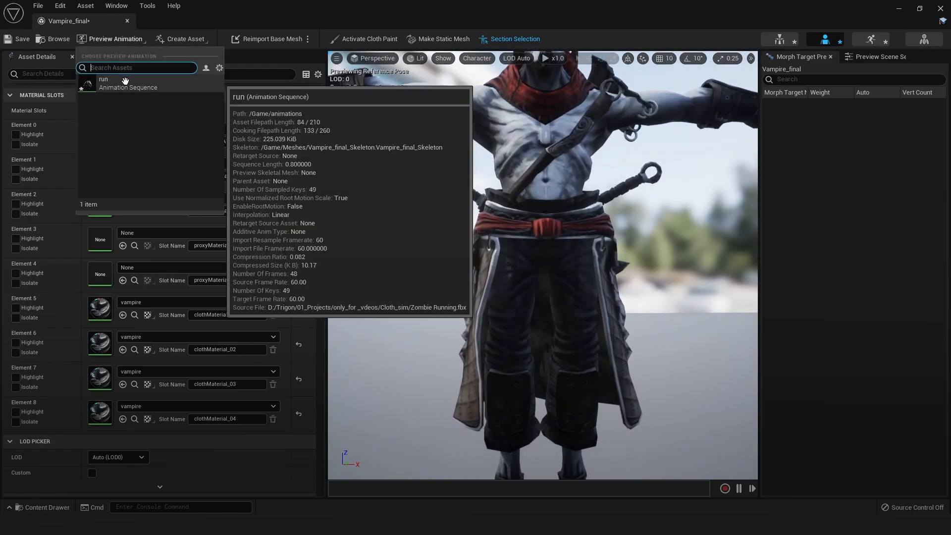
click(123, 80)
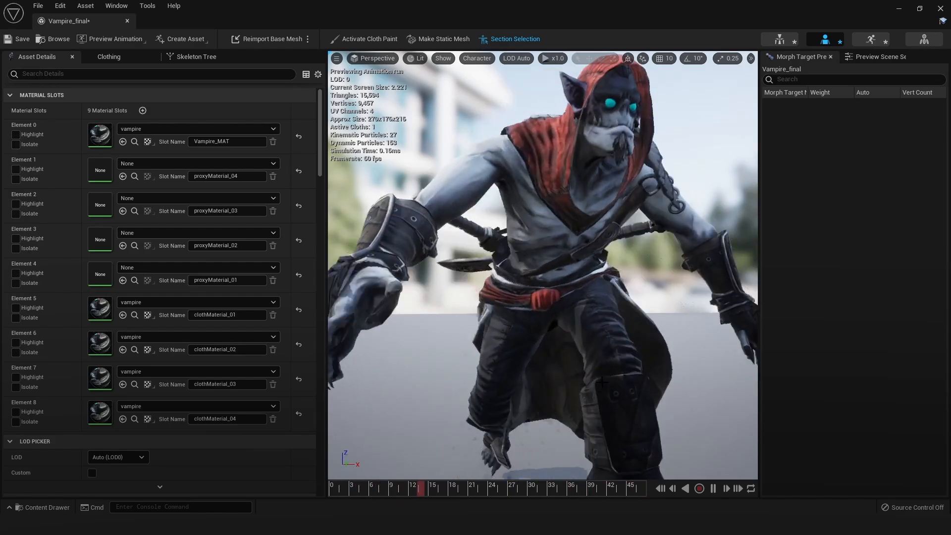
alt+drag(727, 391, 486, 375)
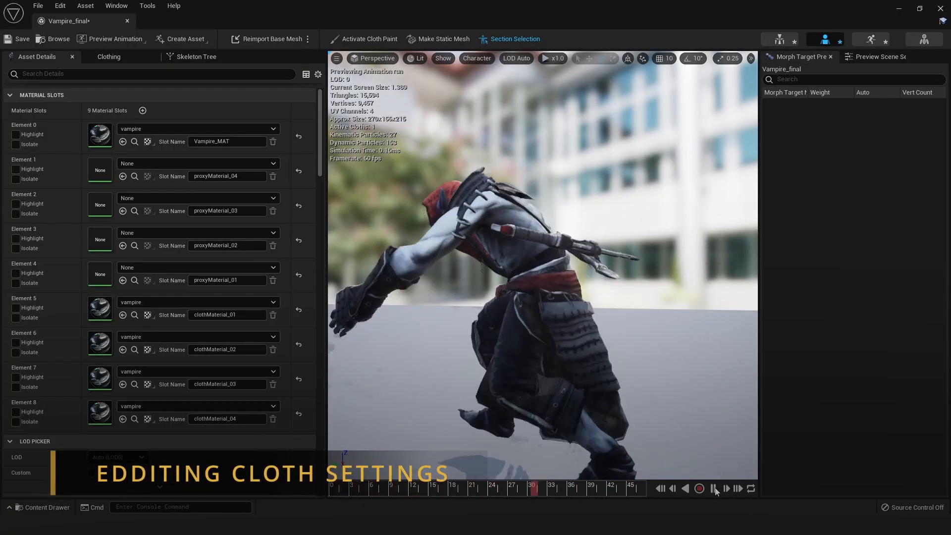
click(714, 488)
click(356, 487)
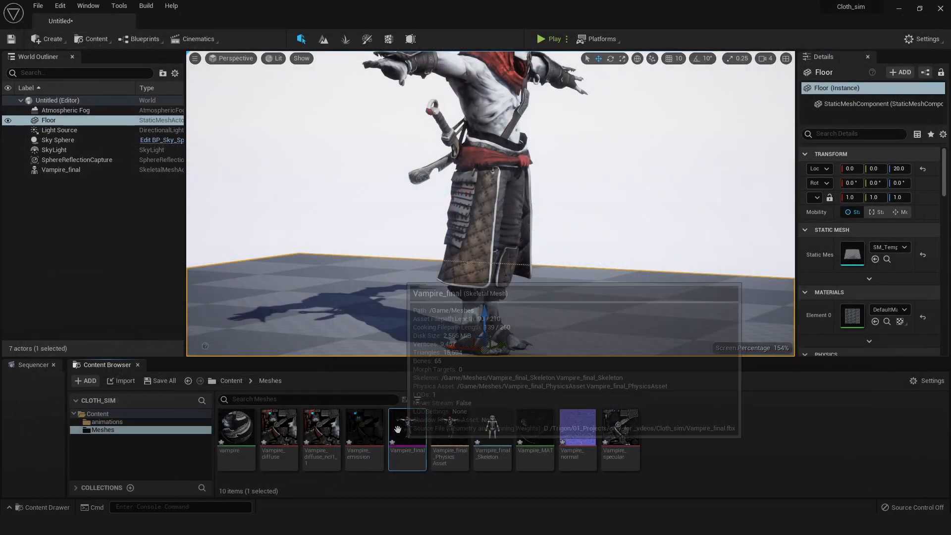
Reopen the Vampire_final skeletal mesh and select the Vampire_final_Clothing_01_0 clothing data to show its settings
double_click(403, 426)
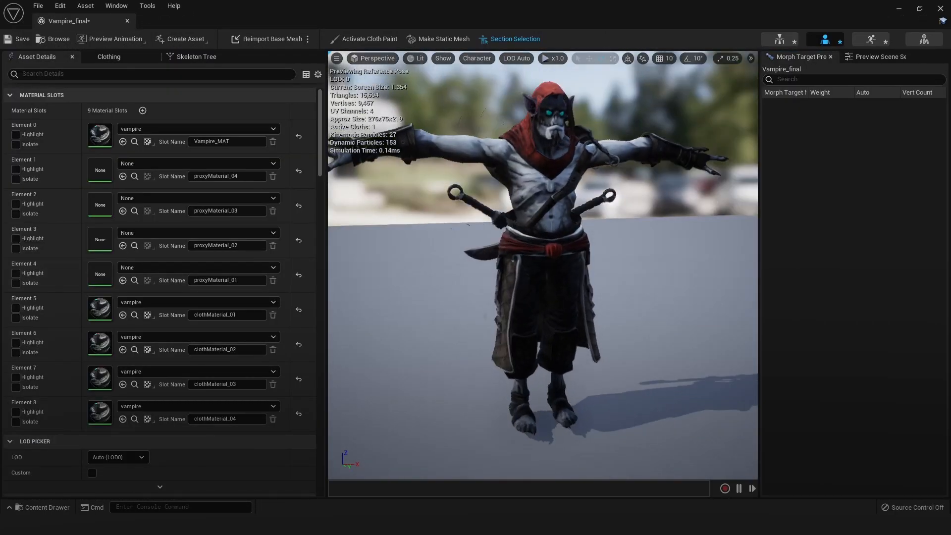
scroll(508, 241, up, 5)
click(109, 56)
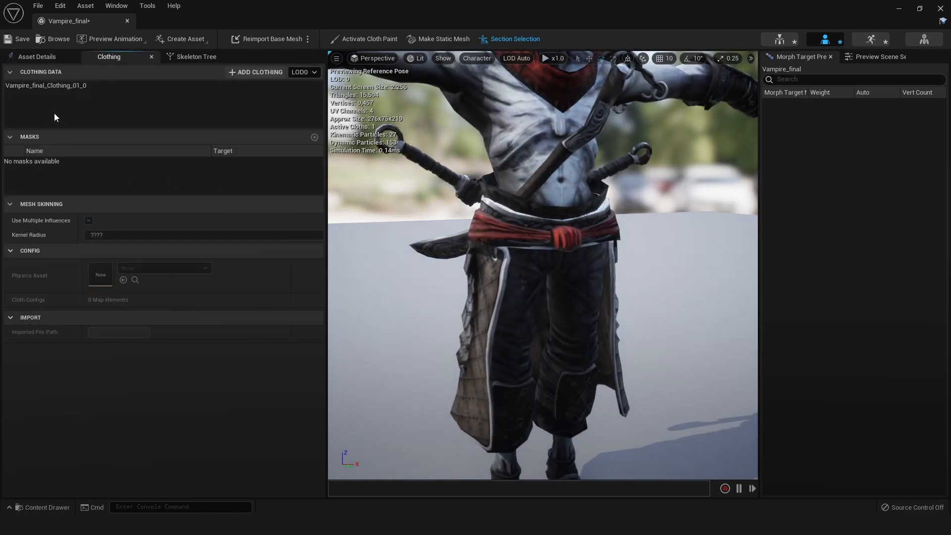
click(229, 86)
scroll(565, 278, up, 2)
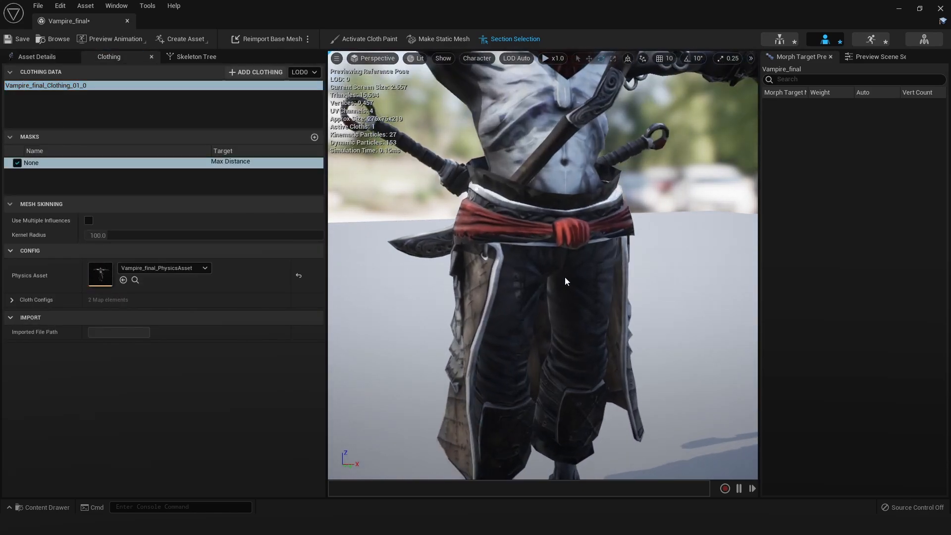
In the Chaos cloth config's mass properties, set Density to 1.0 and check the skirt from the side and rear
click(11, 299)
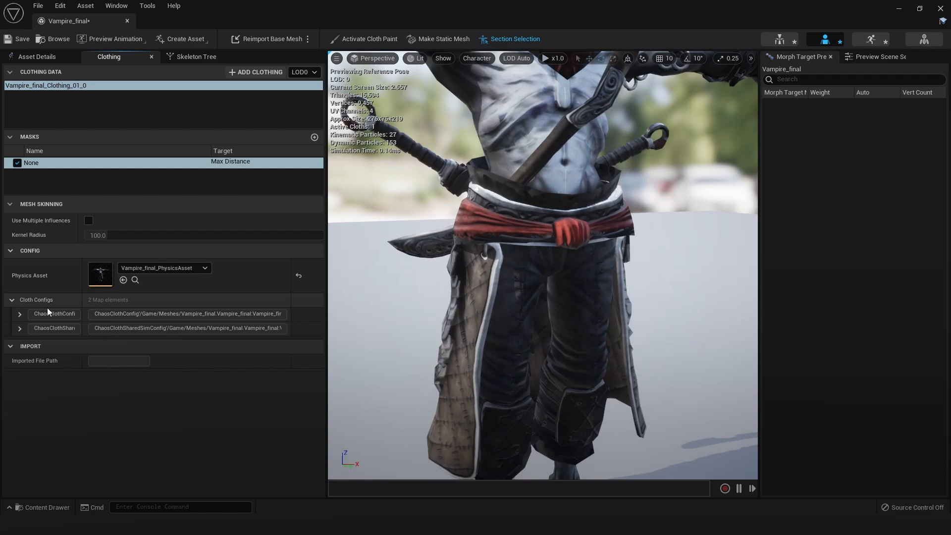
click(19, 315)
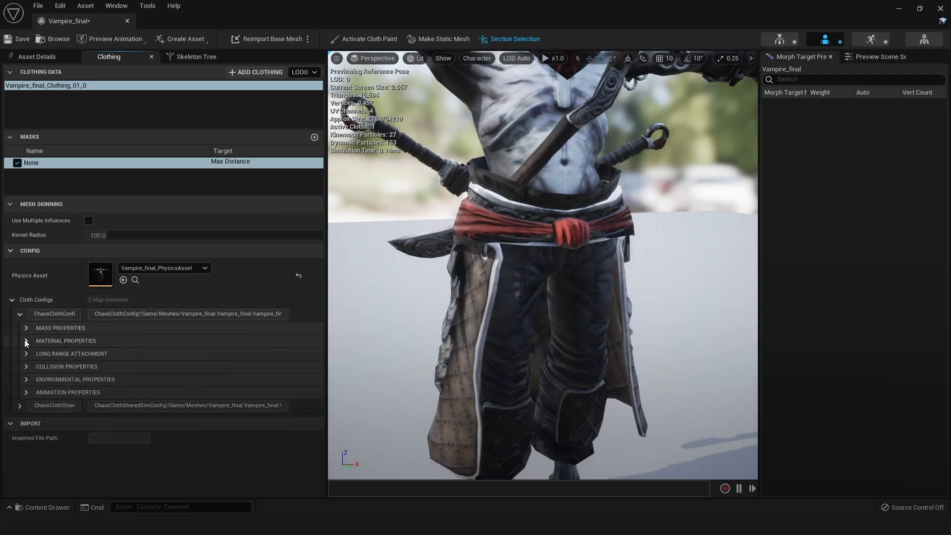
click(24, 330)
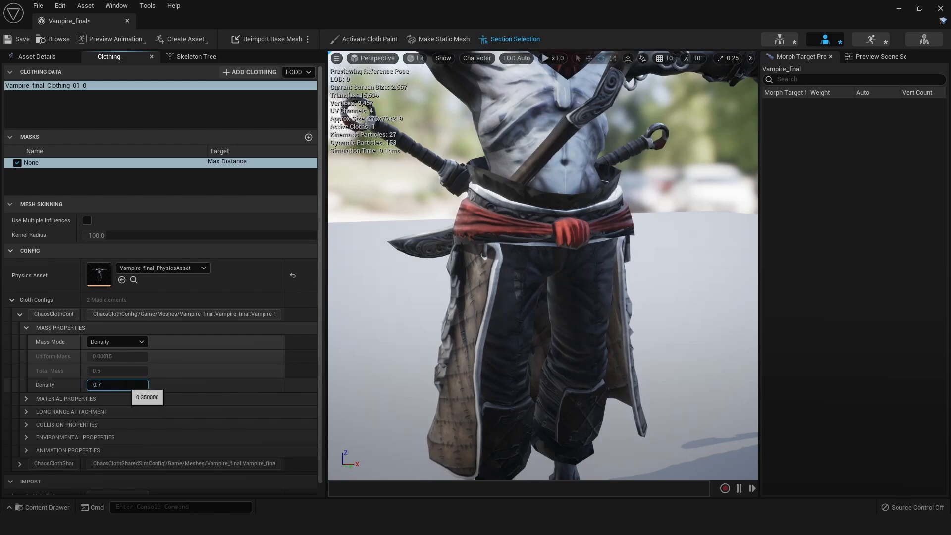
alt+drag(436, 232, 540, 226)
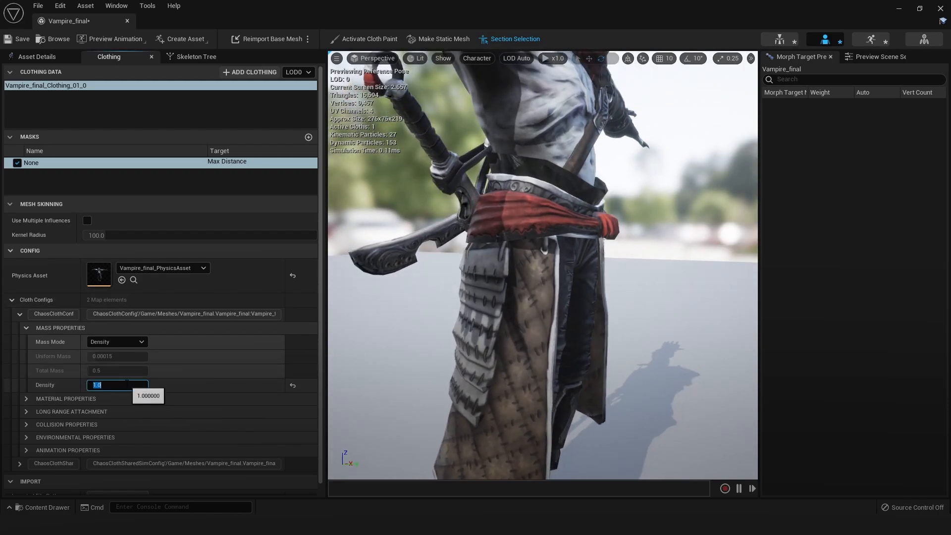
scroll(605, 349, down, 3)
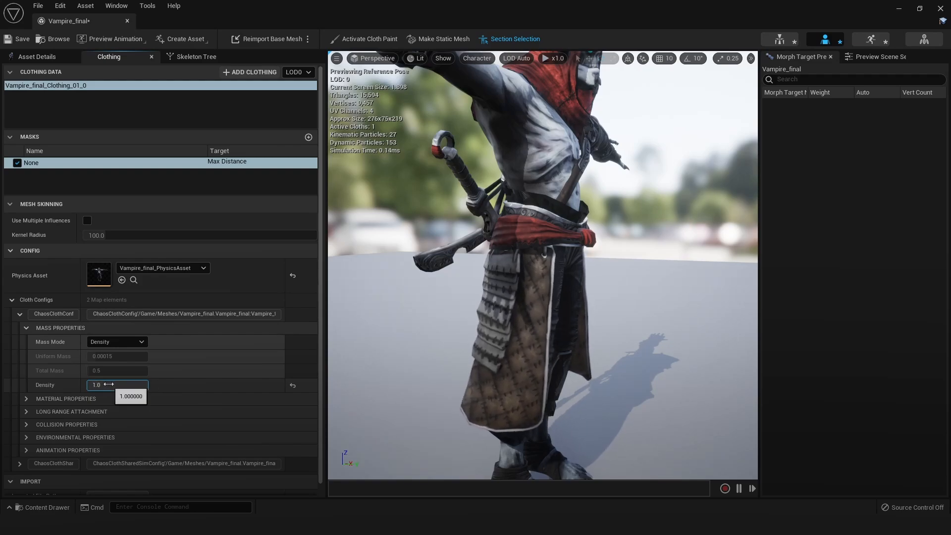
alt+drag(592, 335, 633, 341)
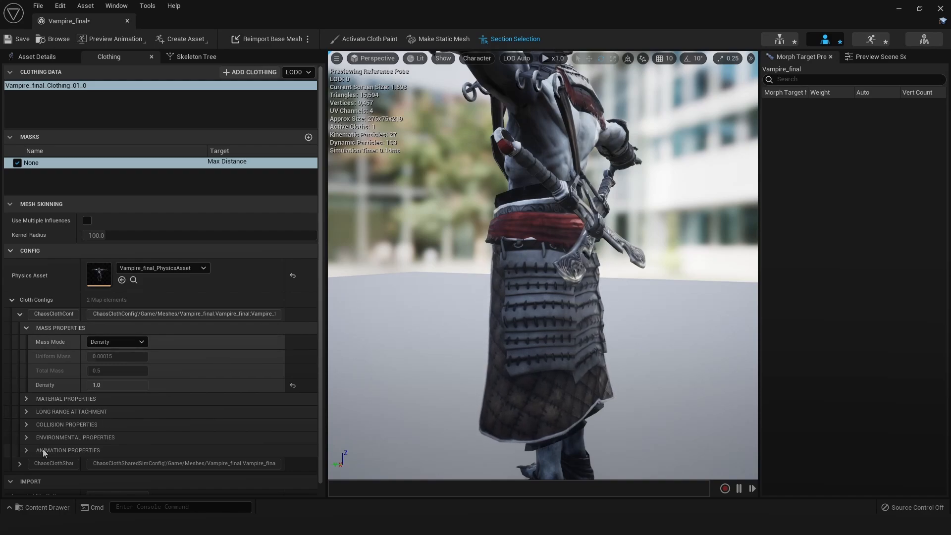
Expand the Chaos cloth config's environmental properties and set Gravity Scale to 3.0
click(26, 451)
click(30, 450)
click(27, 438)
scroll(137, 461, down, 1)
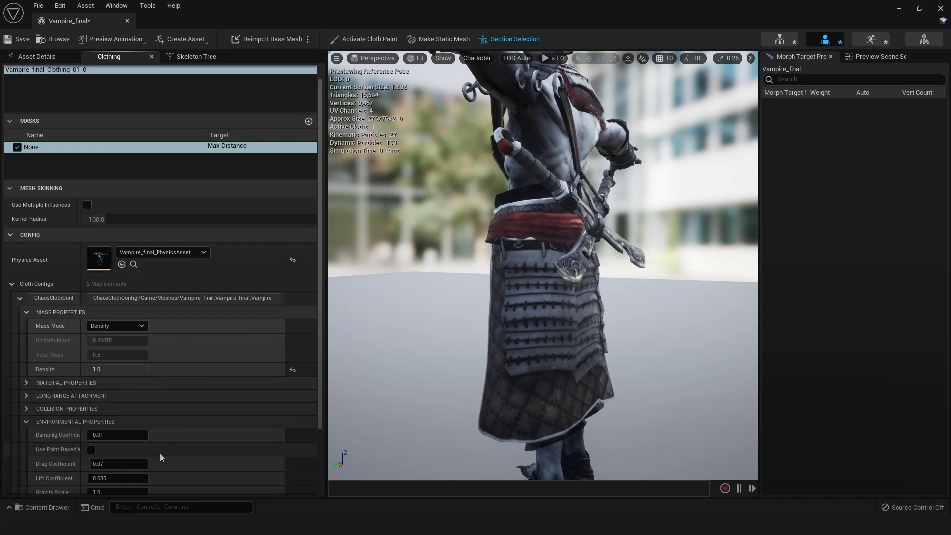
scroll(134, 455, down, 1)
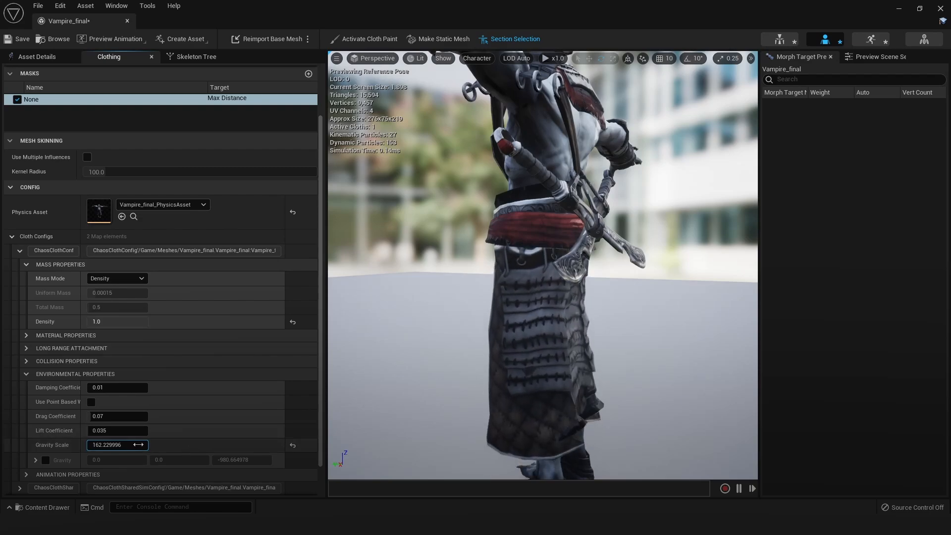
click(142, 444)
text(2)
key(Return)
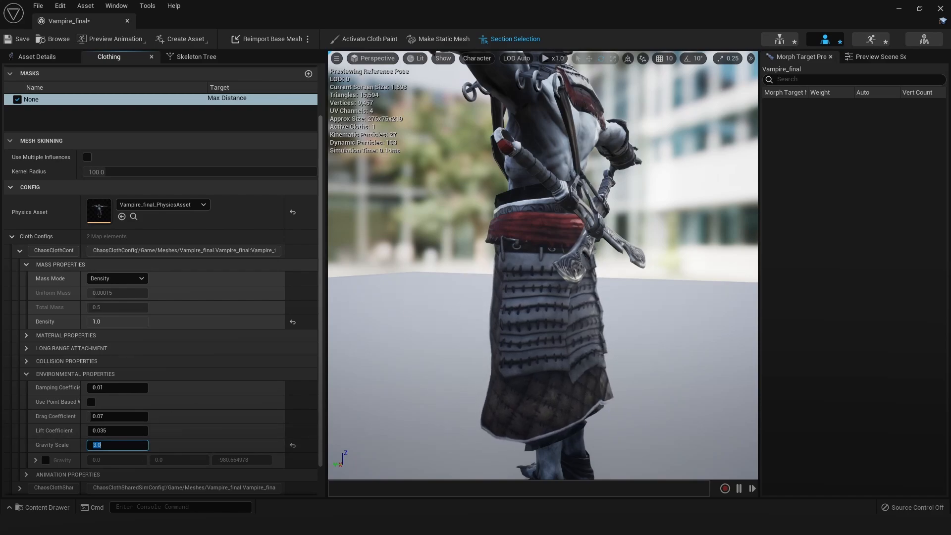
Preview the run animation on the vampire mesh and examine the skirt's motion from the front and both sides
alt+drag(389, 159, 599, 159)
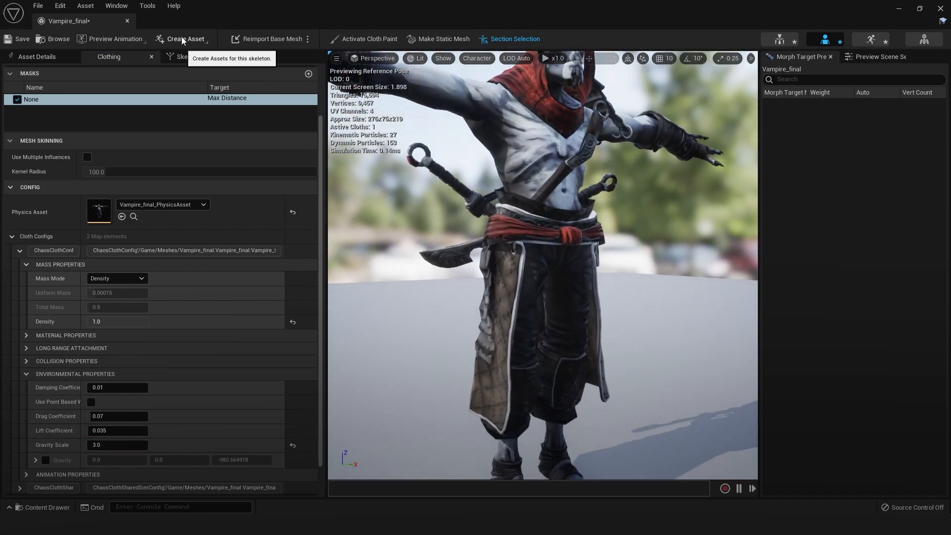
click(116, 38)
click(129, 80)
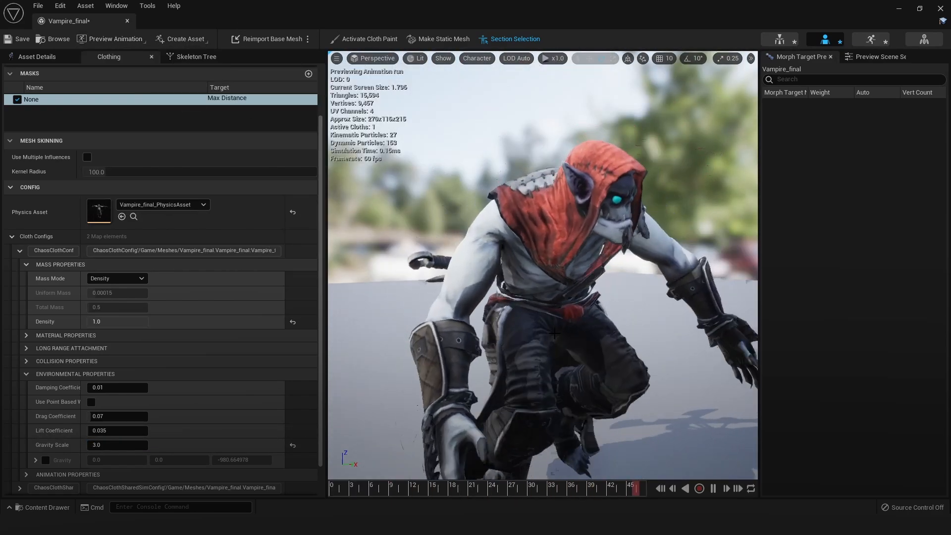
alt+drag(552, 258, 625, 263)
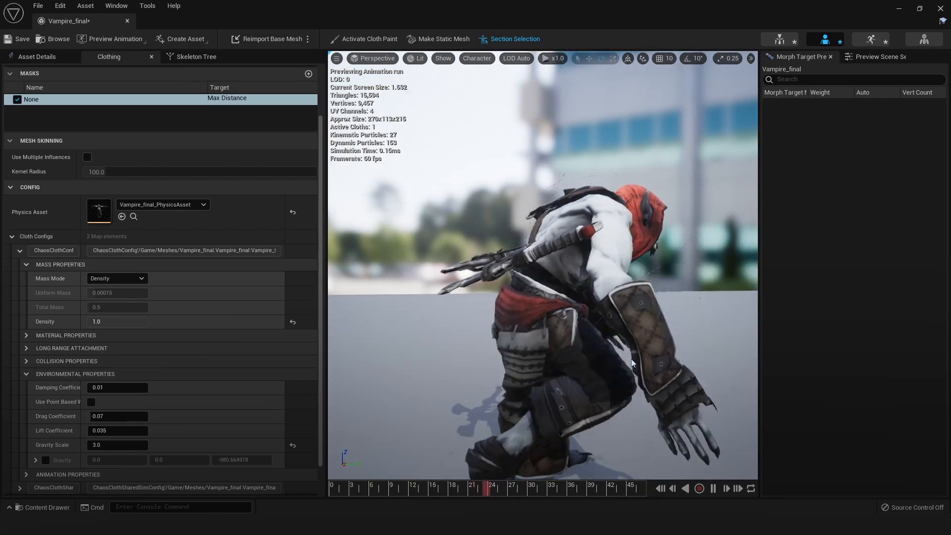
alt+drag(619, 357, 533, 357)
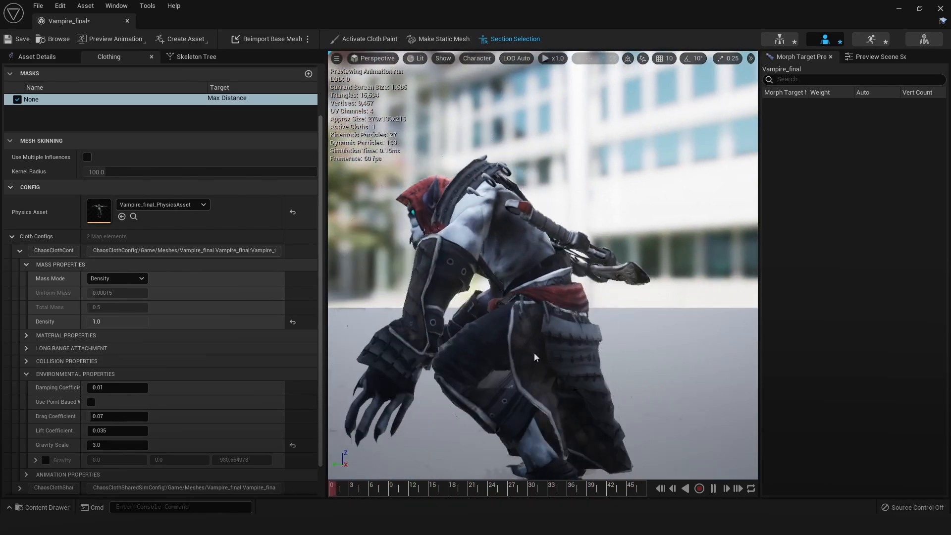
Try Gravity Scale values of 10 and 7 while checking the running vampire's skirt from several sides
click(127, 445)
text(10)
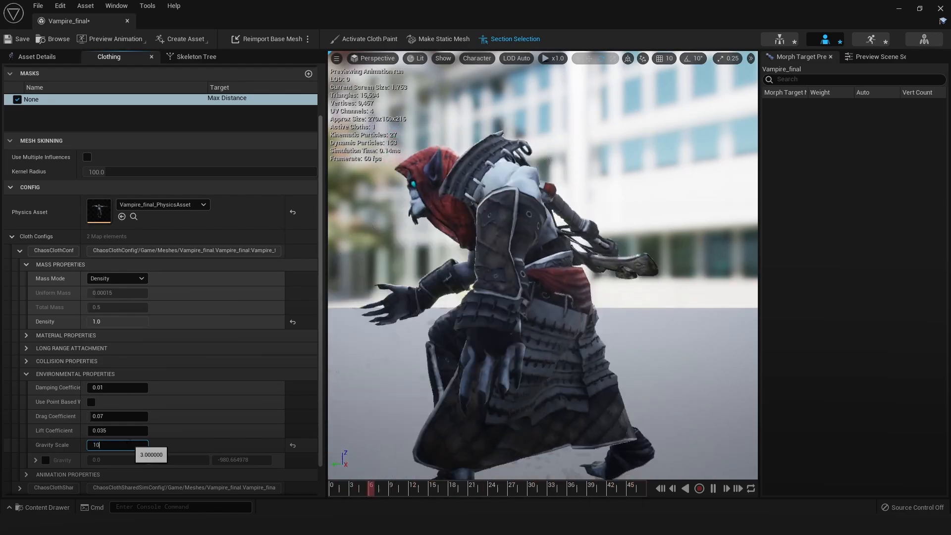
key(Return)
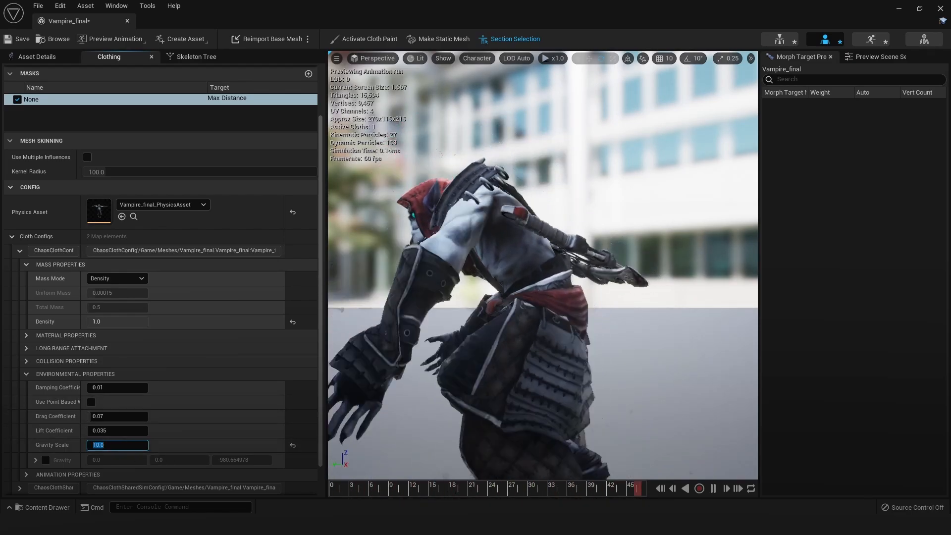
click(642, 359)
scroll(643, 358, down, 3)
mouse_move(662, 350)
alt+mouse_down()
mouse_move(757, 350)
mouse_move(662, 350)
alt+mouse_up()
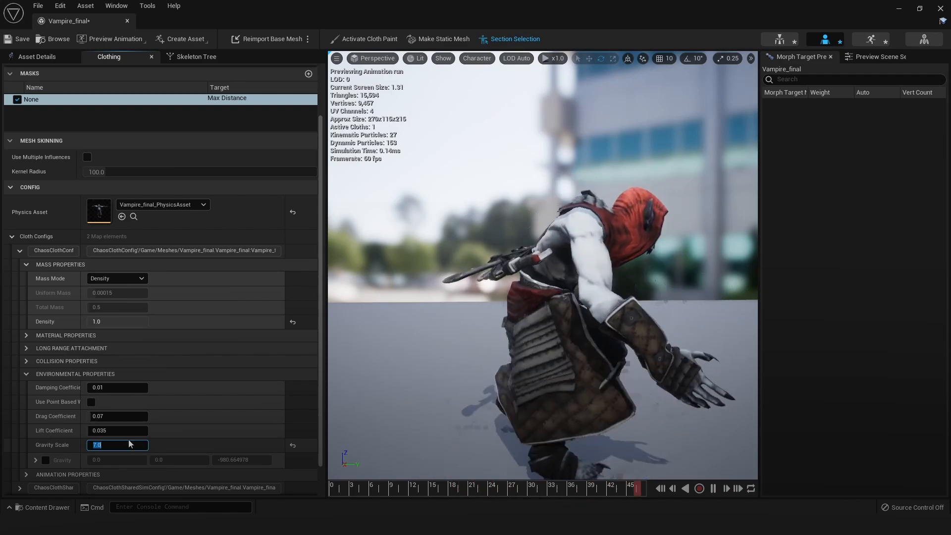
alt+drag(584, 337, 366, 337)
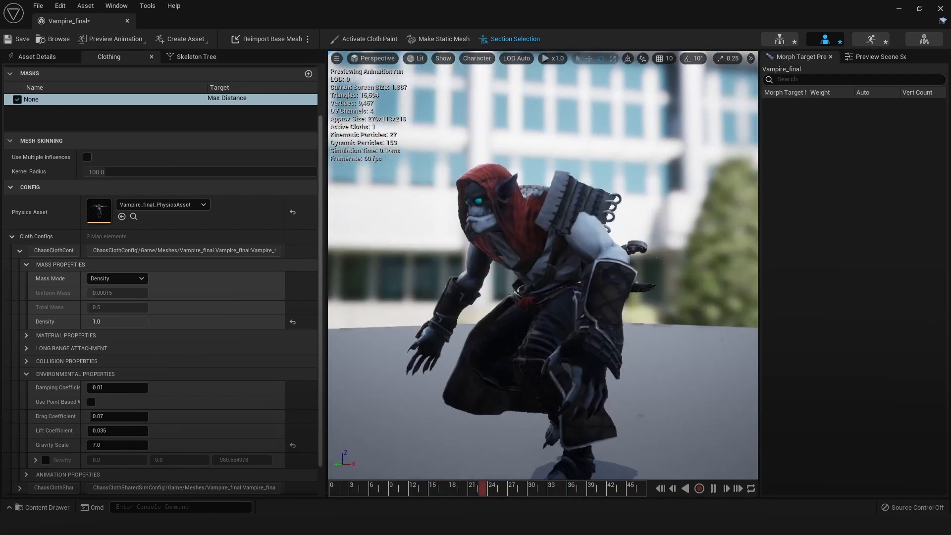
alt+drag(705, 399, 592, 398)
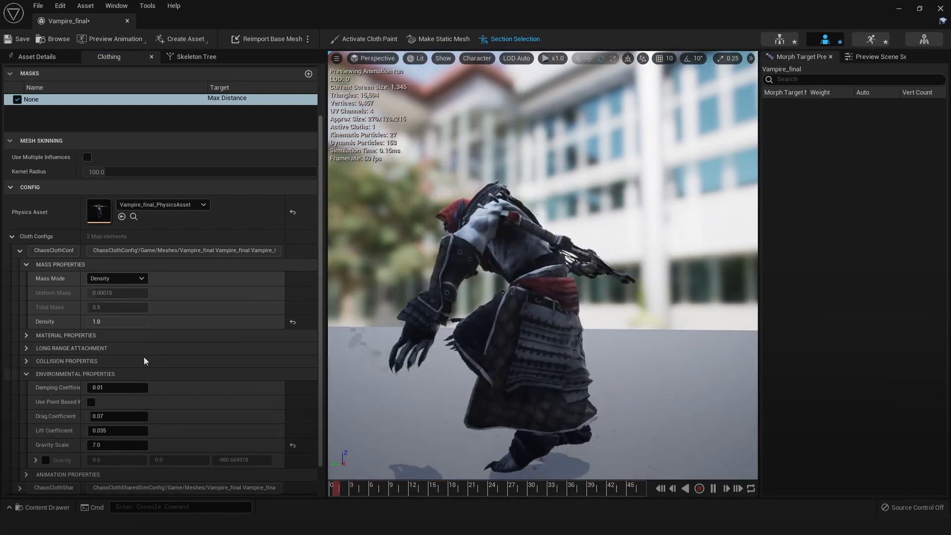
Try cloth Density values of 0.0 and 0.1 and check the skirt's motion from the side and rear
click(109, 323)
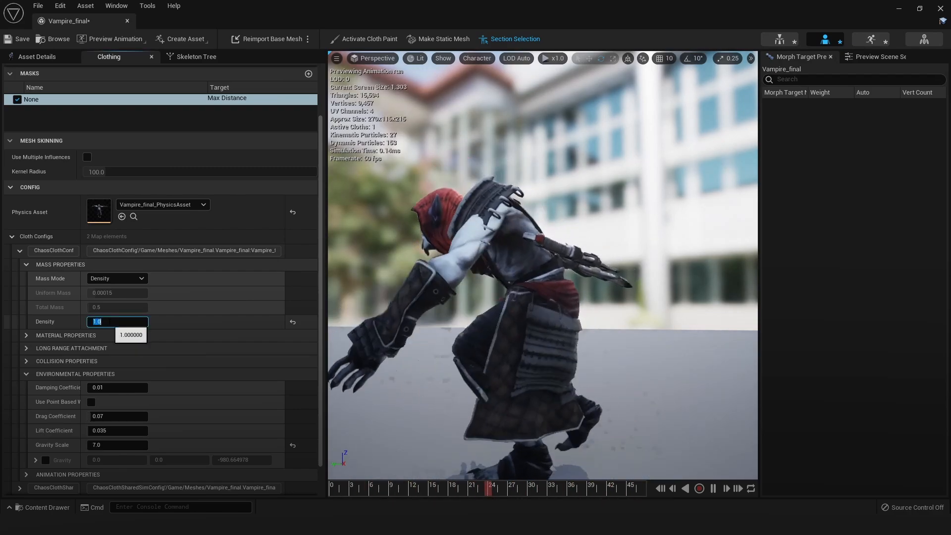
text(0)
key(Return)
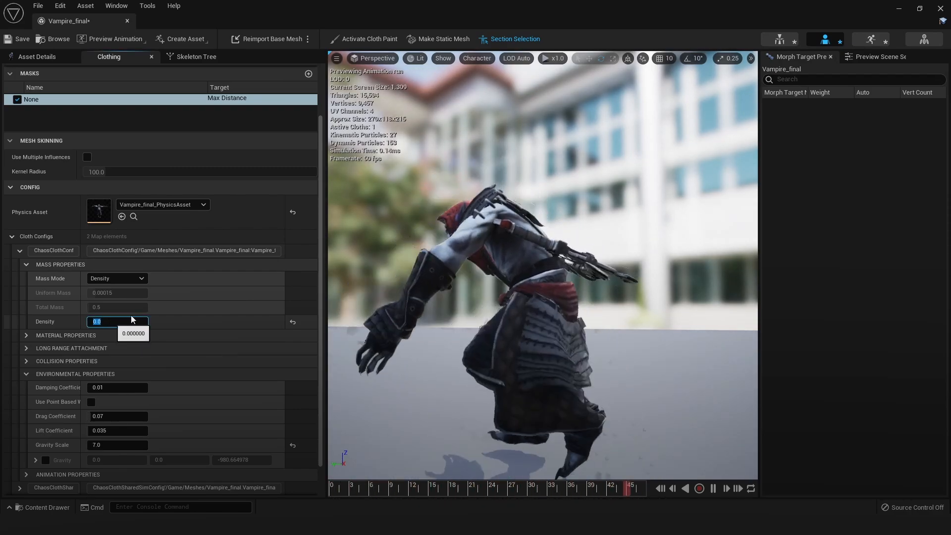
mouse_move(690, 314)
alt+mouse_down()
mouse_move(525, 324)
mouse_move(694, 317)
alt+mouse_up()
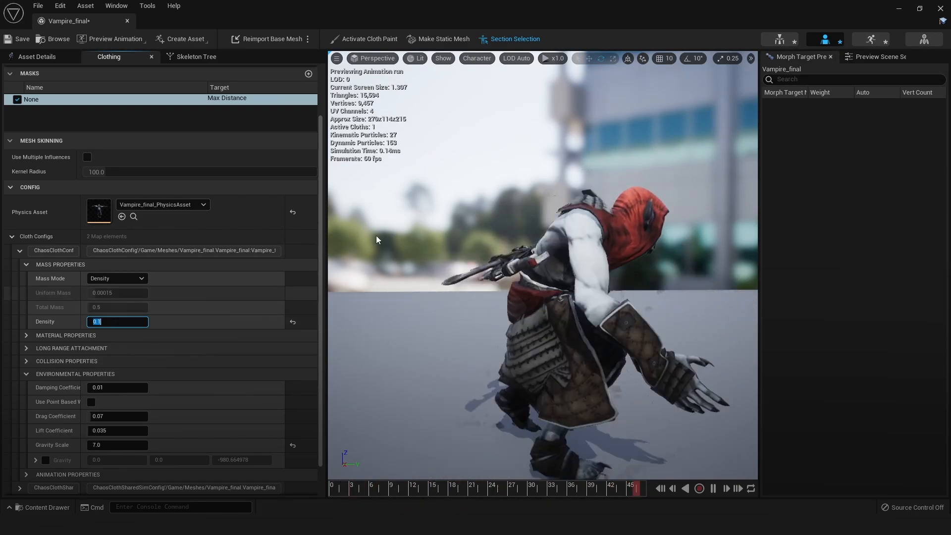
alt+drag(480, 313, 616, 329)
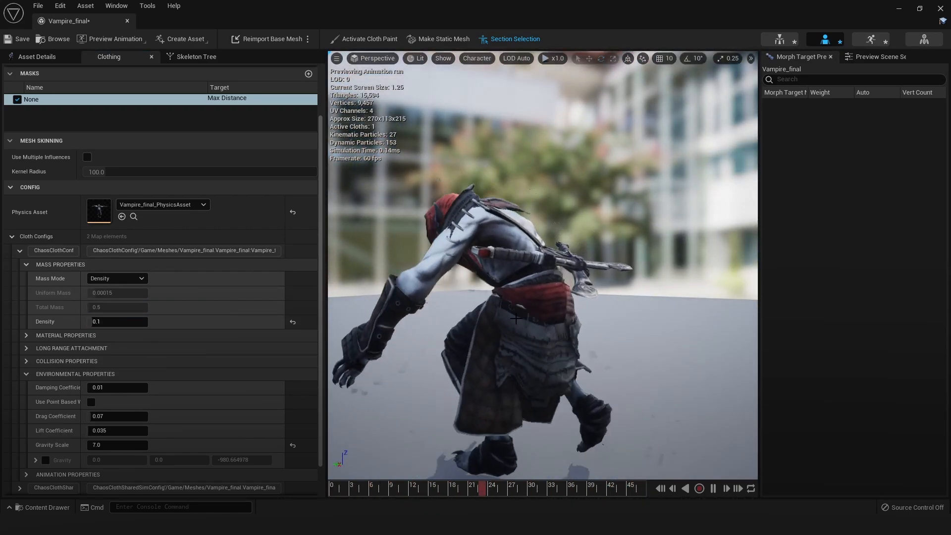
alt+drag(677, 337, 235, 345)
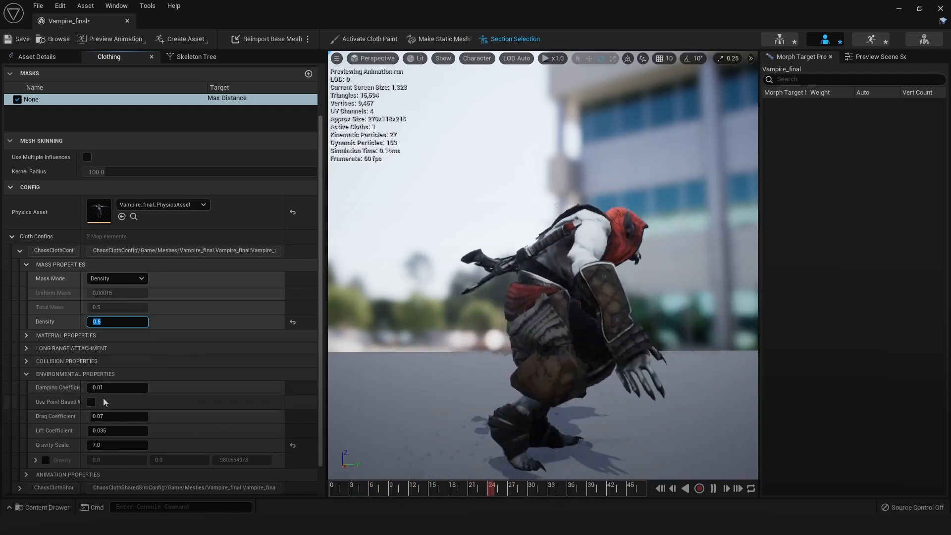
Set Density to 0.5 and Drag Coefficient to 0.518, and check the moving skirt up close
drag(109, 416, 139, 417)
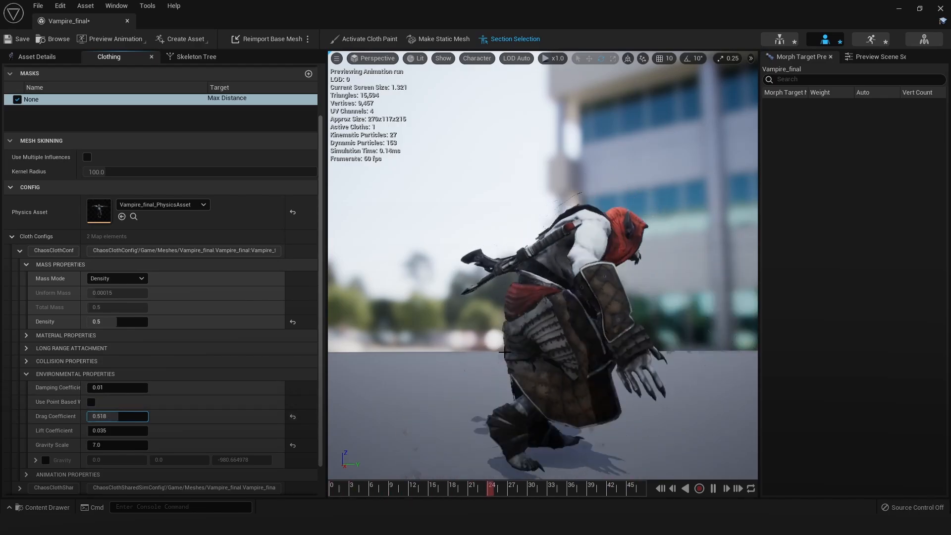
alt+drag(471, 338, 411, 344)
alt+drag(505, 324, 547, 334)
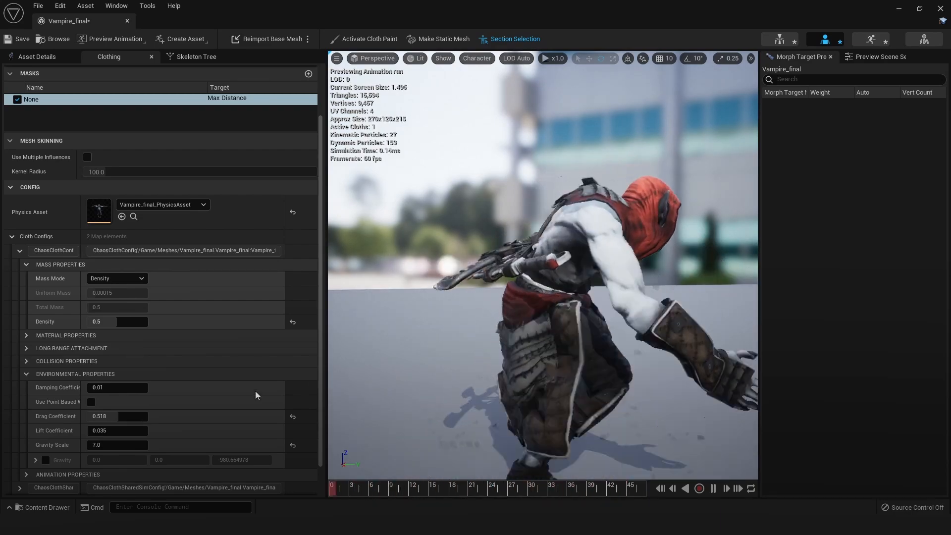
Expand the cloth config's animation properties and view the running vampire from behind at a distance
scroll(314, 425, down, 2)
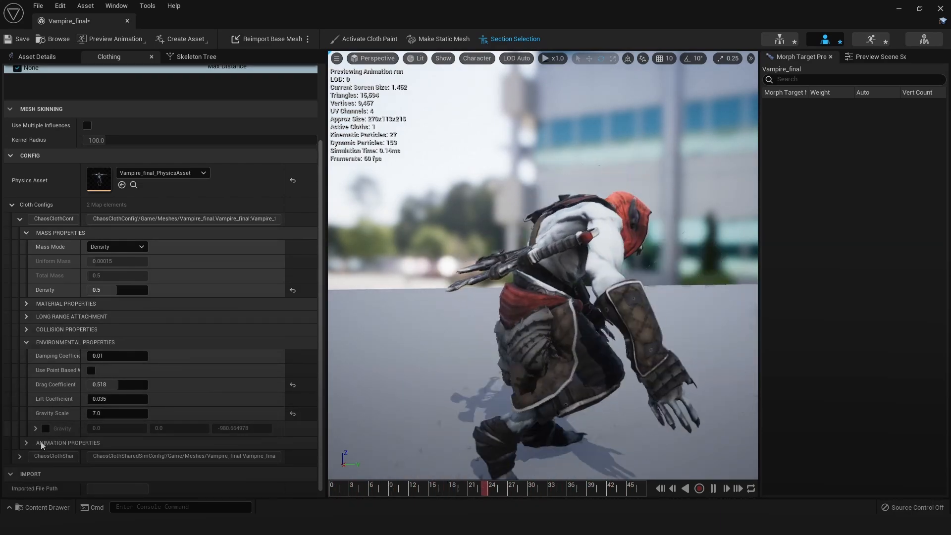
click(110, 444)
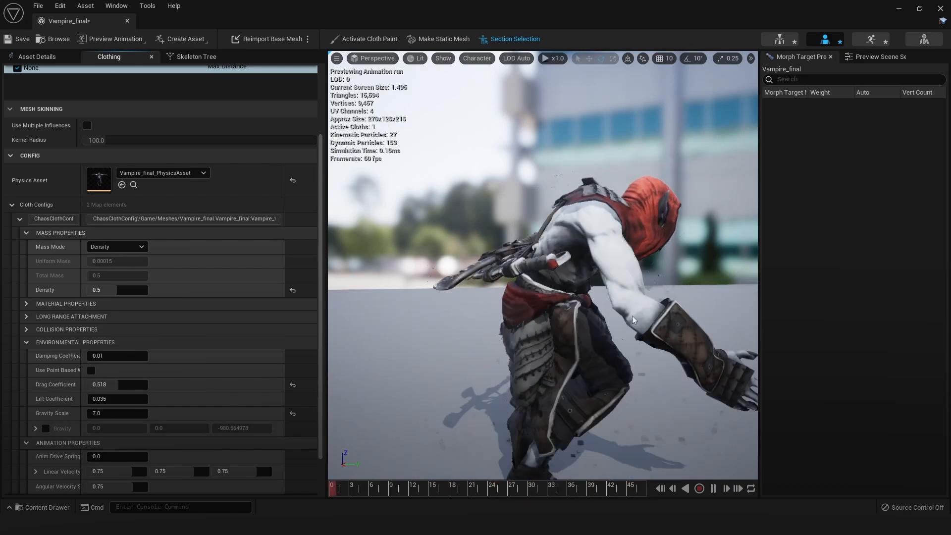
scroll(637, 345, down, 5)
alt+drag(637, 345, 733, 341)
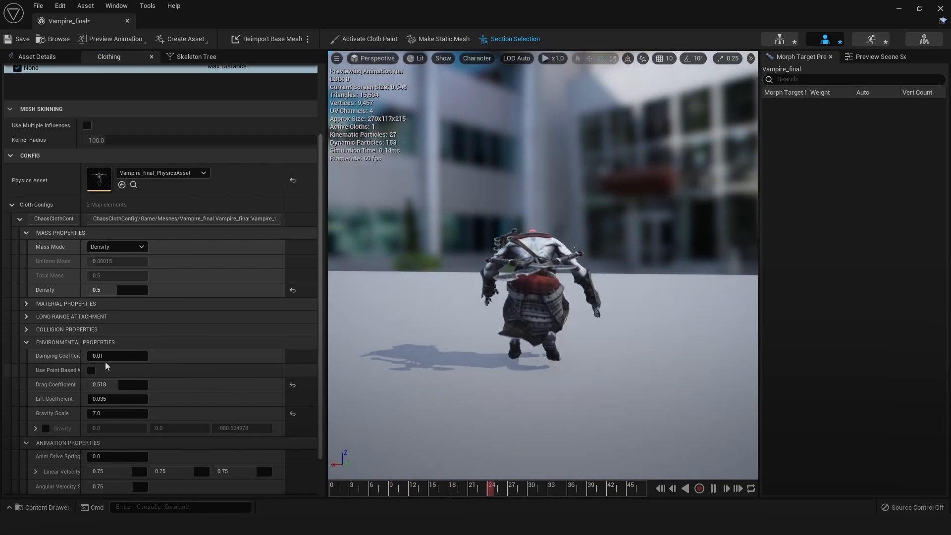
Set Gravity Scale to 2.0 and examine the skirt's motion from the rear and side
scroll(153, 380, down, 3)
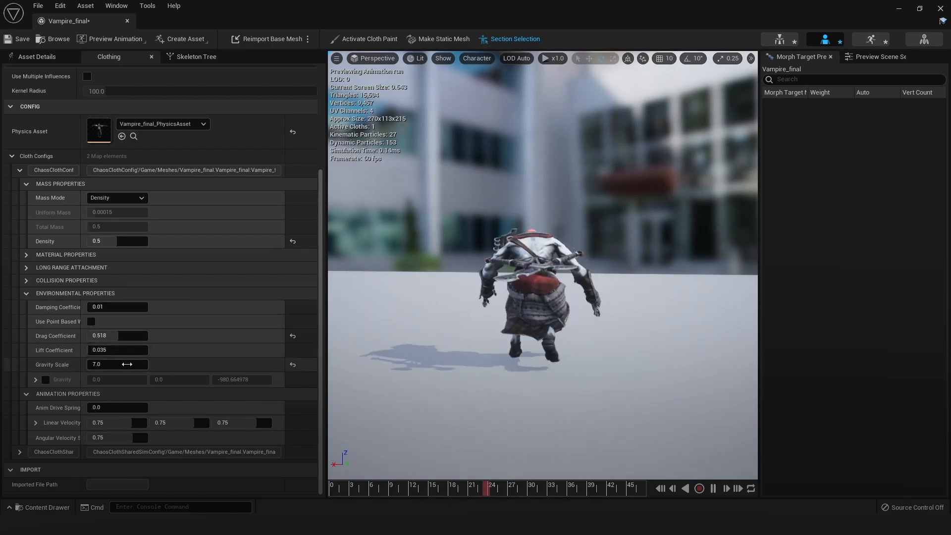
click(126, 368)
text(2)
key(Return)
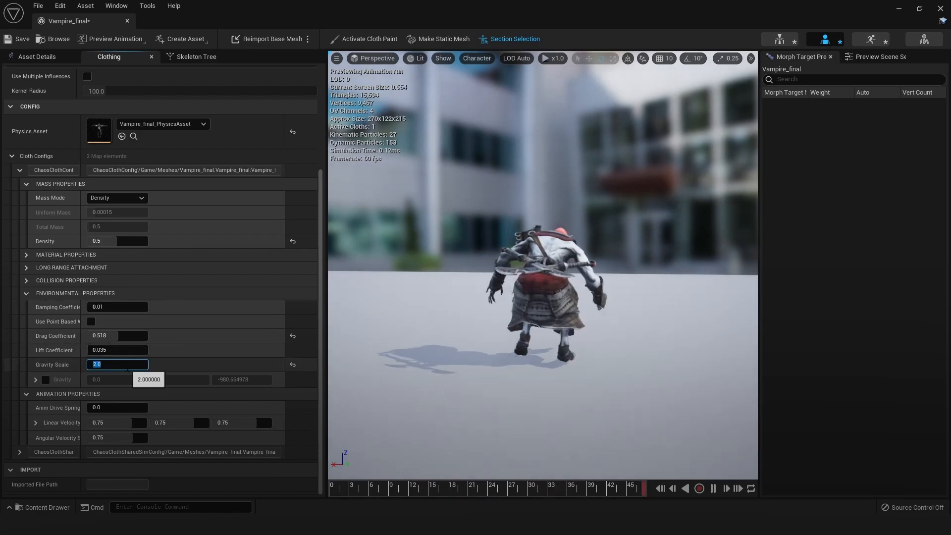
alt+drag(651, 328, 580, 325)
alt+drag(663, 346, 535, 331)
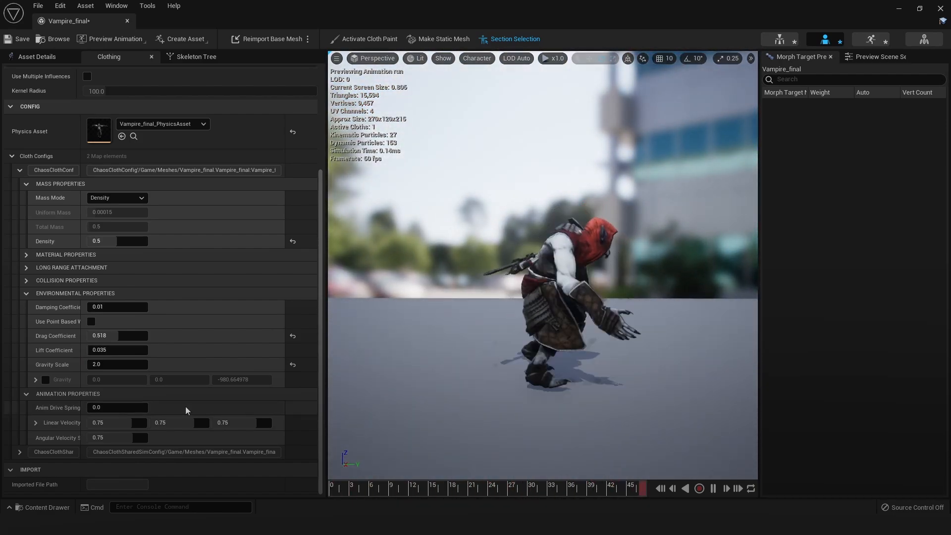
Lower the cloth Density to 0.076424 and set Gravity Scale to 1.0
mouse_move(119, 241)
mouse_down()
mouse_move(92, 241)
mouse_move(114, 242)
mouse_up()
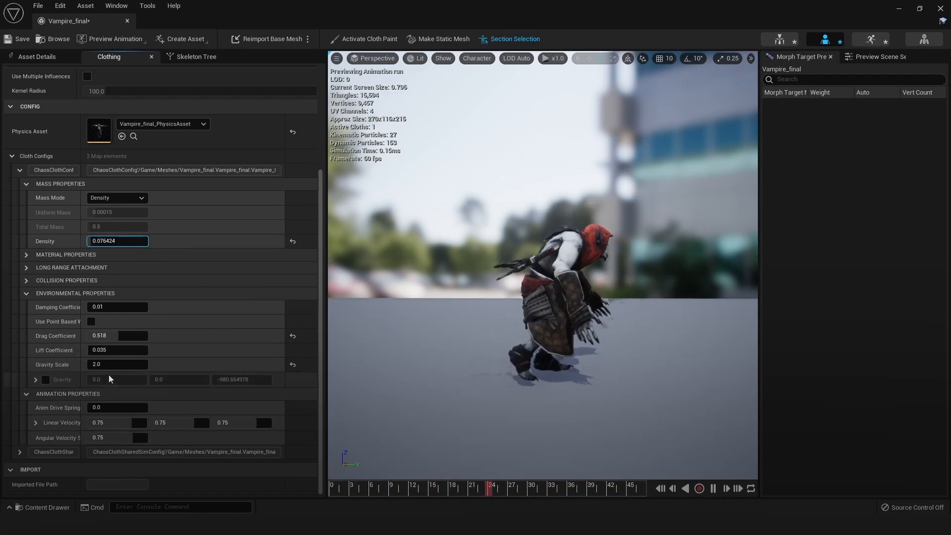
click(129, 363)
text(1.0)
key(Return)
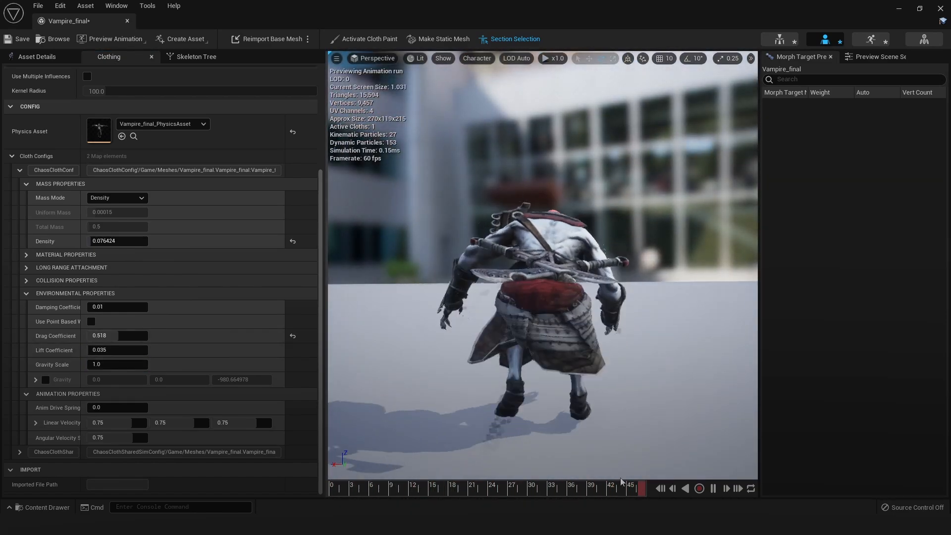
Pause the run animation, scrub through its frames, and inspect the skirt from the rear, side and front
click(712, 489)
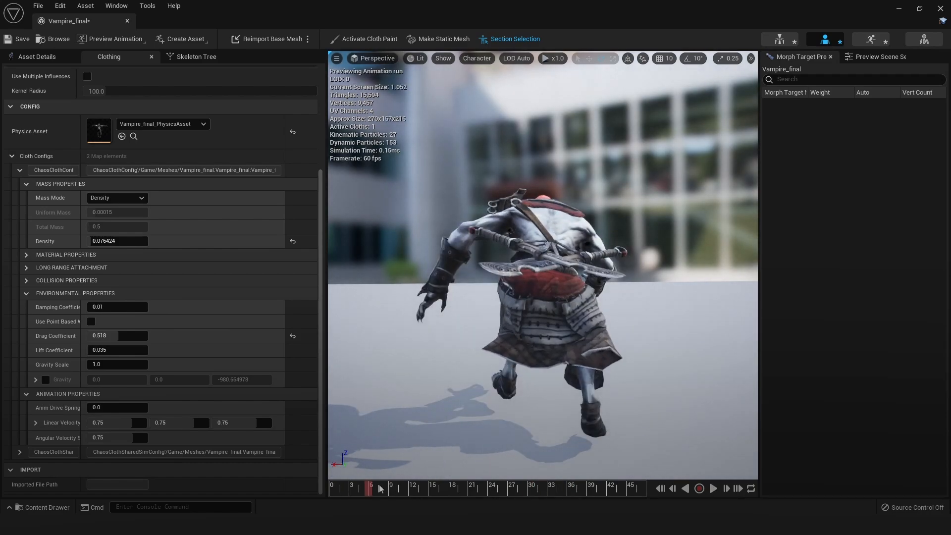
drag(380, 488, 553, 490)
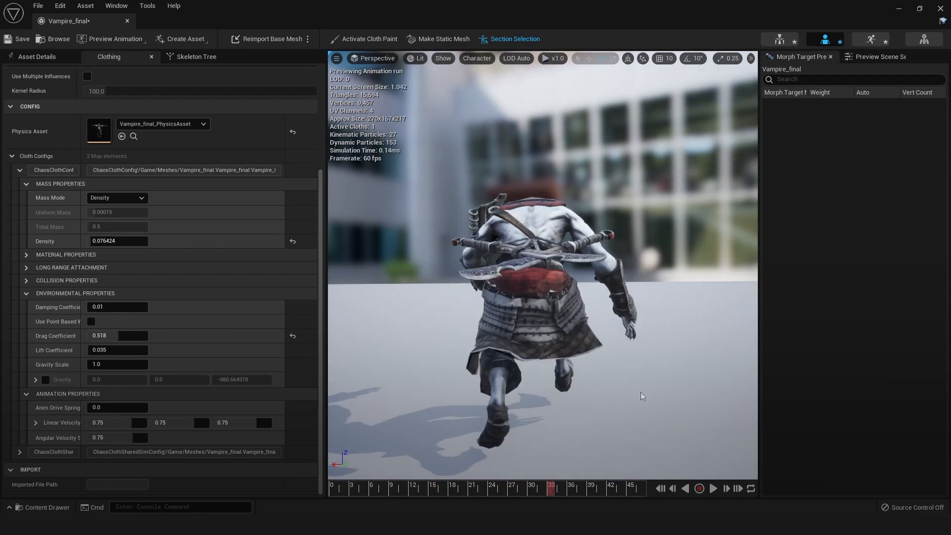
alt+drag(640, 394, 476, 366)
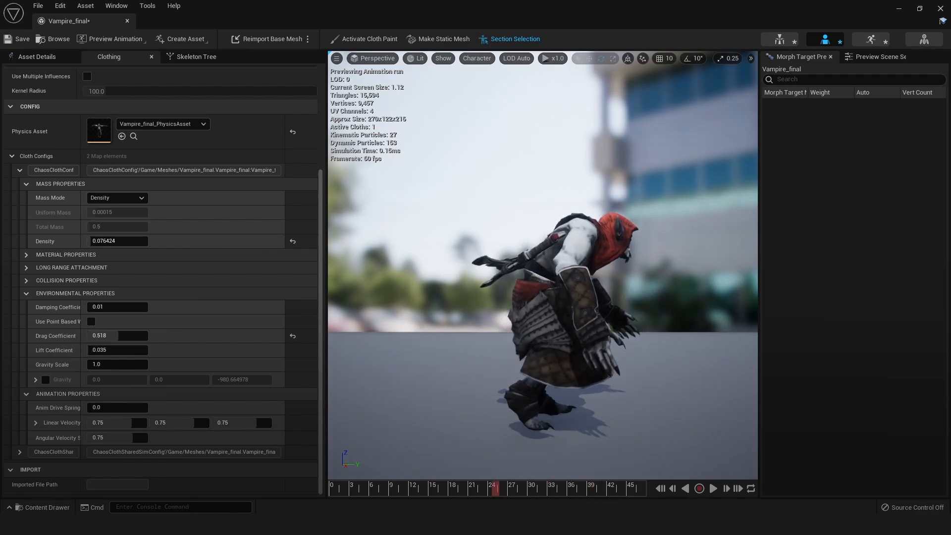
alt+drag(551, 262, 567, 266)
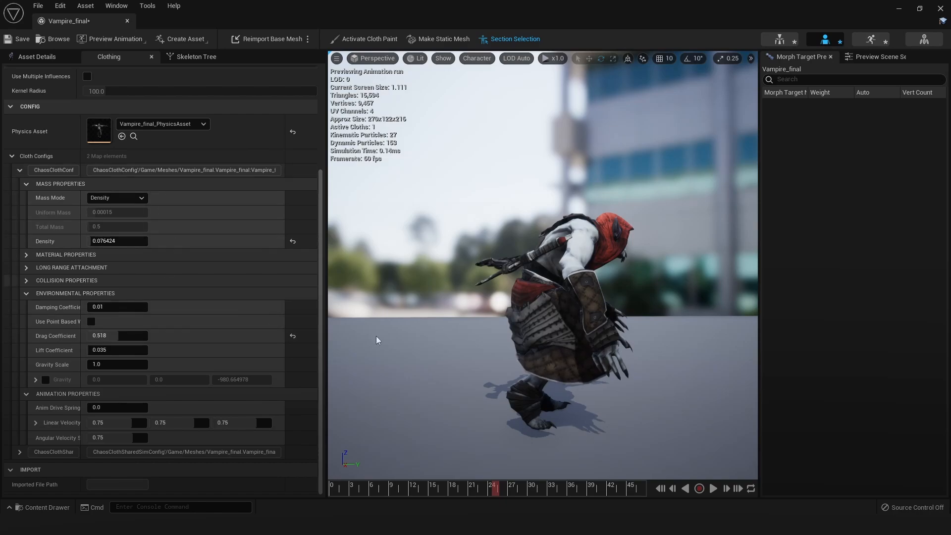
alt+drag(529, 303, 396, 285)
scroll(601, 321, up, 3)
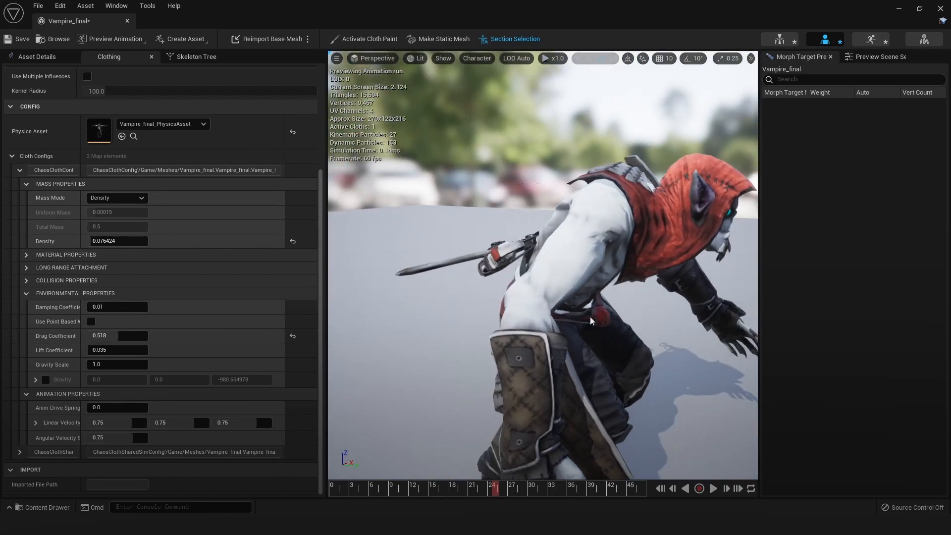
Show the mesh's material slots in the asset details and look over the whole character
click(48, 57)
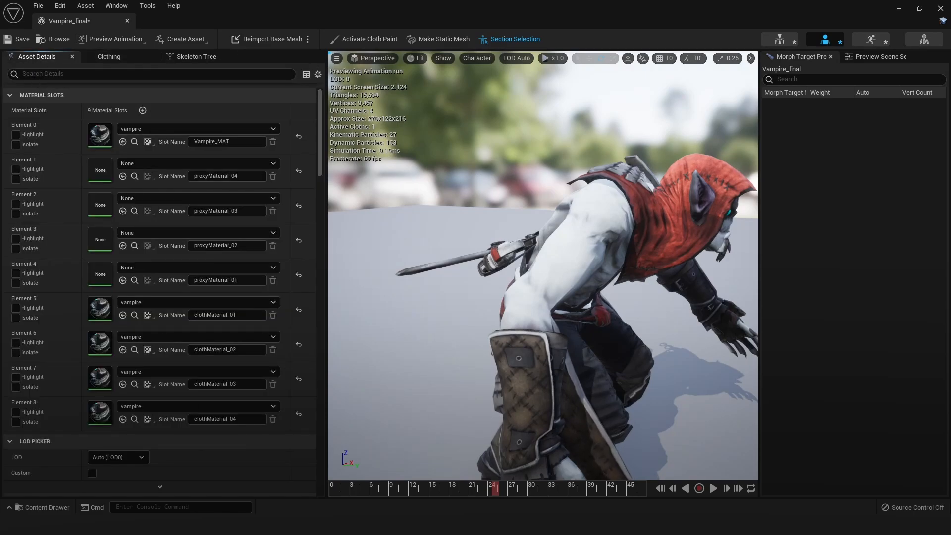
scroll(498, 270, down, 3)
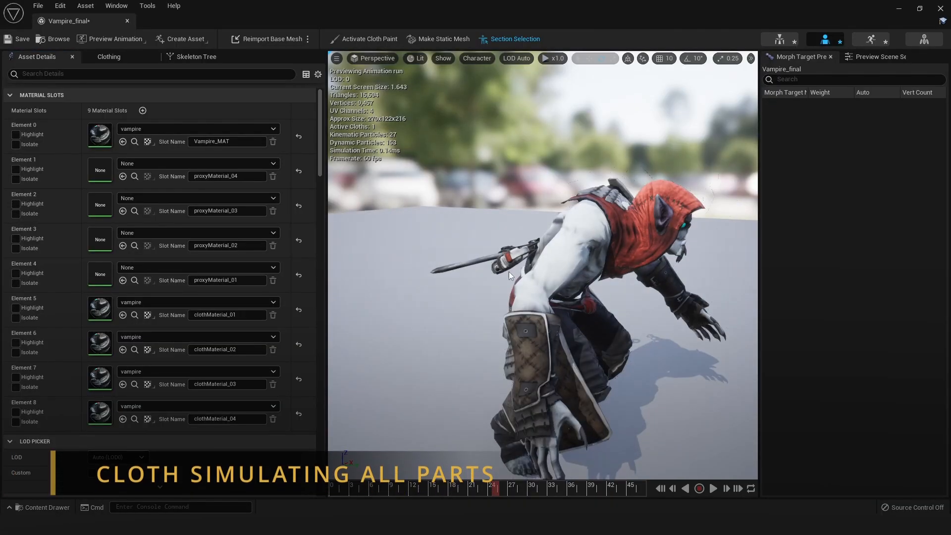
alt+drag(498, 270, 604, 267)
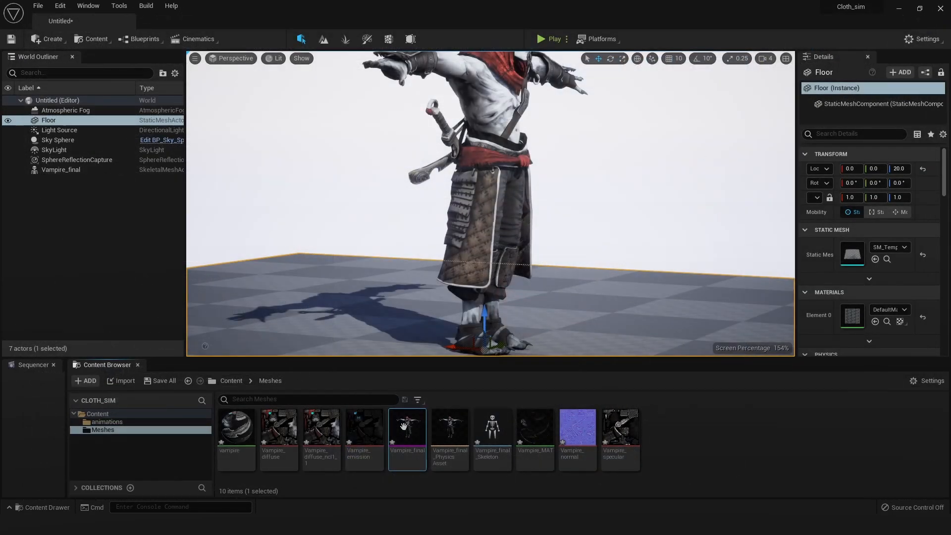
Open the Vampire_final skeletal mesh and bring up its LOD 0 sections in the asset details
double_click(404, 426)
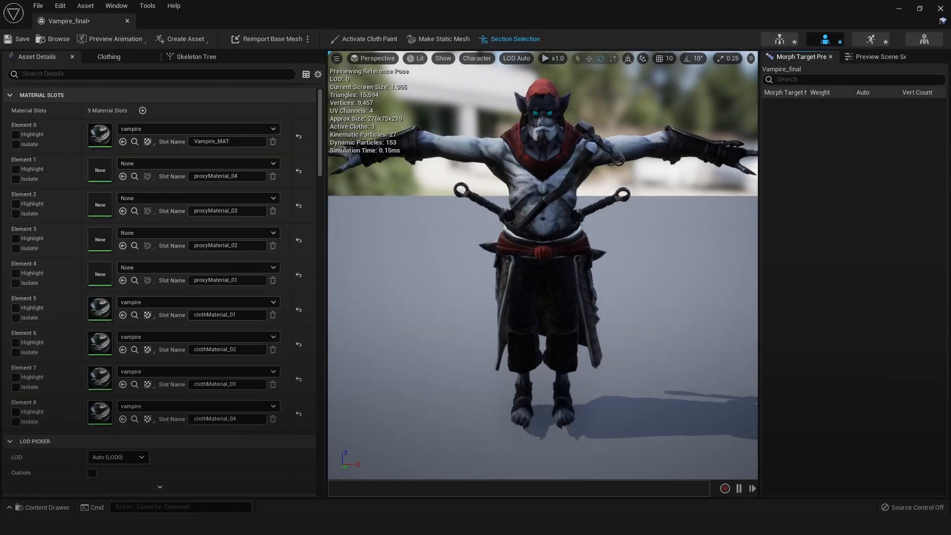
alt+drag(476, 278, 382, 302)
scroll(155, 402, down, 10)
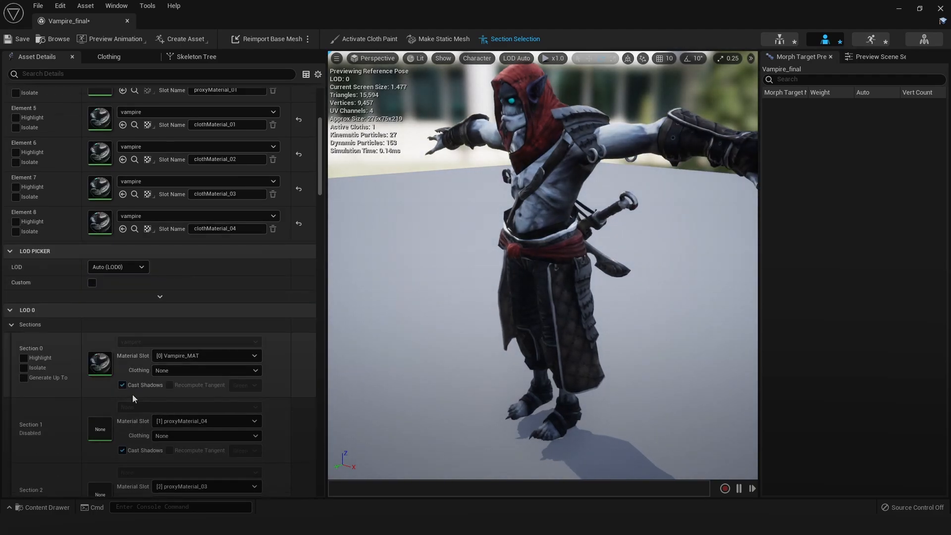
scroll(132, 394, down, 3)
scroll(201, 372, down, 9)
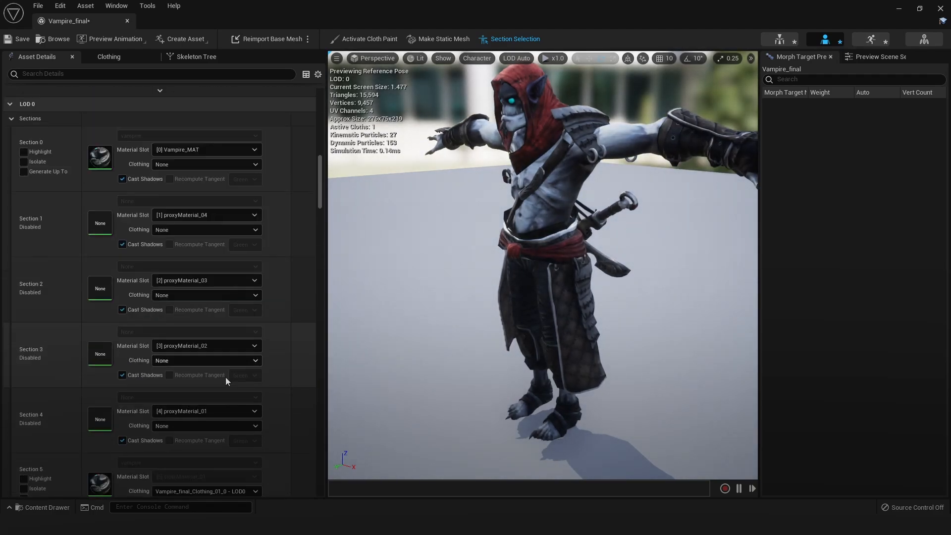
scroll(261, 354, down, 1)
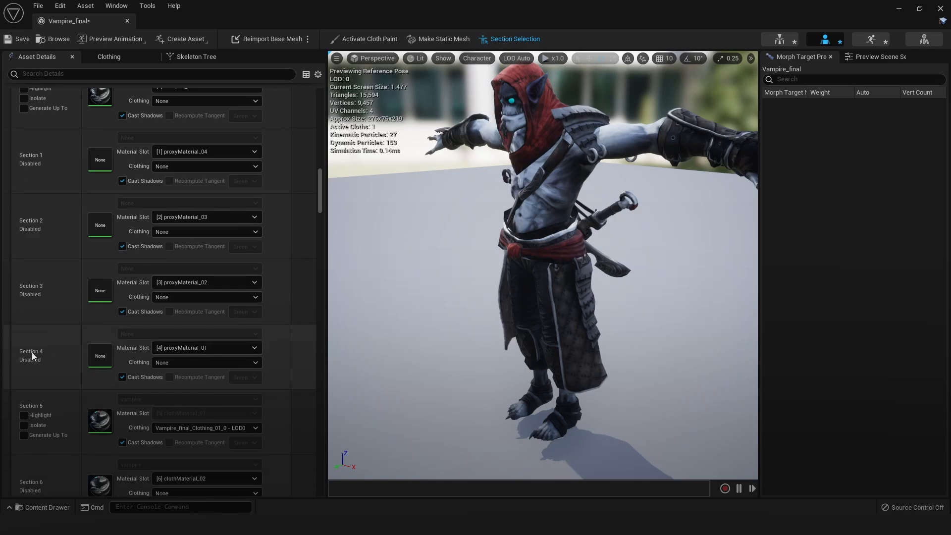
Enable the four disabled proxy sections of LOD 0, Sections 4, 3, 2 and 1
right_click(43, 347)
right_click(46, 293)
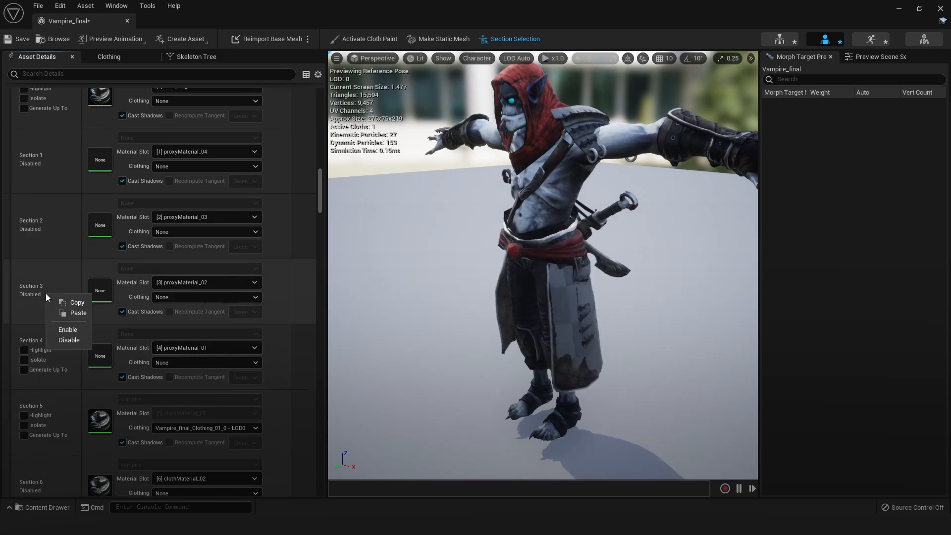
click(66, 329)
right_click(46, 222)
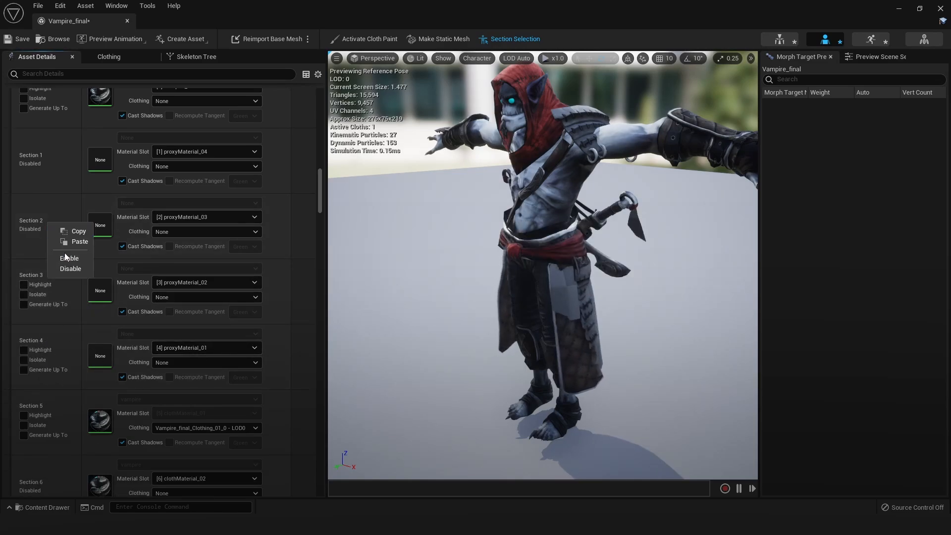
click(65, 256)
right_click(50, 161)
click(78, 198)
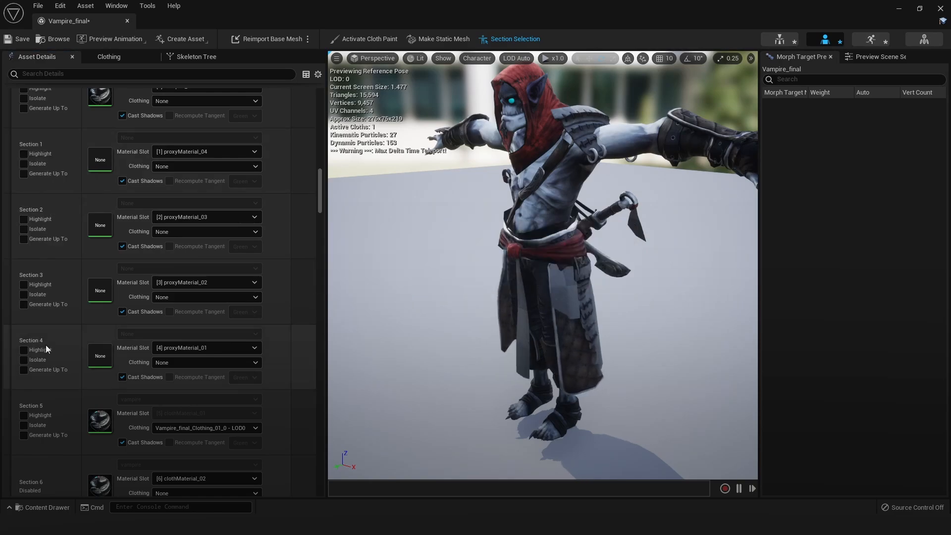
Enable the disabled cloth sections of LOD 0, Sections 6, 7 and 8
scroll(45, 344, down, 5)
right_click(49, 398)
click(71, 429)
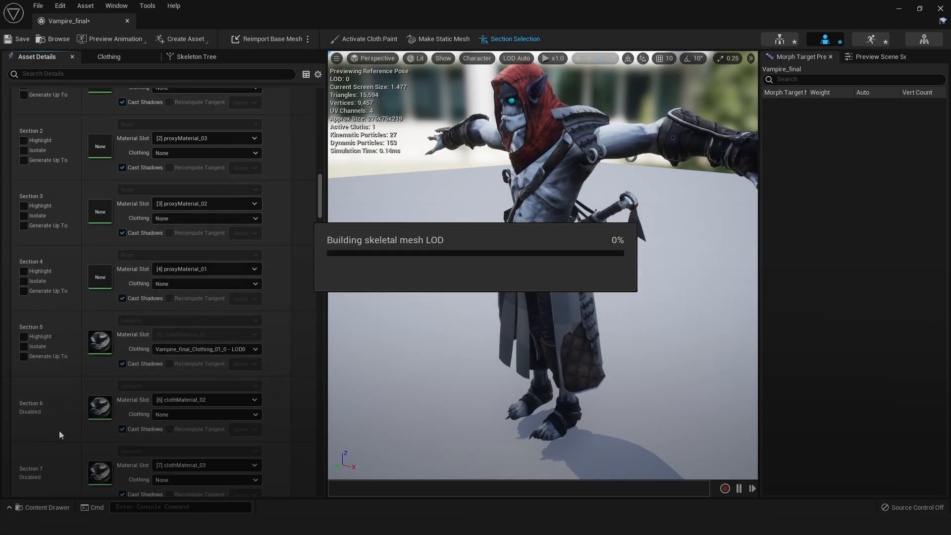
right_click(50, 417)
click(62, 445)
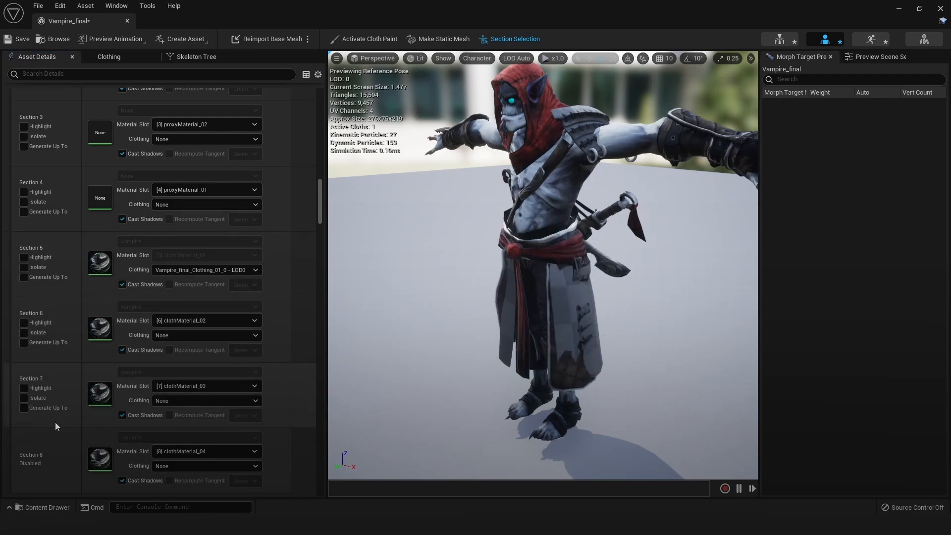
scroll(55, 420, down, 5)
right_click(55, 396)
click(72, 429)
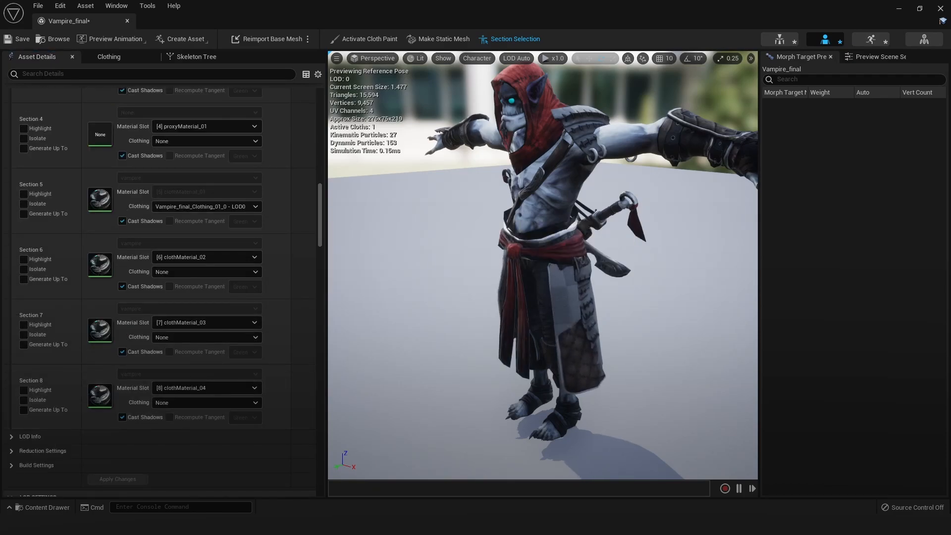
Highlight the skirt's proxy mesh on the character and disable its section, Section 4 (proxyMaterial_01)
scroll(568, 305, up, 3)
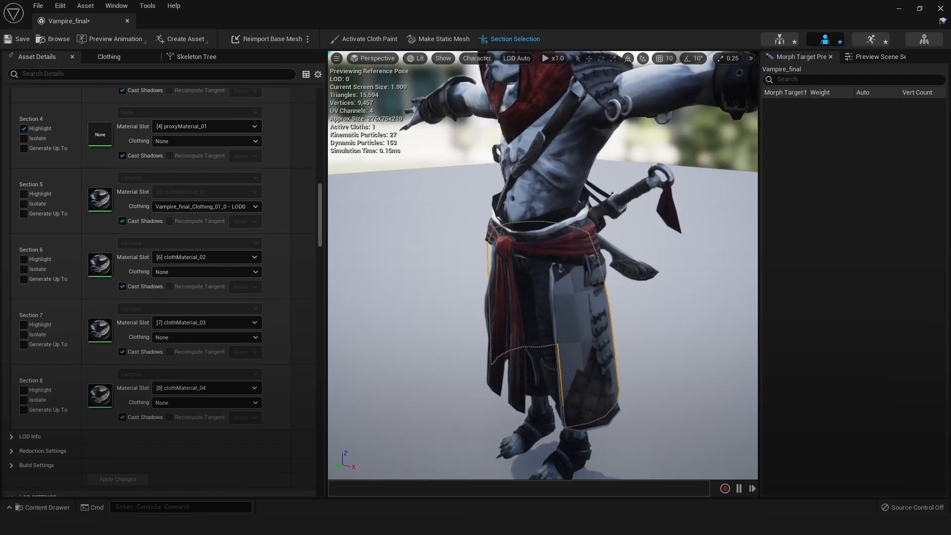
scroll(208, 303, up, 5)
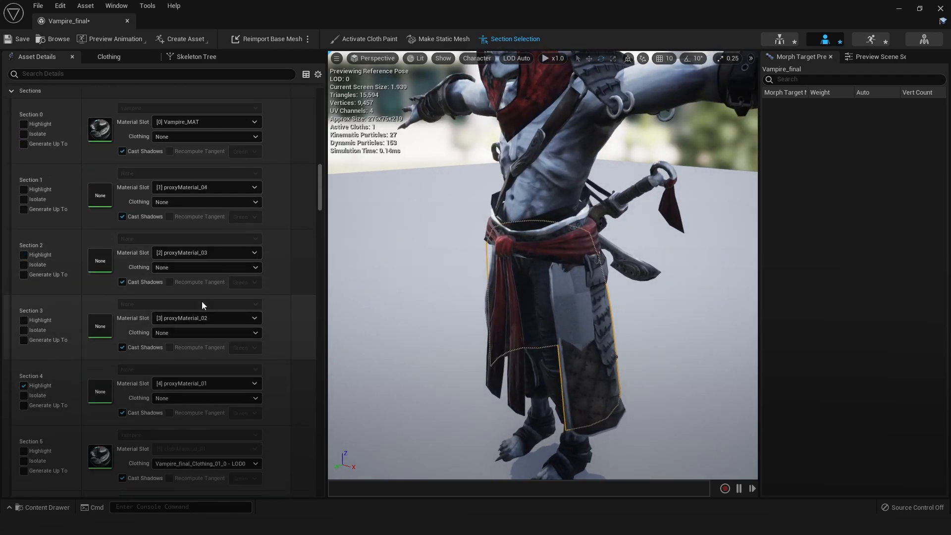
scroll(201, 301, up, 4)
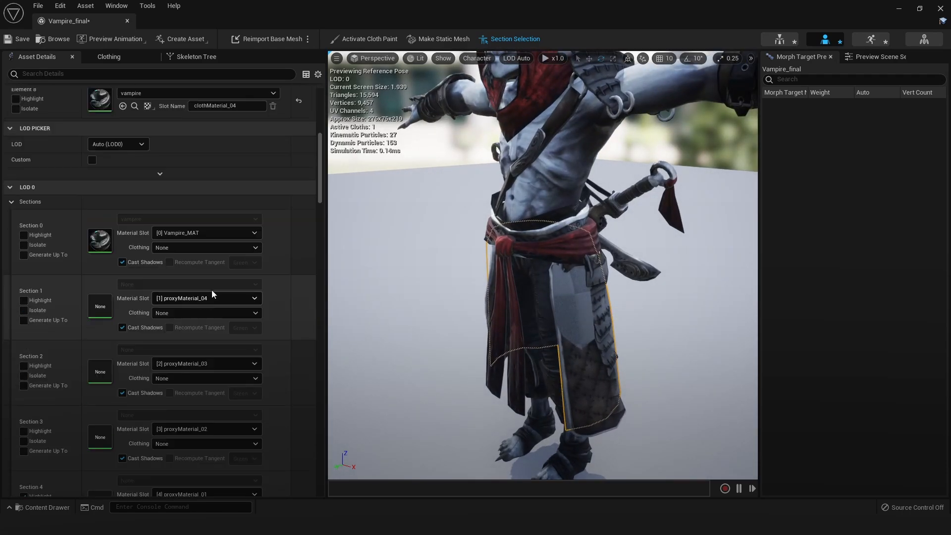
scroll(138, 292, down, 3)
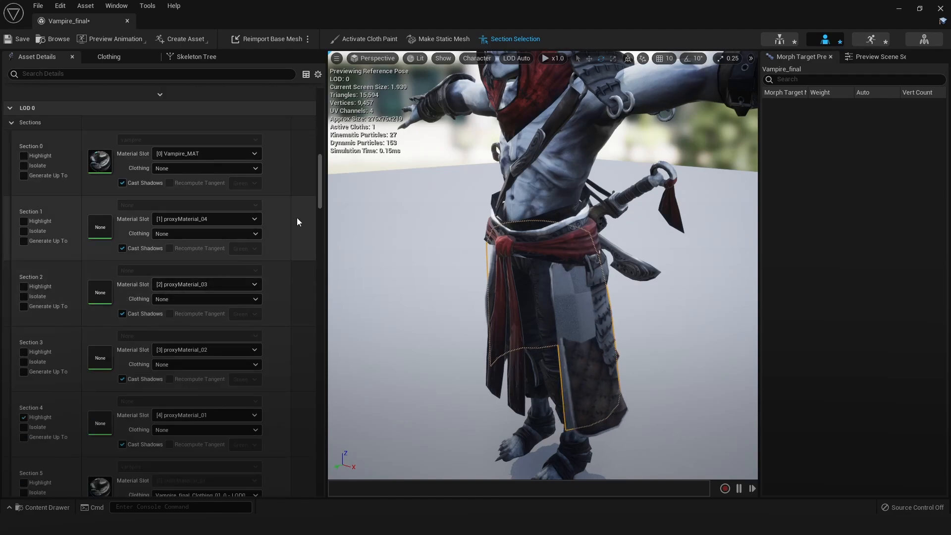
right_click(586, 307)
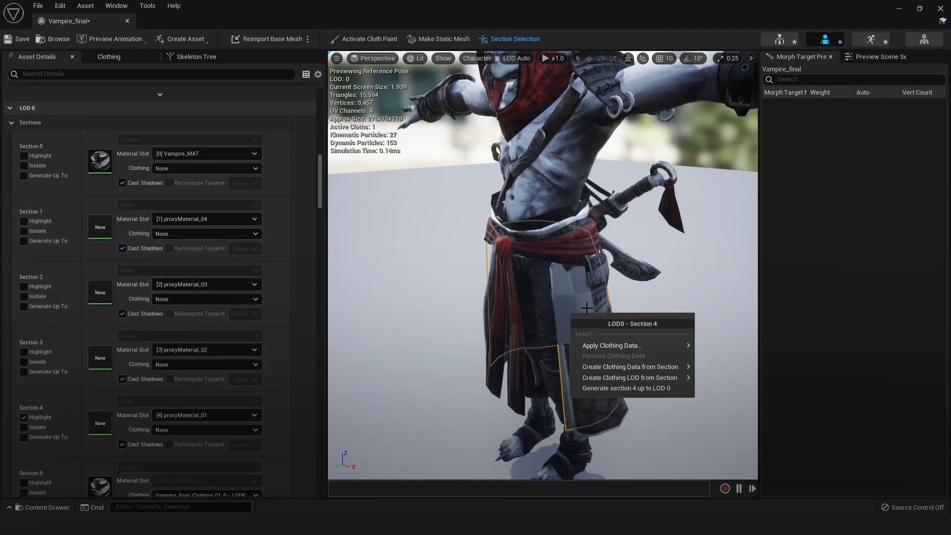
alt+drag(585, 307, 524, 301)
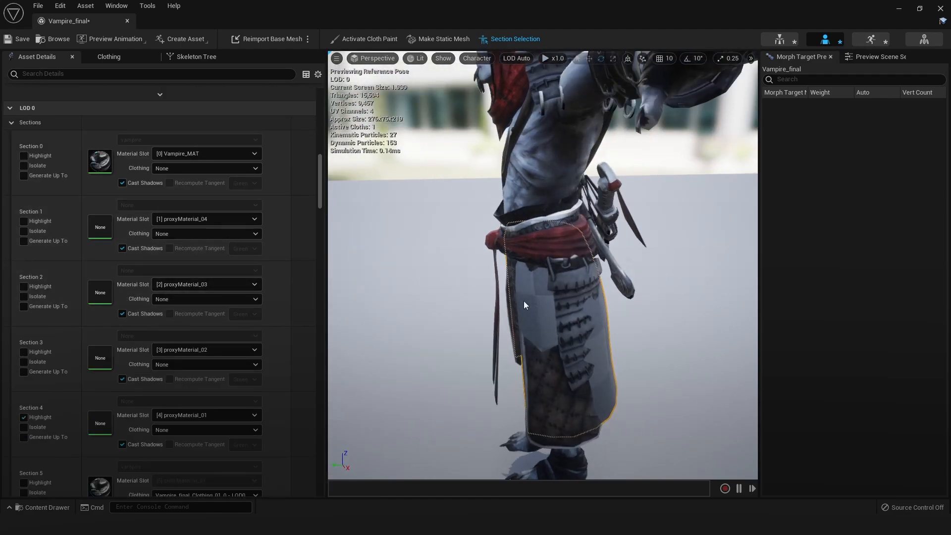
right_click(74, 408)
click(97, 438)
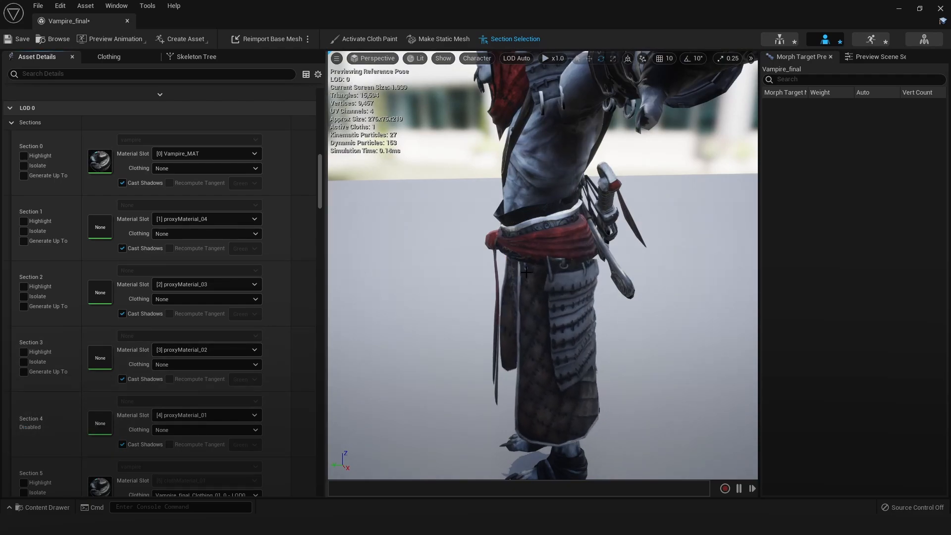
Examine the character's rear, highlight the red cloth strips on the sword handles, and look through the material slots
alt+drag(542, 313, 474, 304)
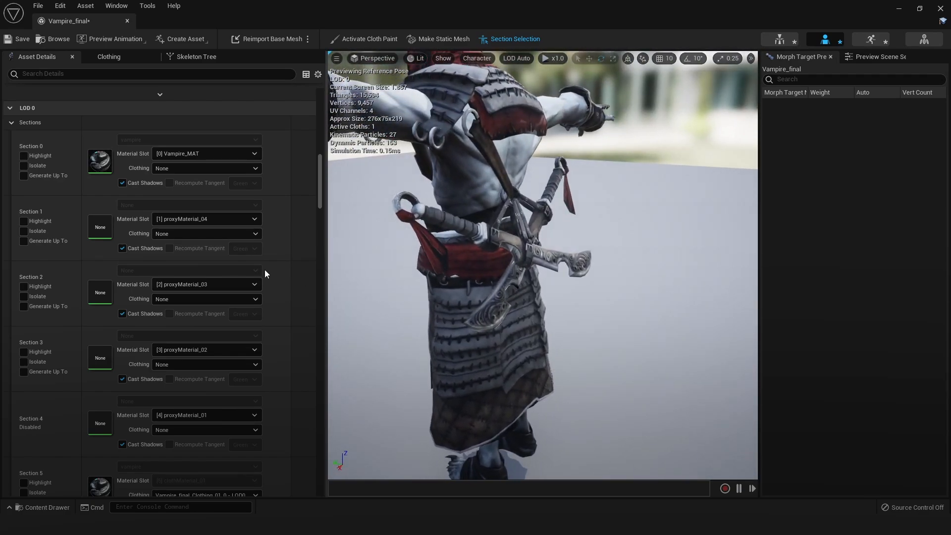
scroll(203, 228, up, 10)
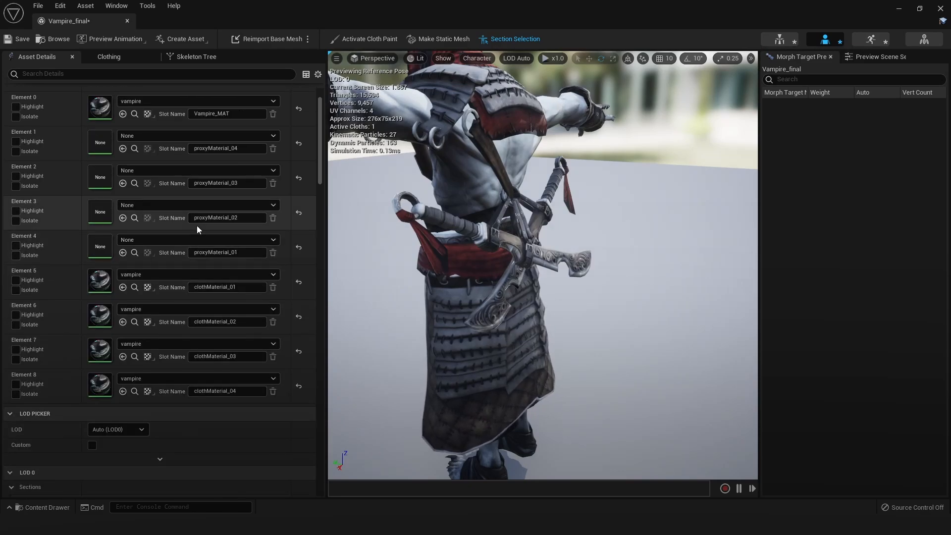
scroll(197, 225, up, 2)
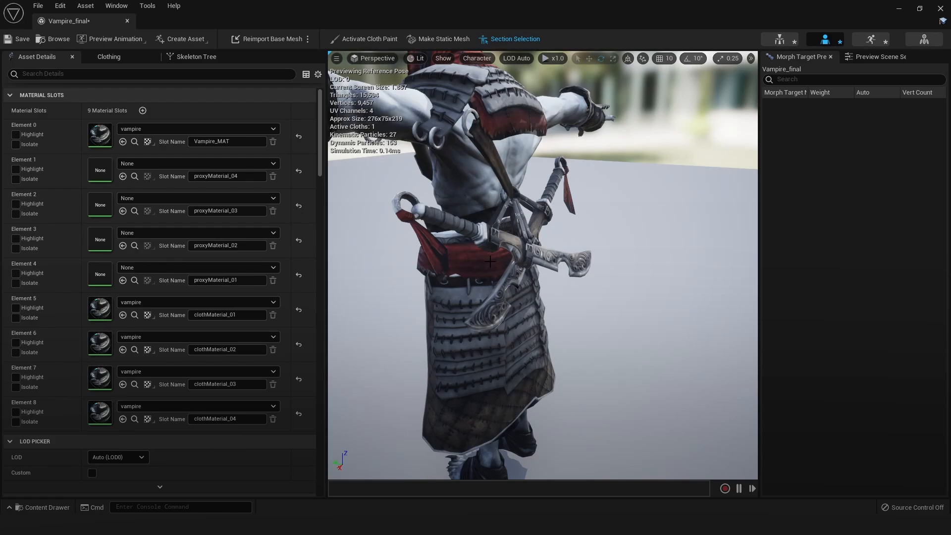
alt+drag(490, 261, 347, 213)
alt+right_drag(420, 231, 456, 230)
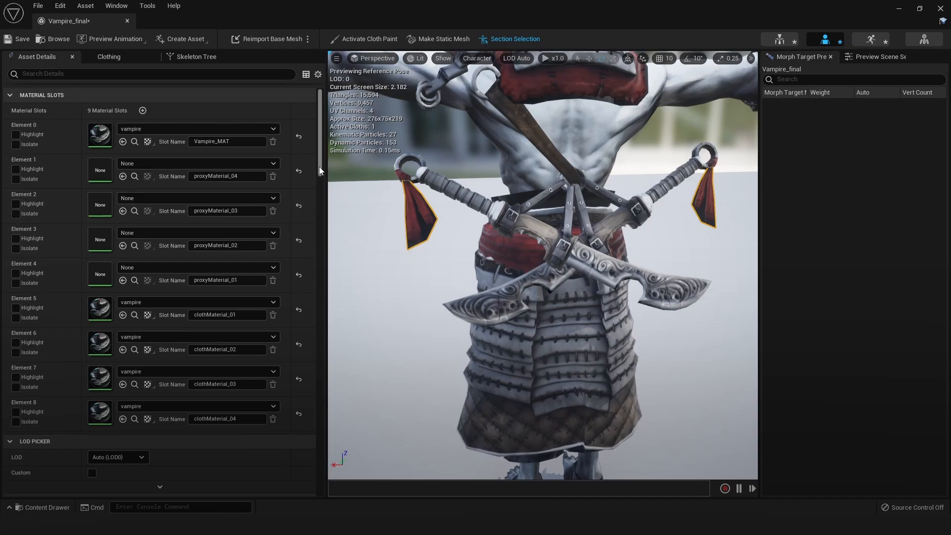
mouse_move(319, 166)
mouse_down()
mouse_move(319, 140)
mouse_move(321, 183)
mouse_up()
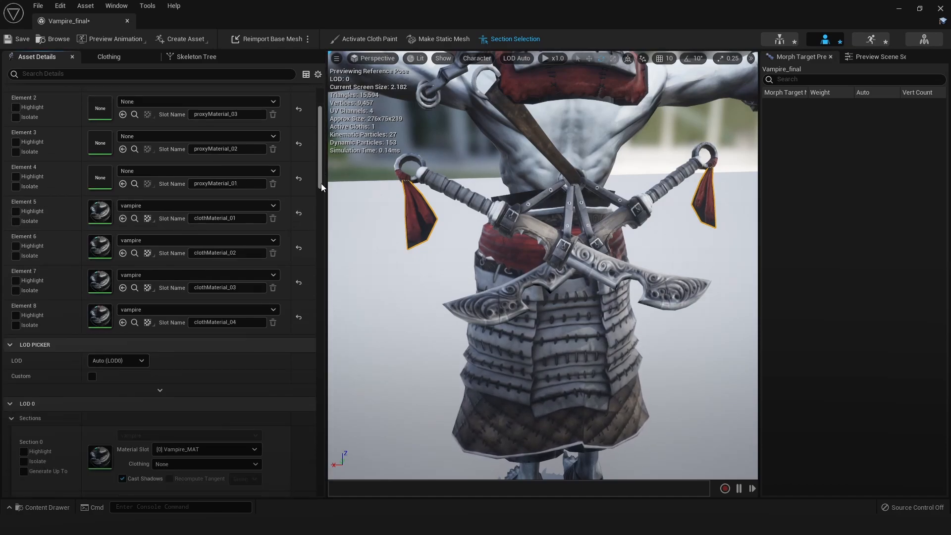
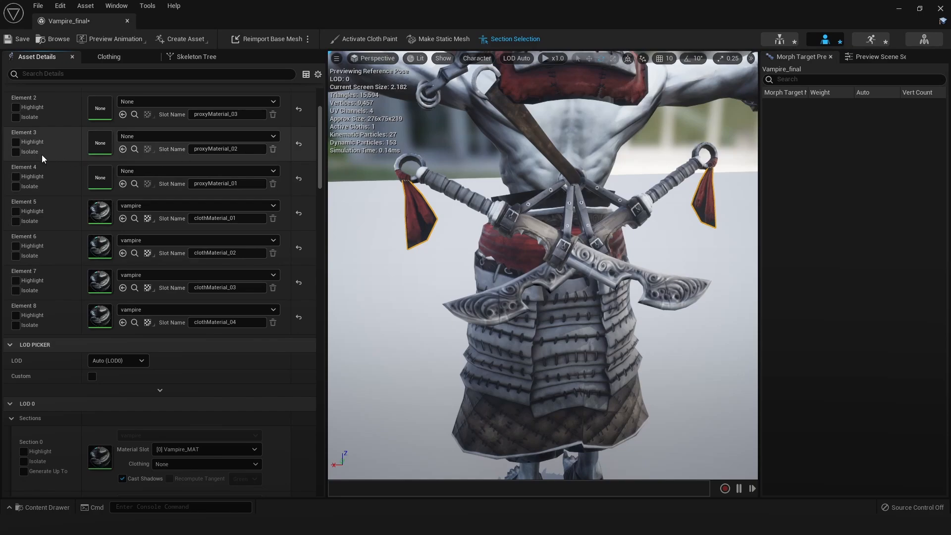
Isolate and highlight material Element 3 (proxyMaterial_02) to examine the proxy mesh of the sword-handle strips
click(16, 151)
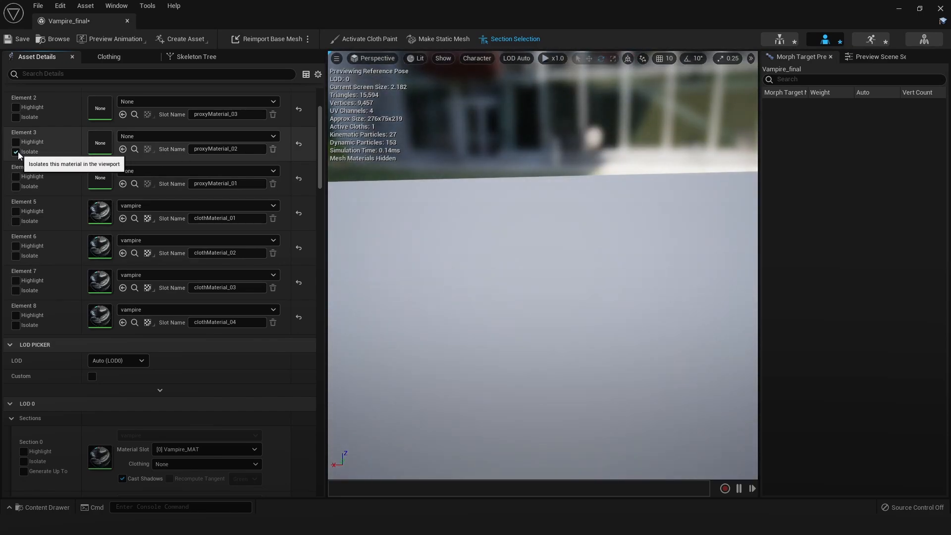
click(16, 142)
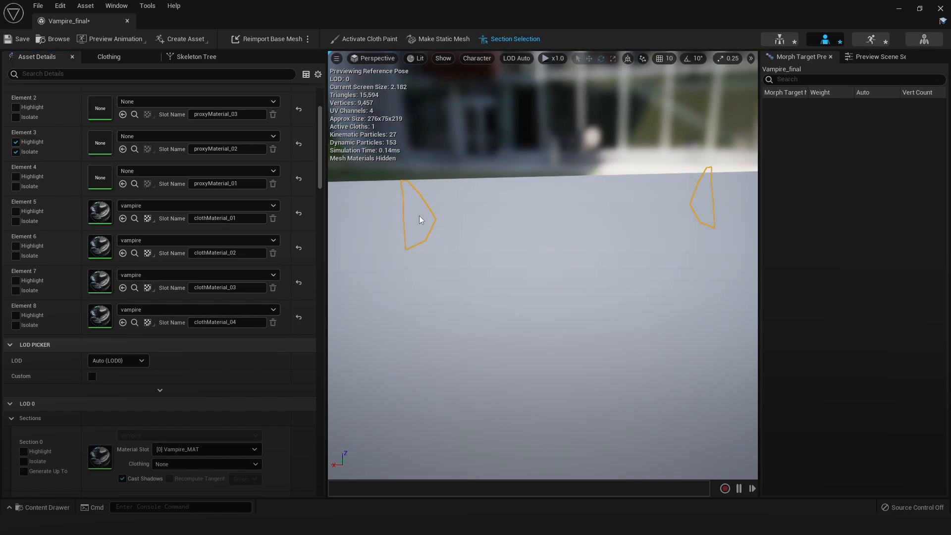
right_drag(419, 216, 422, 217)
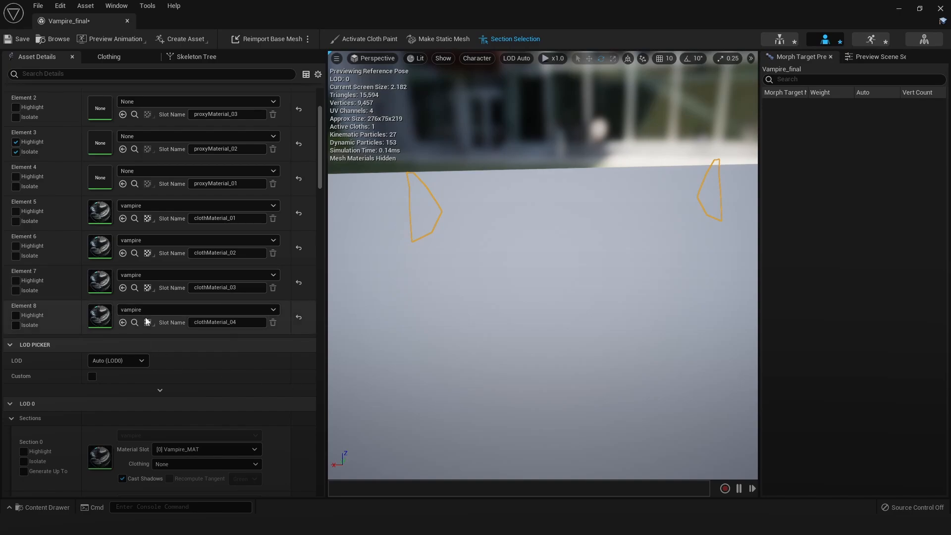
Highlight and isolate Section 3 (proxyMaterial_02) of LOD 0 and bring one sword-strip proxy into clear view
scroll(239, 340, down, 4)
scroll(254, 314, down, 1)
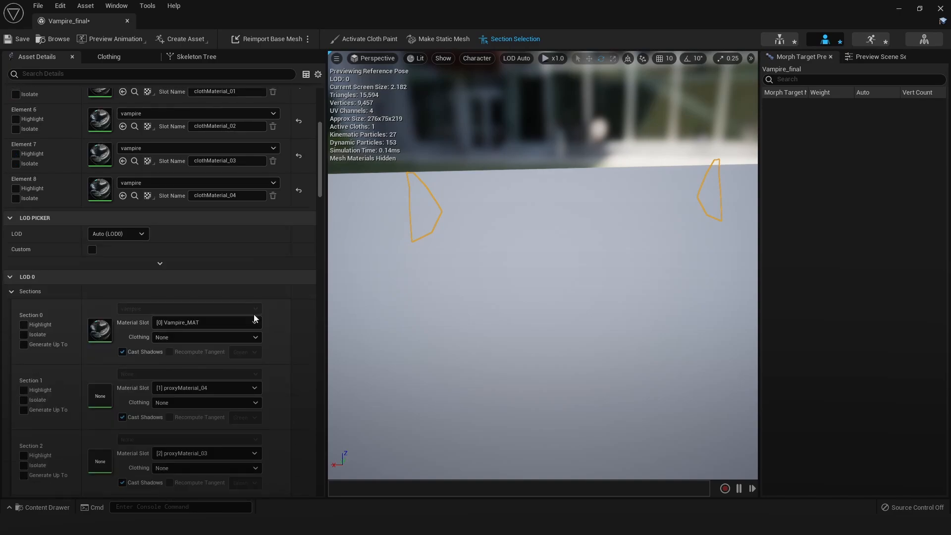
scroll(260, 348, down, 2)
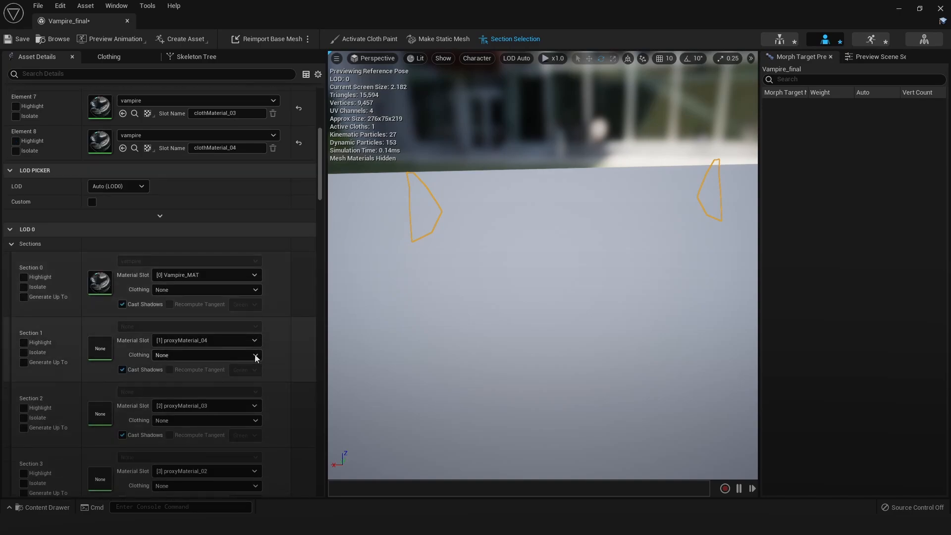
drag(318, 183, 321, 221)
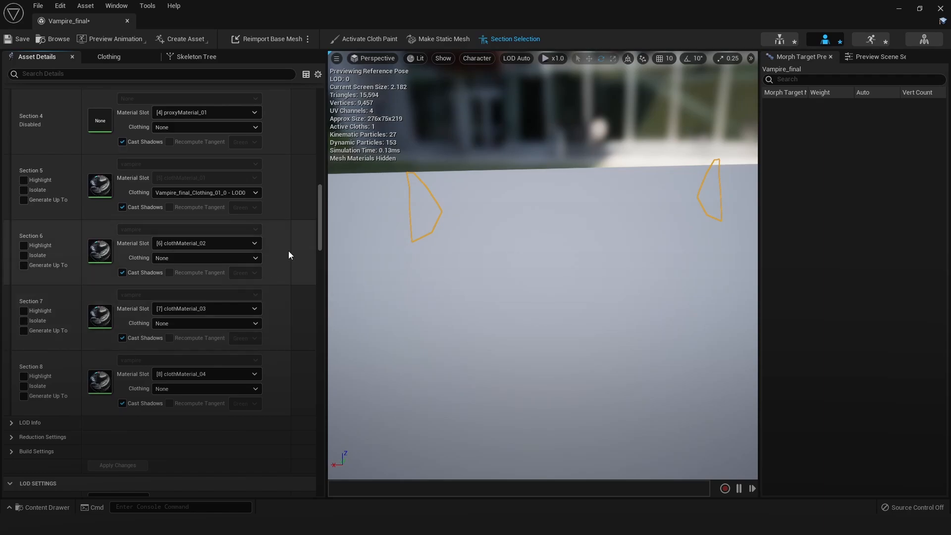
scroll(320, 213, up, 3)
scroll(319, 215, up, 2)
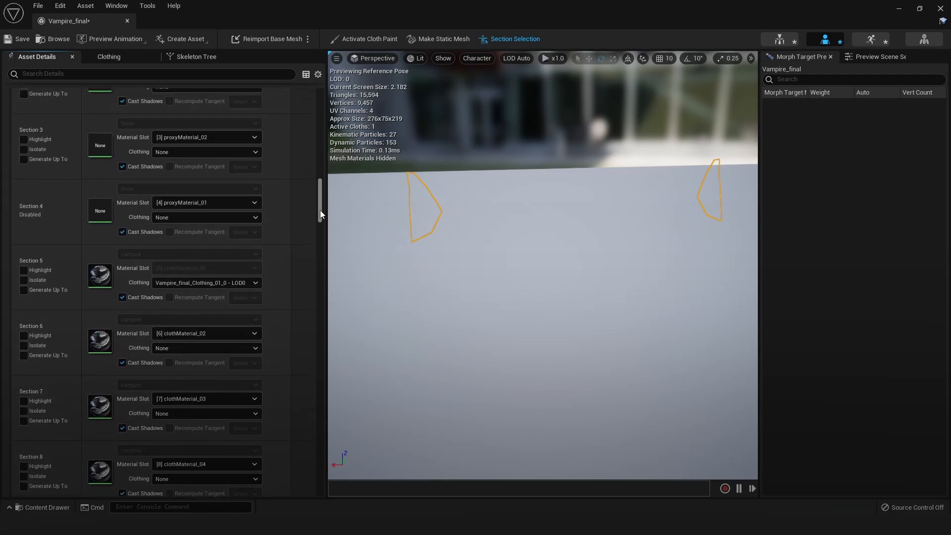
scroll(320, 210, up, 3)
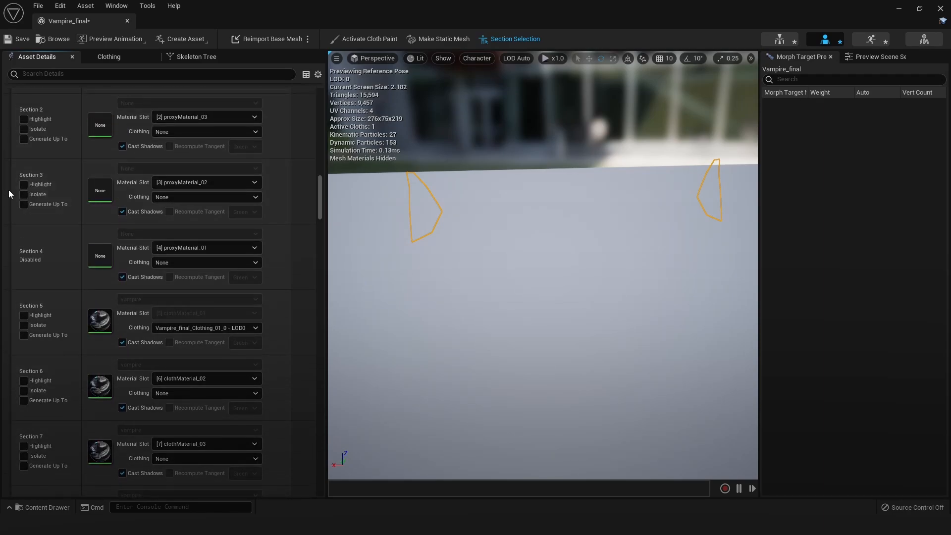
click(23, 183)
click(24, 185)
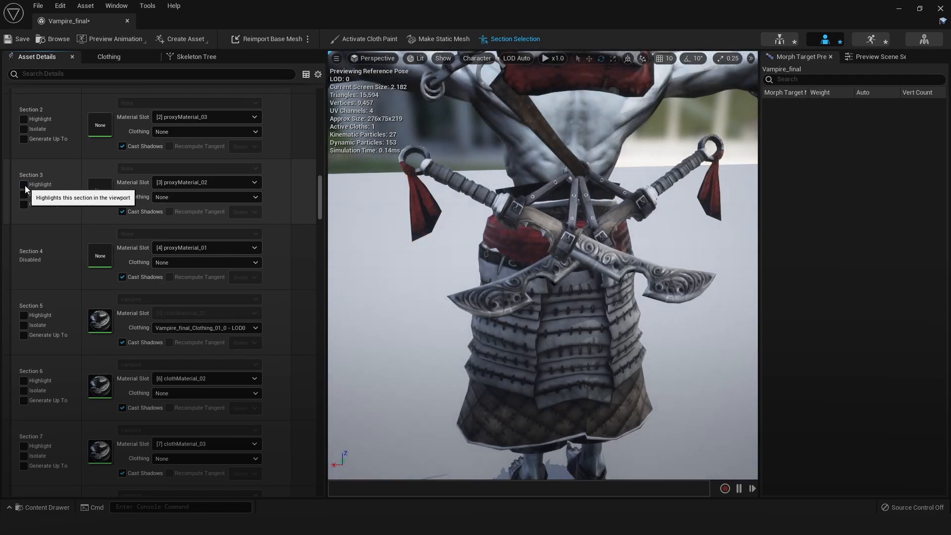
click(24, 194)
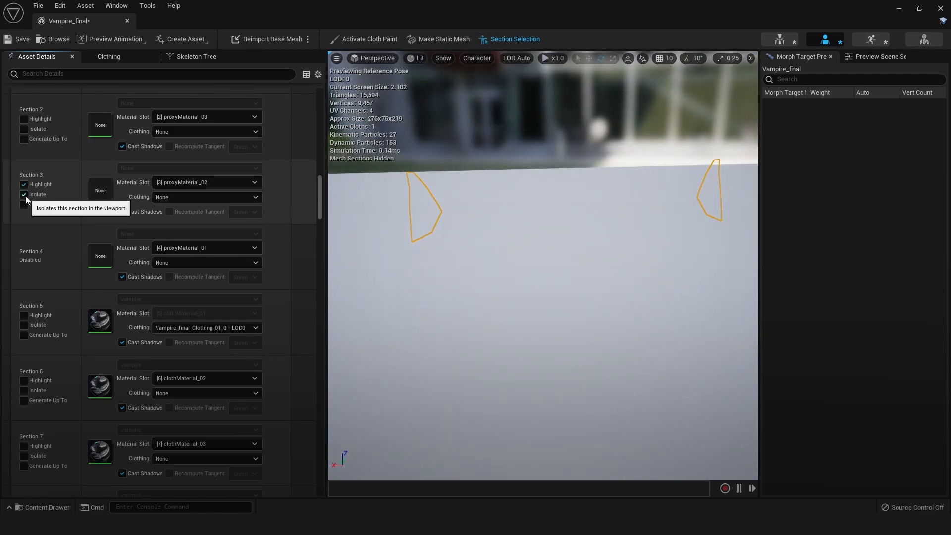
alt+drag(456, 263, 668, 235)
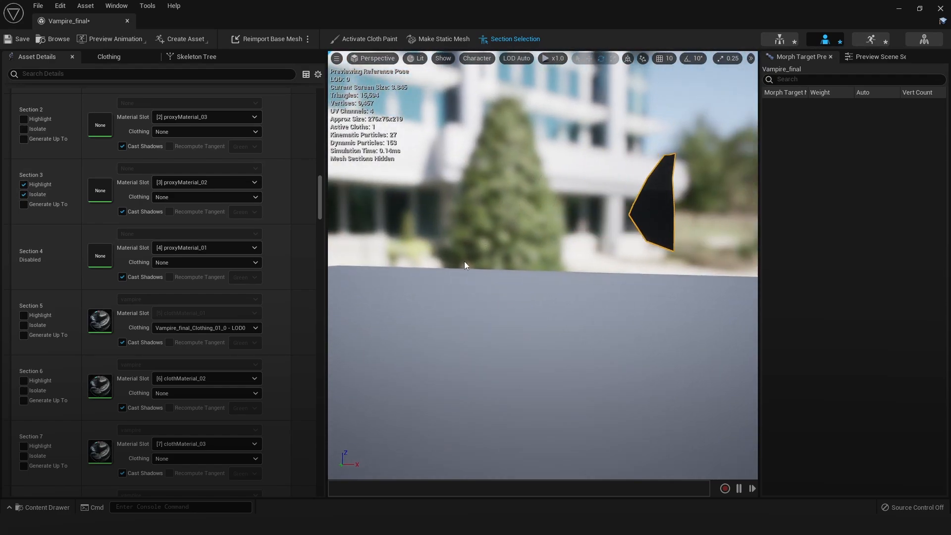
middle_drag(463, 263, 540, 243)
Create clothing data from LOD 0's Section 3, using the vampire's physics asset for collision
right_click(529, 234)
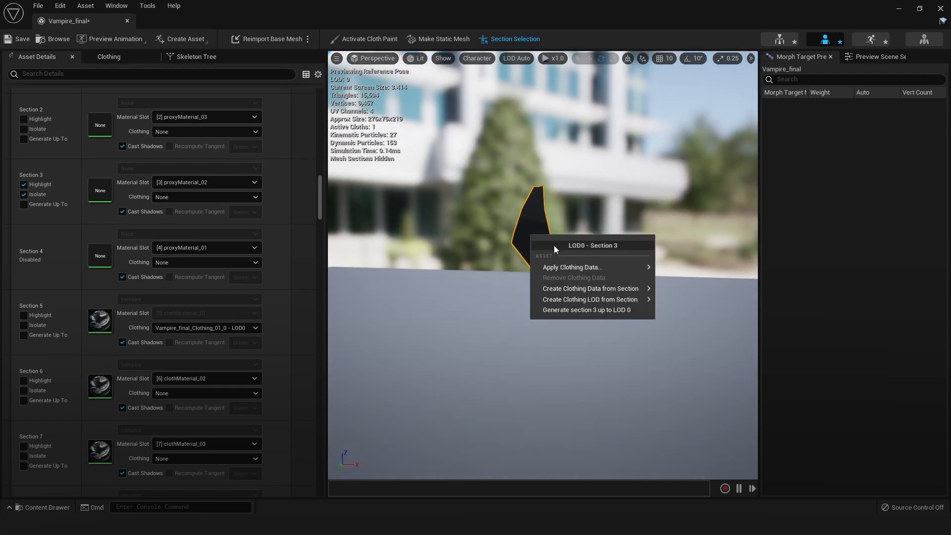
mouse_move(563, 266)
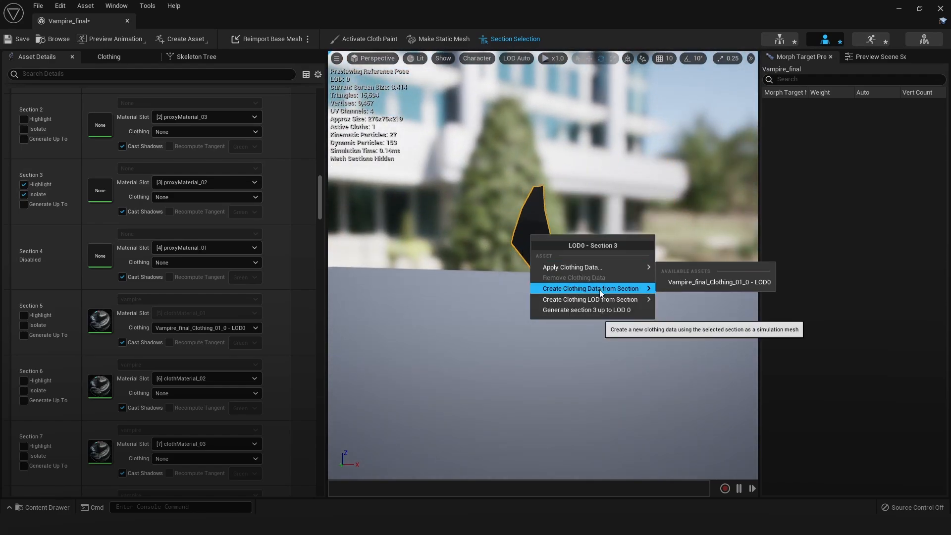
mouse_move(595, 289)
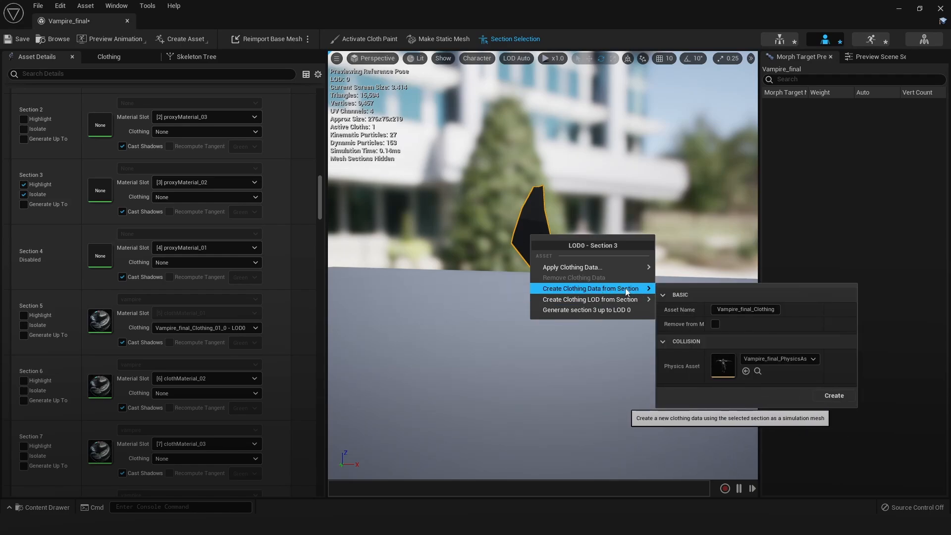
click(834, 396)
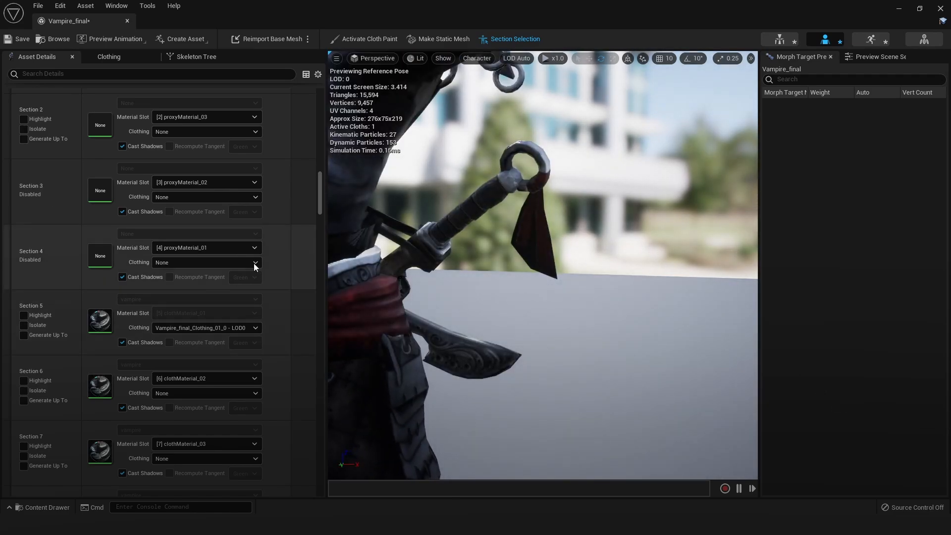
Isolate material Element 3 (proxyMaterial_02) and activate cloth painting
drag(316, 198, 313, 119)
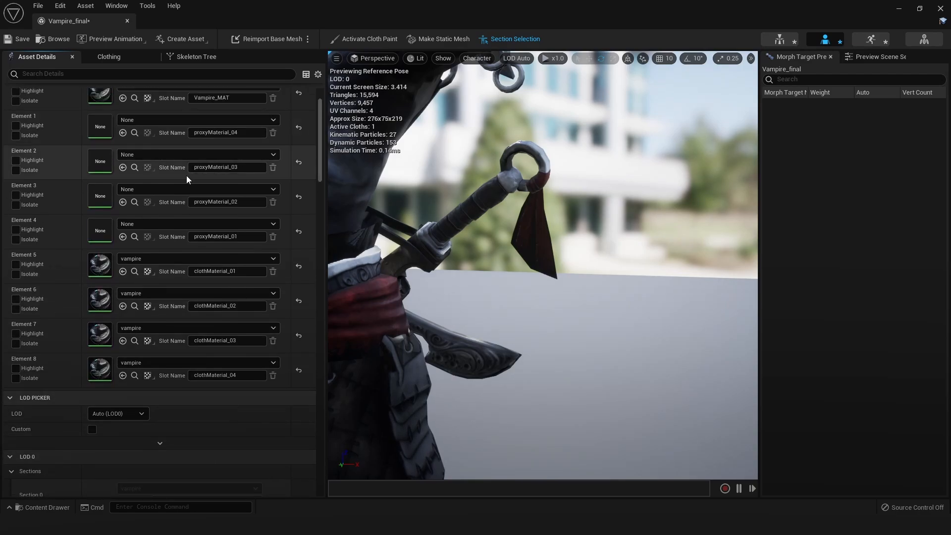
click(16, 205)
click(366, 39)
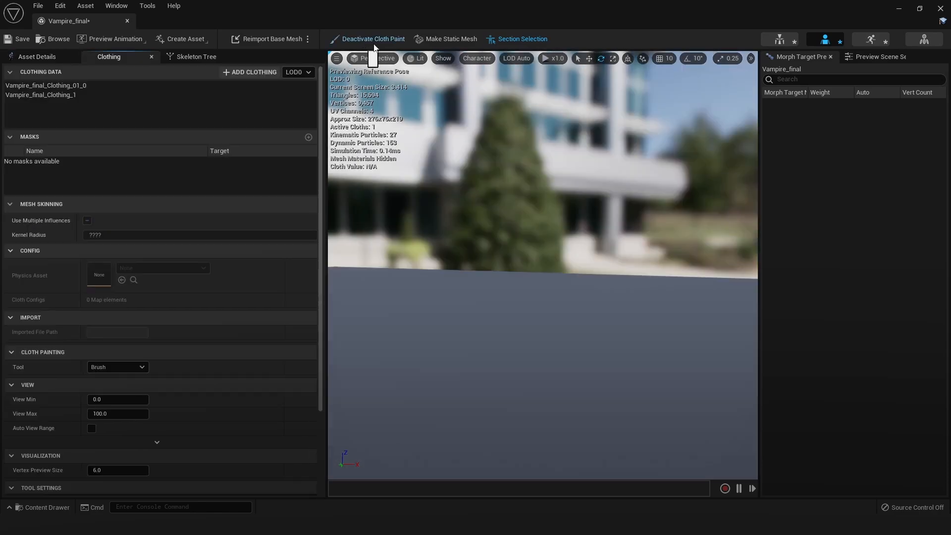
Inspect the Max Distance masks of Vampire_final_Clothing_01_0 and Vampire_final_Clothing_1 on their proxy meshes
right_drag(584, 221, 393, 266)
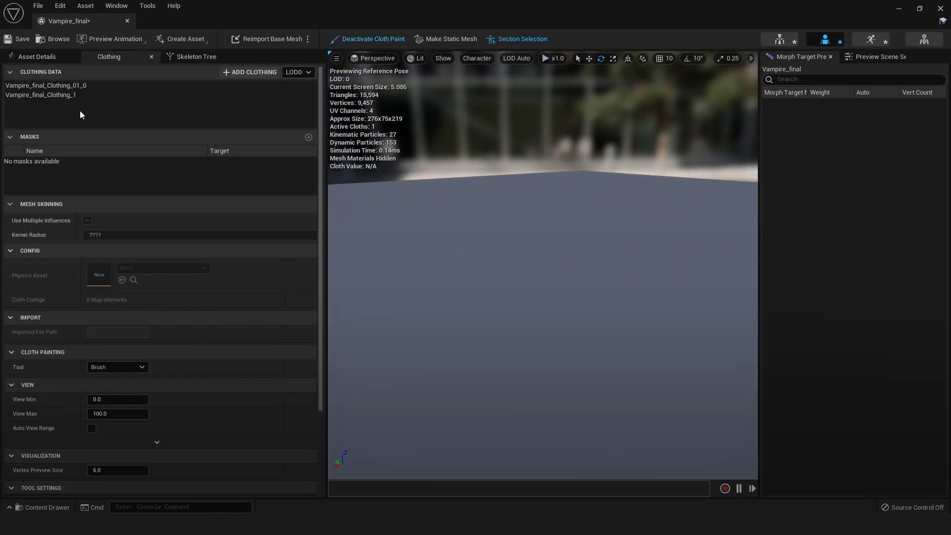
click(78, 85)
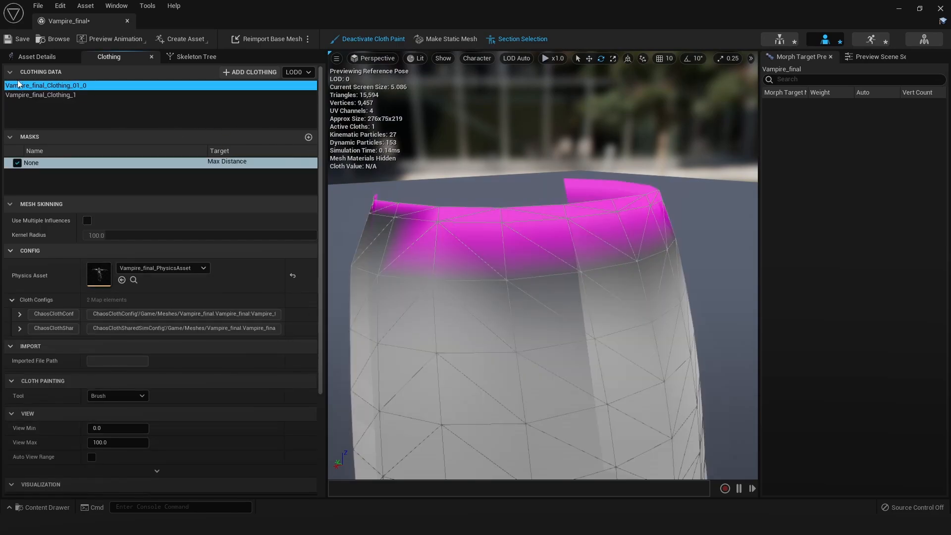
click(75, 95)
right_drag(569, 206, 714, 161)
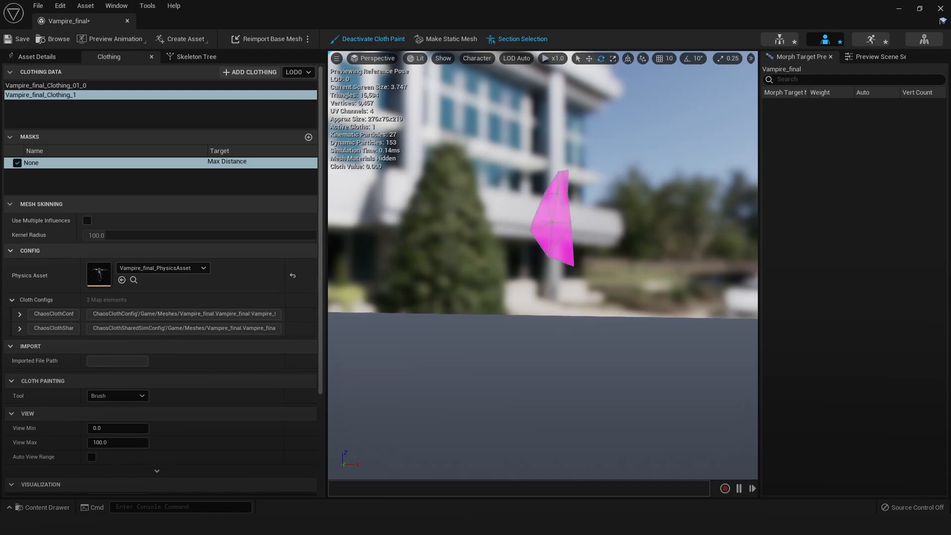
scroll(557, 198, up, 3)
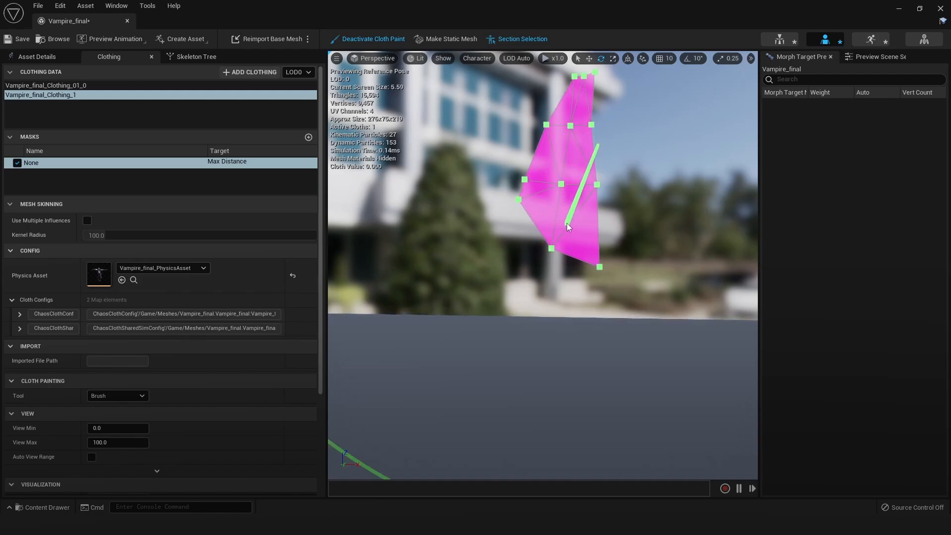
scroll(594, 223, down, 4)
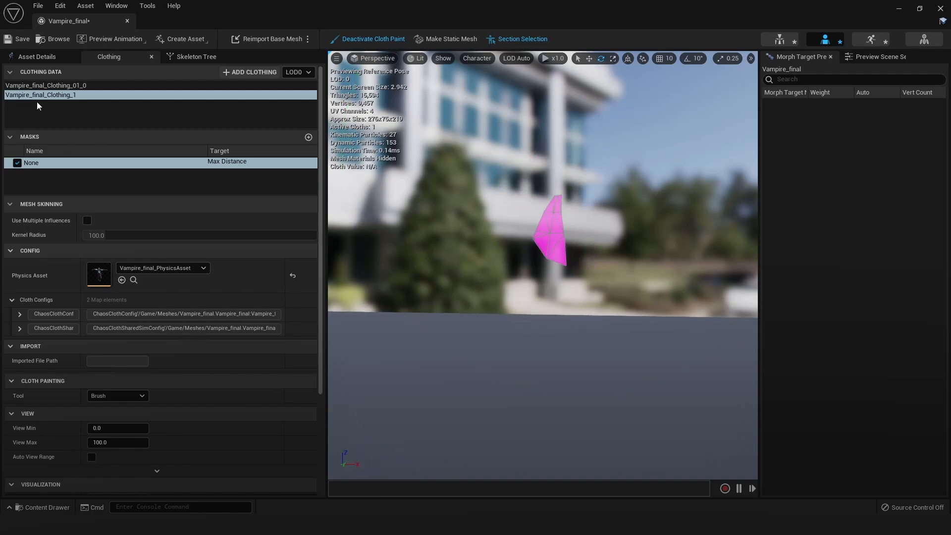
Delete the clothing data Vampire_final_Clothing_1
click(54, 95)
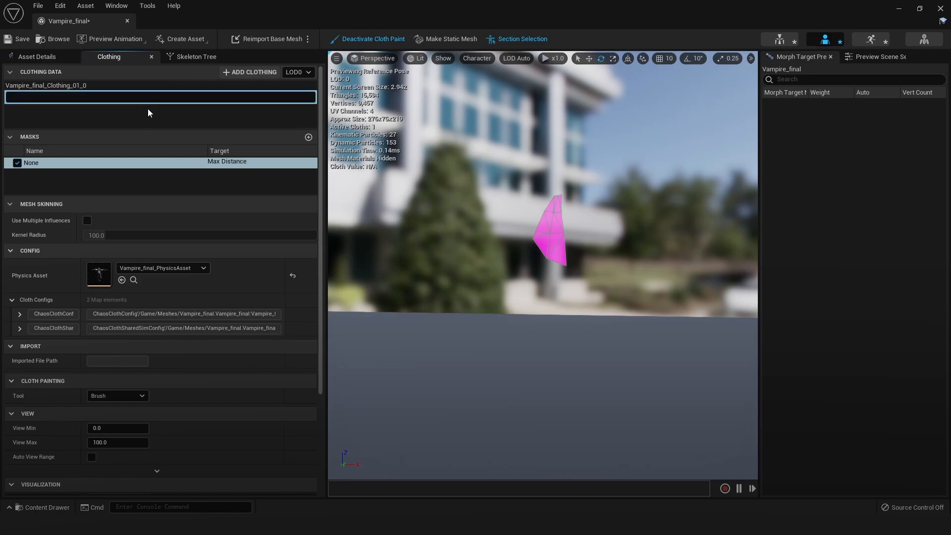
key(Return)
key(Delete)
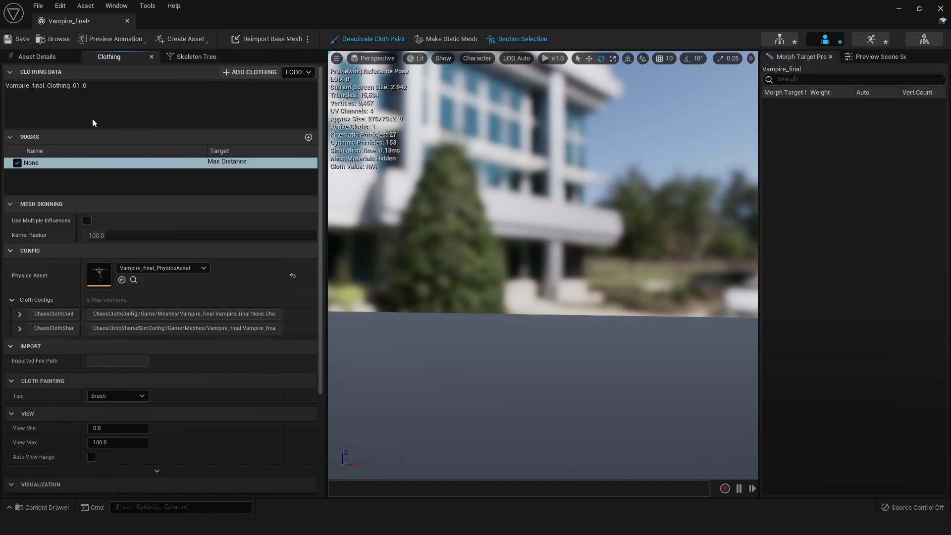
Deactivate cloth painting and stop isolating material Element 3 so the whole character is shown
click(37, 56)
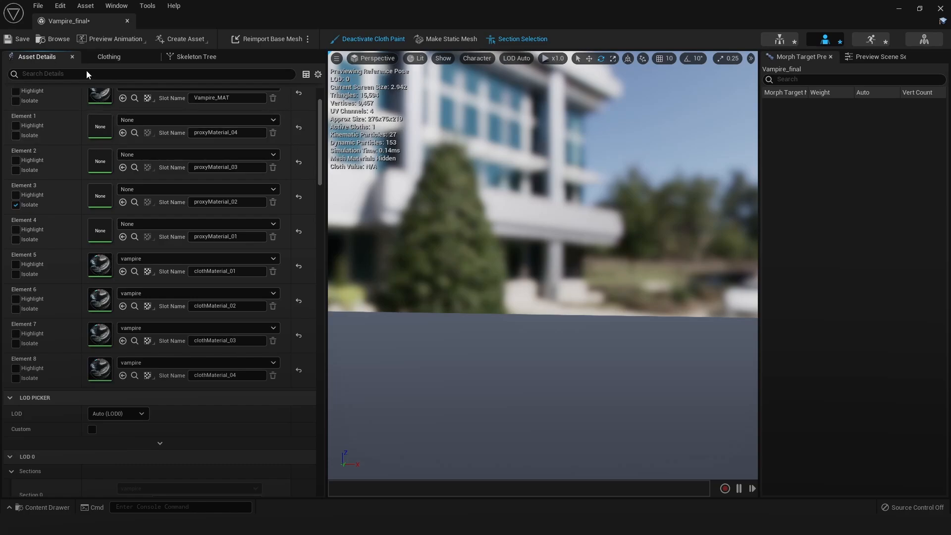
scroll(552, 257, down, 5)
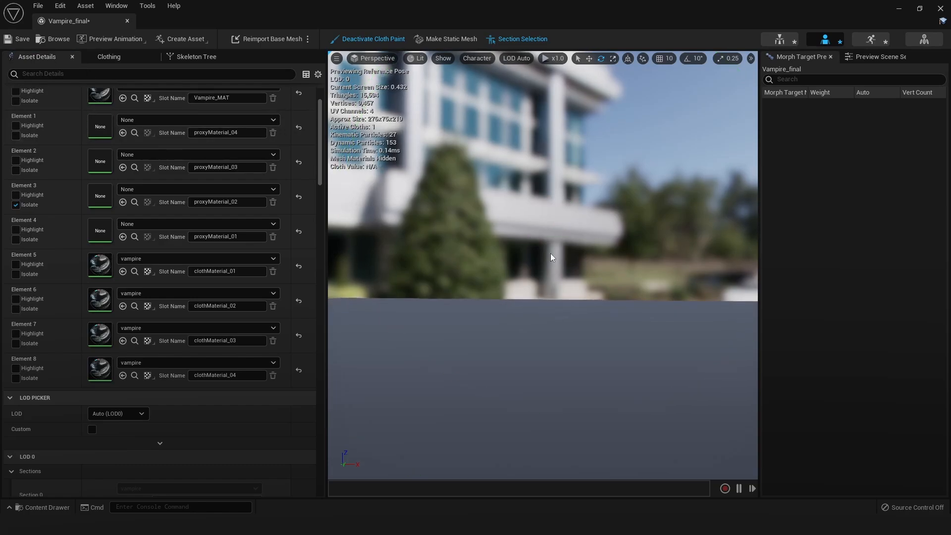
click(347, 41)
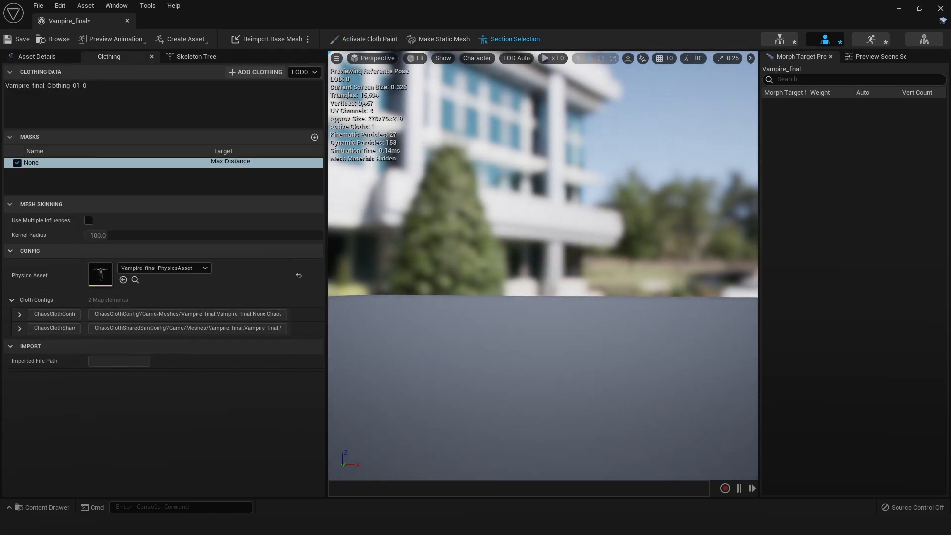
click(23, 54)
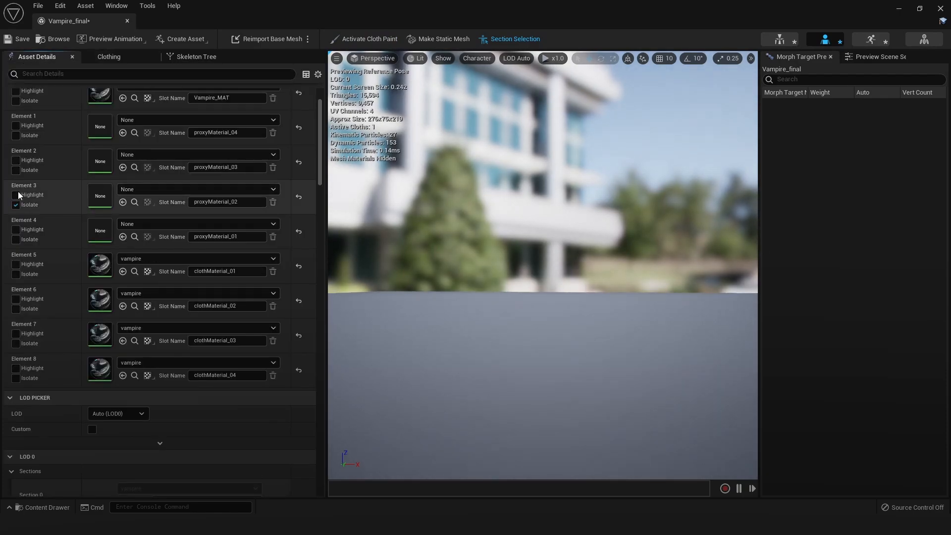
click(16, 205)
scroll(574, 231, up, 10)
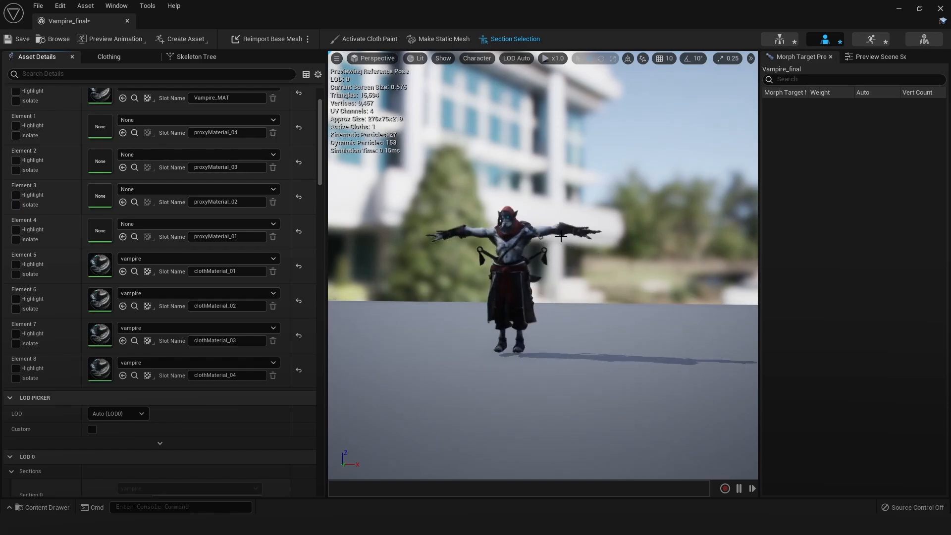
scroll(574, 231, down, 5)
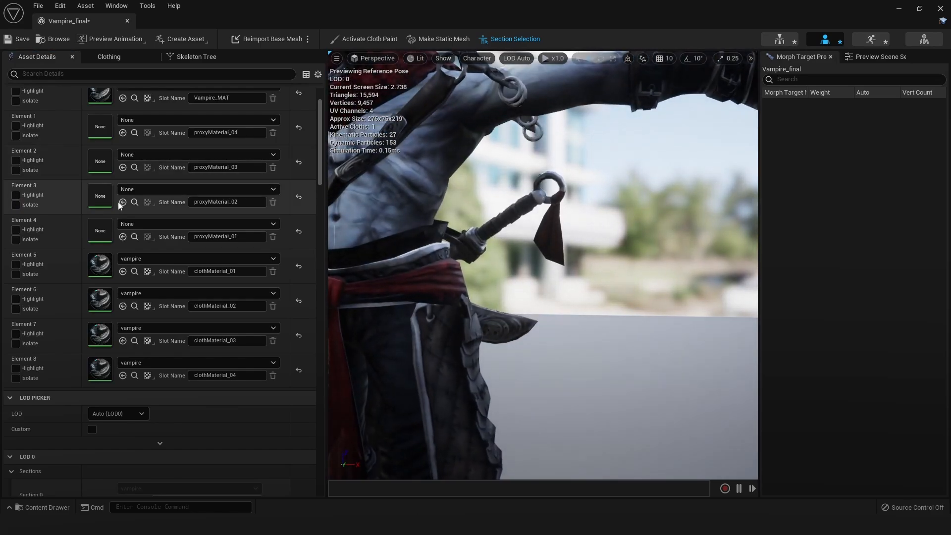
Isolate and highlight material Element 3 (proxyMaterial_02) again and look around for its proxy mesh
click(15, 204)
click(16, 196)
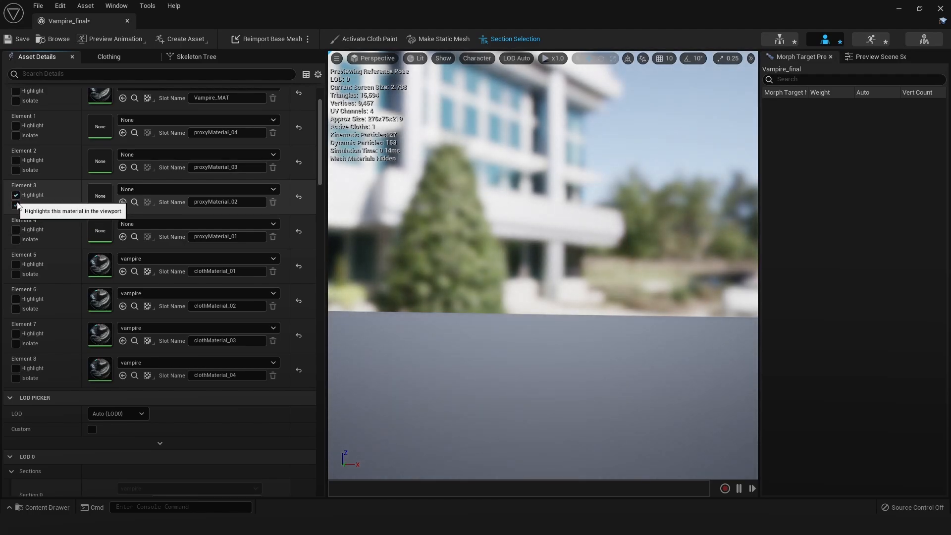
alt+drag(610, 254, 445, 275)
alt+right_drag(609, 254, 560, 254)
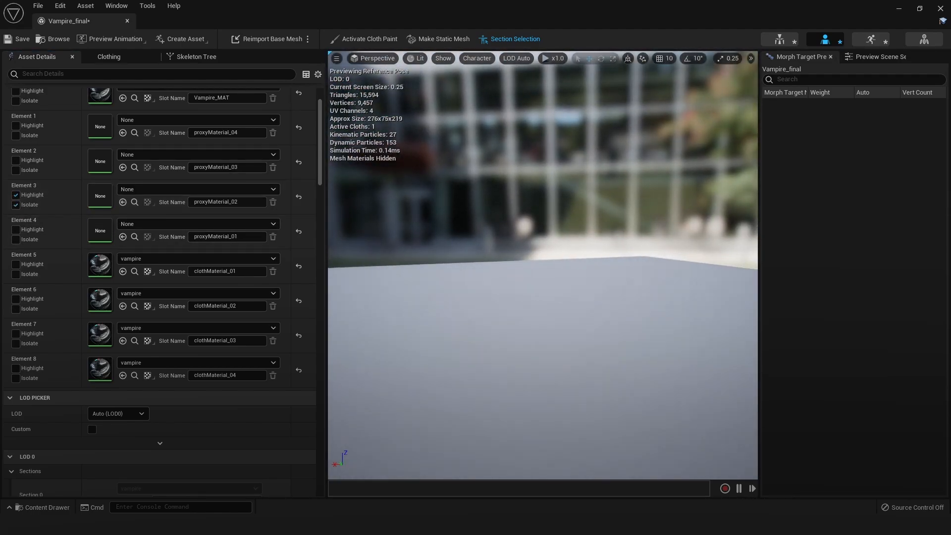
alt+drag(609, 255, 715, 265)
Enable the disabled LOD 0 Section 3 that uses proxyMaterial_02
scroll(142, 379, down, 2)
scroll(73, 387, down, 1)
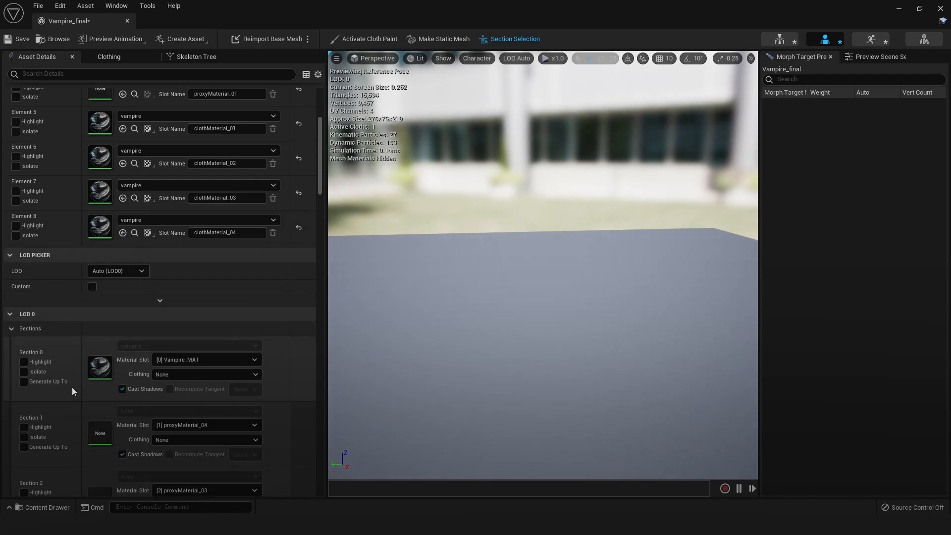
scroll(73, 387, down, 5)
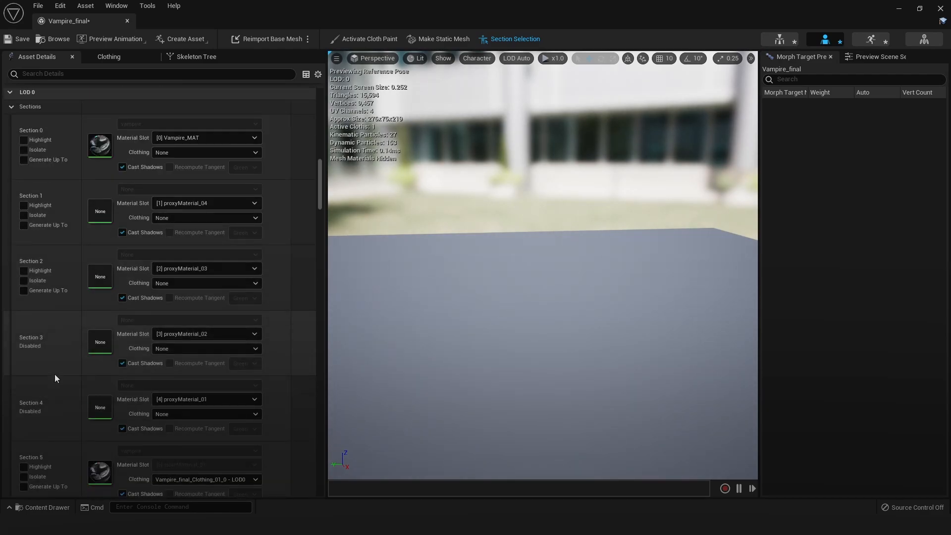
right_click(63, 349)
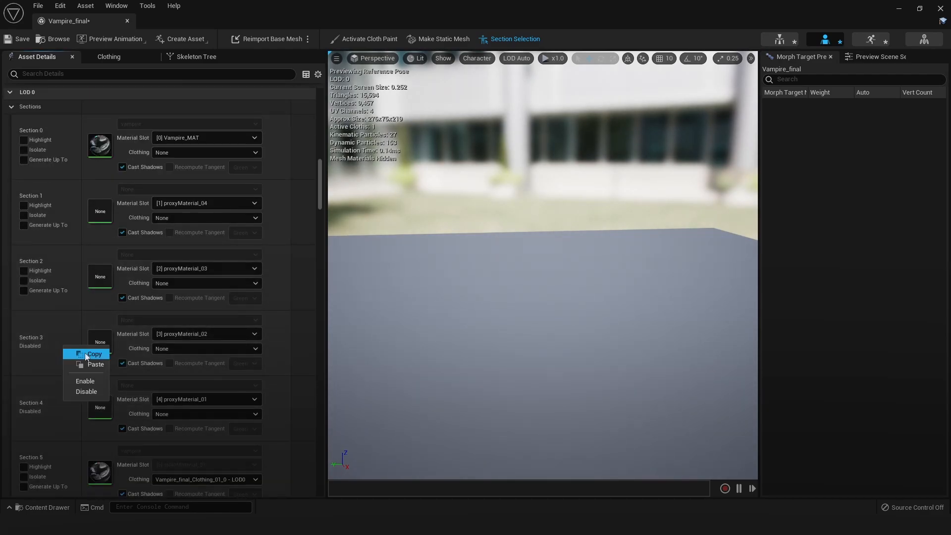
click(85, 382)
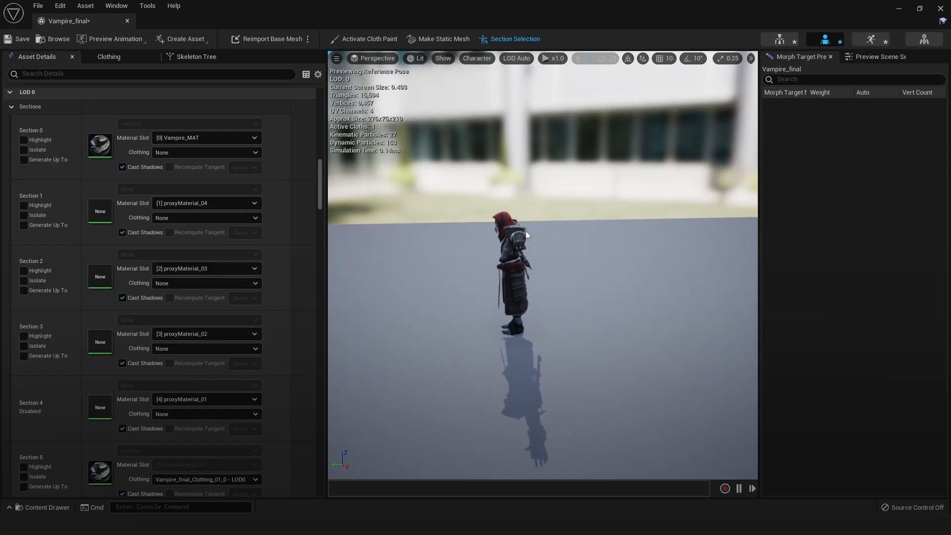
Isolate material Element 3 (proxyMaterial_02) and select its sword-handle strip proxy mesh in the view
alt+drag(525, 231, 527, 231)
scroll(527, 231, up, 2)
scroll(80, 219, up, 8)
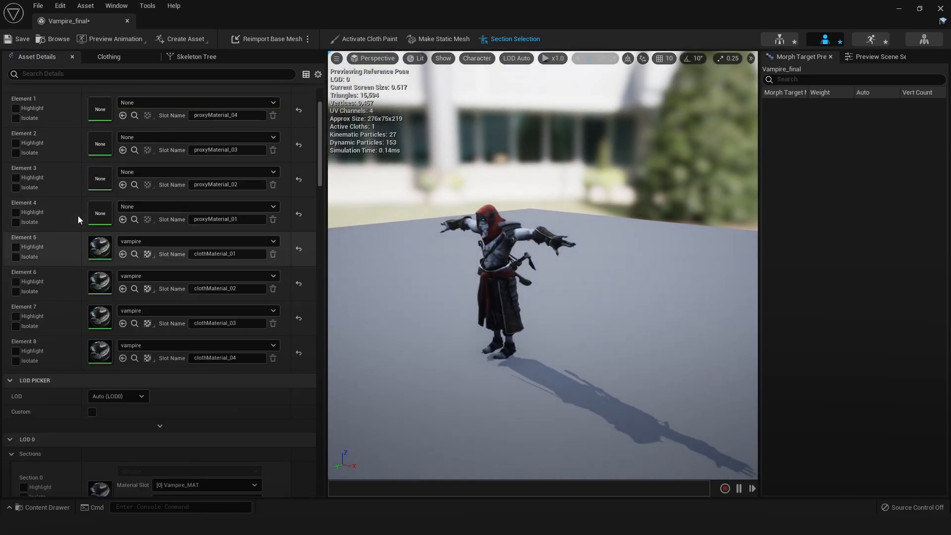
scroll(75, 217, up, 3)
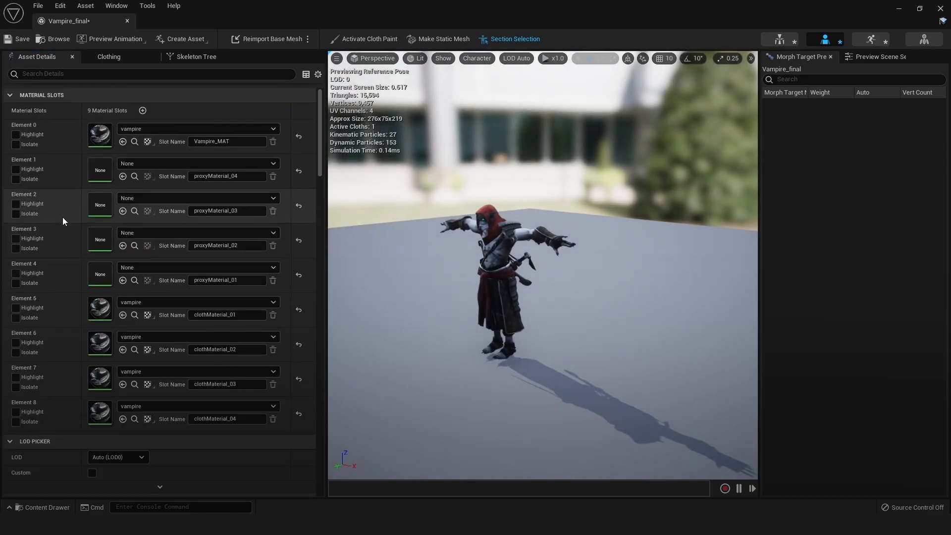
click(16, 250)
scroll(465, 243, up, 9)
scroll(465, 242, down, 2)
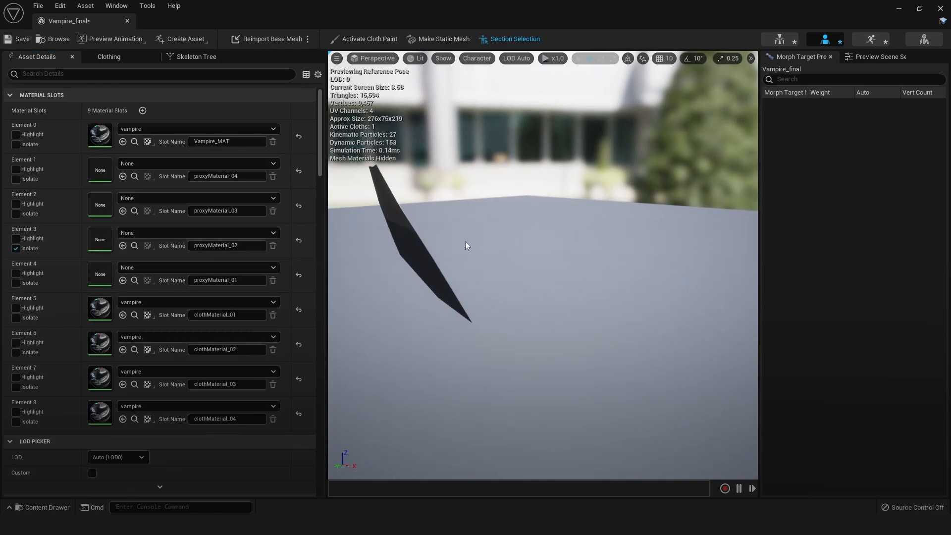
alt+drag(465, 244, 492, 230)
alt+middle_drag(505, 226, 573, 283)
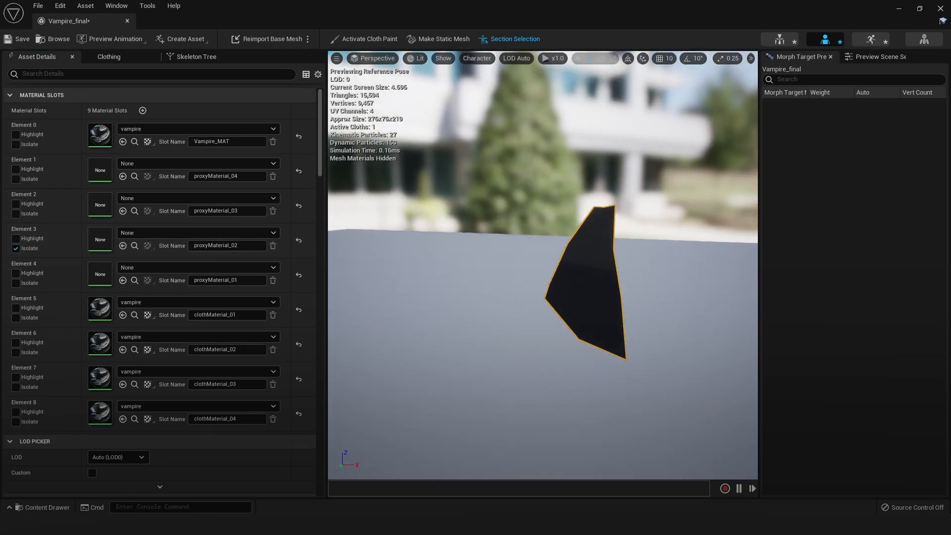
click(424, 59)
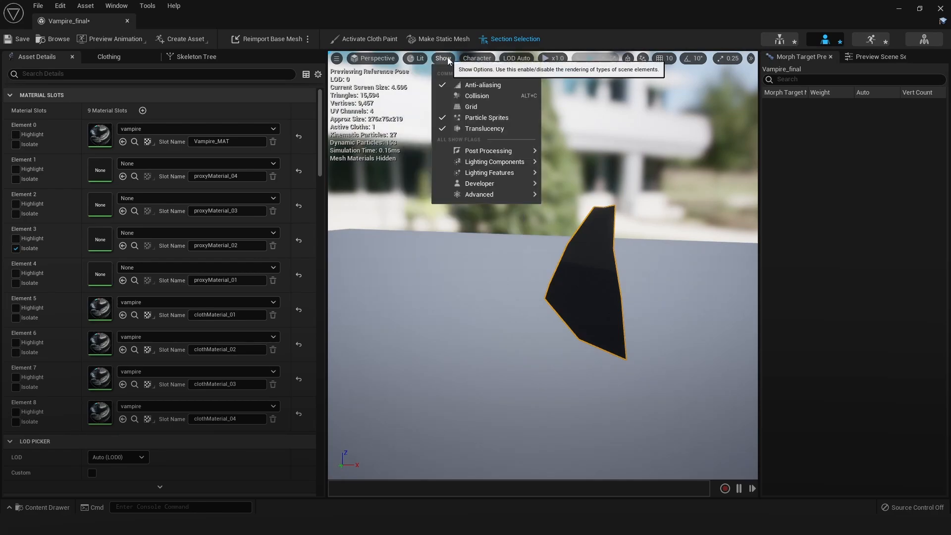
mouse_move(441, 60)
mouse_move(476, 58)
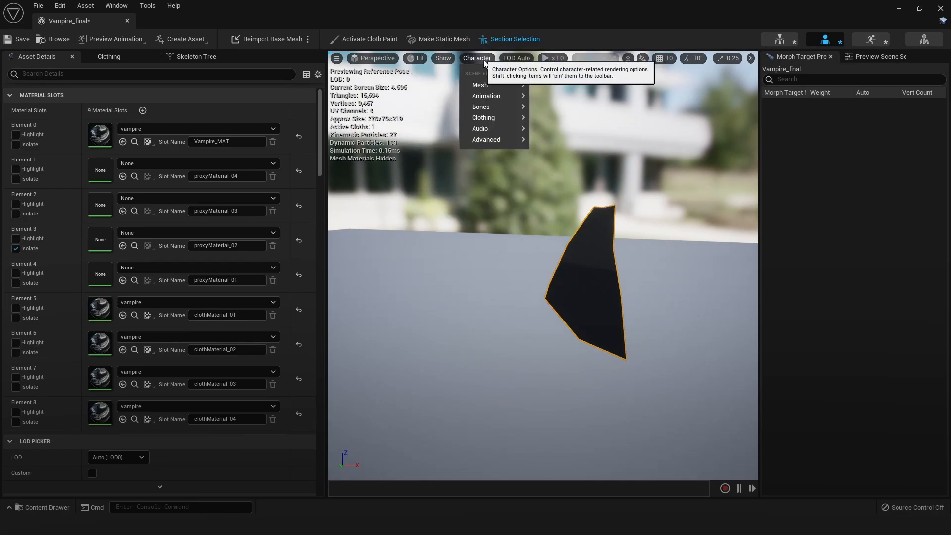
mouse_move(497, 87)
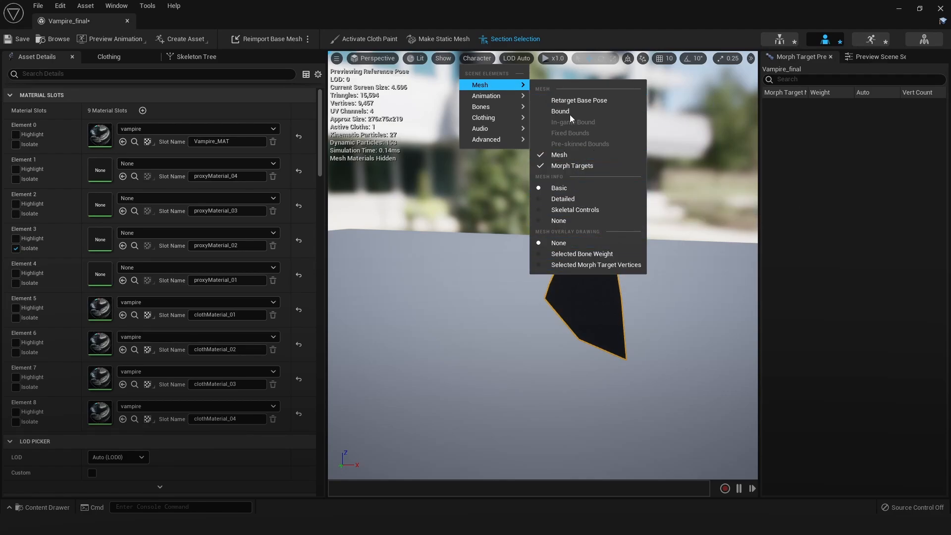
mouse_move(506, 135)
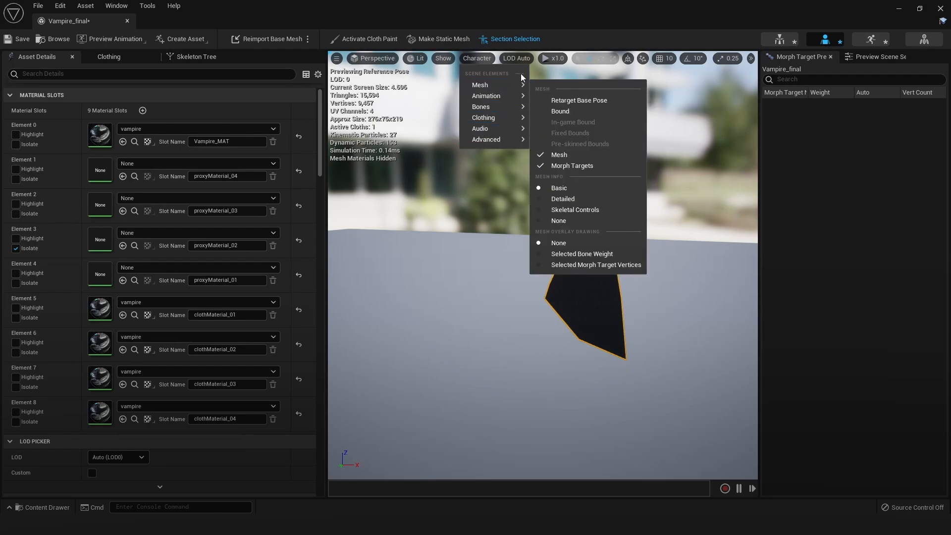
Create clothing data from Section 3 named Vampire_final_Clothing_02, with removal from the mesh enabled and the vampire's physics asset as collision
alt+right_drag(475, 272, 461, 271)
right_click(574, 268)
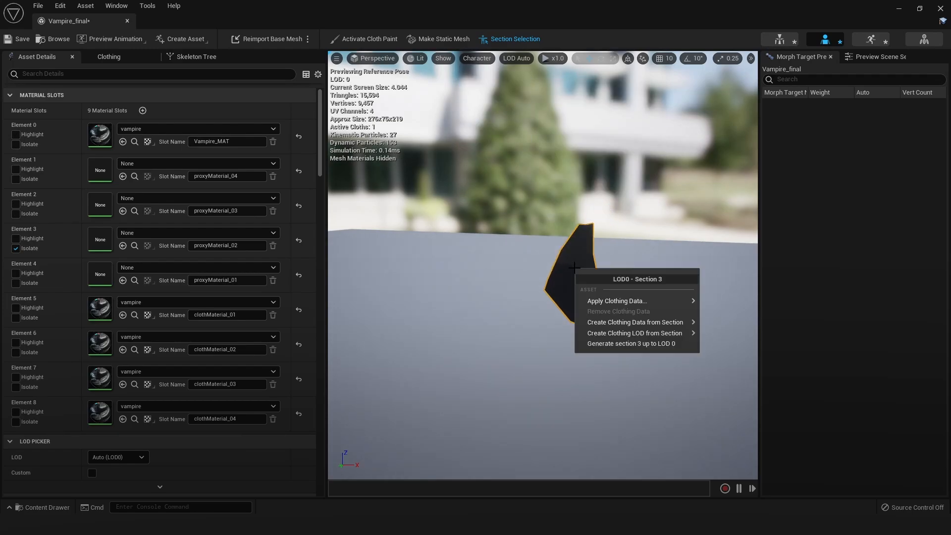
mouse_move(628, 302)
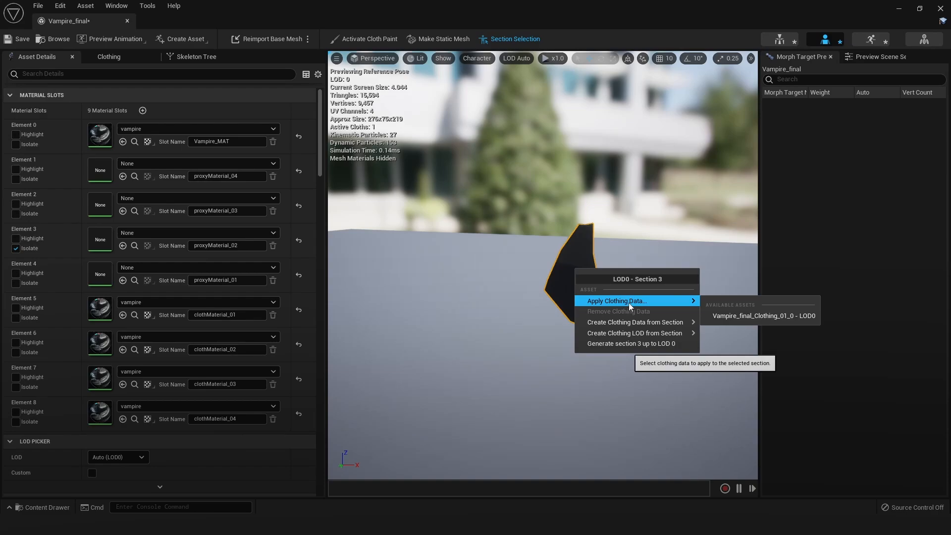
mouse_move(668, 321)
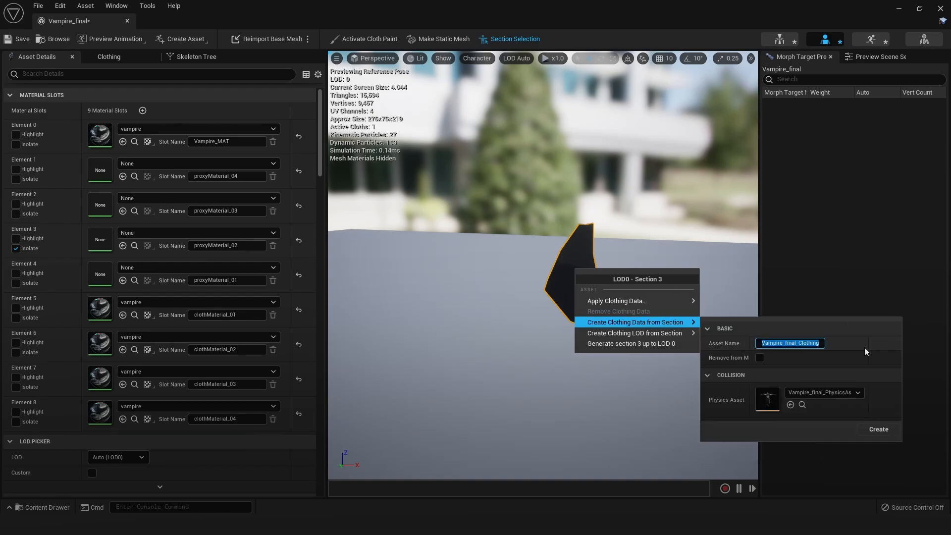
key(End)
text(_02)
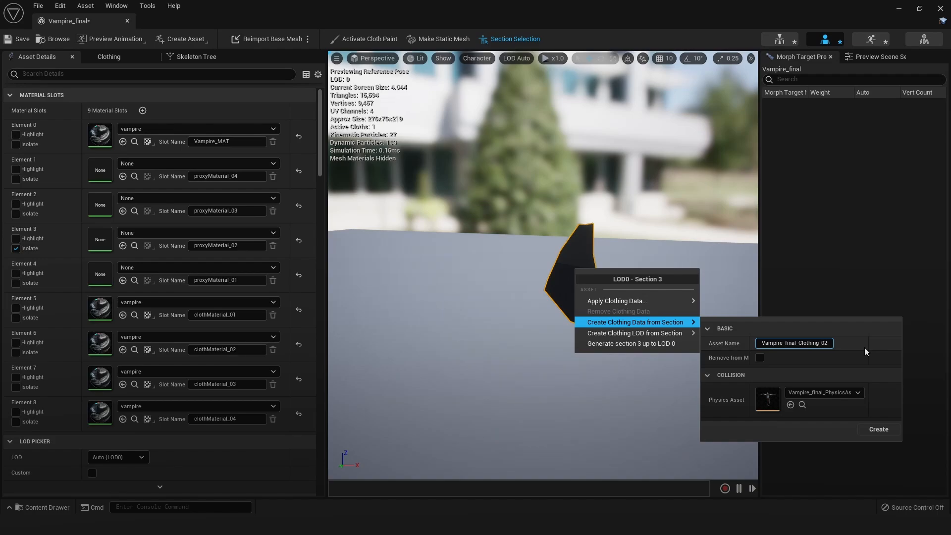
click(760, 357)
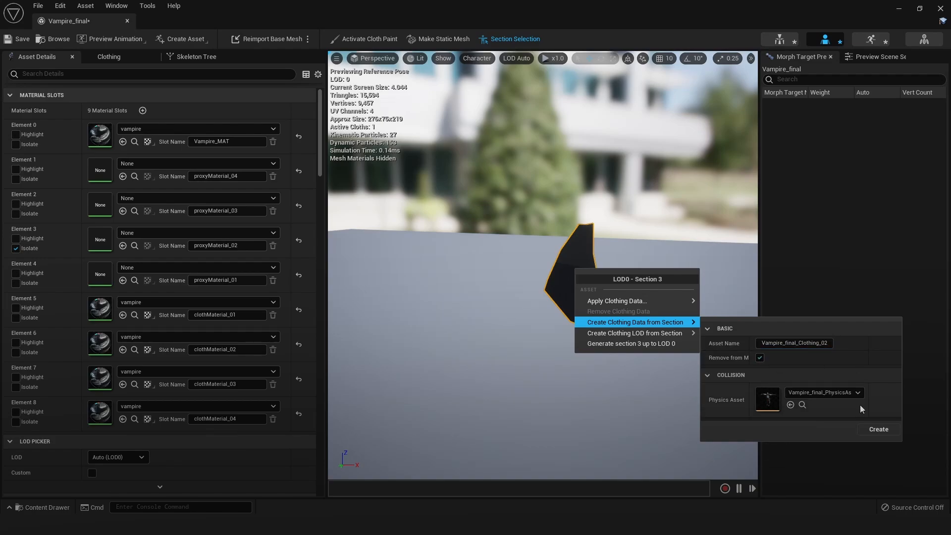
click(878, 428)
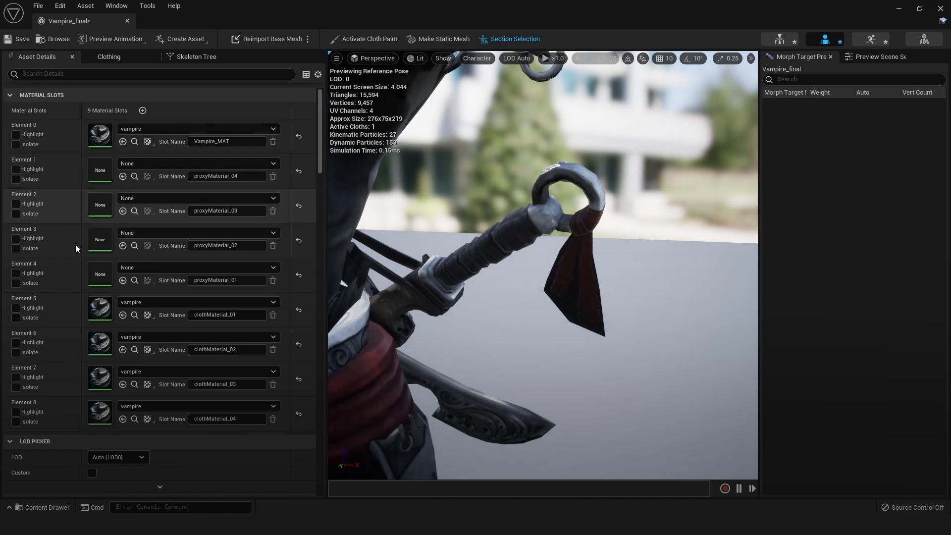
Activate cloth painting for Vampire_final_Clothing_02_2 with material Element 3 isolated
click(16, 248)
click(369, 40)
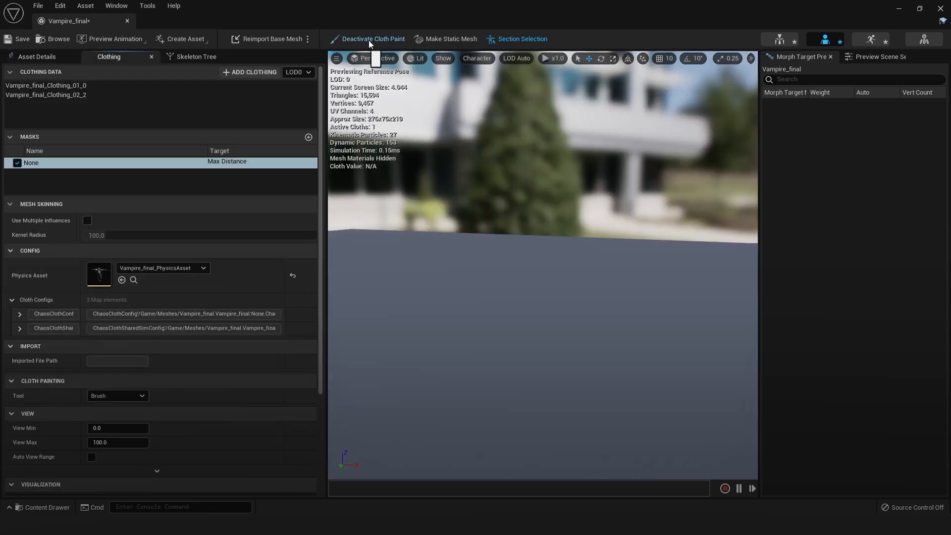
scroll(542, 265, down, 5)
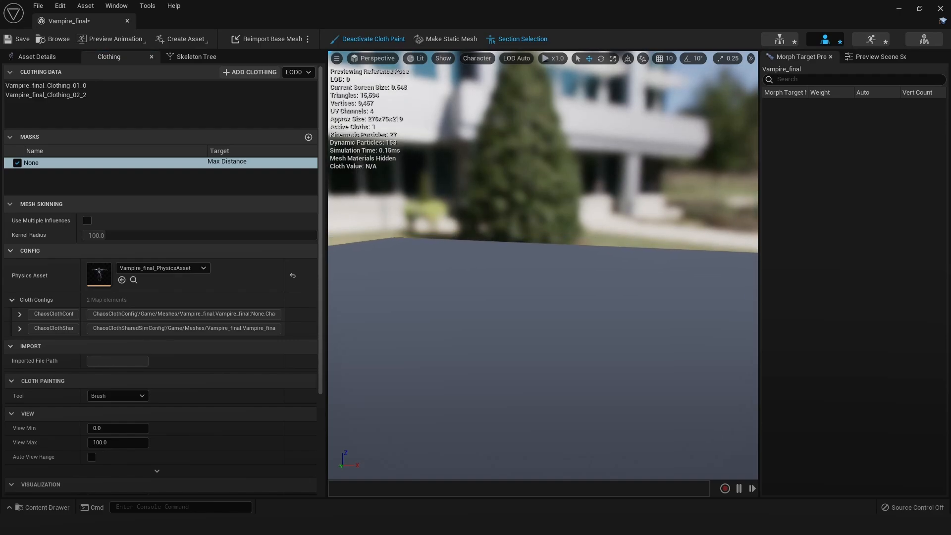
right_drag(601, 229, 461, 263)
scroll(600, 229, down, 4)
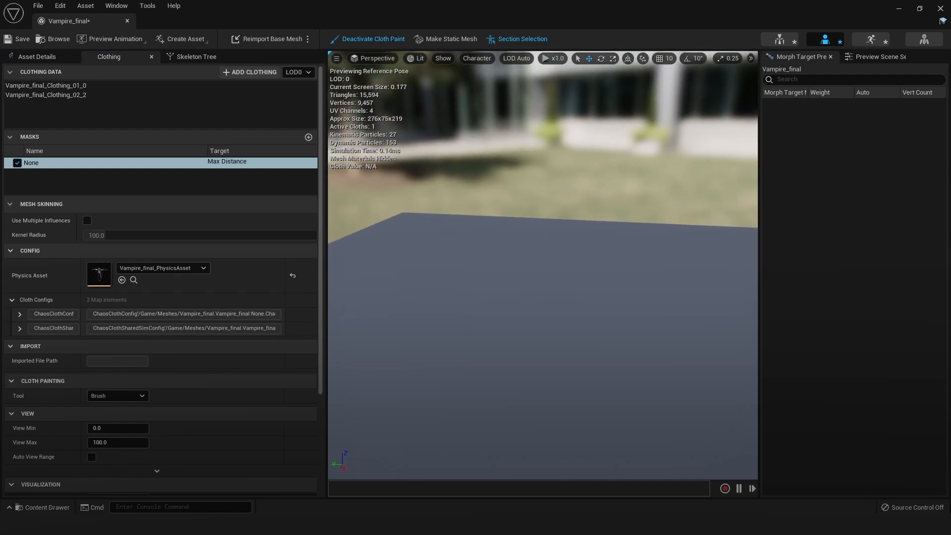
click(96, 96)
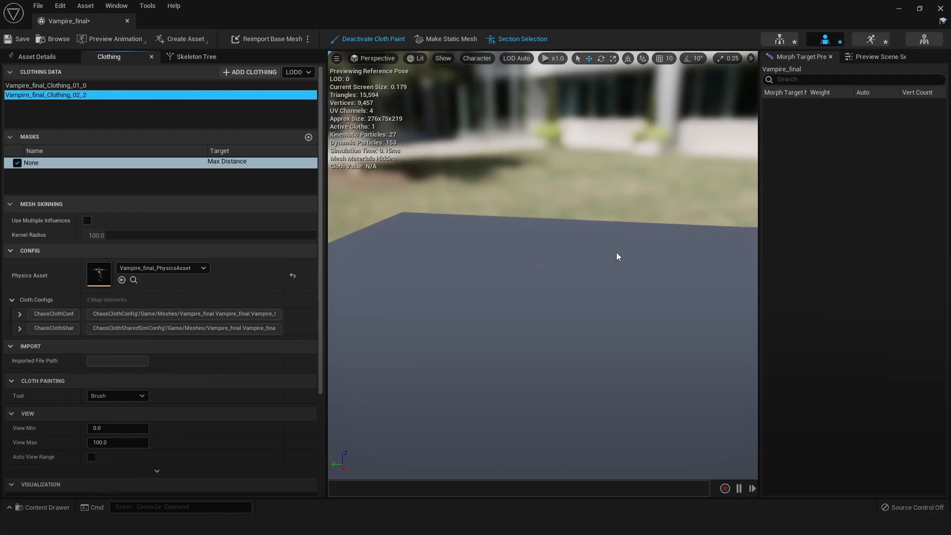
scroll(609, 256, up, 10)
alt+drag(552, 276, 643, 242)
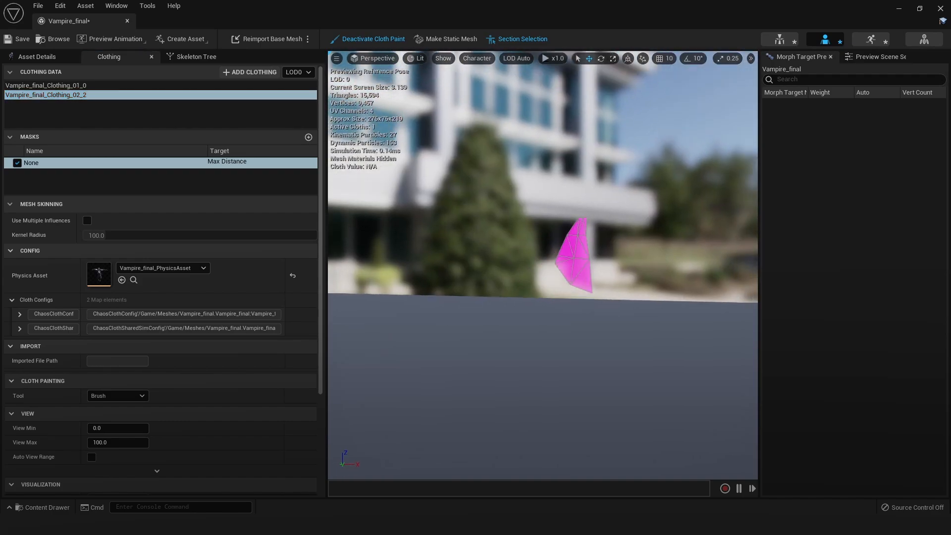
scroll(581, 260, up, 1)
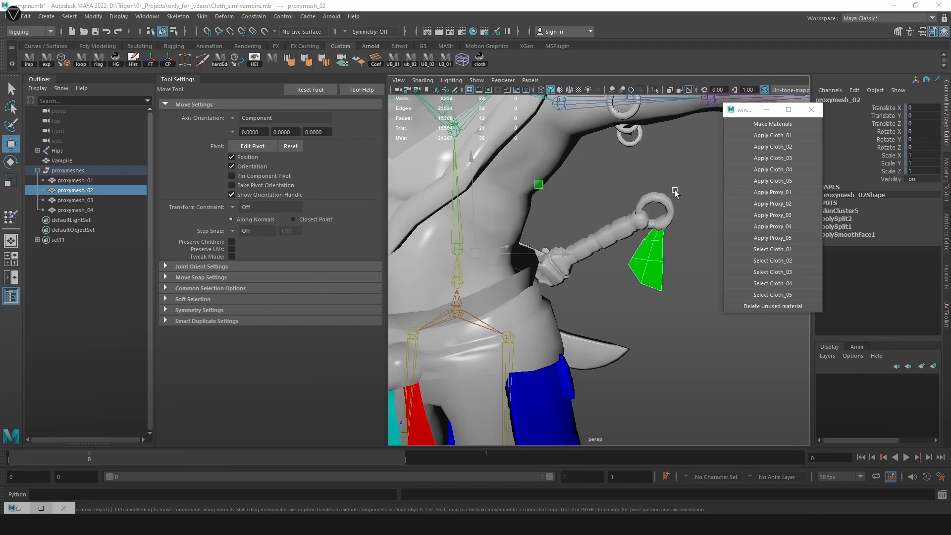
mouse_move(613, 254)
alt+mouse_down()
mouse_move(568, 250)
mouse_move(614, 250)
alt+mouse_up()
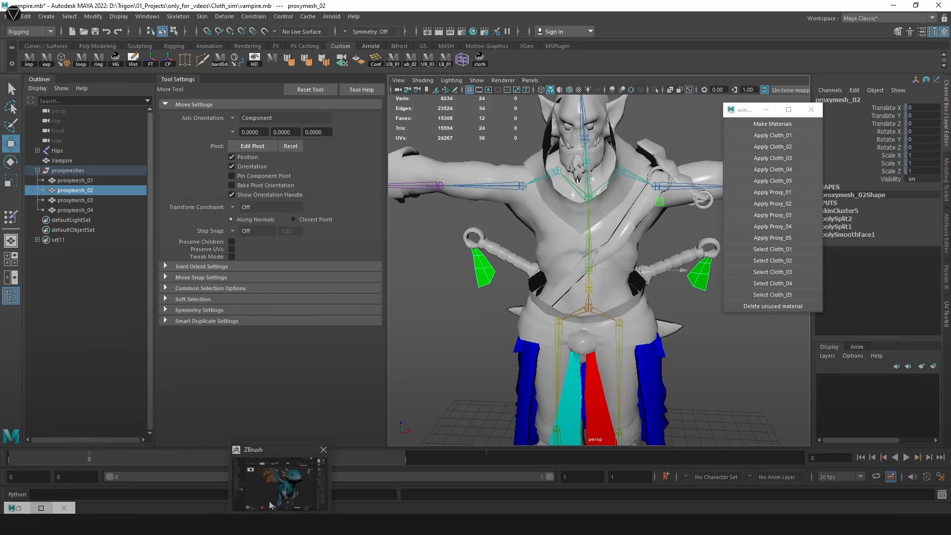
Switch from Maya to Unreal Engine and paint Max Distance 100 on both strip proxies with brush radius 2, leaving their upper tips unpainted
click(250, 524)
click(291, 477)
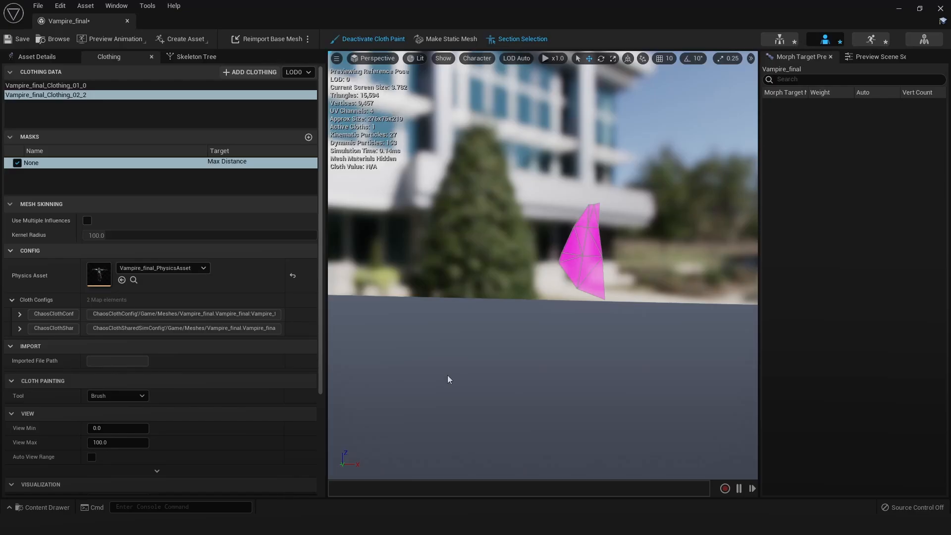
scroll(149, 377, down, 1)
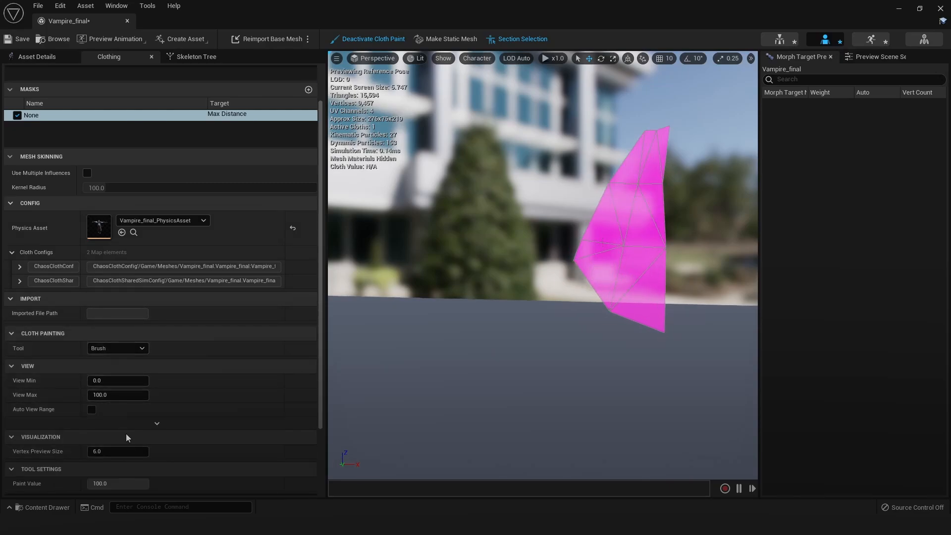
scroll(116, 451, down, 2)
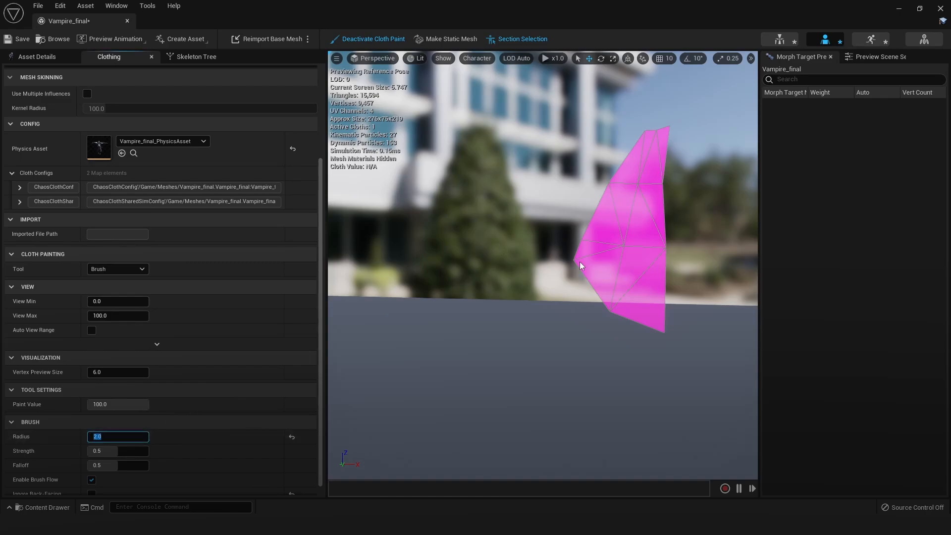
mouse_move(581, 266)
mouse_down()
mouse_move(622, 263)
mouse_move(590, 257)
mouse_move(626, 246)
mouse_move(652, 284)
mouse_move(611, 323)
mouse_move(601, 272)
mouse_move(612, 214)
mouse_move(633, 219)
mouse_move(660, 198)
mouse_move(622, 200)
mouse_move(630, 219)
mouse_move(625, 170)
mouse_up()
key(s)
right_drag(604, 238, 604, 238)
key(a)
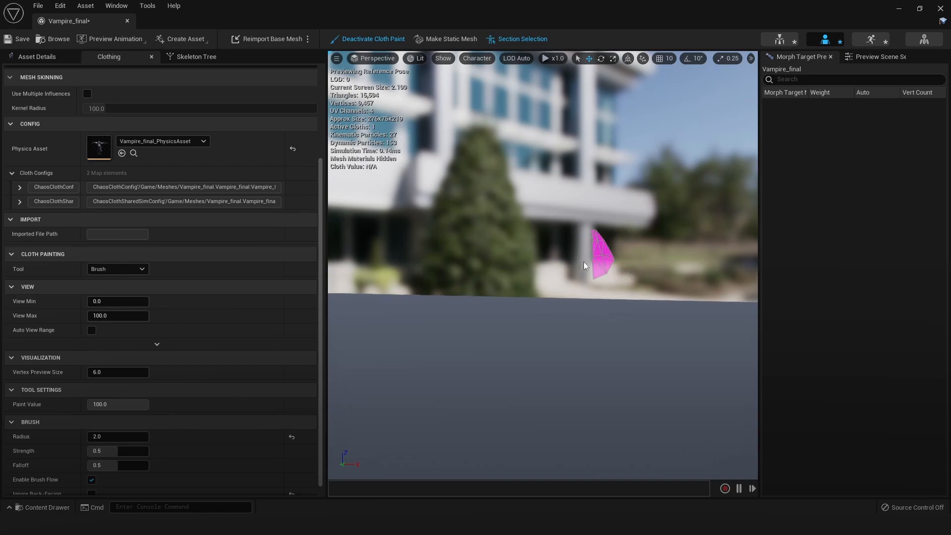
scroll(589, 268, up, 5)
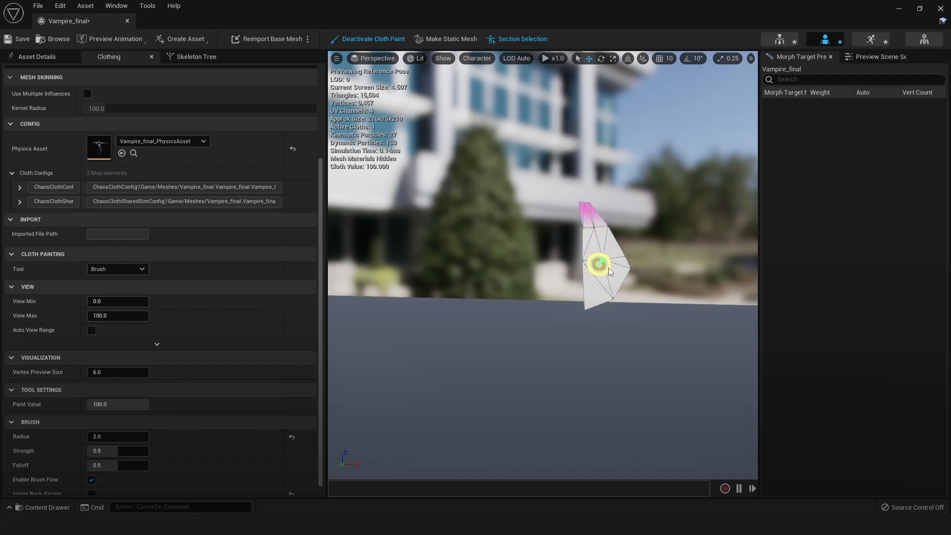
scroll(610, 272, down, 3)
alt+drag(548, 227, 548, 227)
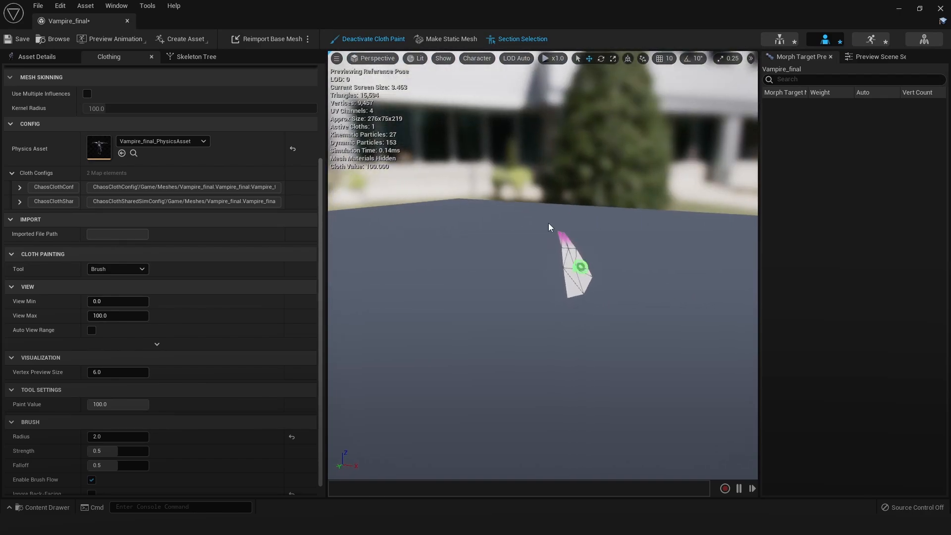
Deactivate cloth painting and stop isolating Element 3 to view the sword-handle strips on the whole character
click(365, 41)
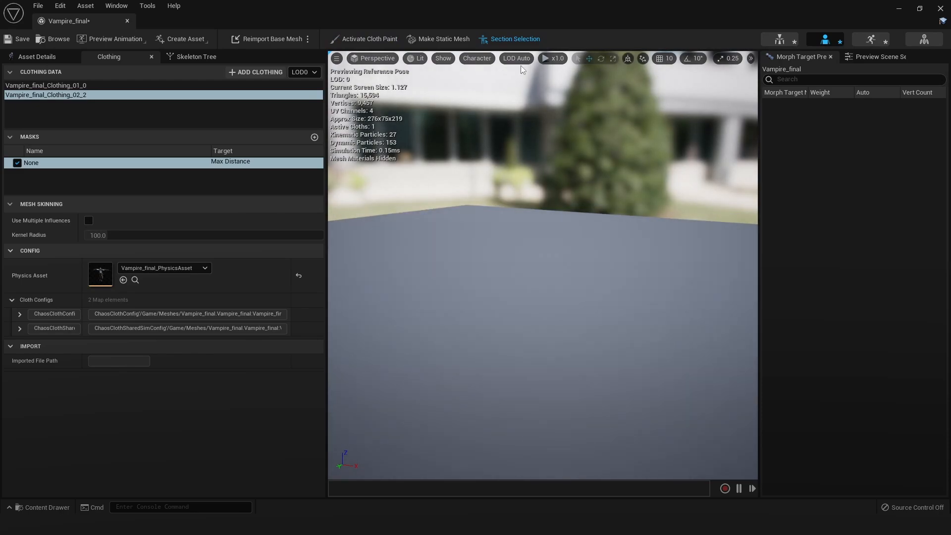
click(30, 57)
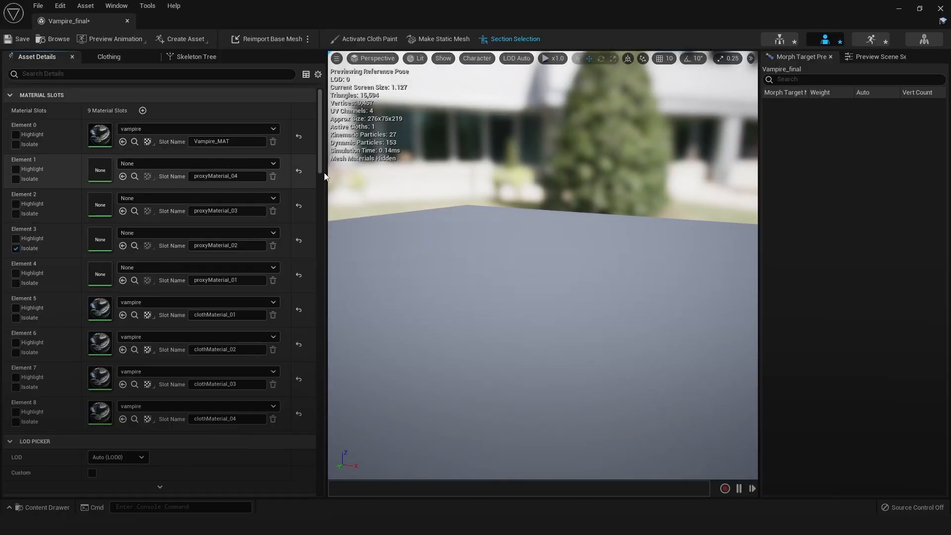
click(16, 248)
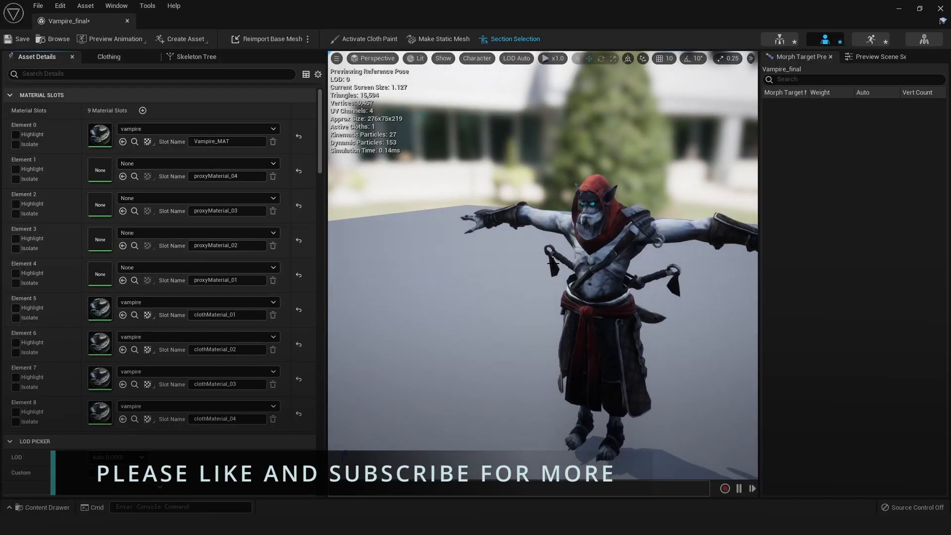
scroll(553, 263, up, 4)
alt+drag(552, 263, 420, 262)
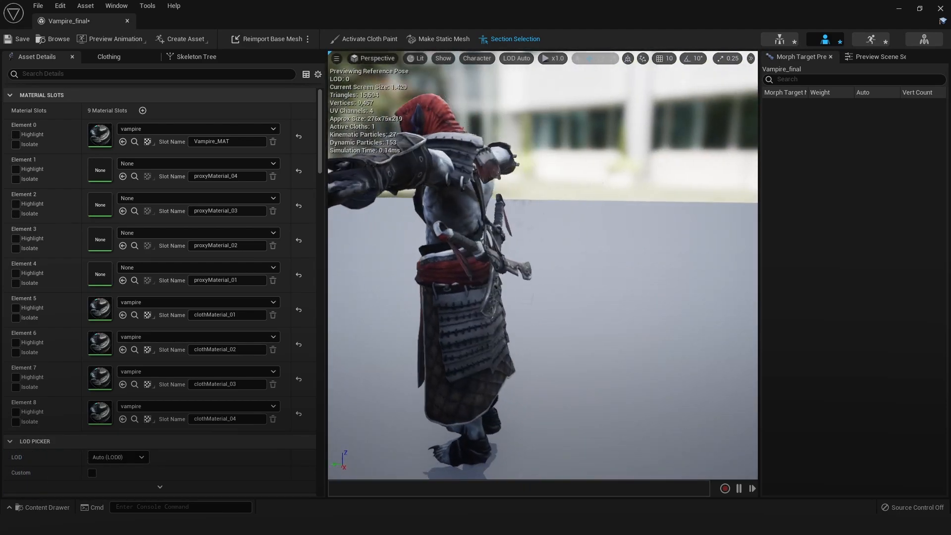
scroll(573, 284, up, 2)
middle_drag(573, 284, 616, 284)
alt+drag(573, 284, 471, 292)
scroll(573, 284, up, 3)
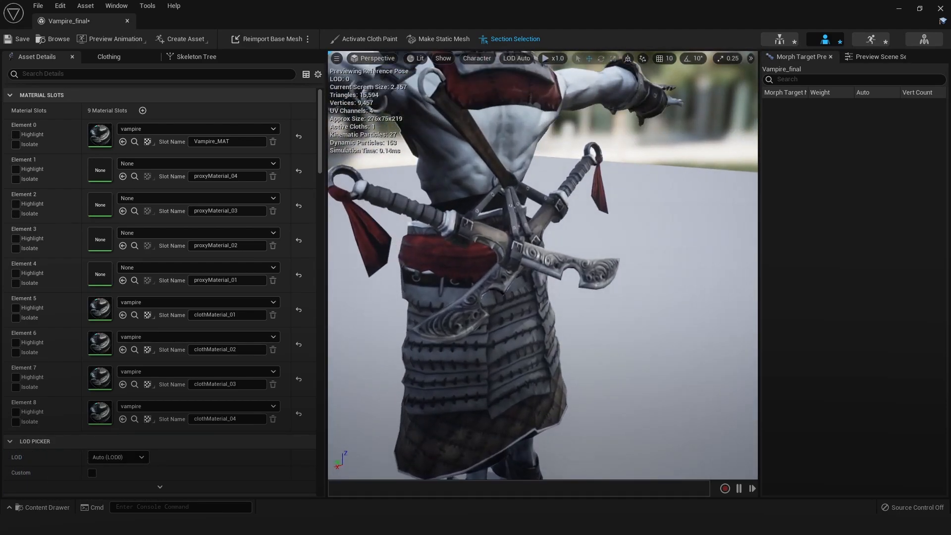
Assign the clothing data Vampire_final_Clothing_02_2 - LOD0 to Section 6, which uses clothMaterial_02
middle_drag(573, 284, 628, 283)
scroll(203, 261, down, 8)
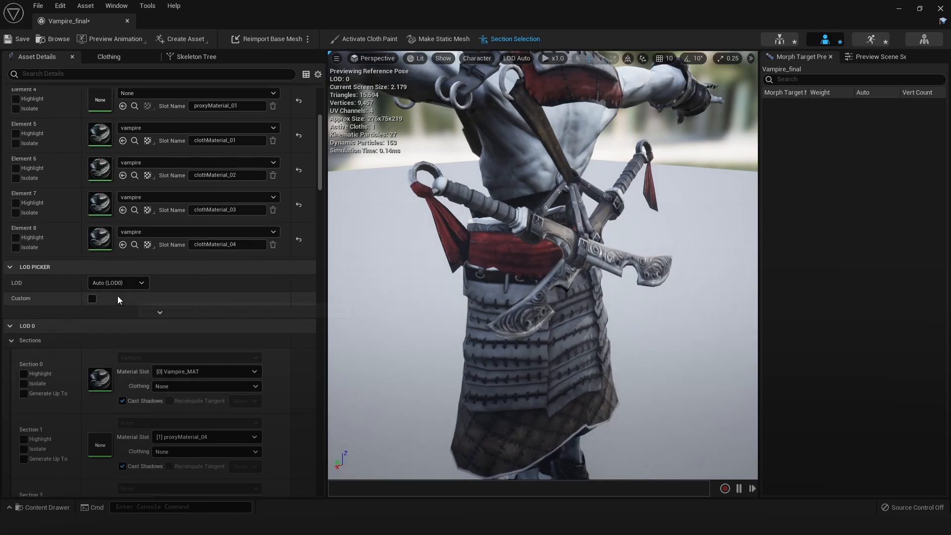
scroll(46, 346, down, 3)
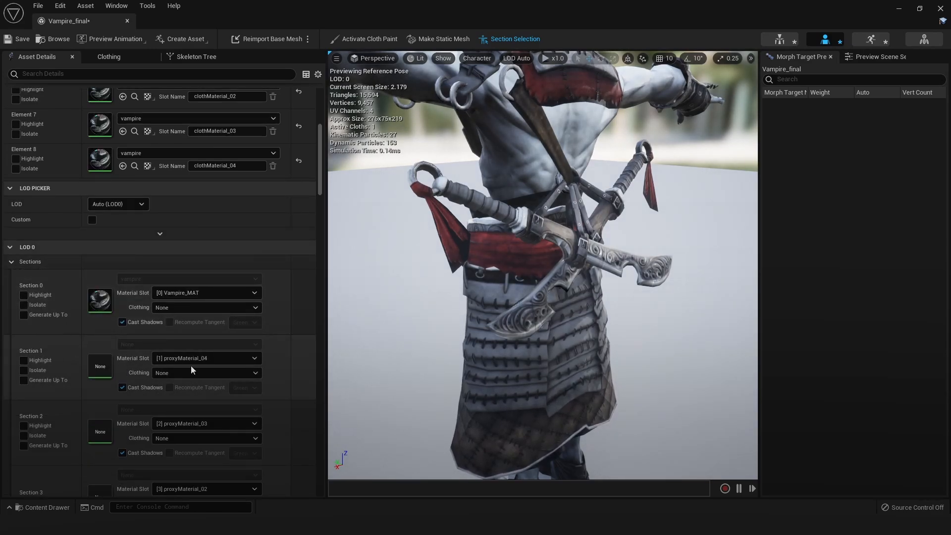
scroll(191, 364, down, 7)
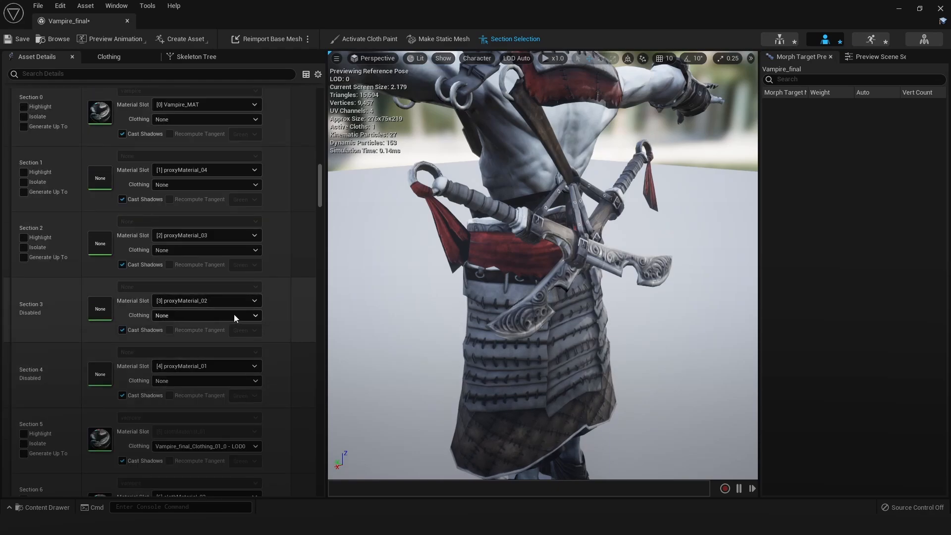
scroll(201, 325, down, 5)
click(203, 384)
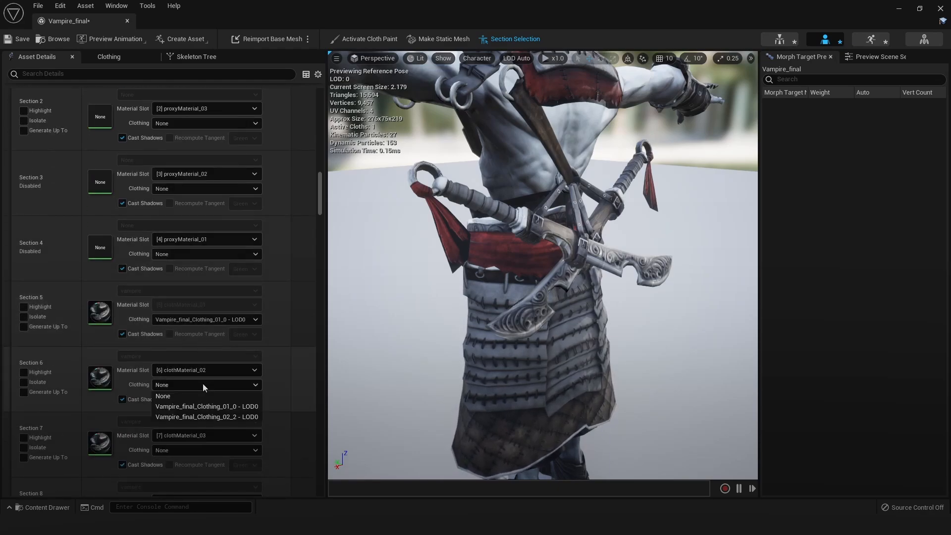
Pick the red front sash strip of Section 7 on the character and isolate its proxy, material Element 2
drag(367, 367, 543, 260)
alt+right_drag(626, 258, 584, 242)
alt+drag(584, 243, 478, 247)
alt+right_drag(477, 248, 510, 238)
alt+middle_drag(510, 298, 501, 222)
alt+right_drag(501, 223, 535, 215)
click(545, 293)
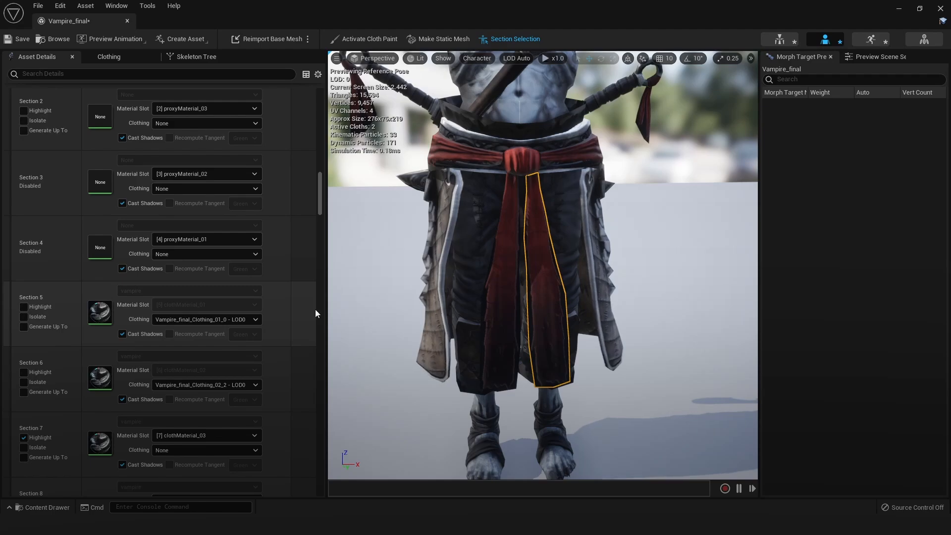
drag(319, 202, 319, 133)
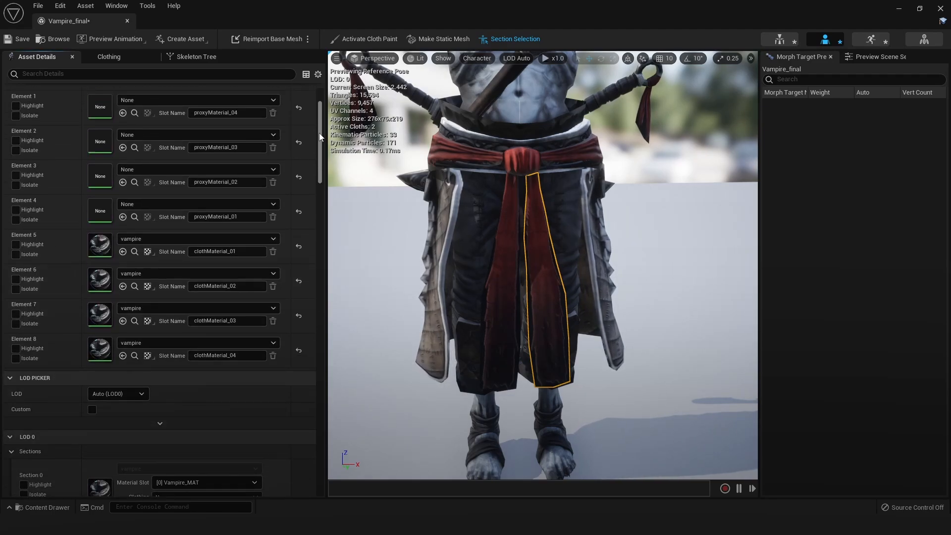
scroll(238, 280, up, 1)
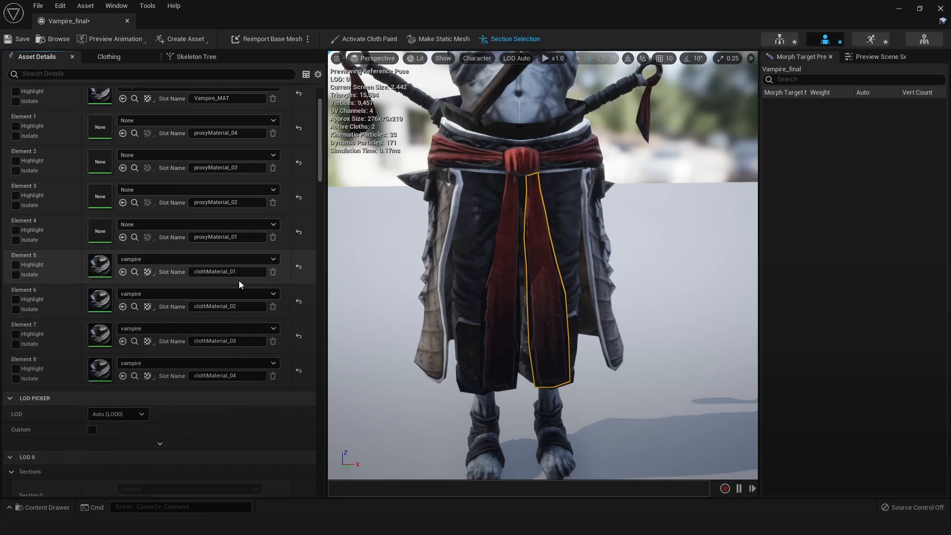
click(16, 171)
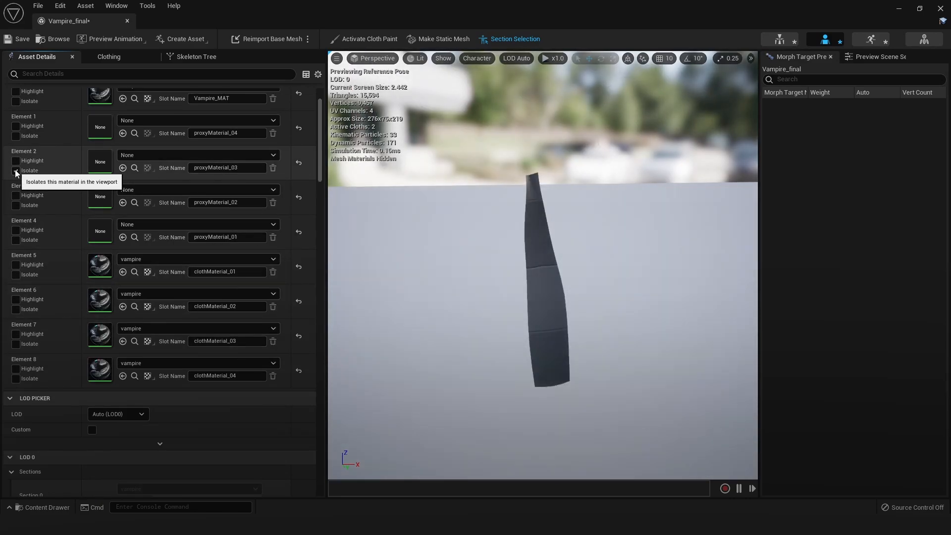
Create clothing data from Section 2 named Vampire_final_Clothing_03, with removal from the mesh enabled and the vampire's physics asset as collision
right_click(534, 261)
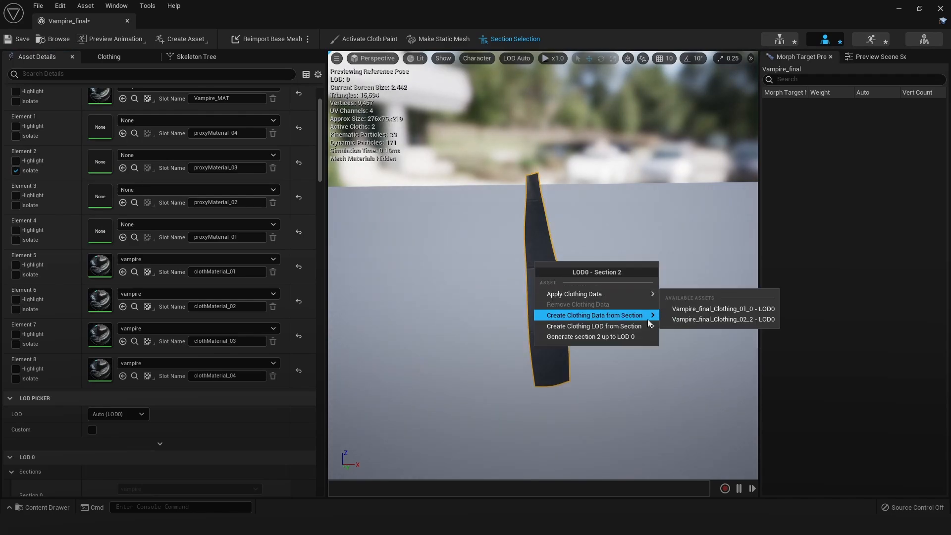
mouse_move(644, 316)
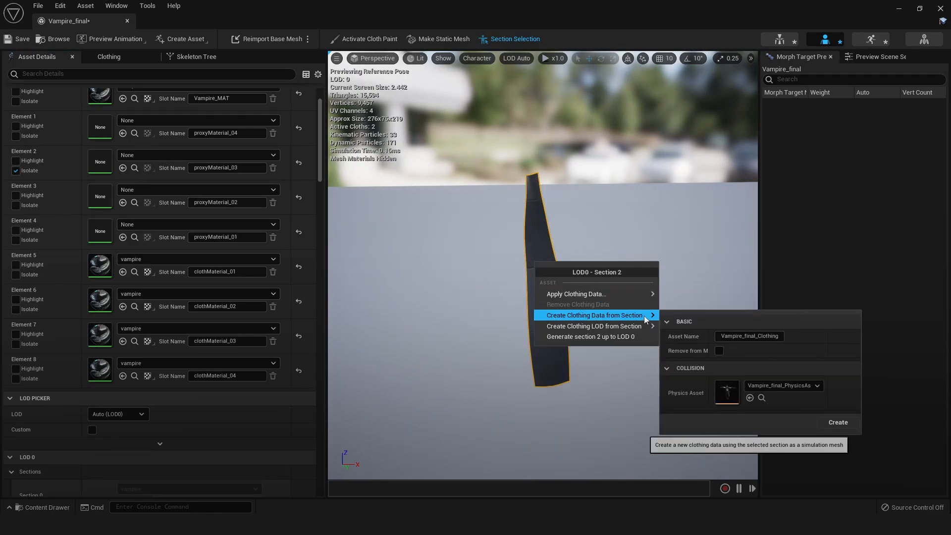
click(779, 338)
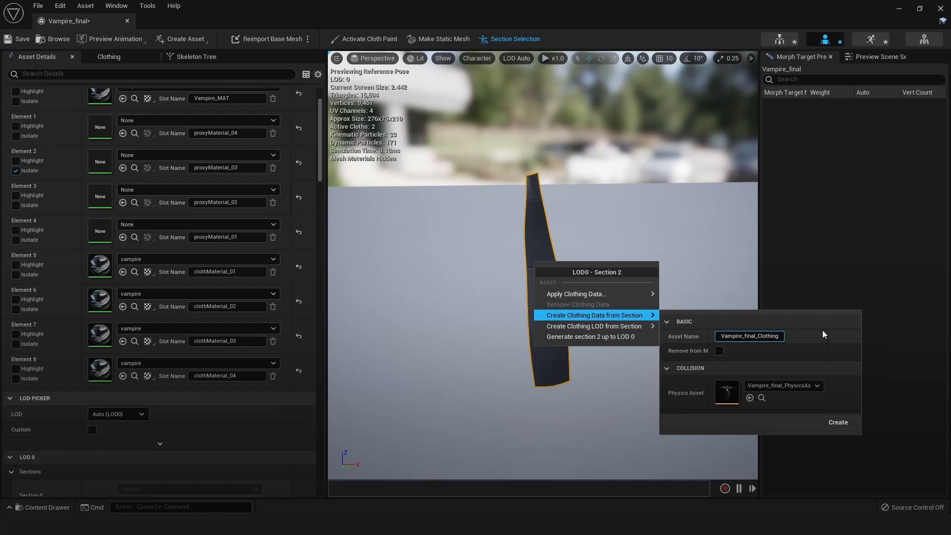
text(_03)
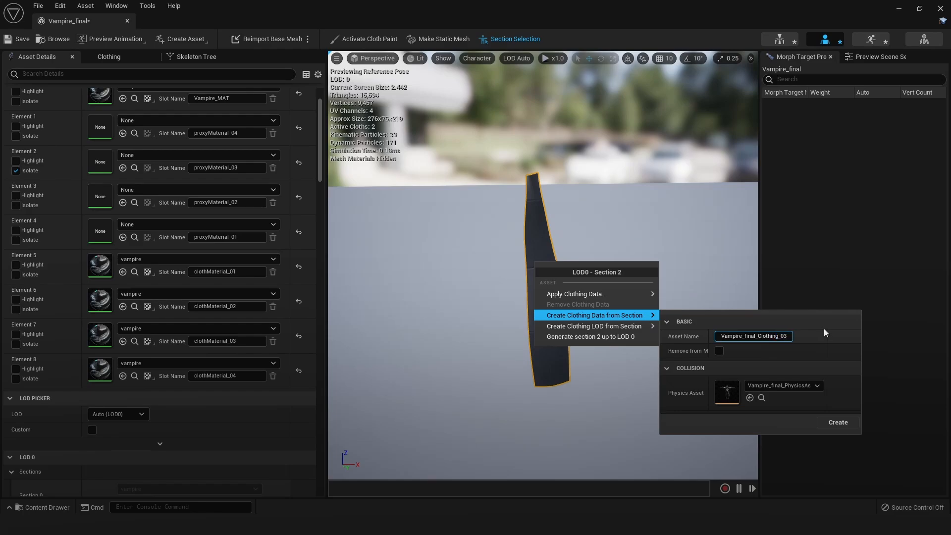
click(719, 350)
click(837, 423)
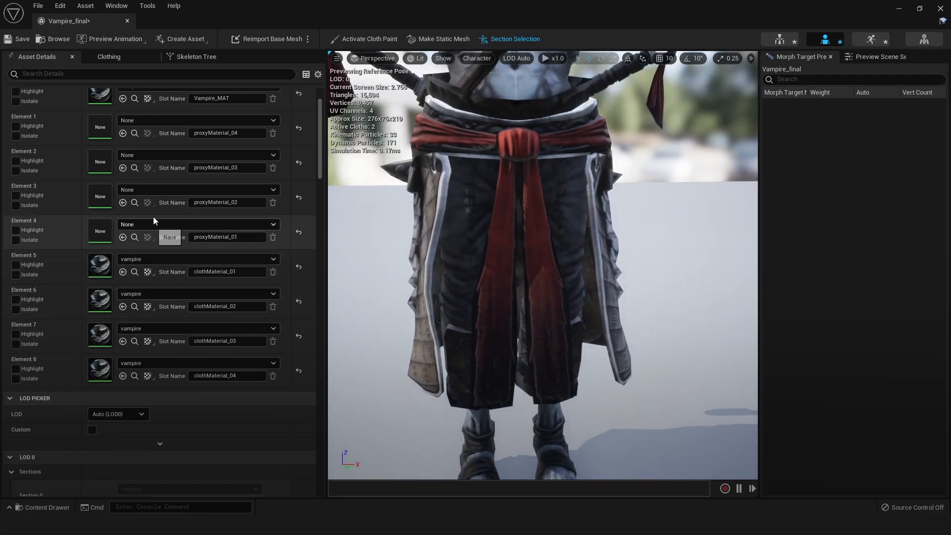
Activate cloth painting for Vampire_final_Clothing_03_3 with material Element 2 isolated
click(366, 40)
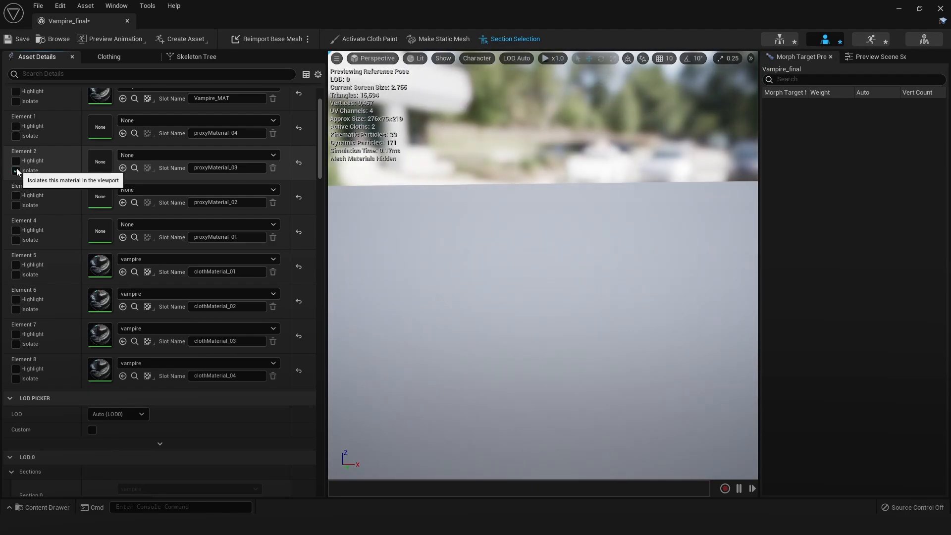
scroll(615, 177, down, 5)
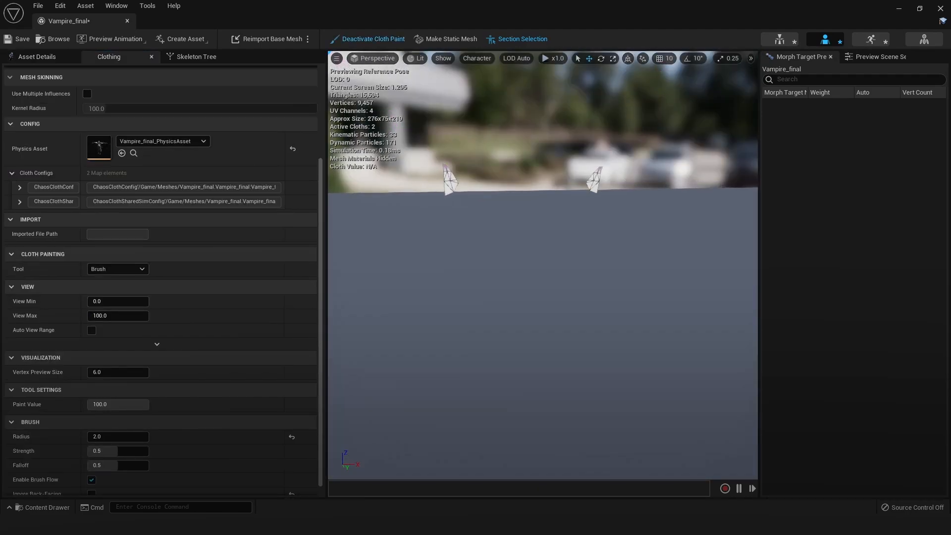
scroll(127, 94, up, 5)
click(71, 105)
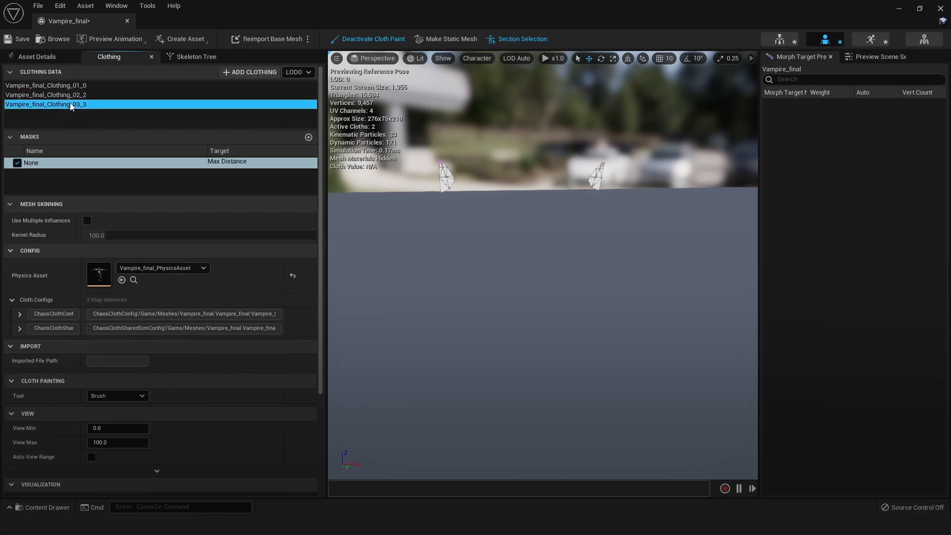
Paint Max Distance 100 on the front strip proxy with brush radius 4, leaving its upper part unpainted
scroll(515, 277, up, 4)
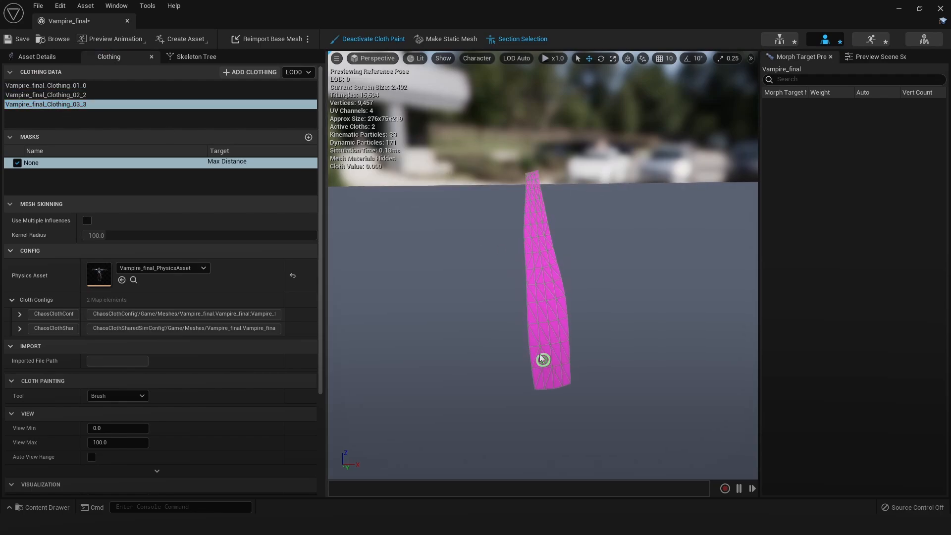
scroll(160, 386, down, 5)
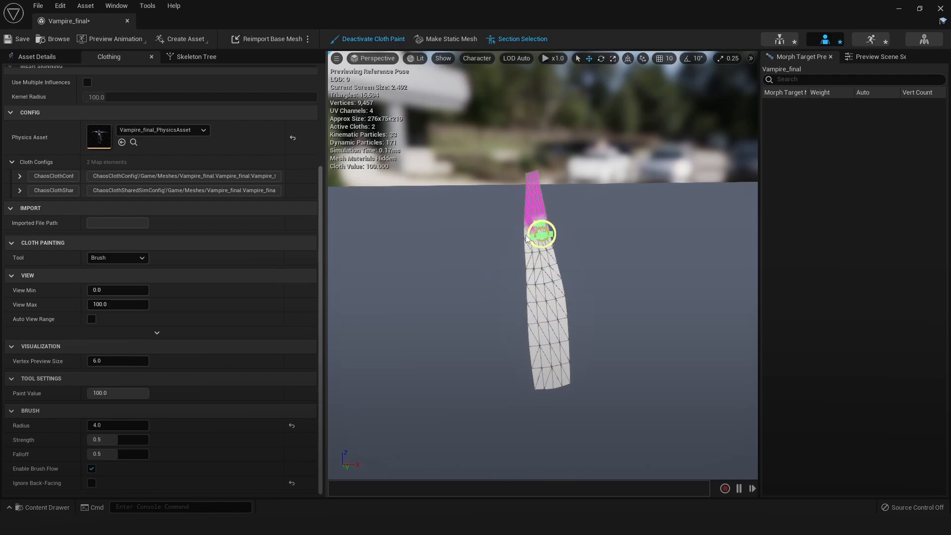
scroll(576, 253, up, 2)
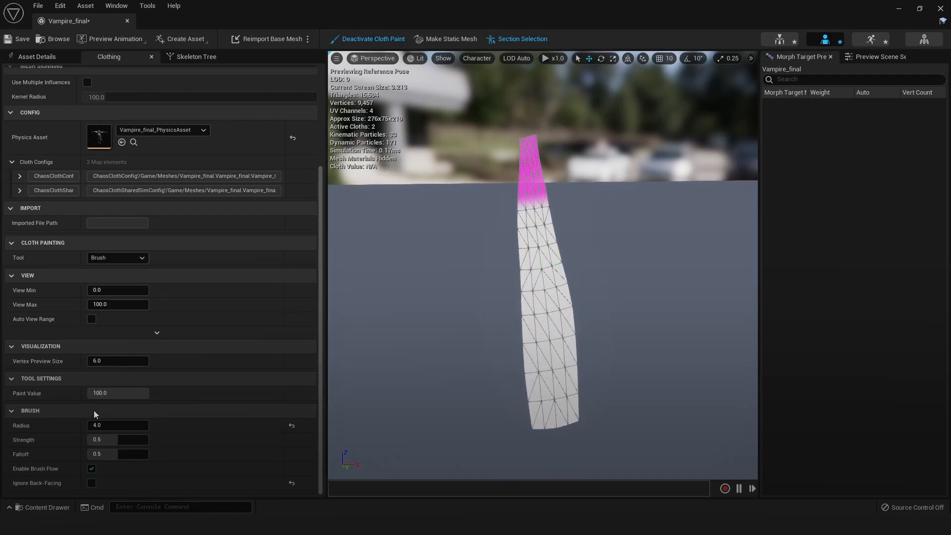
Smooth the painted values up toward the strip's top edge with the Smooth tool at strength 0.2, keeping the very top unpainted
click(119, 258)
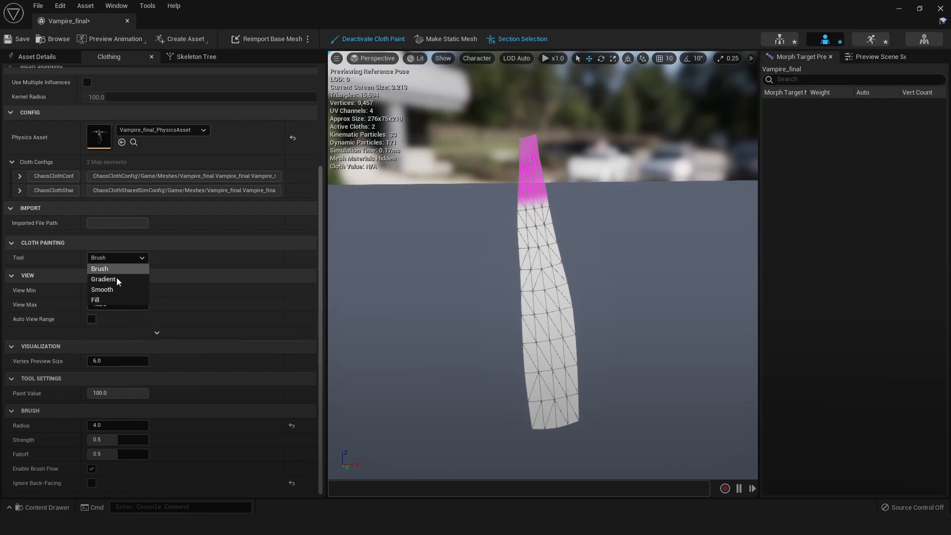
click(117, 277)
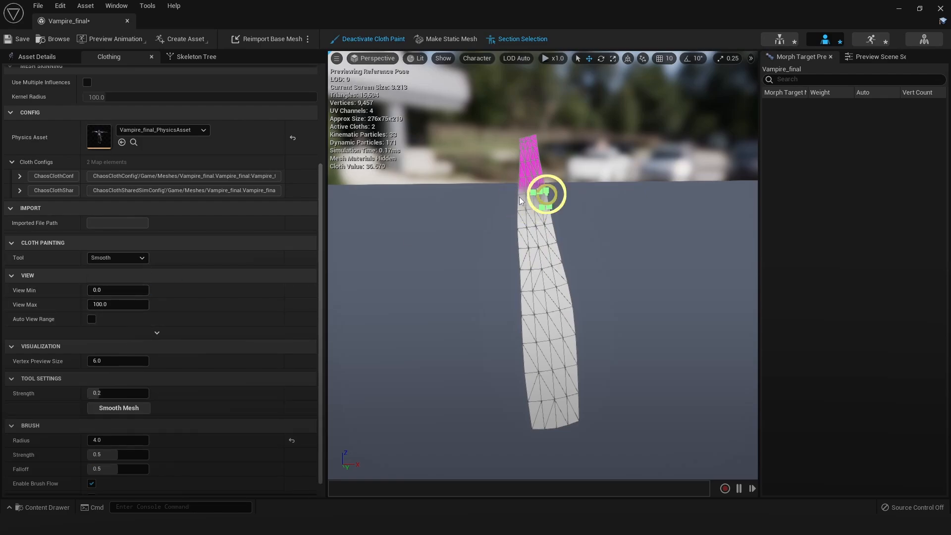
mouse_move(539, 175)
mouse_down()
mouse_move(529, 173)
mouse_move(538, 151)
mouse_up()
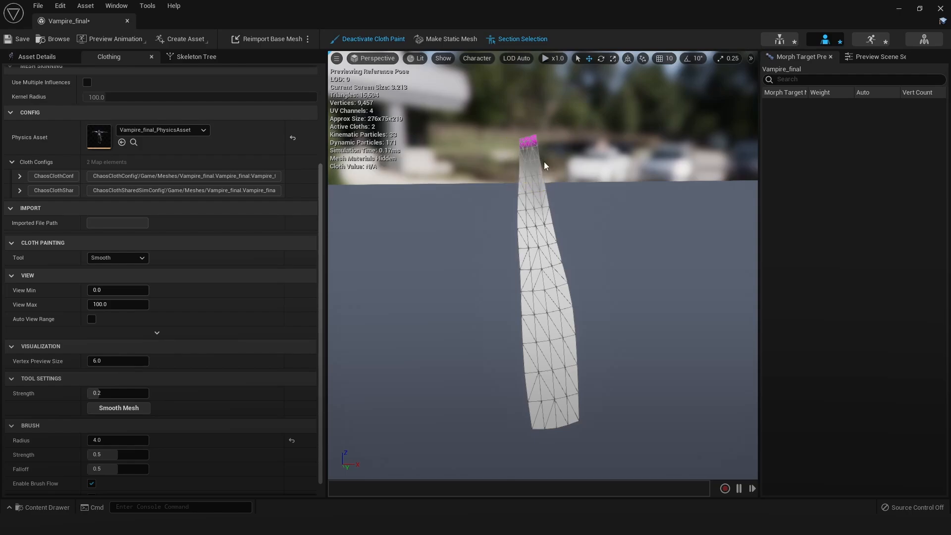
Deactivate cloth painting and stop isolating Element 2 to show the whole character
click(372, 38)
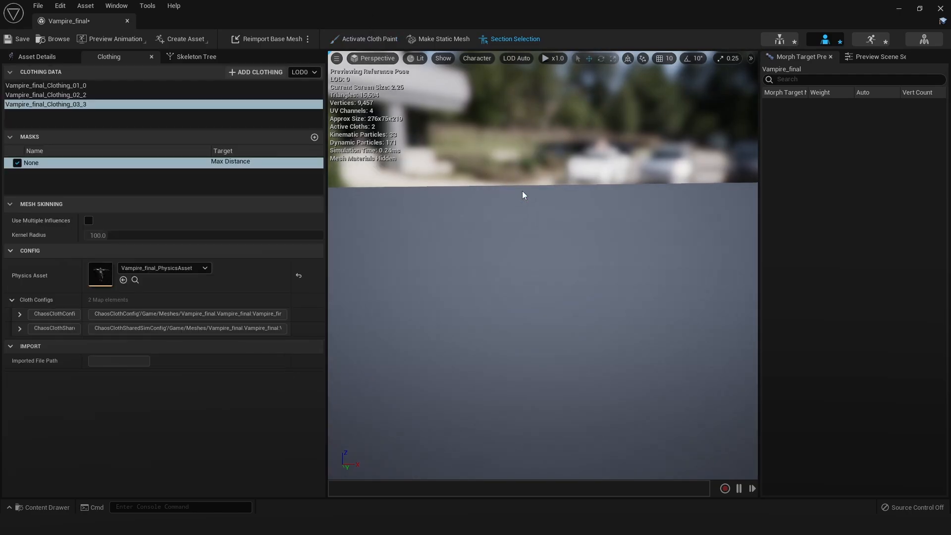
click(37, 57)
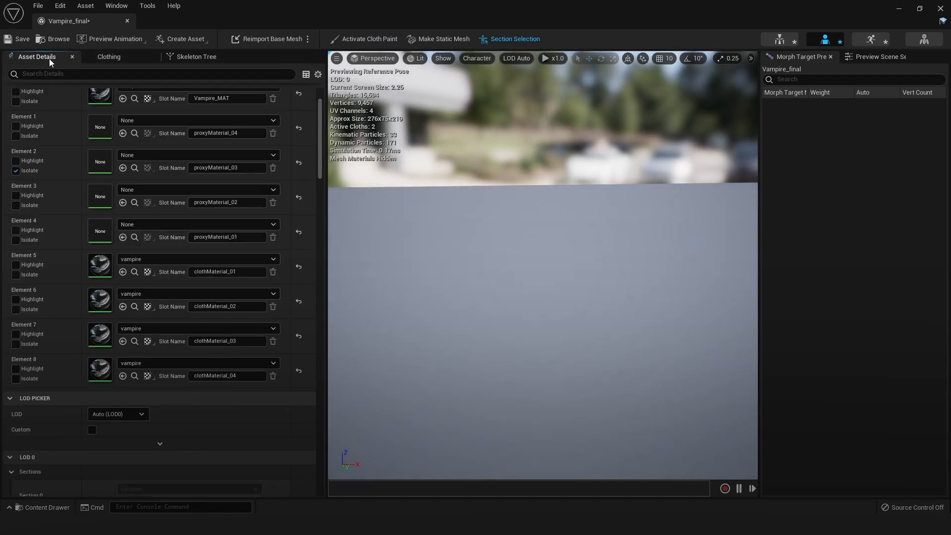
click(14, 172)
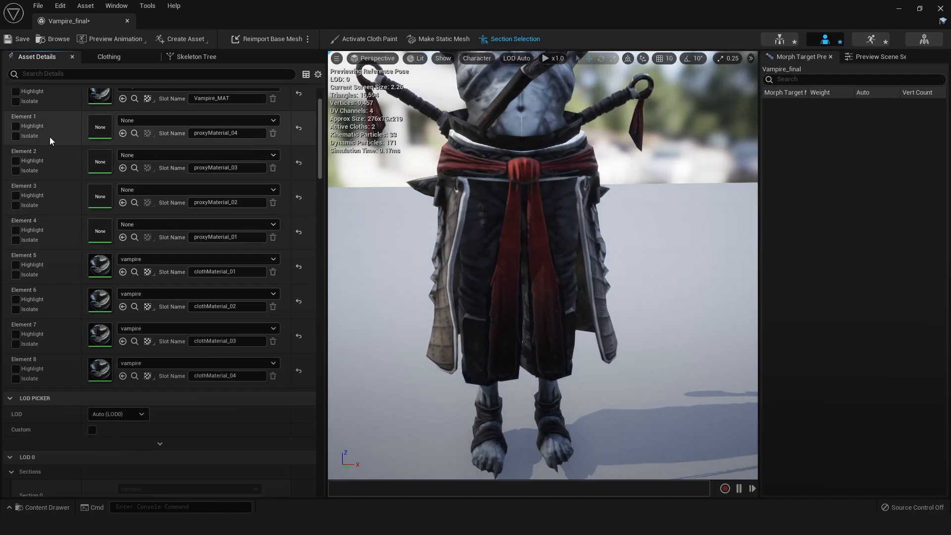
Isolate Element 1 and create clothing data from Section 1 named Vampire_final_Clothing_04, with mesh removal enabled and the vampire's physics asset as collision
click(16, 136)
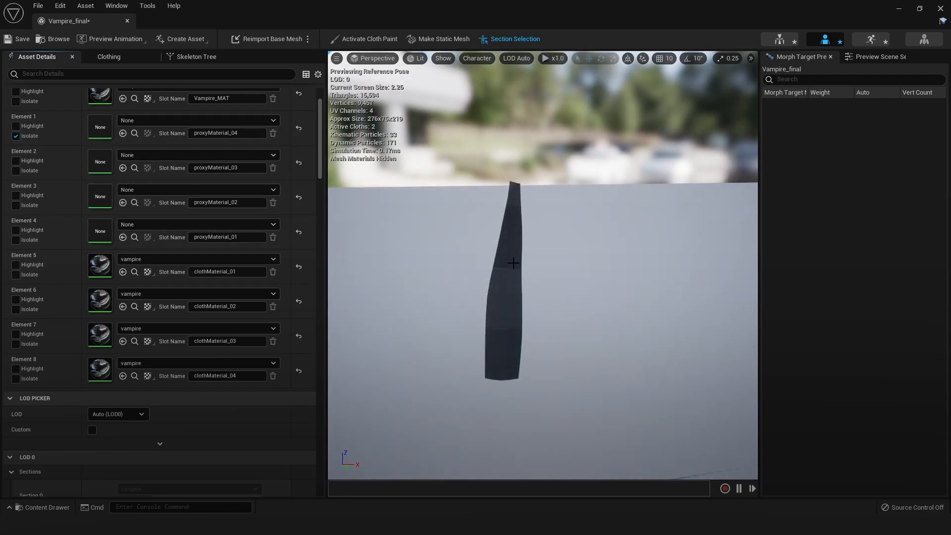
right_click(514, 263)
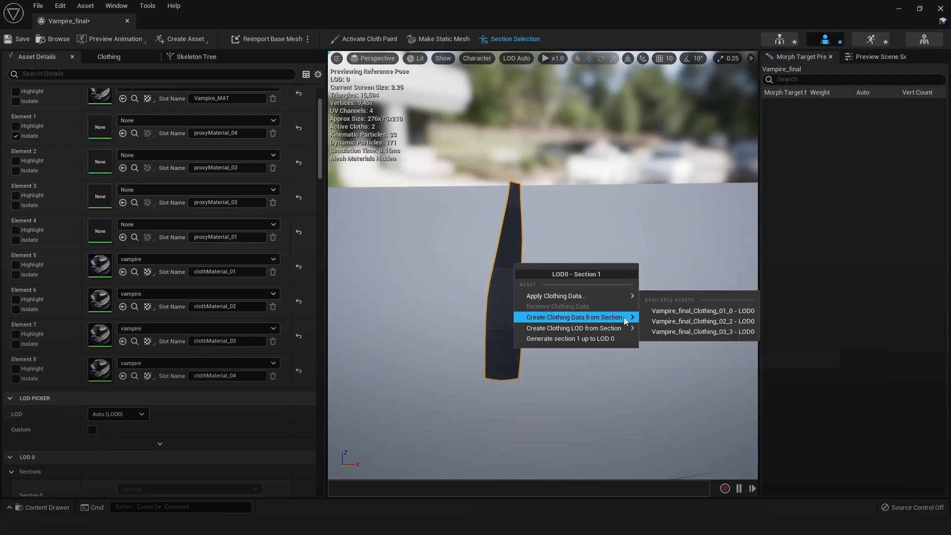
mouse_move(623, 317)
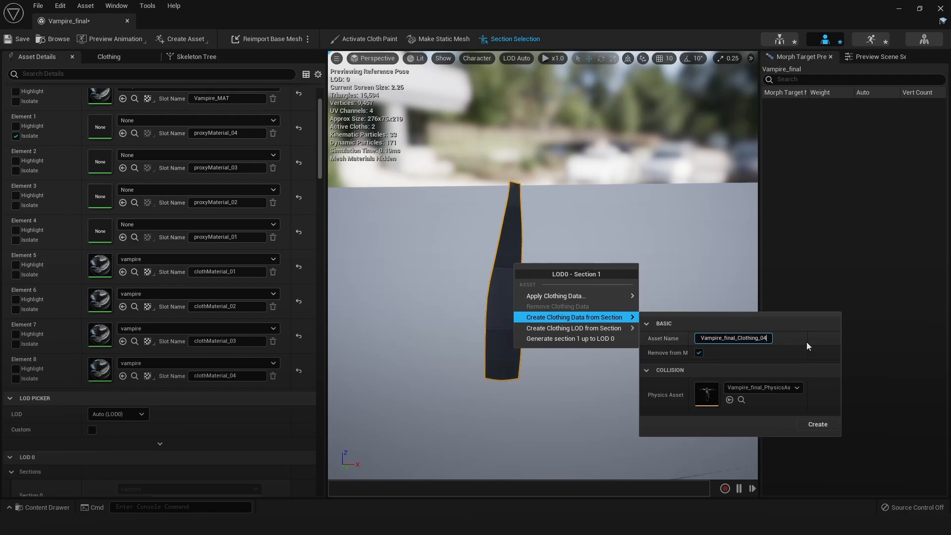
click(818, 425)
Activate cloth painting for Vampire_final_Clothing_04_4 with material Element 1 isolated
scroll(513, 304, up, 3)
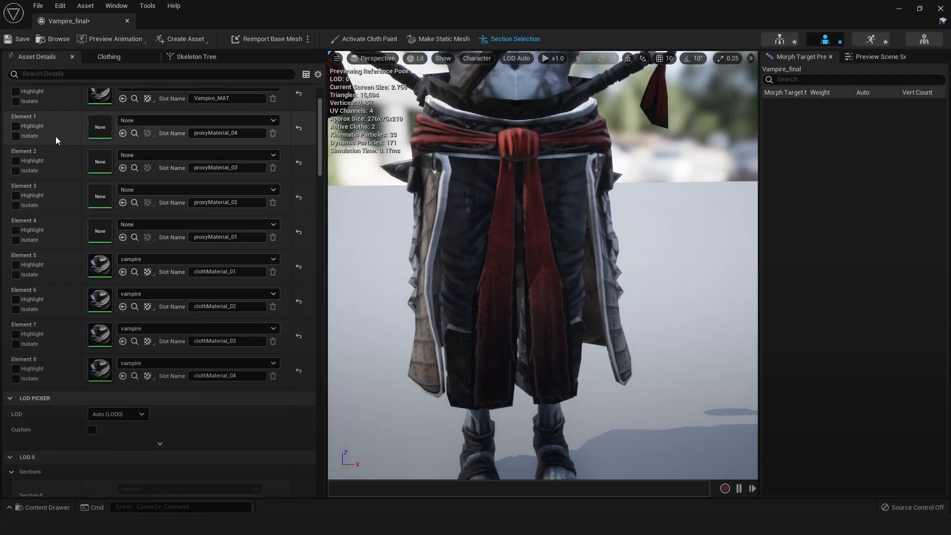
click(16, 136)
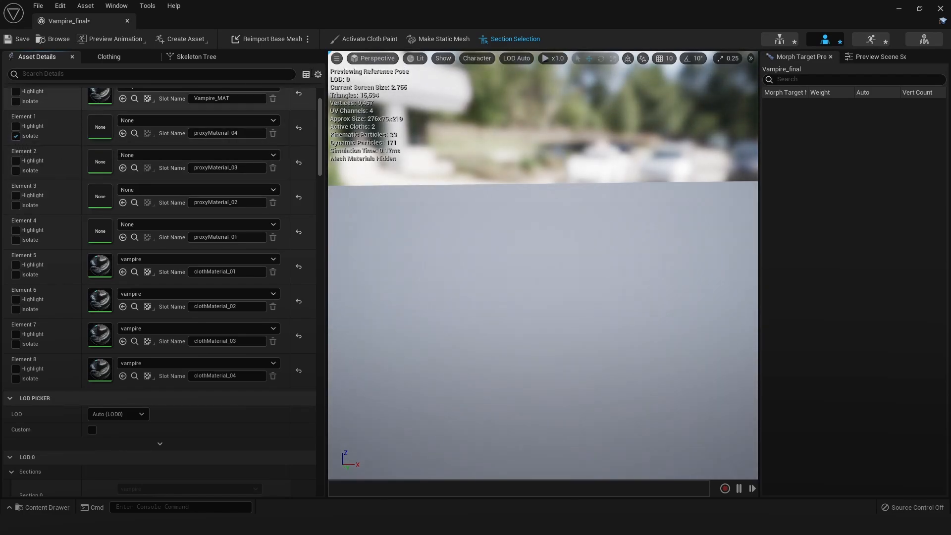
click(350, 39)
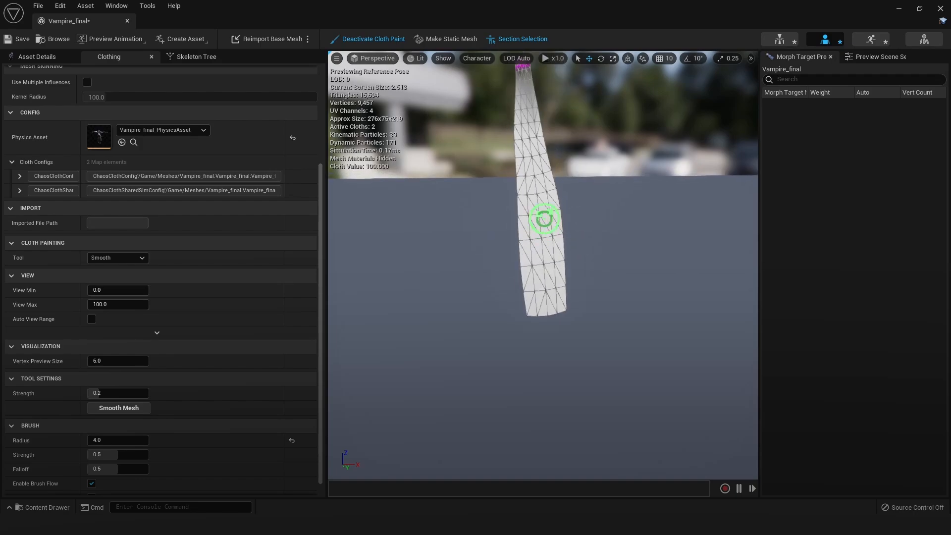
scroll(139, 96, up, 3)
scroll(138, 96, up, 5)
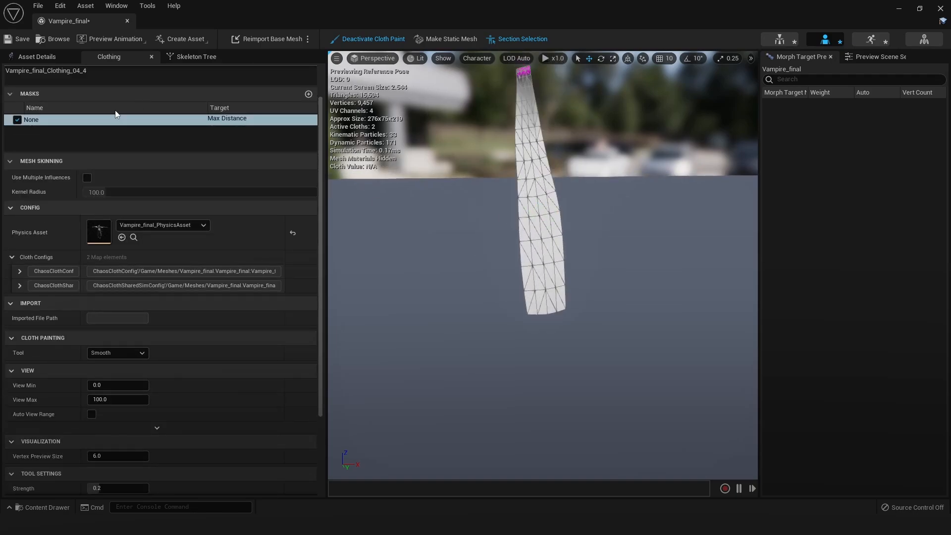
click(85, 113)
Switch to the Brush tool and paint Max Distance 100 on the second strip proxy with radius 4, leaving its upper part unpainted
click(465, 304)
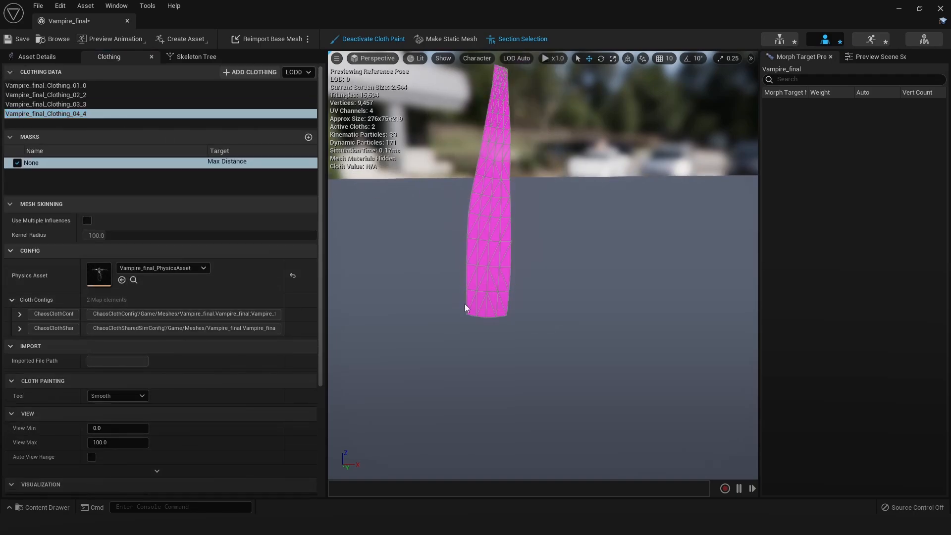
scroll(92, 292, down, 7)
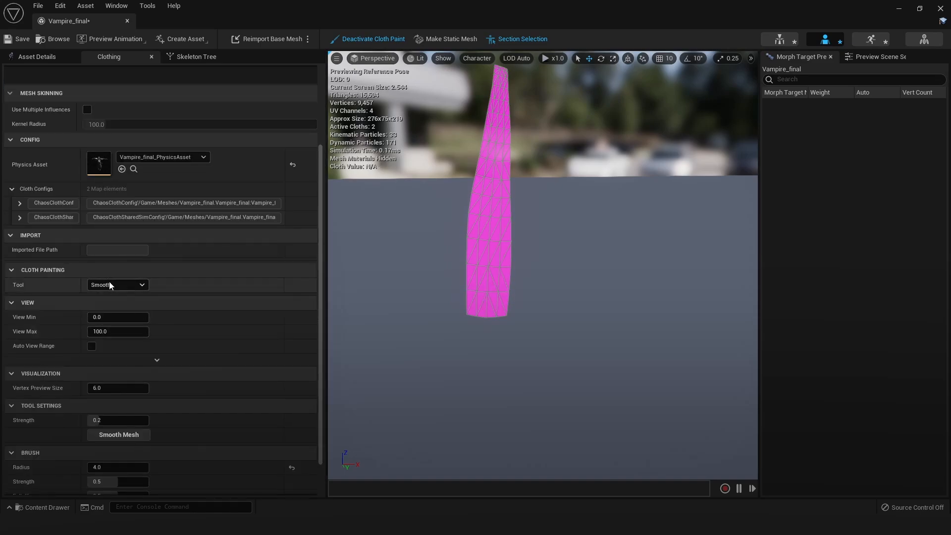
click(109, 283)
click(108, 296)
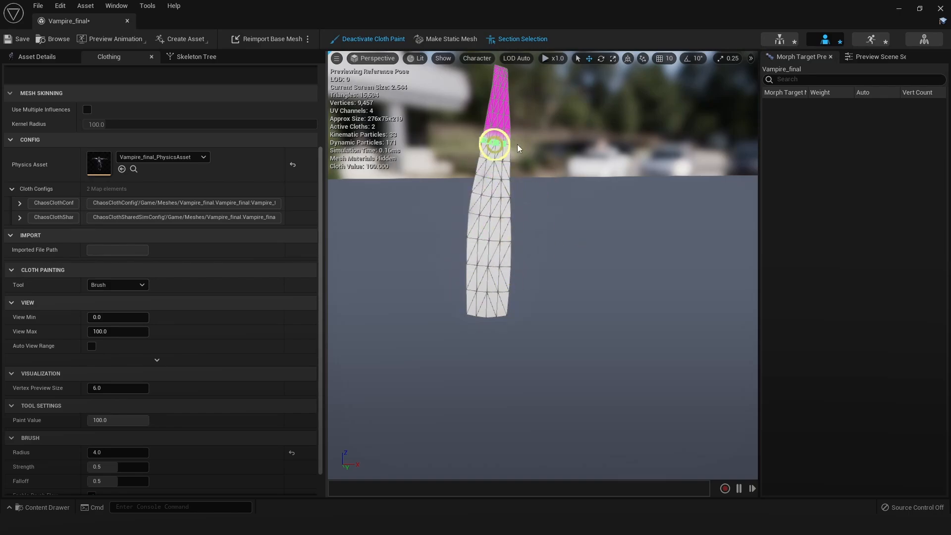
Smooth the Max Distance transition in the strip proxy's upper part with the Smooth tool, and save the mesh
click(117, 285)
click(111, 320)
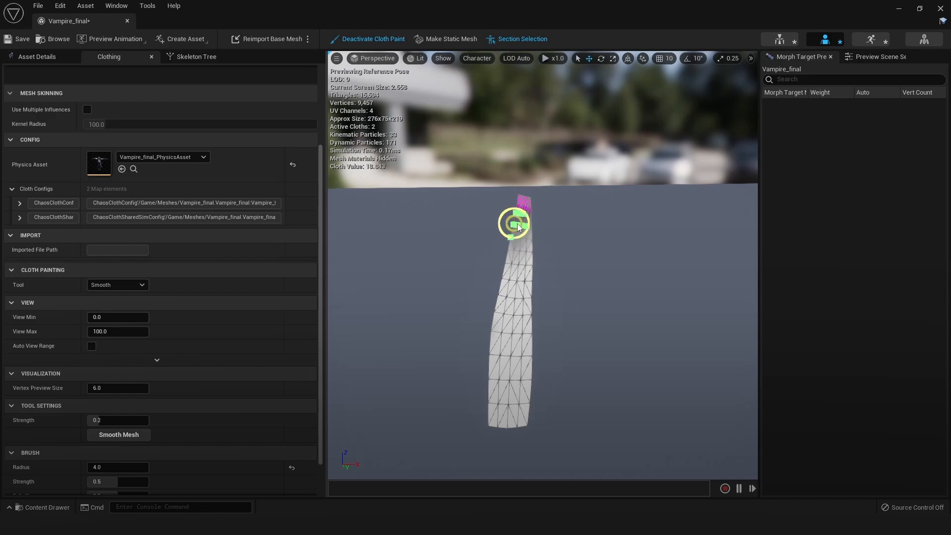
scroll(530, 233, up, 5)
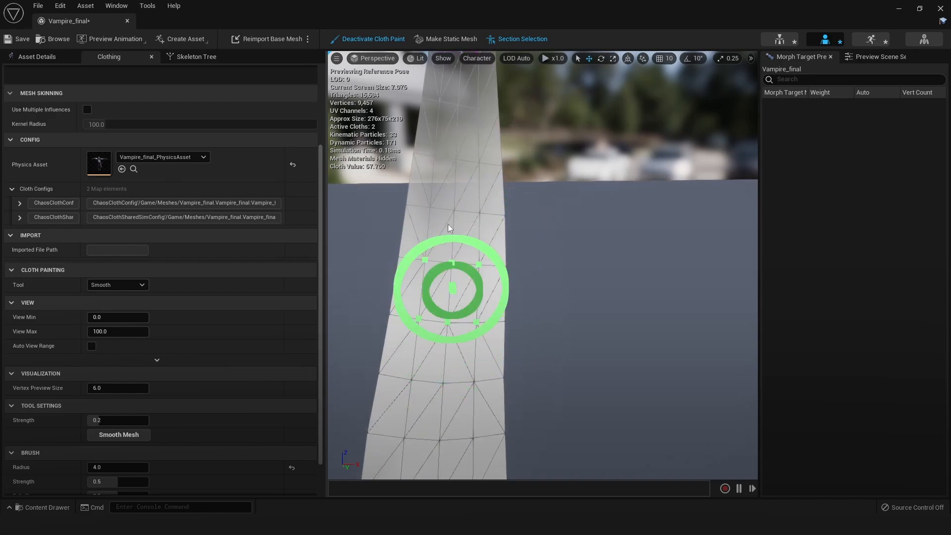
middle_drag(473, 357, 473, 324)
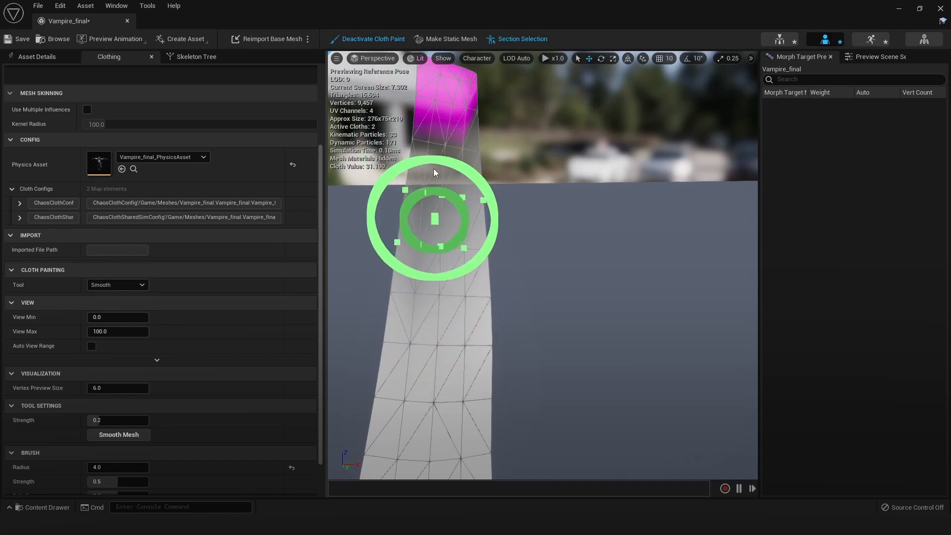
mouse_move(426, 194)
mouse_down()
mouse_move(440, 168)
mouse_move(456, 170)
mouse_move(426, 157)
mouse_move(451, 157)
mouse_up()
scroll(504, 259, down, 3)
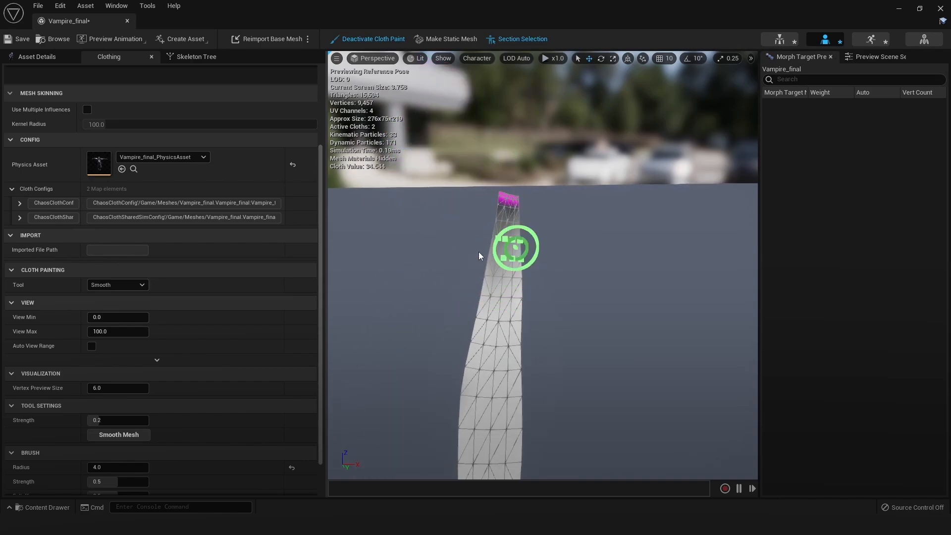
scroll(510, 299, up, 1)
middle_drag(509, 303, 493, 277)
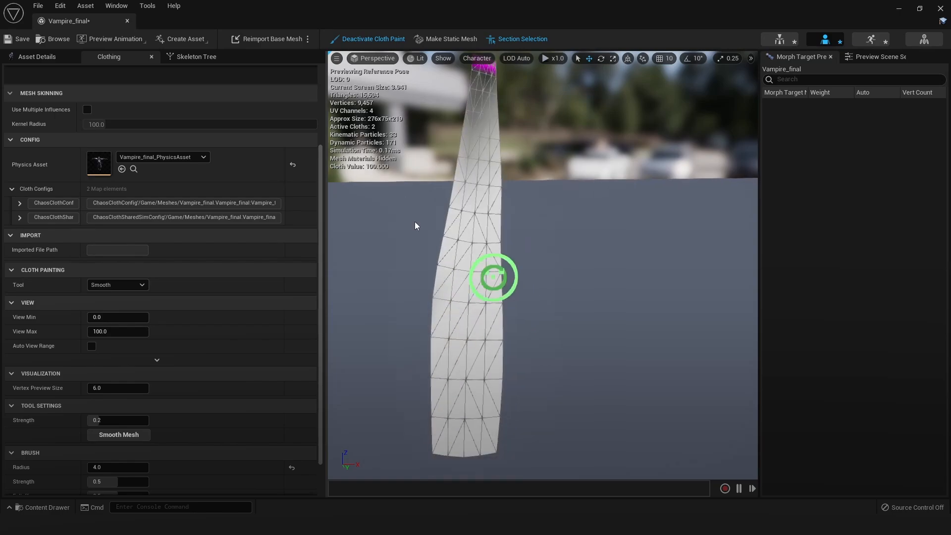
click(13, 42)
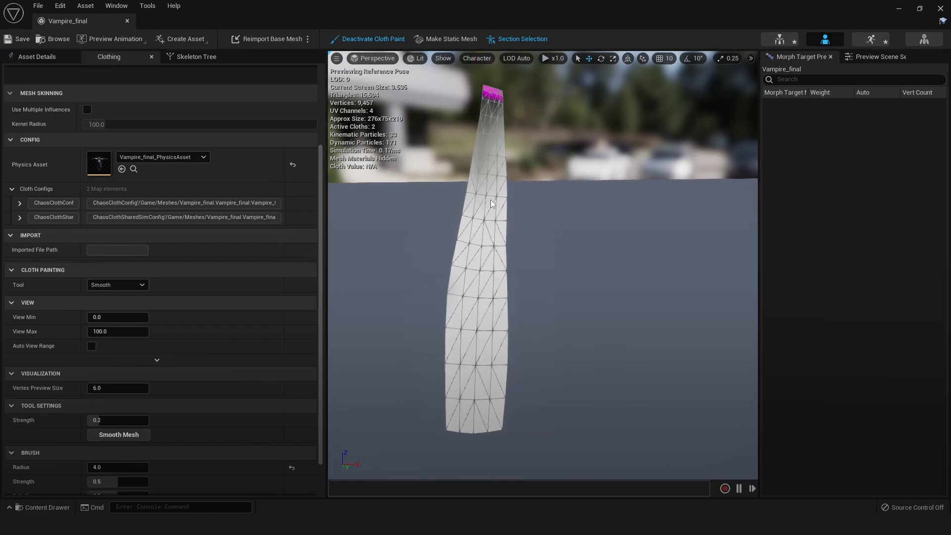
Deactivate cloth painting and stop isolating Element 1 to show the whole character
click(17, 56)
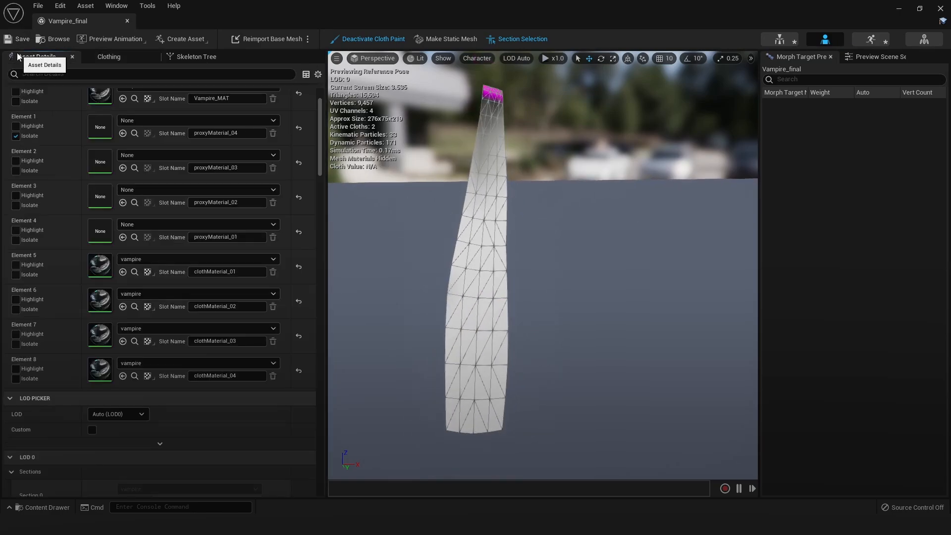
click(373, 38)
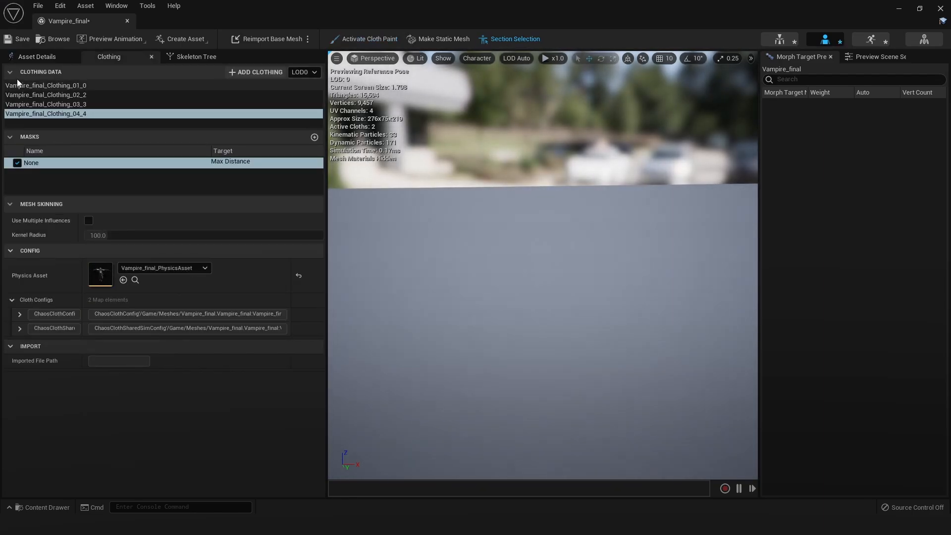
click(27, 53)
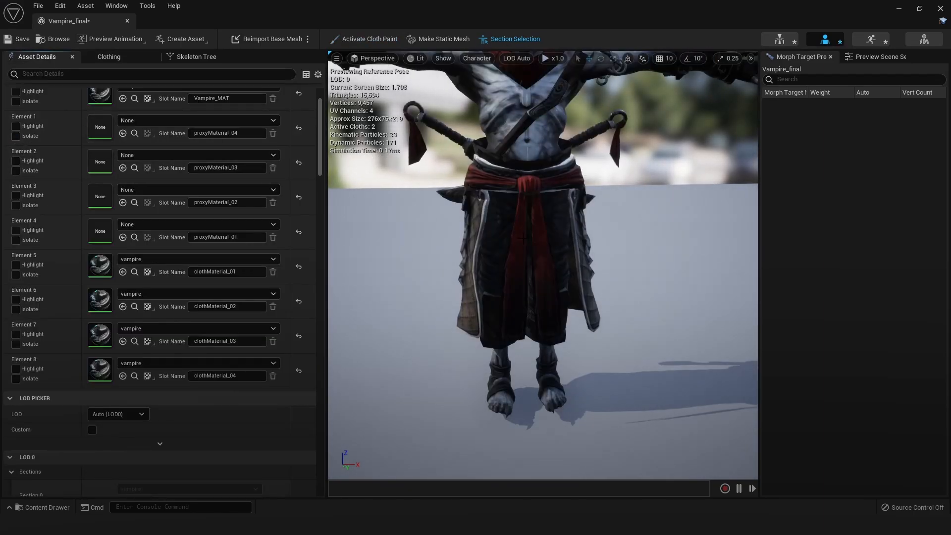
alt+drag(523, 238, 495, 247)
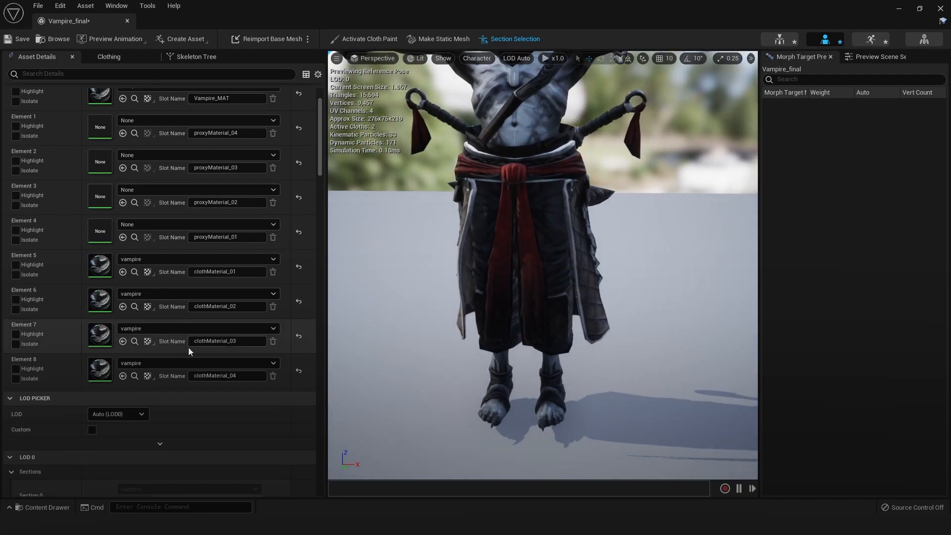
Try assigning Vampire_final_Clothing_03_3 to Section 2, and reset that section's clothing to None
scroll(188, 351, down, 5)
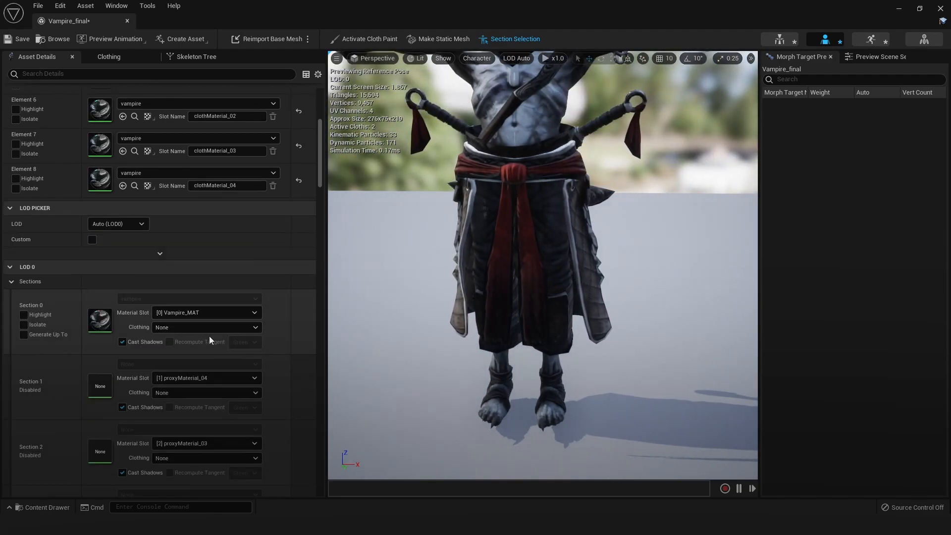
scroll(209, 336, down, 3)
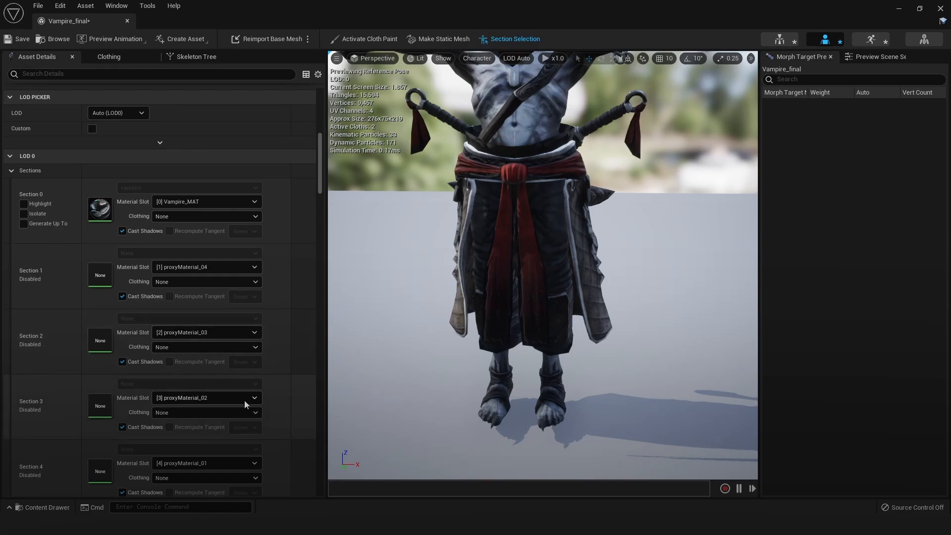
click(195, 347)
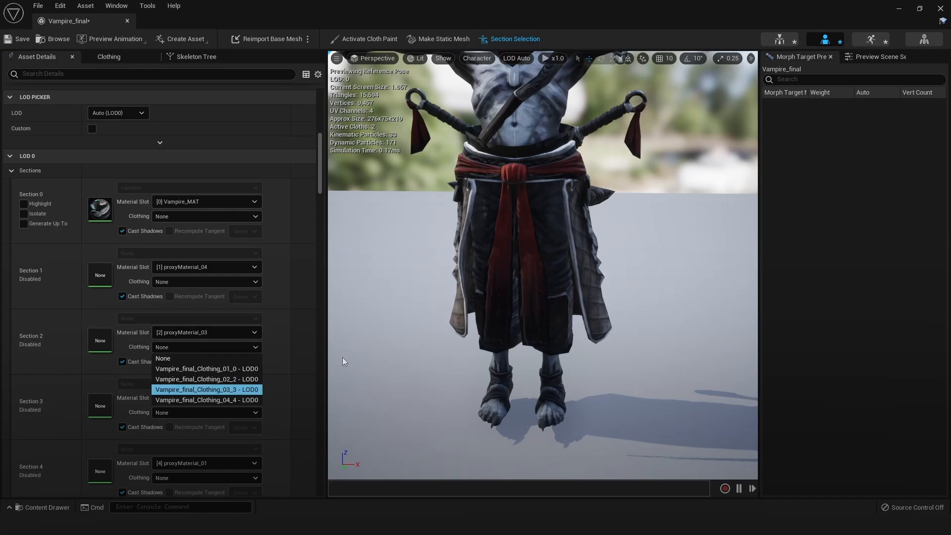
click(224, 389)
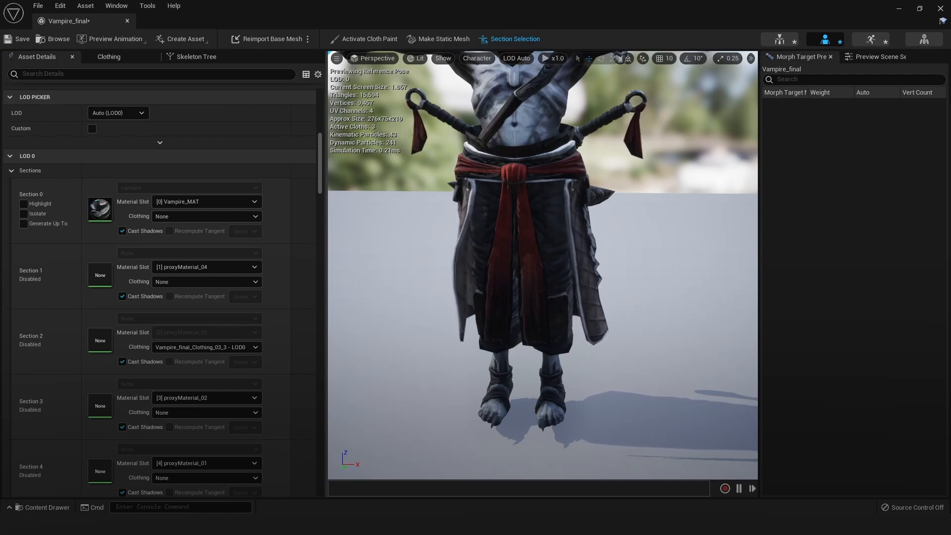
scroll(526, 289, up, 2)
click(238, 346)
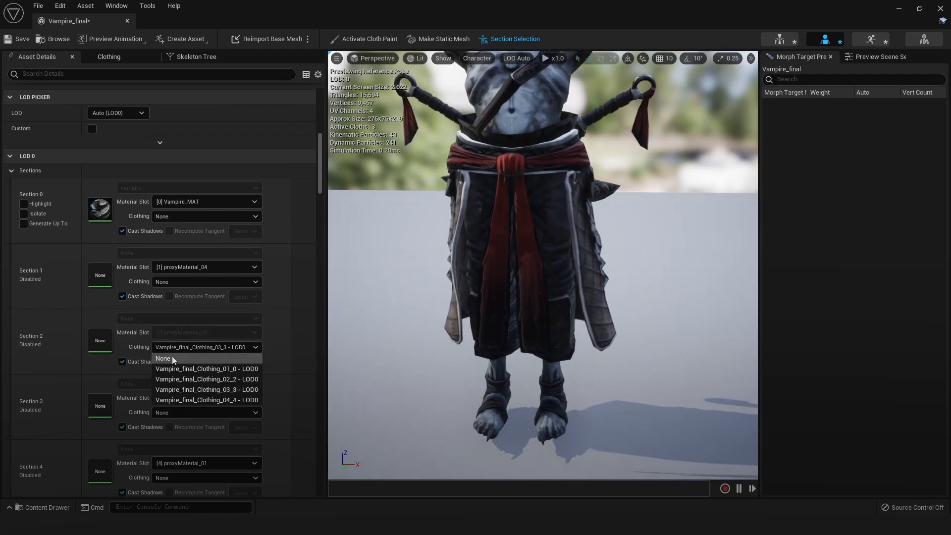
click(171, 356)
Assign Vampire_final_Clothing_03_3 to Section 7 and Vampire_final_Clothing_04_4 to Section 8
scroll(263, 333, down, 3)
scroll(227, 337, down, 9)
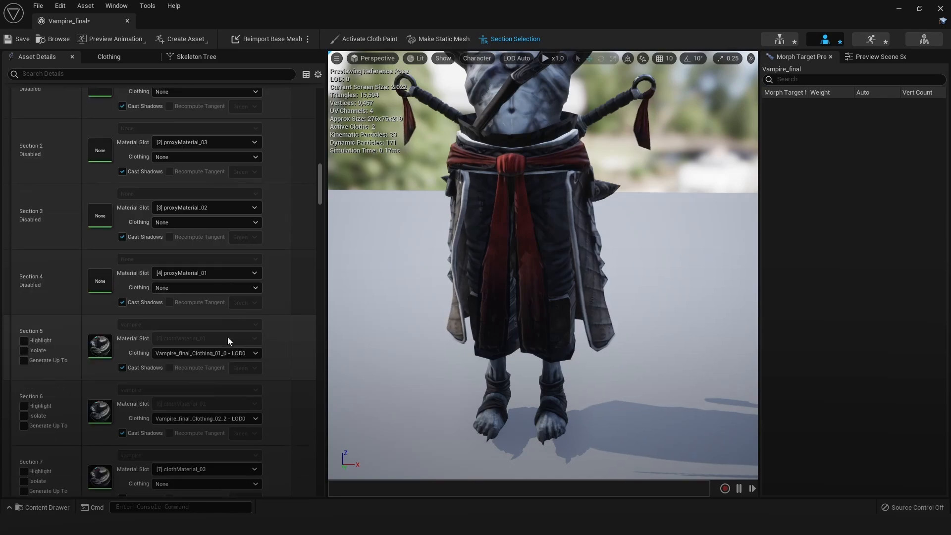
click(197, 356)
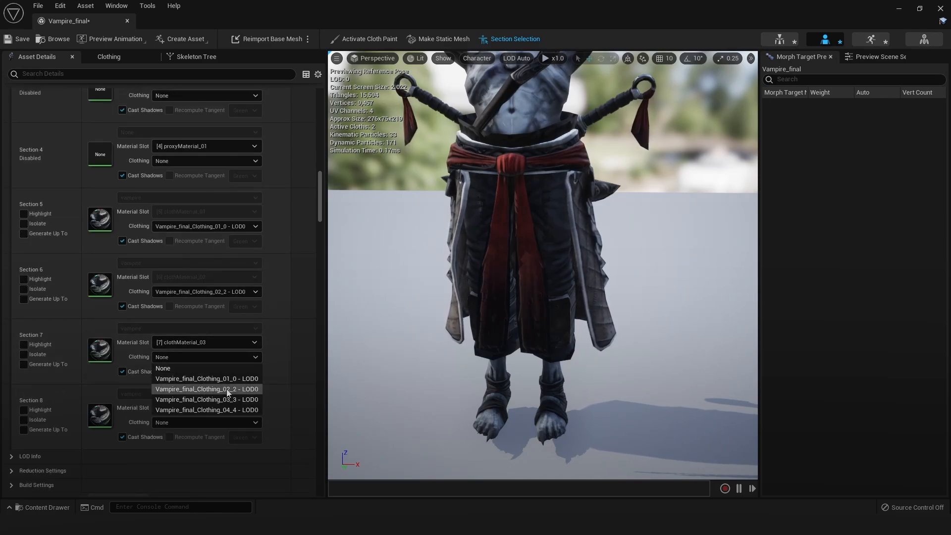
click(233, 400)
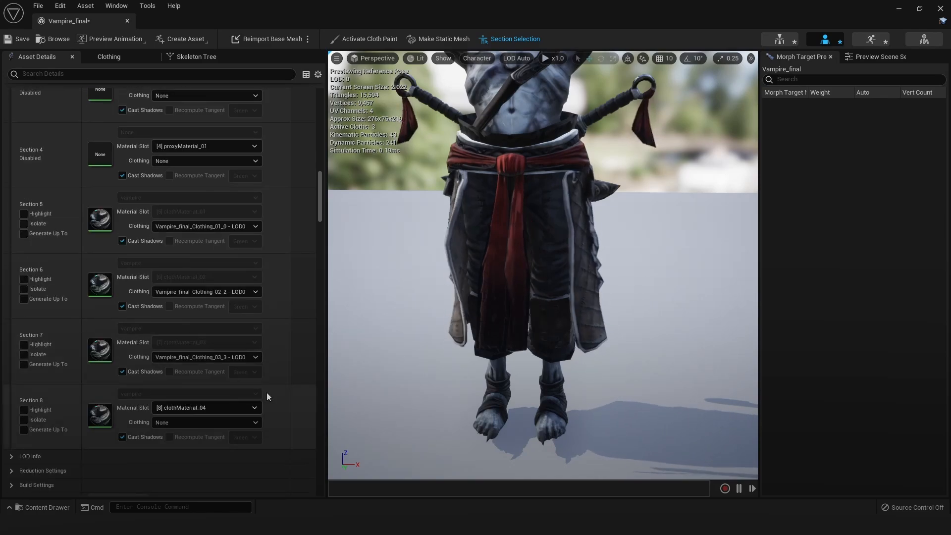
click(218, 419)
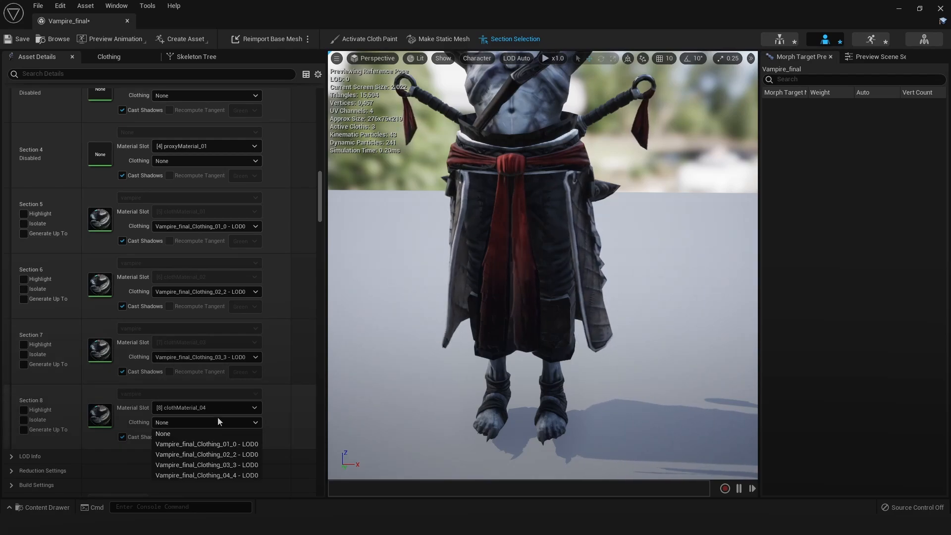
click(228, 475)
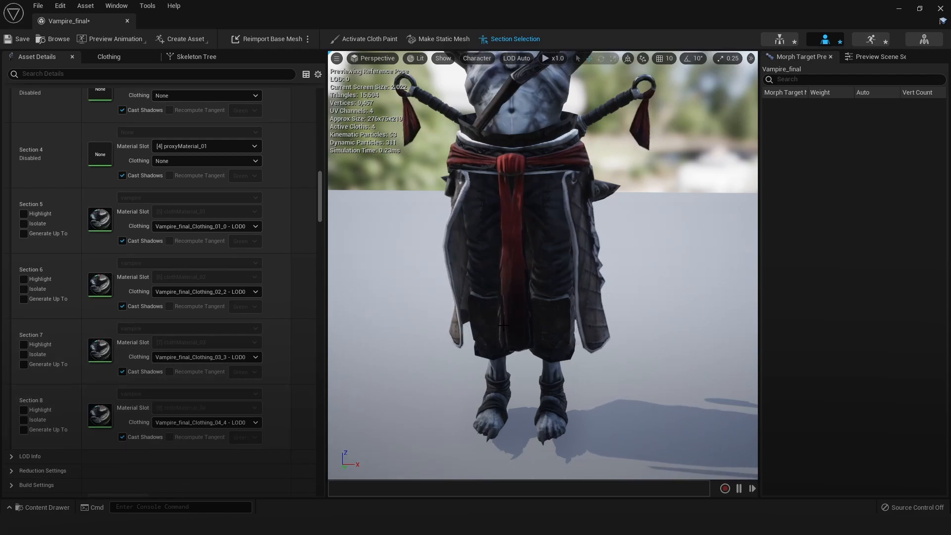
Preview the run animation, examine the simulated sash strips and skirt from several sides, and pause the playback
drag(556, 288, 486, 287)
scroll(566, 289, down, 3)
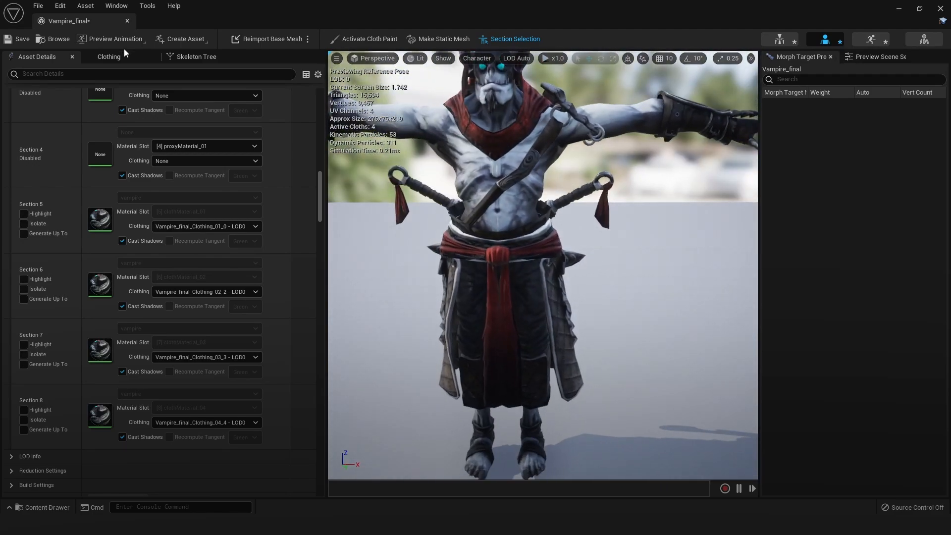
click(111, 39)
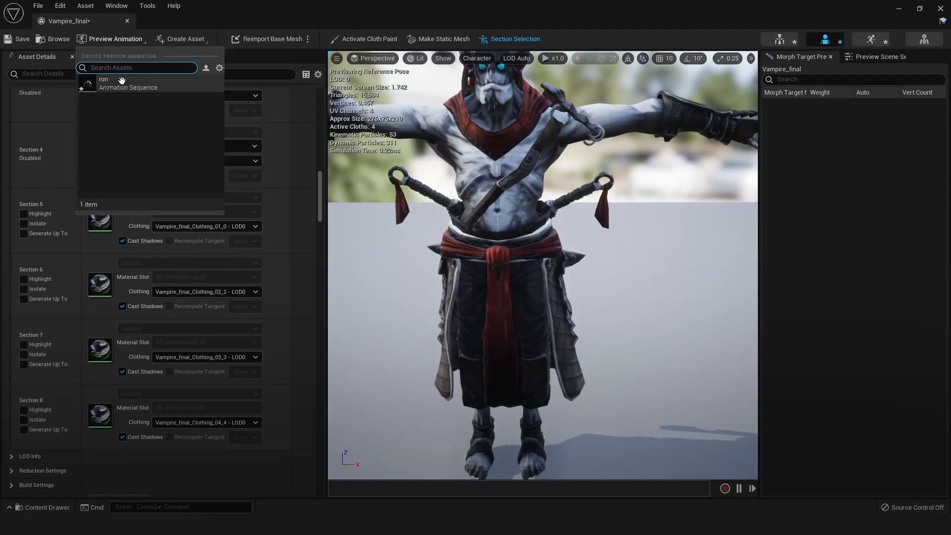
click(123, 81)
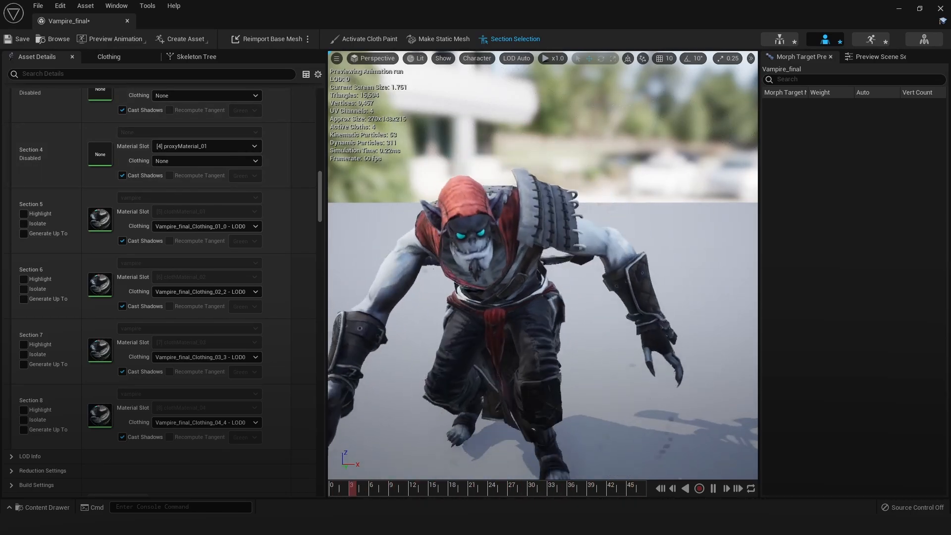
alt+drag(552, 268, 446, 269)
alt+drag(681, 325, 594, 326)
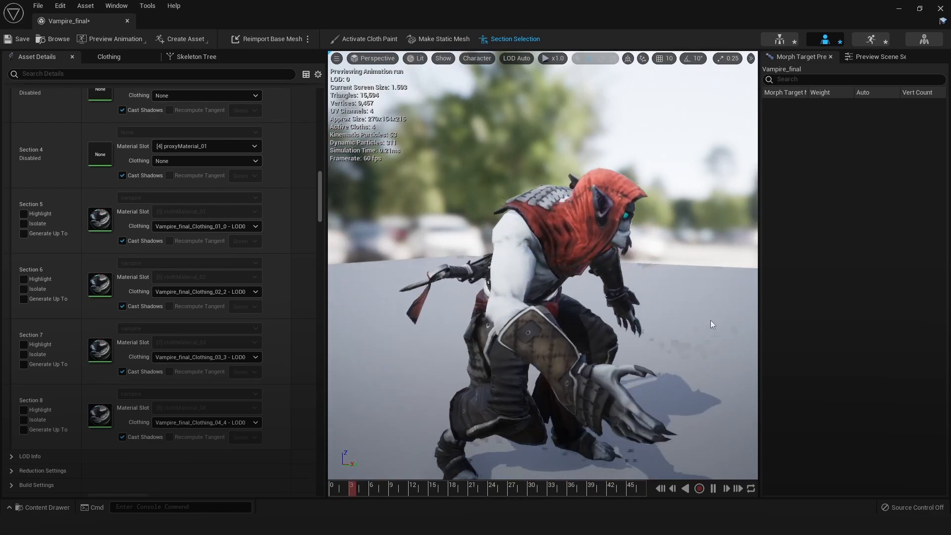
alt+drag(705, 323, 628, 323)
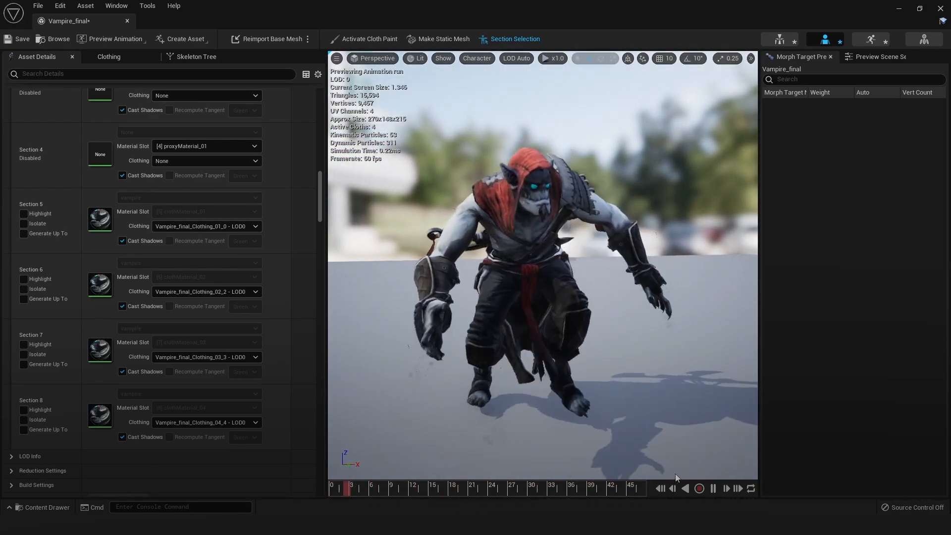
click(714, 489)
alt+drag(574, 349, 558, 355)
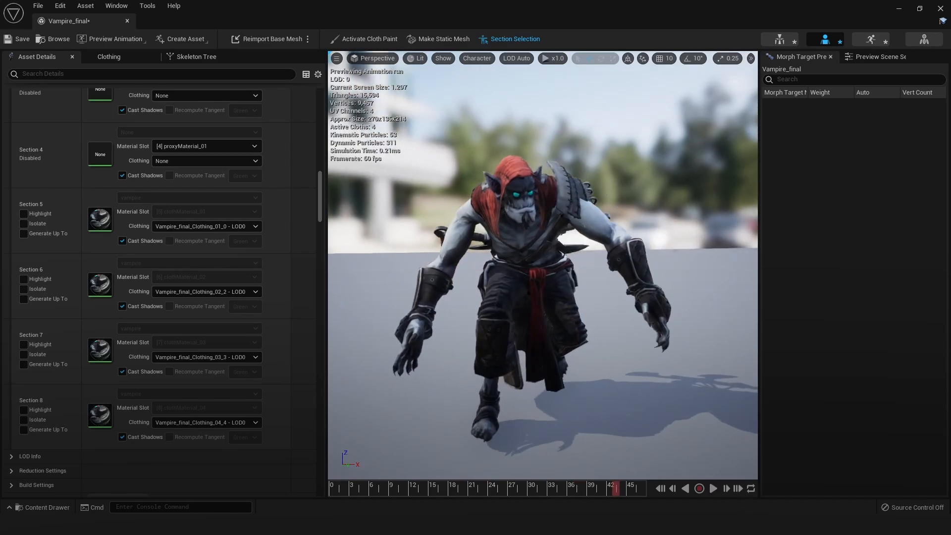
scroll(558, 354, up, 3)
Set the Gravity Scale of Vampire_final_Clothing_04_4 to 2 in its Chaos cloth config's environmental properties
click(151, 57)
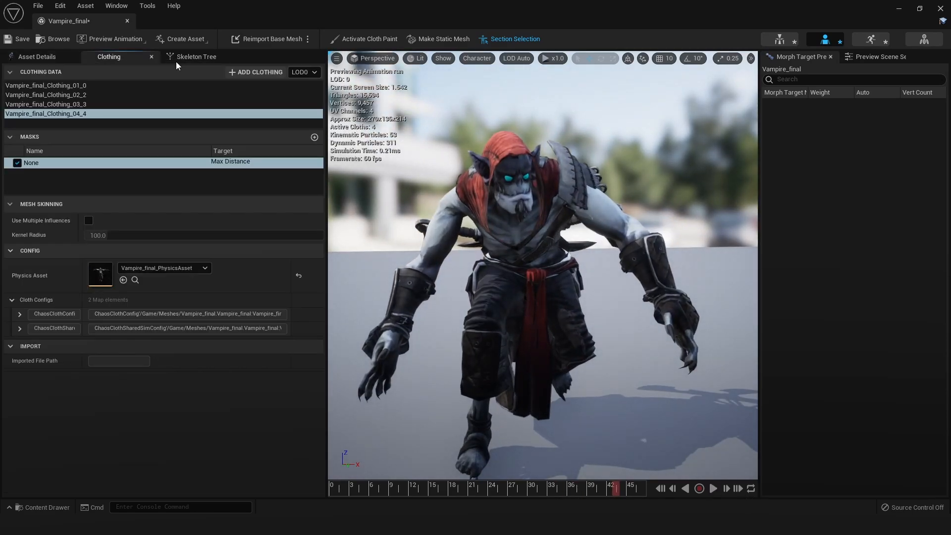
click(64, 105)
click(69, 95)
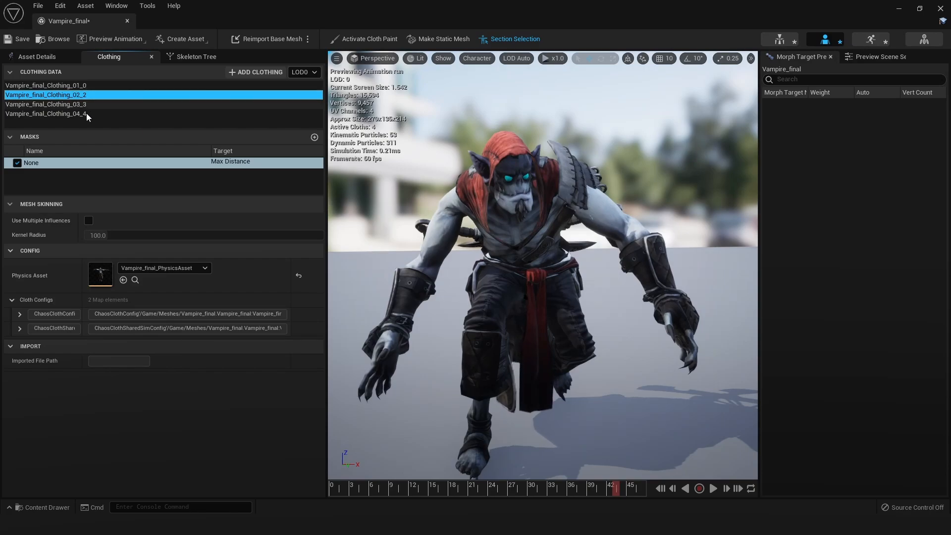
click(86, 113)
click(77, 105)
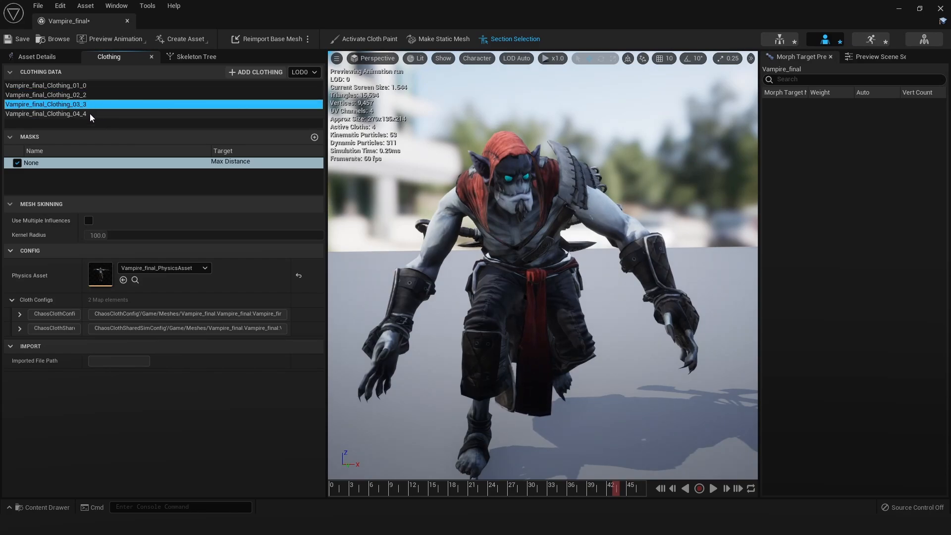
click(90, 114)
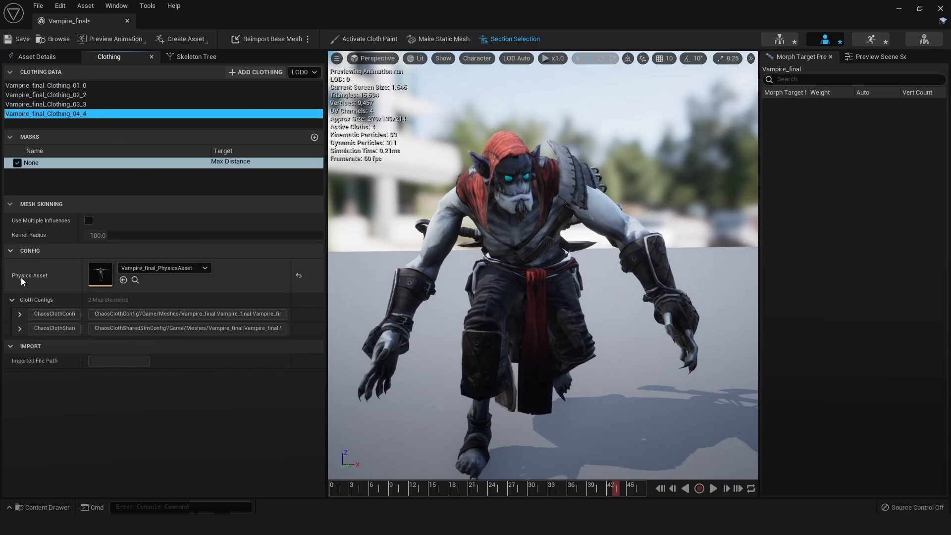
click(20, 314)
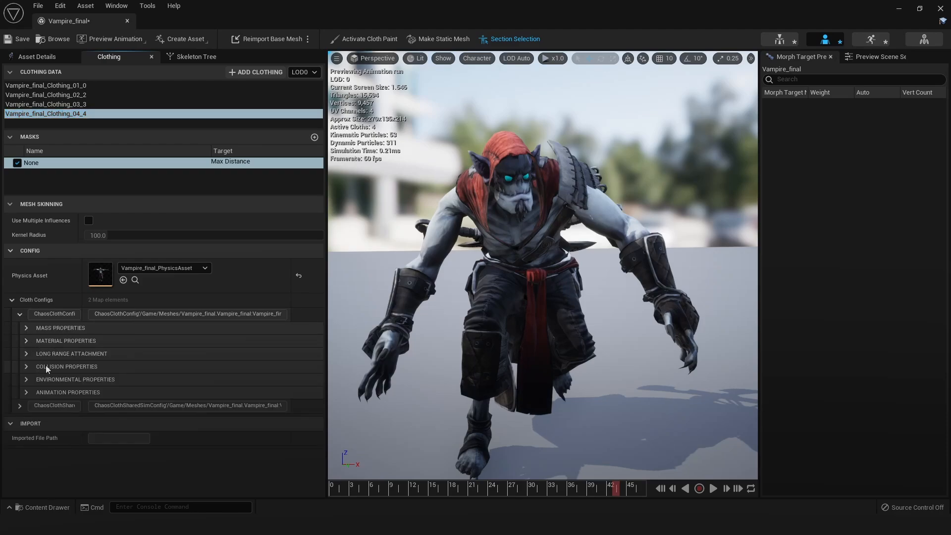
click(30, 379)
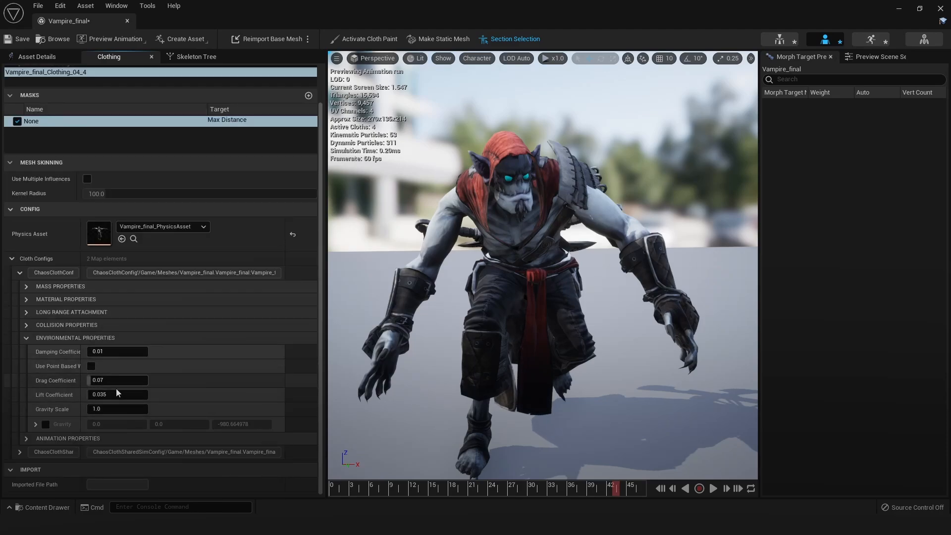
click(126, 406)
text(2)
key(Return)
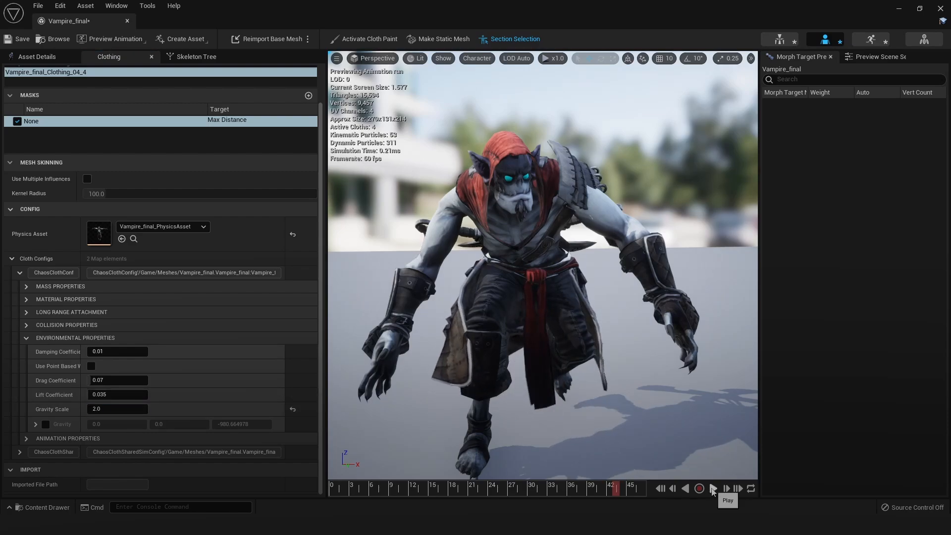
Resume the run animation and examine the cloth motion from the character's side and back
click(713, 489)
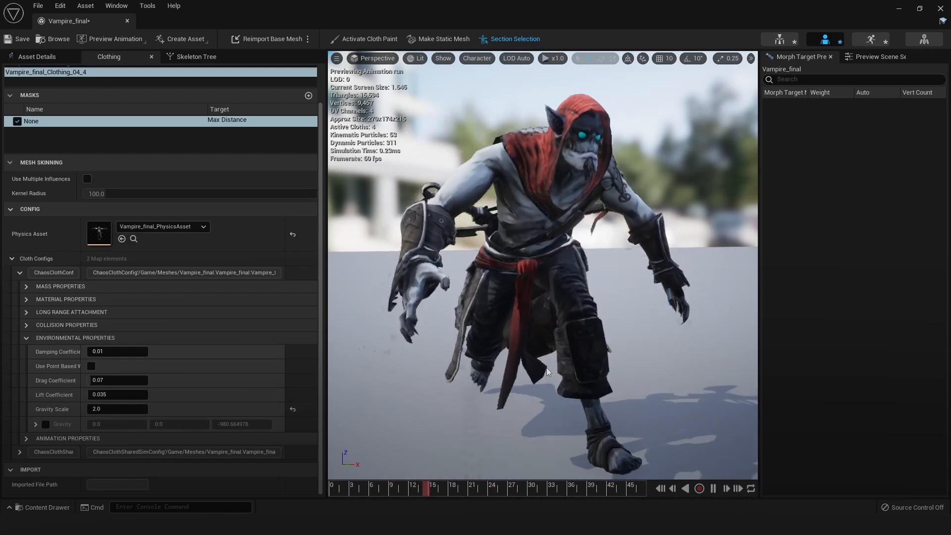
alt+drag(589, 416, 411, 415)
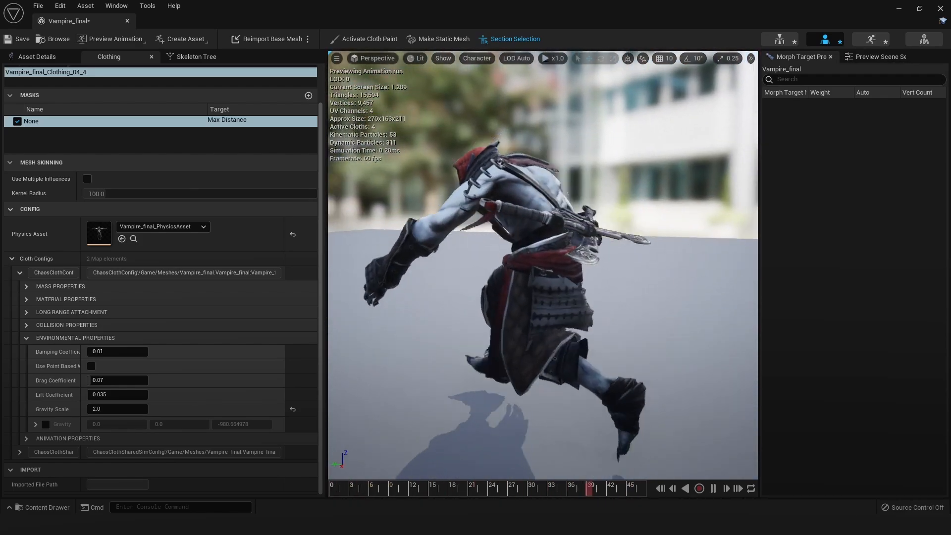
alt+drag(637, 261, 431, 280)
middle_drag(545, 278, 693, 258)
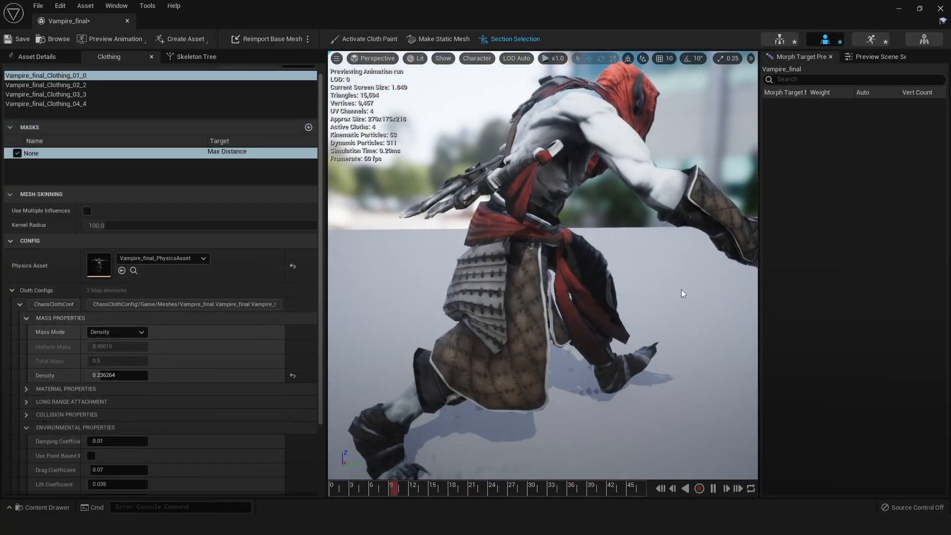
Examine the simulated skirt, sash and sword-handle strips in the run animation from the character's front, side and upper body
alt+drag(495, 267, 659, 270)
scroll(543, 267, up, 6)
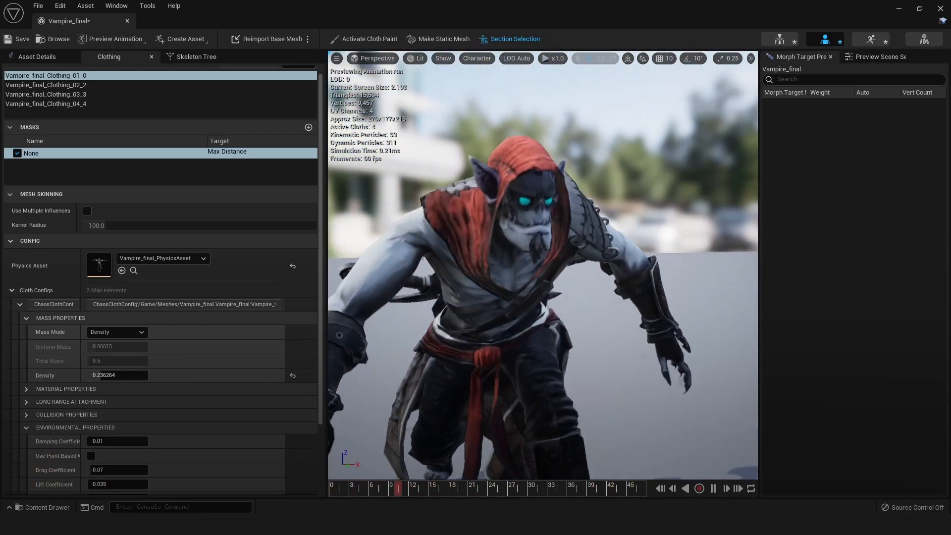
alt+drag(496, 269, 664, 272)
scroll(631, 329, down, 4)
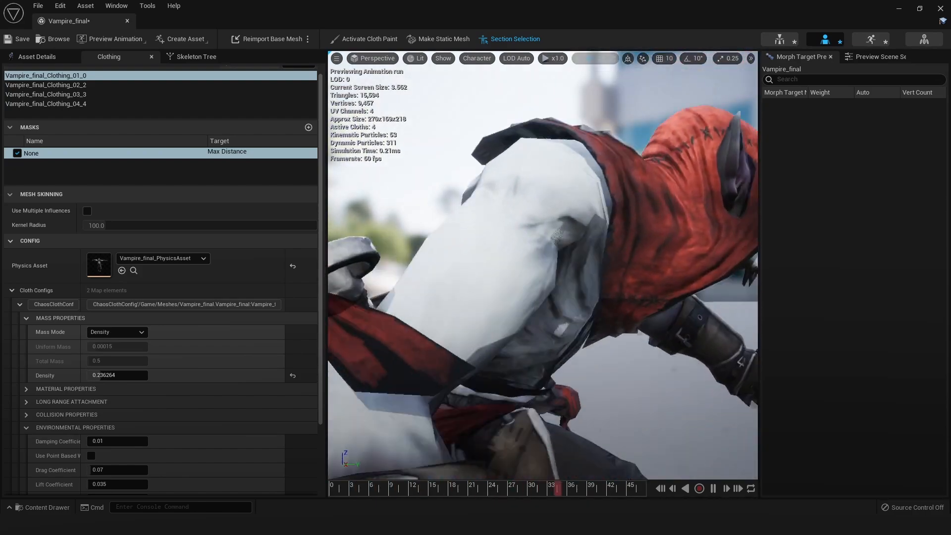
scroll(630, 329, down, 5)
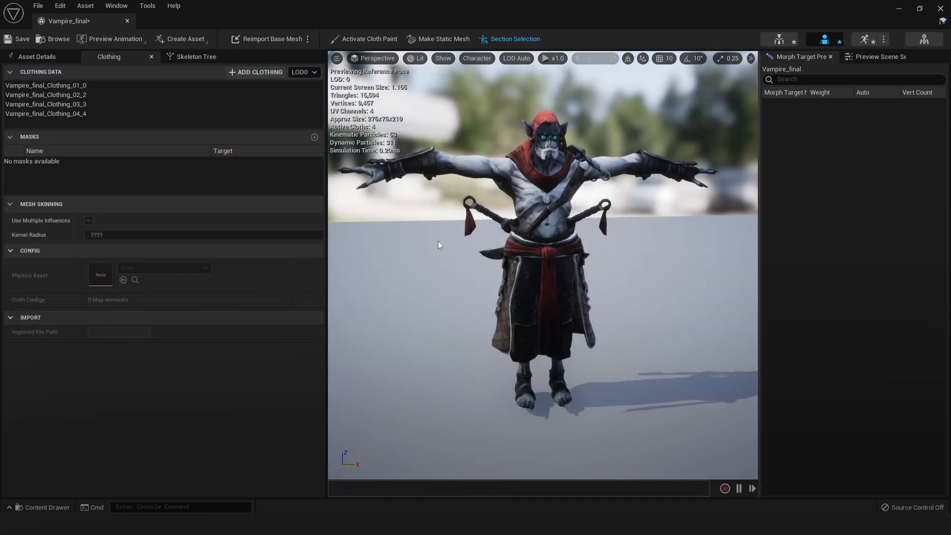
Preview the Wave_Hip_Hop_Dance_mixamo_com animation and examine how the skirt, sash and sword-handle strips move from all around the character
scroll(438, 246, up, 2)
click(135, 41)
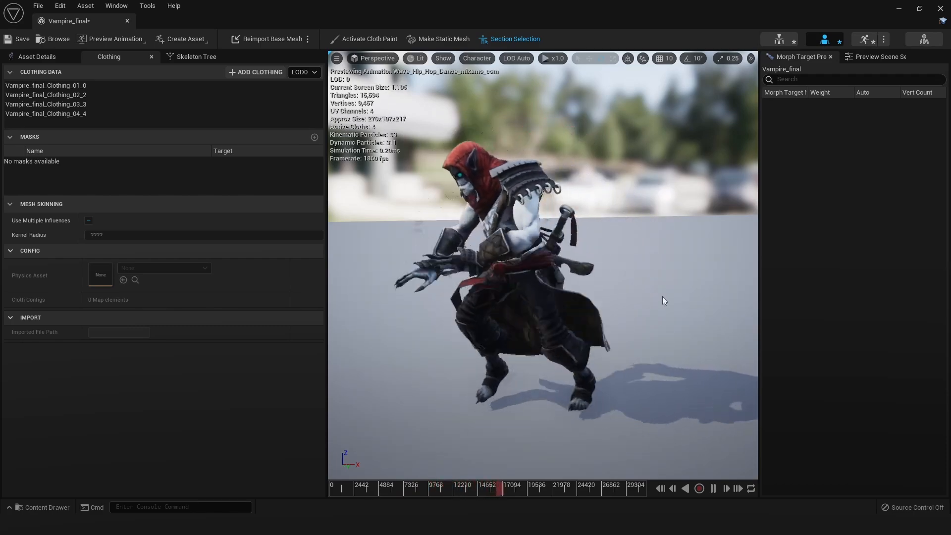
alt+drag(665, 303, 506, 312)
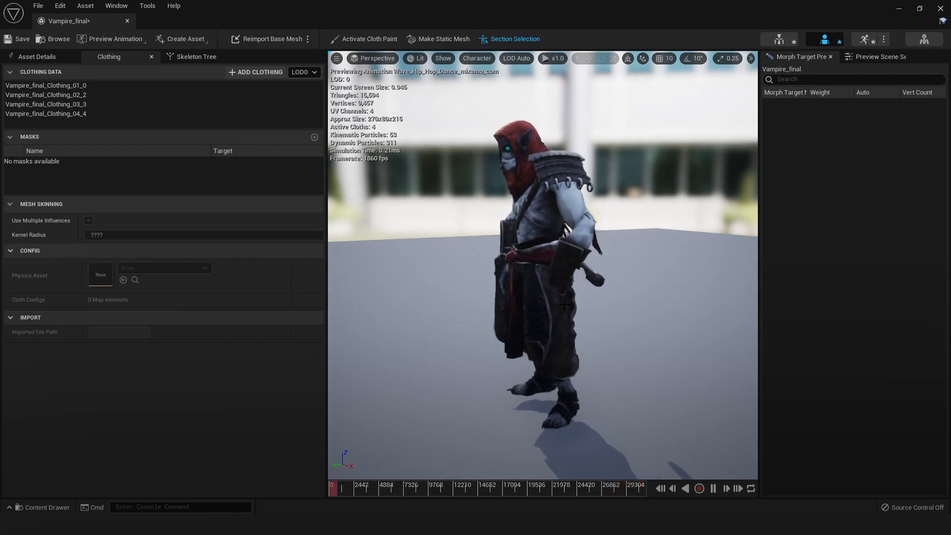
alt+drag(699, 334, 535, 331)
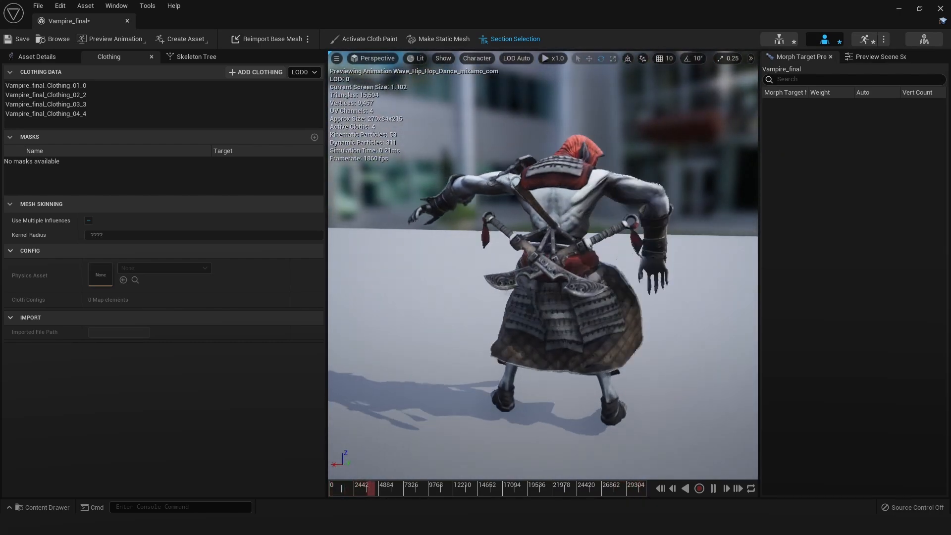
alt+drag(655, 308, 535, 308)
alt+drag(693, 319, 525, 319)
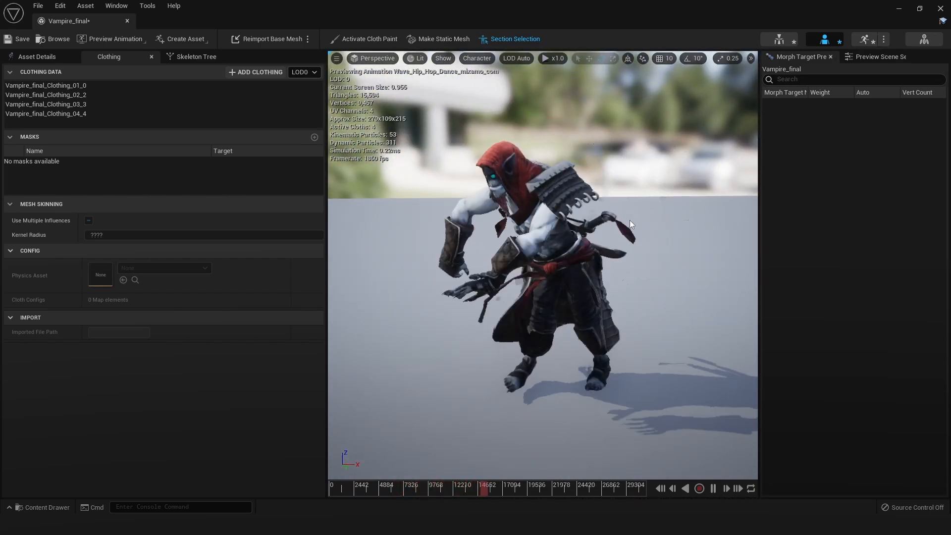
alt+drag(629, 219, 599, 225)
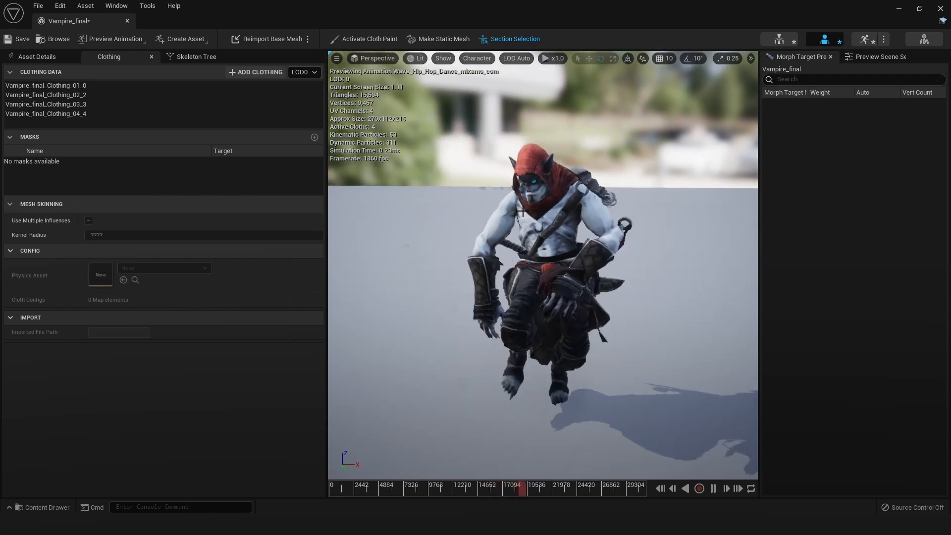
alt+drag(684, 305, 525, 319)
alt+drag(690, 301, 587, 296)
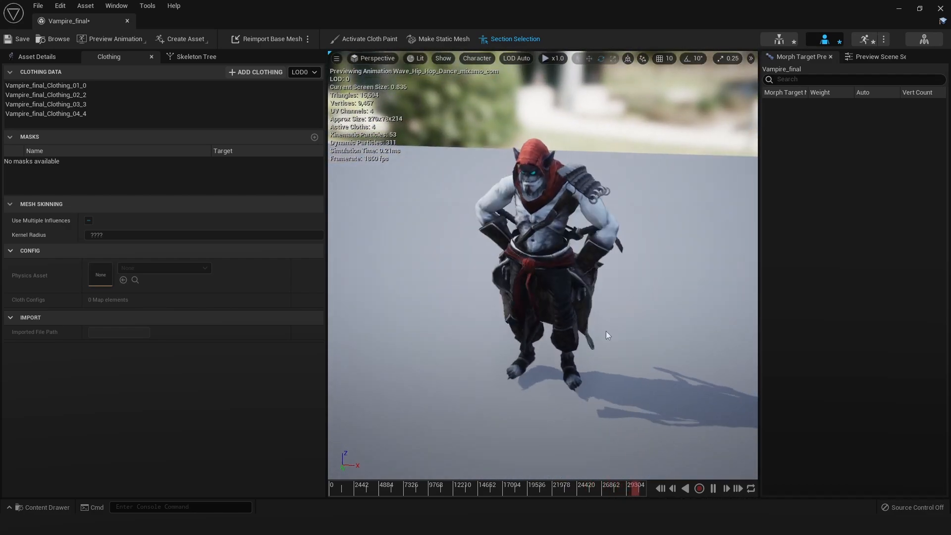